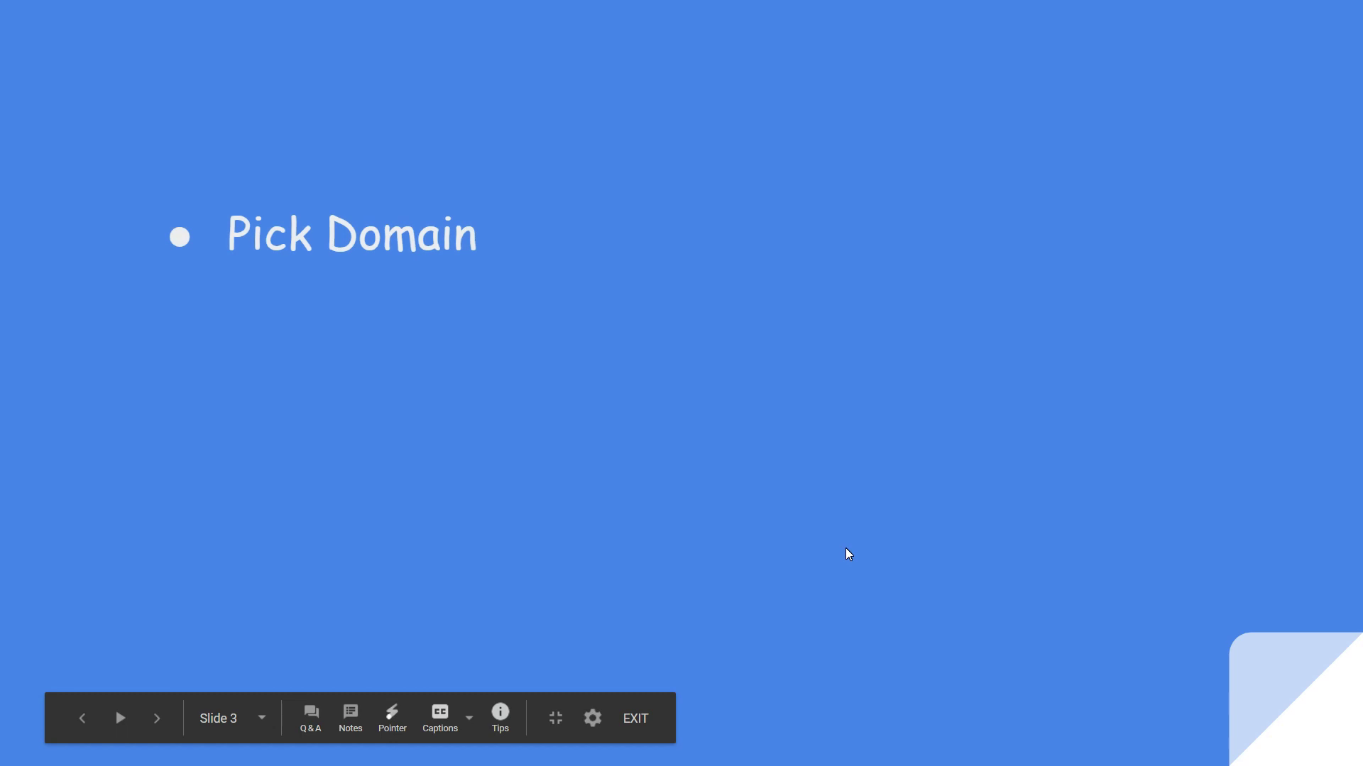
# - Reveal the Install Wordpress, Install Free Theme and You Are Done bullets, then exit the slideshow
pyautogui.click(845, 548)
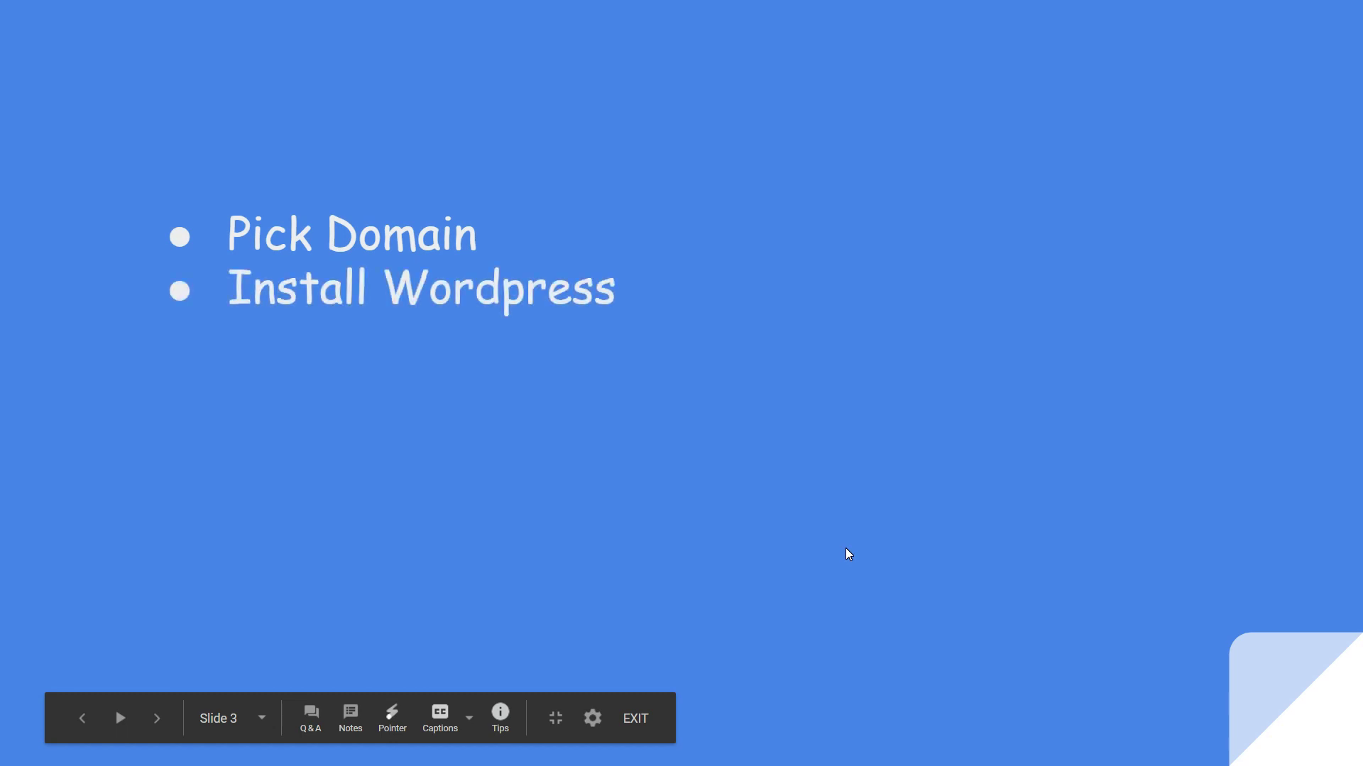
pyautogui.click(845, 548)
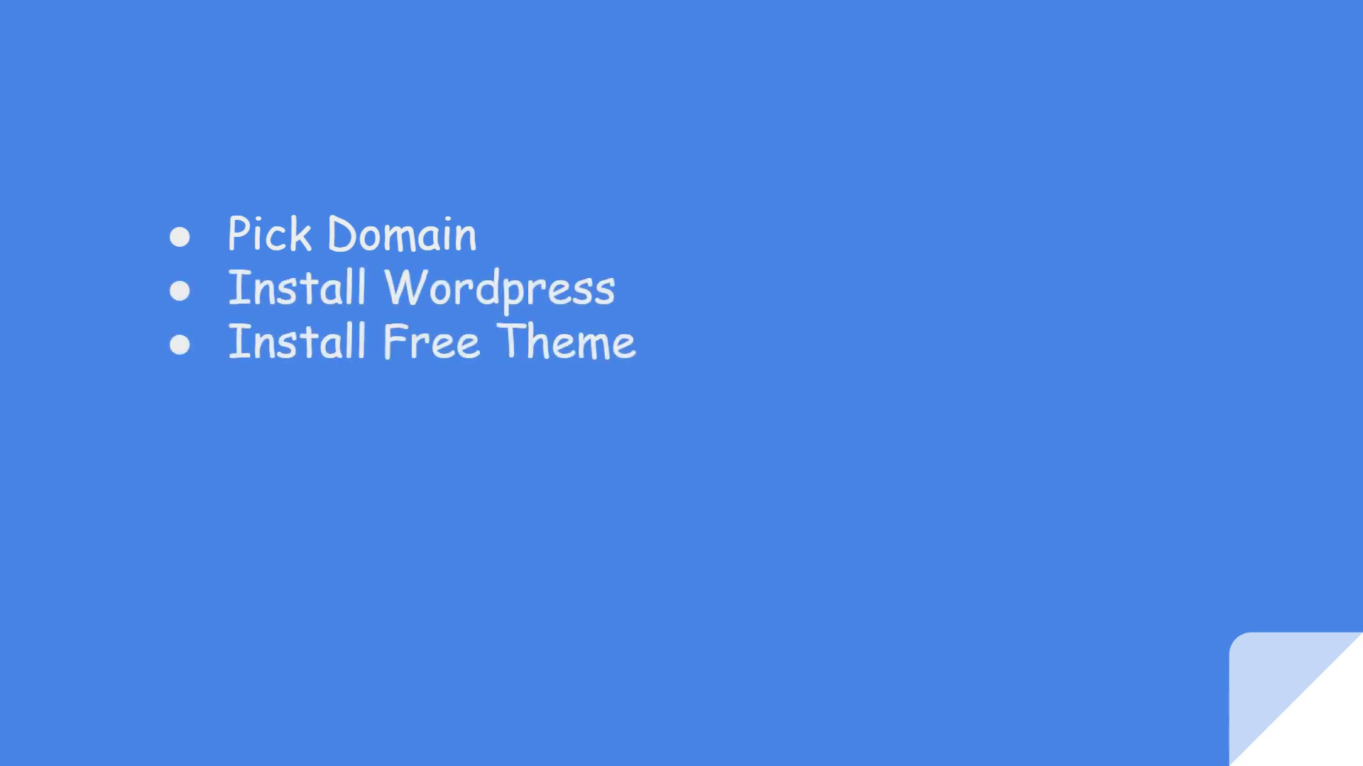
pyautogui.press('Right')
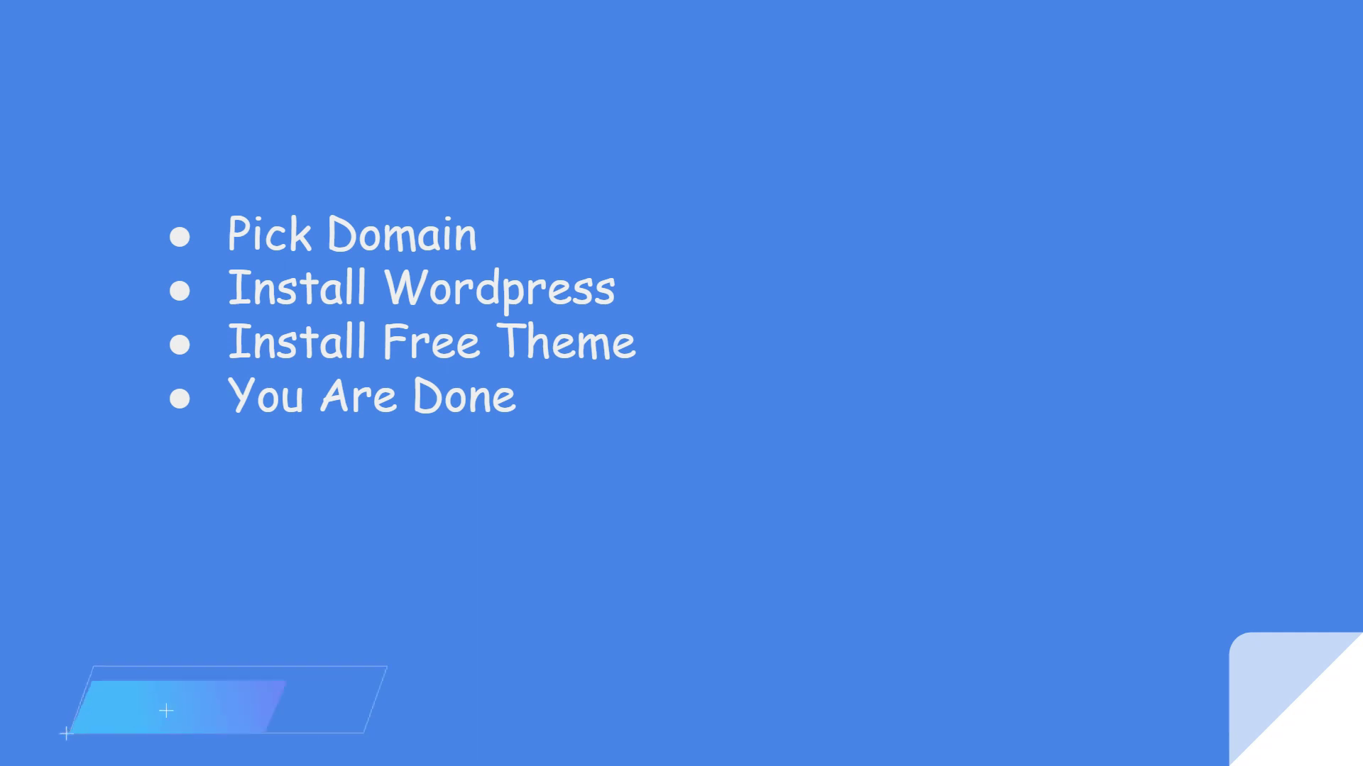
pyautogui.press('Escape')
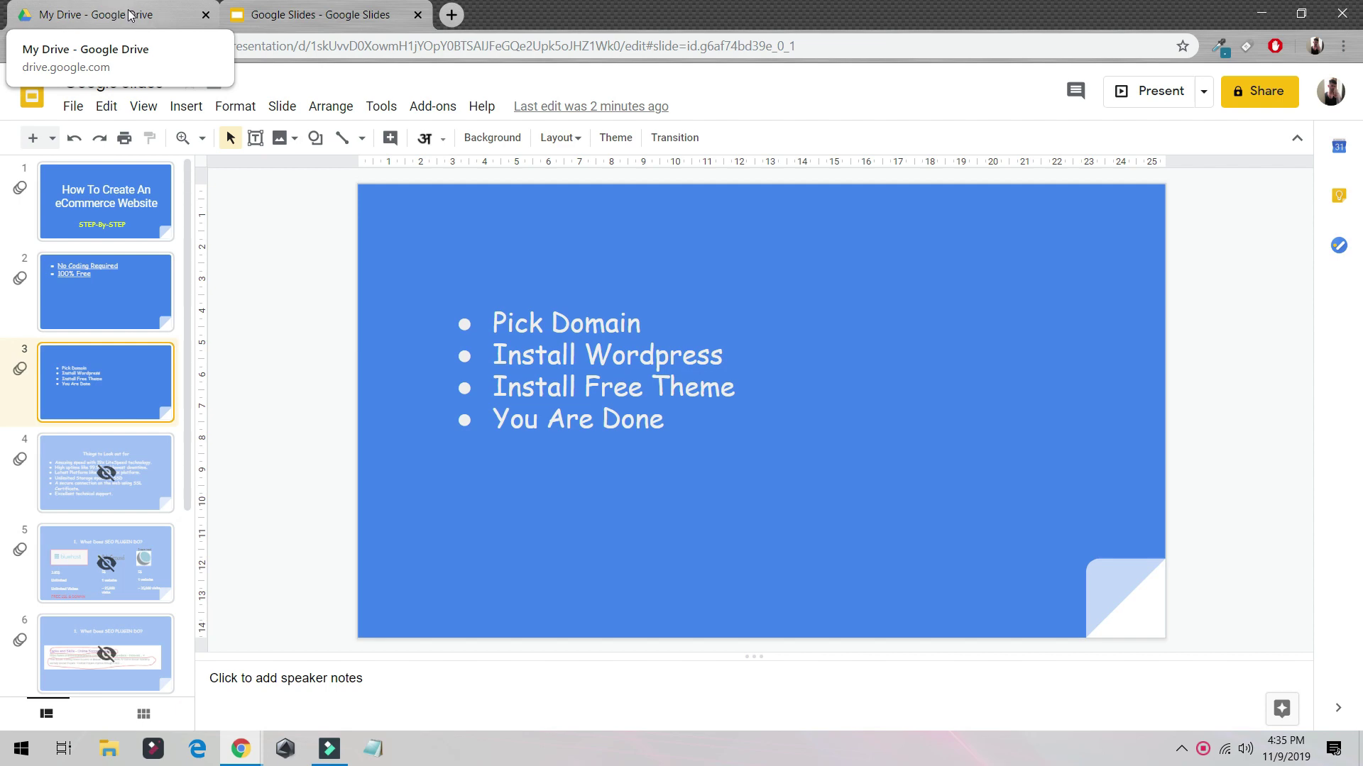
# - Load the Bluehost website in a new browser tab
pyautogui.click(452, 14)
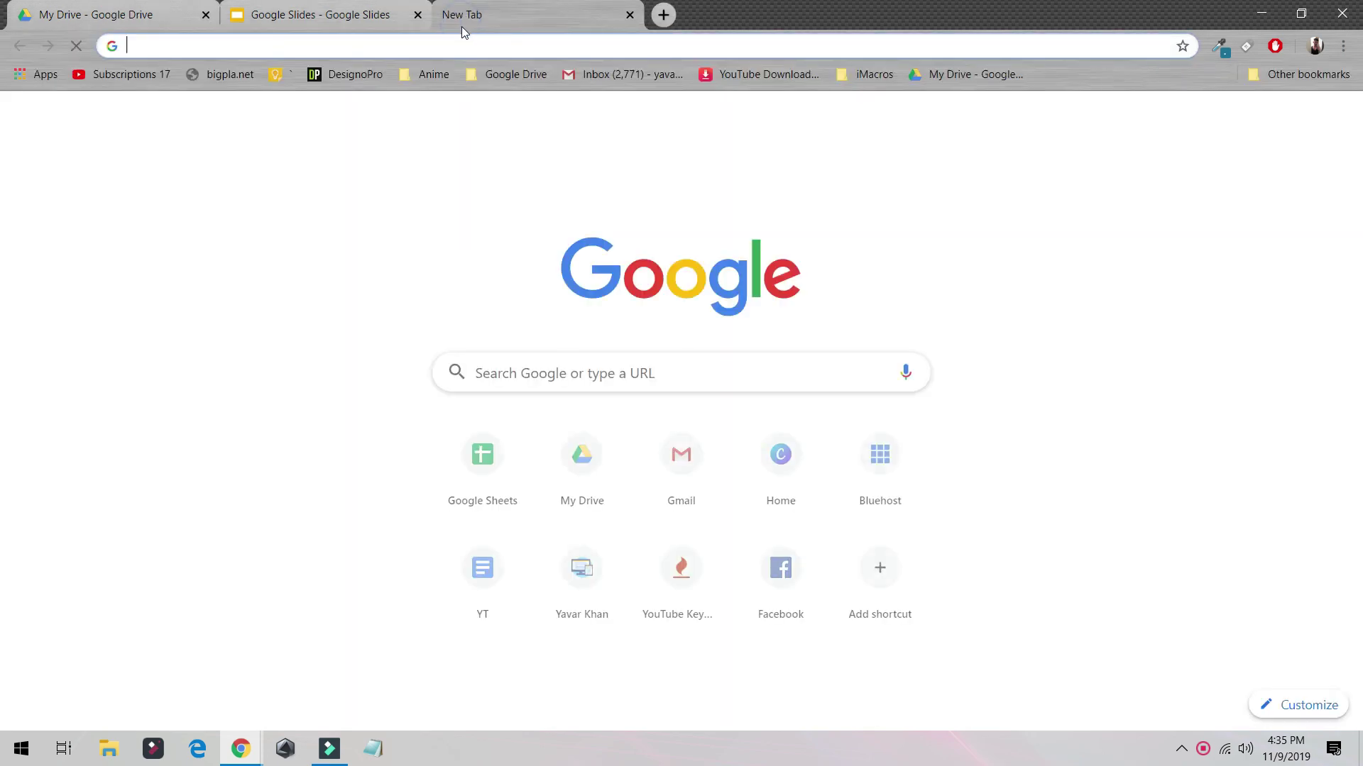
pyautogui.click(324, 7)
pyautogui.tripleClick(502, 318)
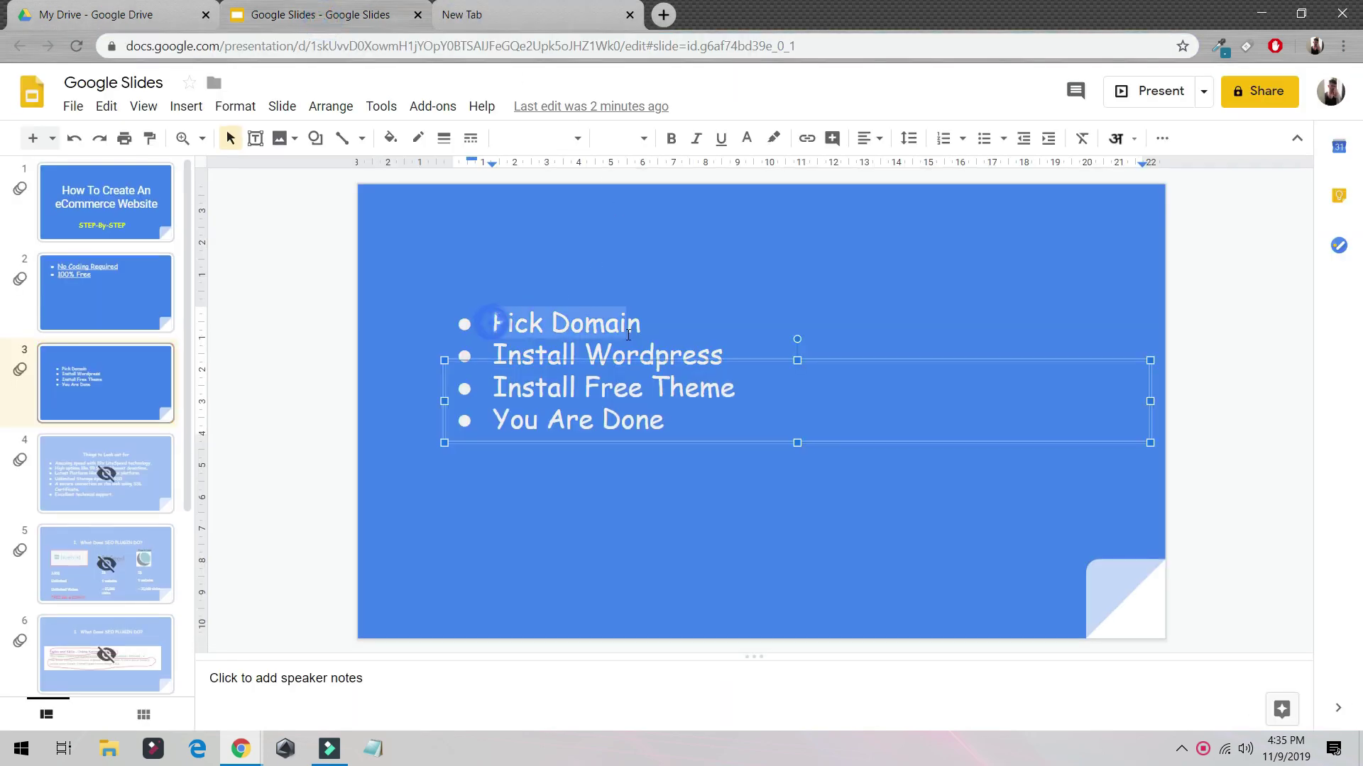
pyautogui.click(542, 14)
pyautogui.write('bluehost.com')
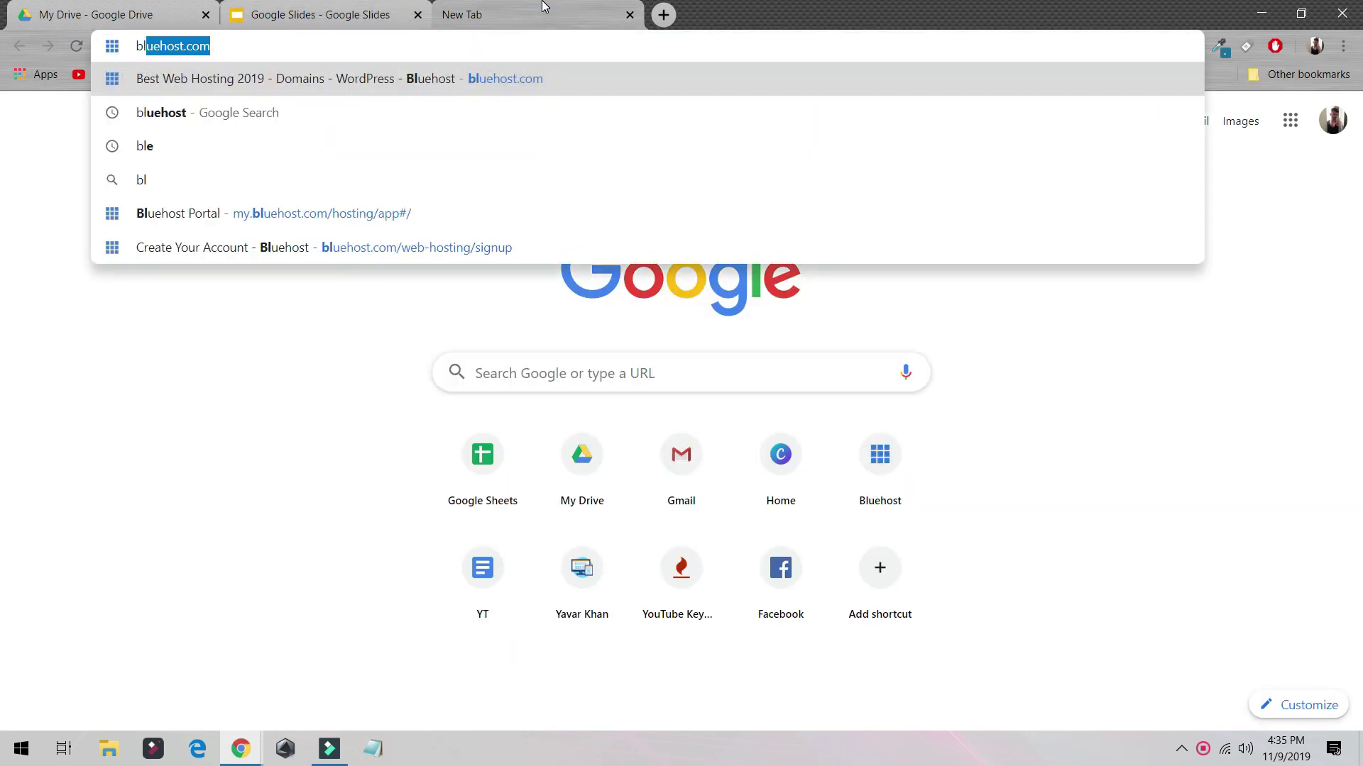
pyautogui.press('Return')
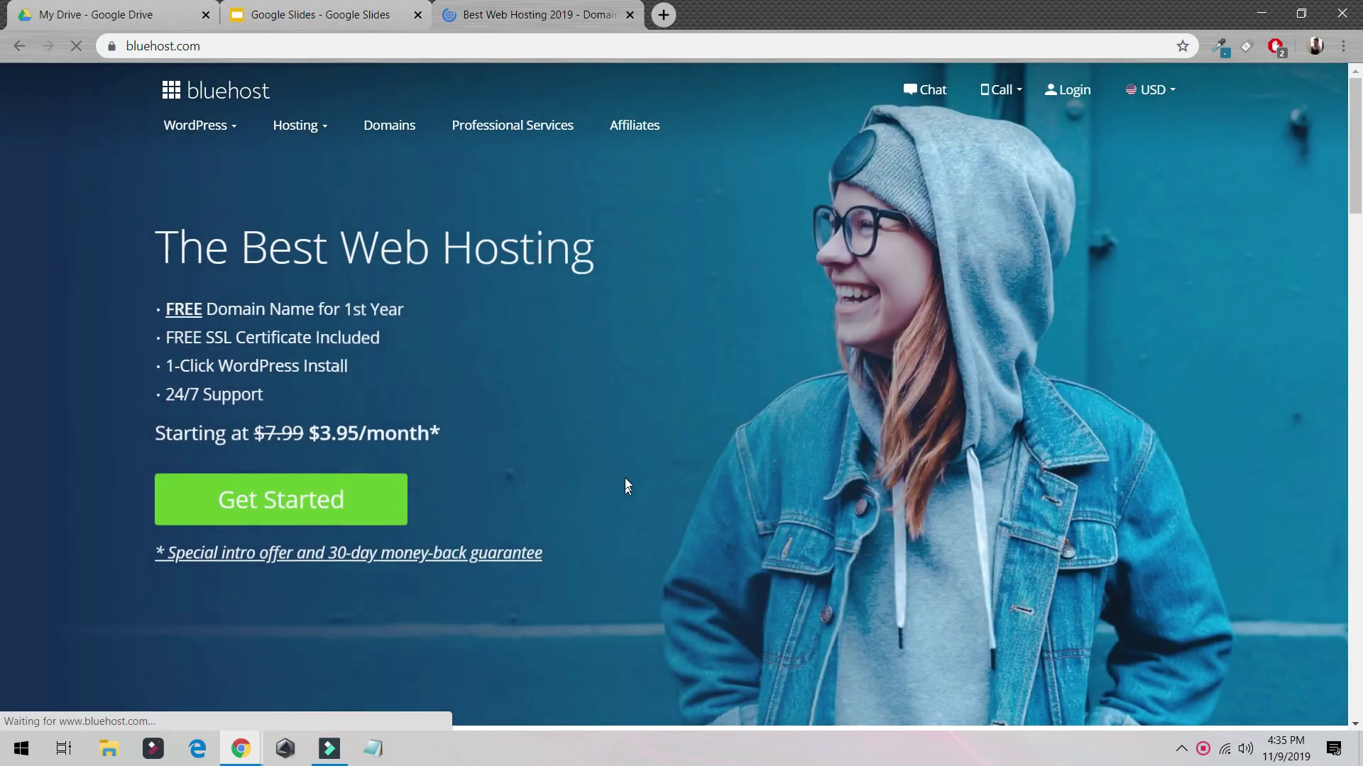
# - Choose a hosting plan and check the new domain ewewrewrewrewer.com
pyautogui.click(337, 505)
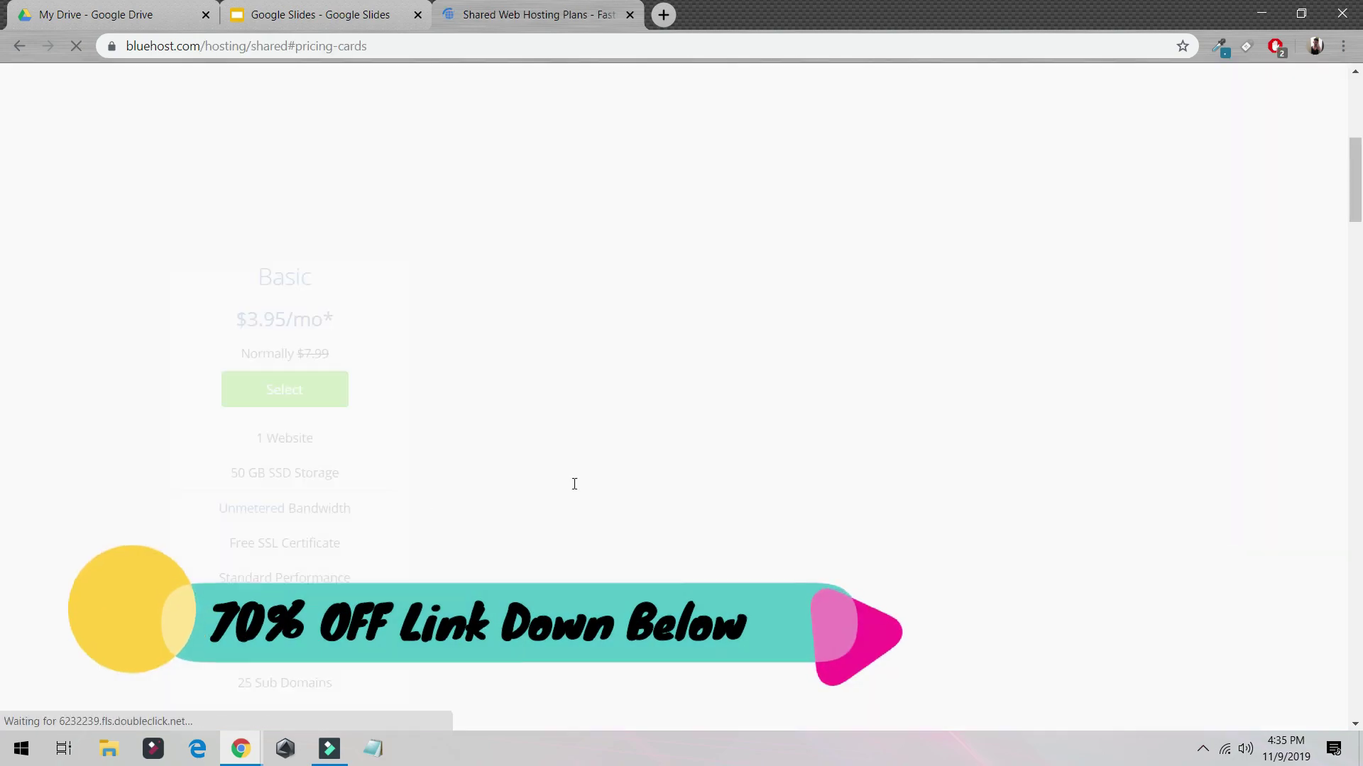
pyautogui.click(795, 370)
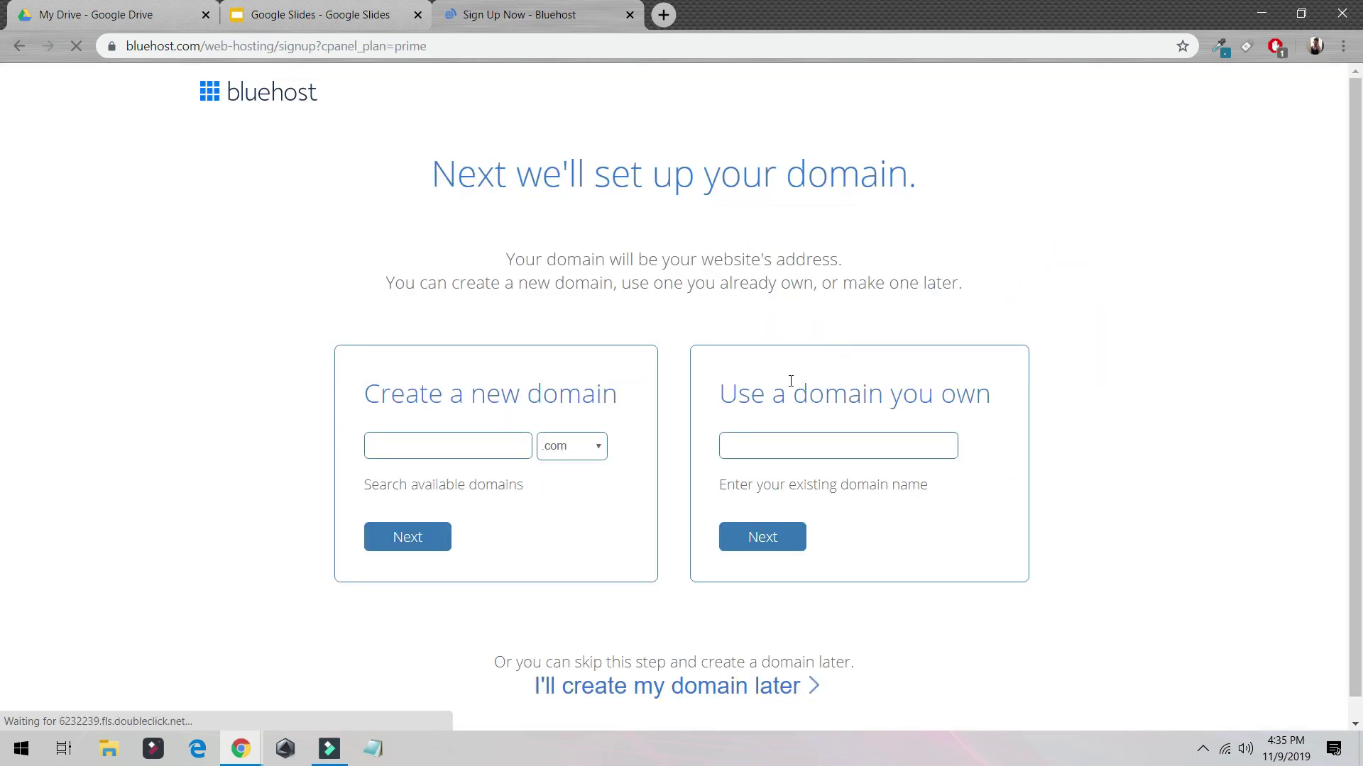
pyautogui.click(520, 445)
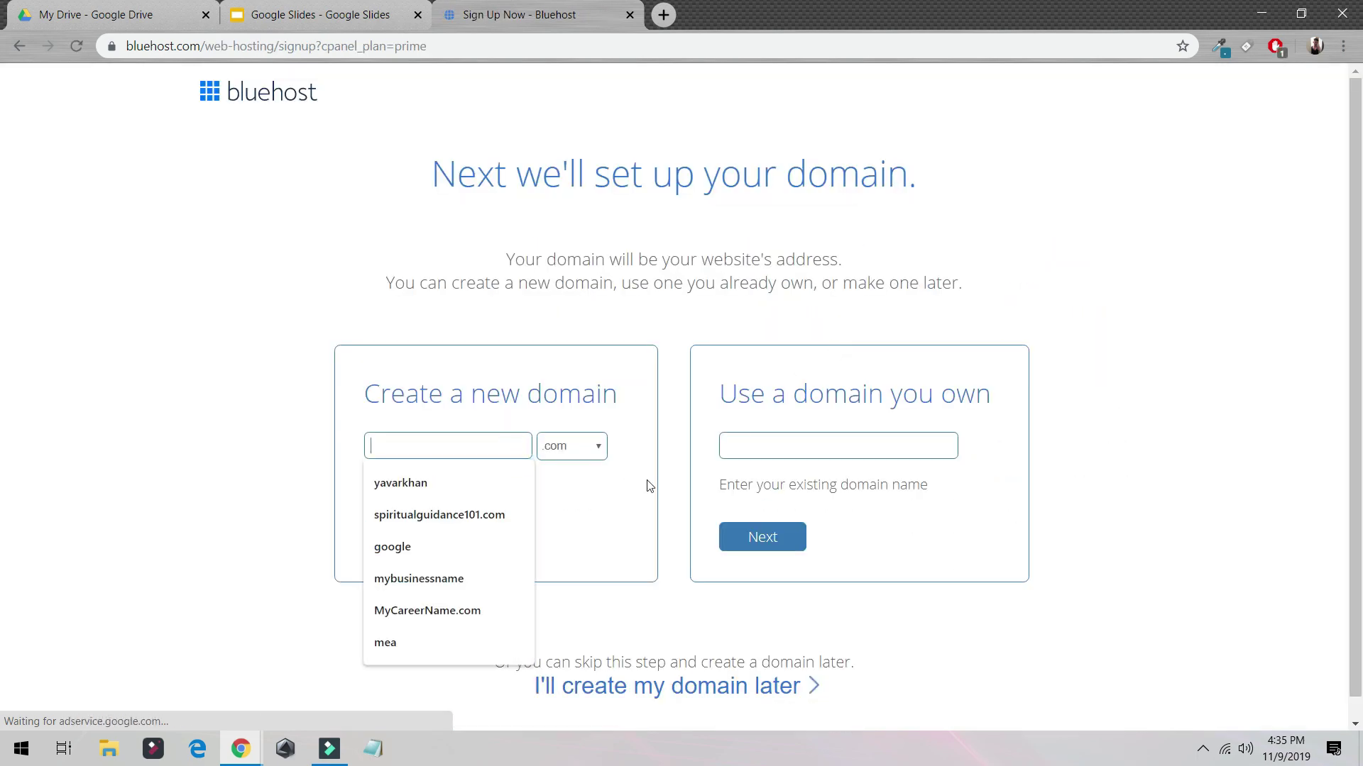
pyautogui.write('ewewrewrewrewer')
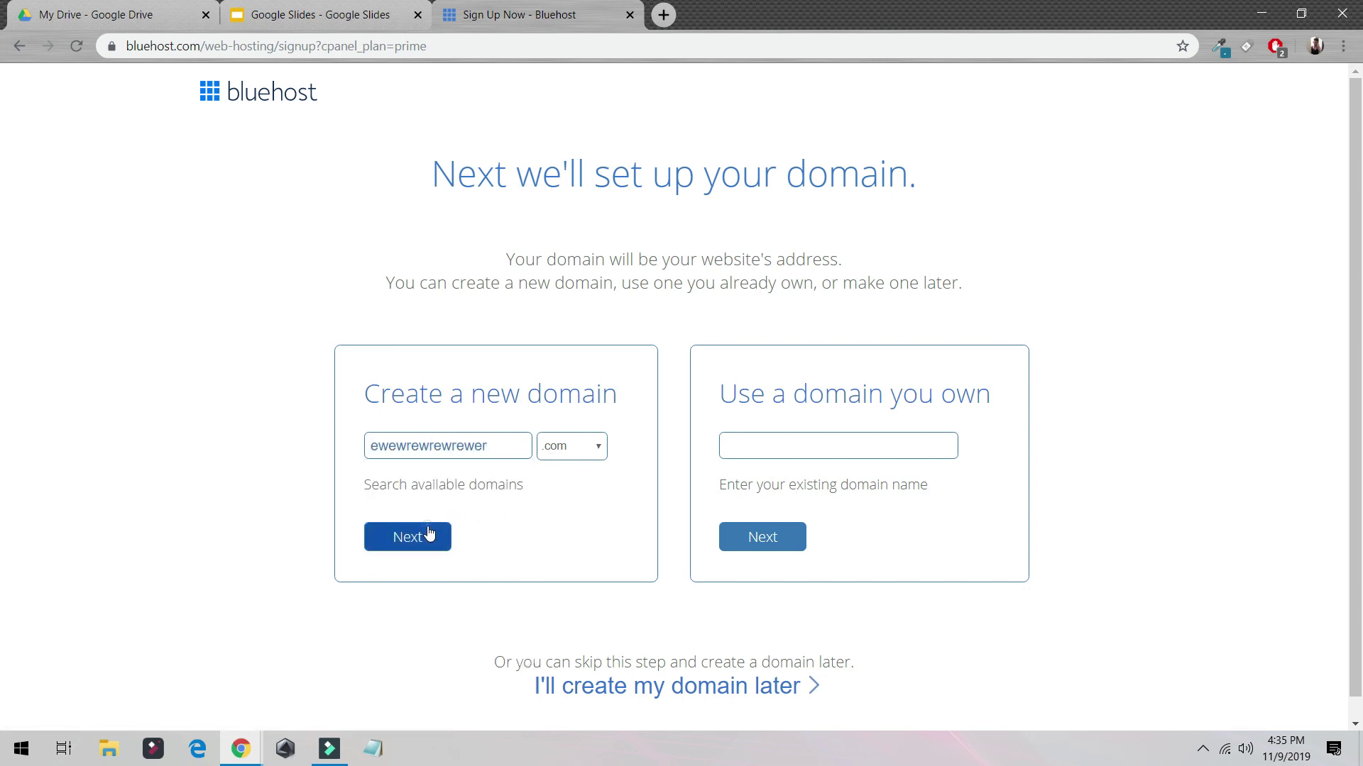
pyautogui.click(439, 531)
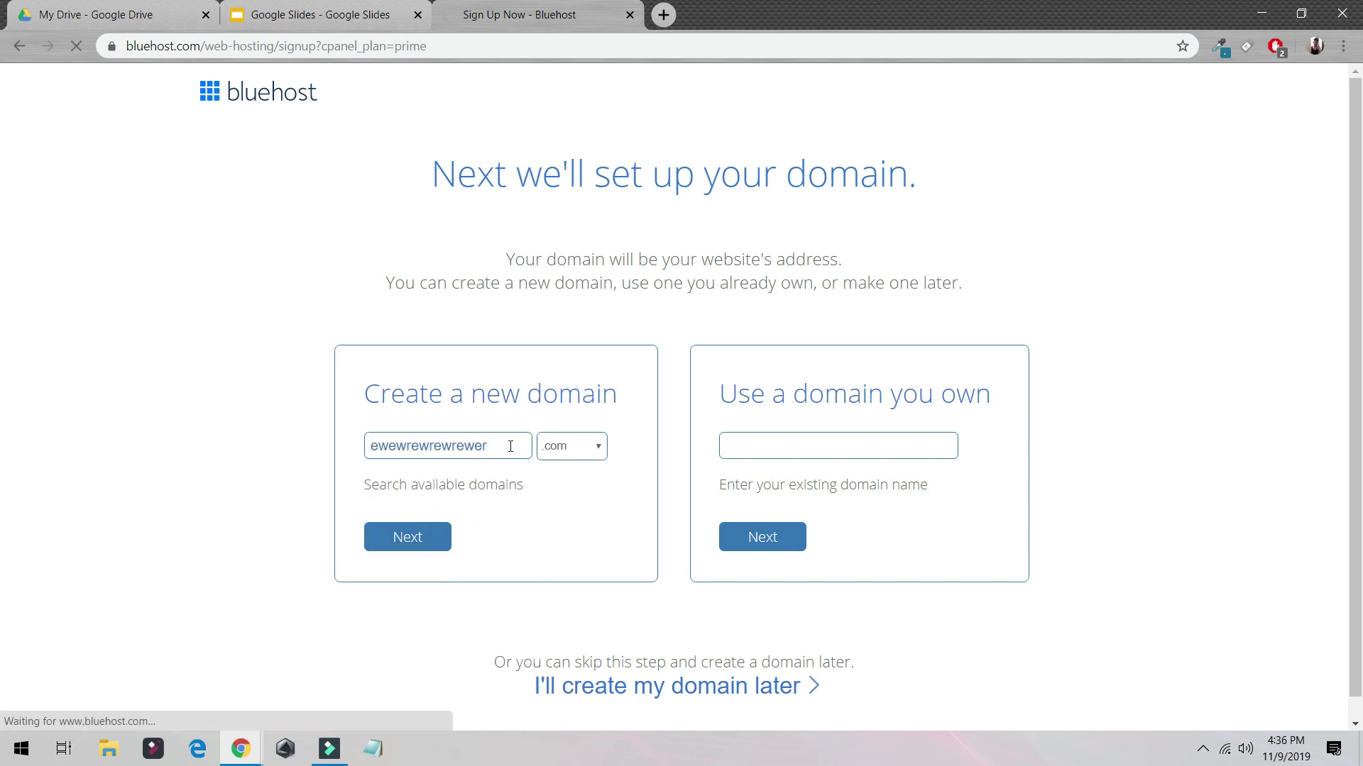
# - Set the account plan to Prime 12 Month and add the Bluehost SEO Tools extra
pyautogui.scroll(-8, 543, 254)
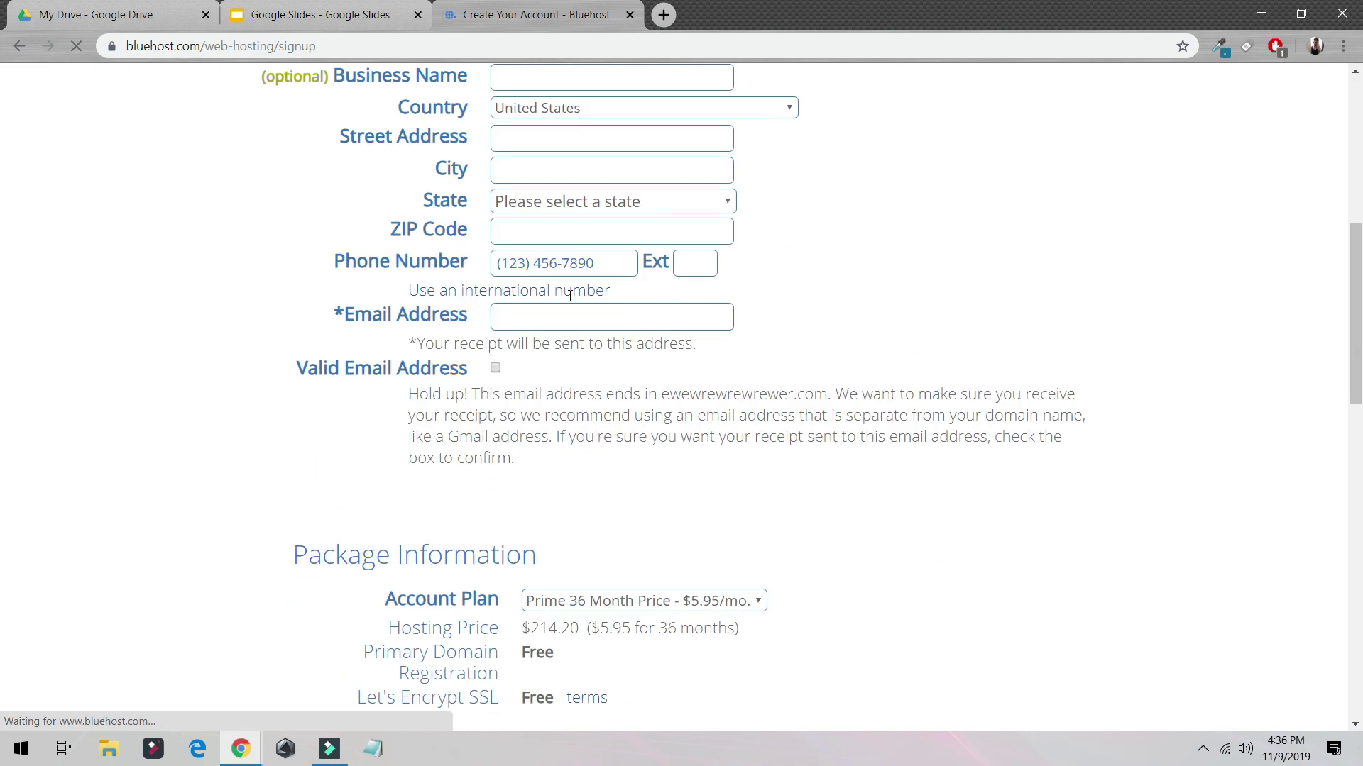
pyautogui.scroll(-7, 543, 254)
pyautogui.scroll(7, 800, 431)
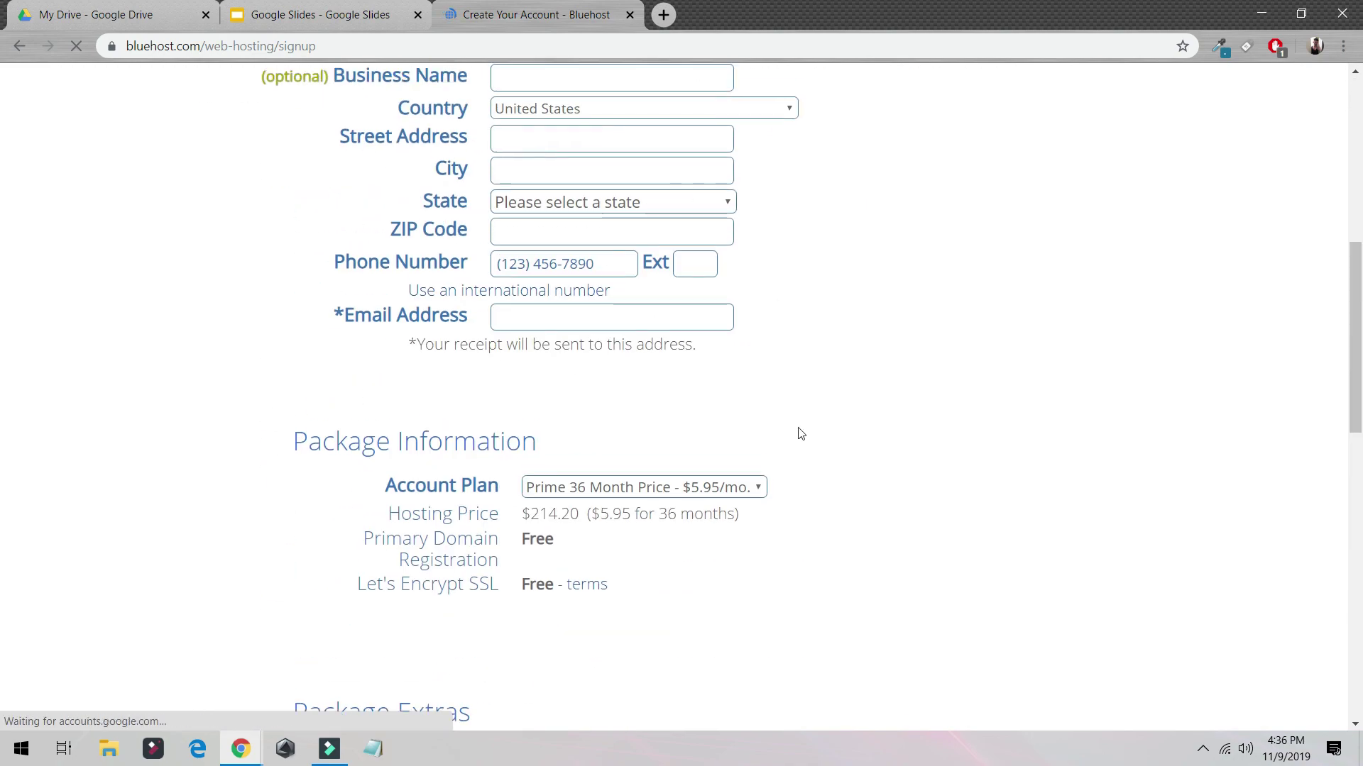
pyautogui.click(626, 482)
pyautogui.click(609, 509)
pyautogui.scroll(-5, 603, 497)
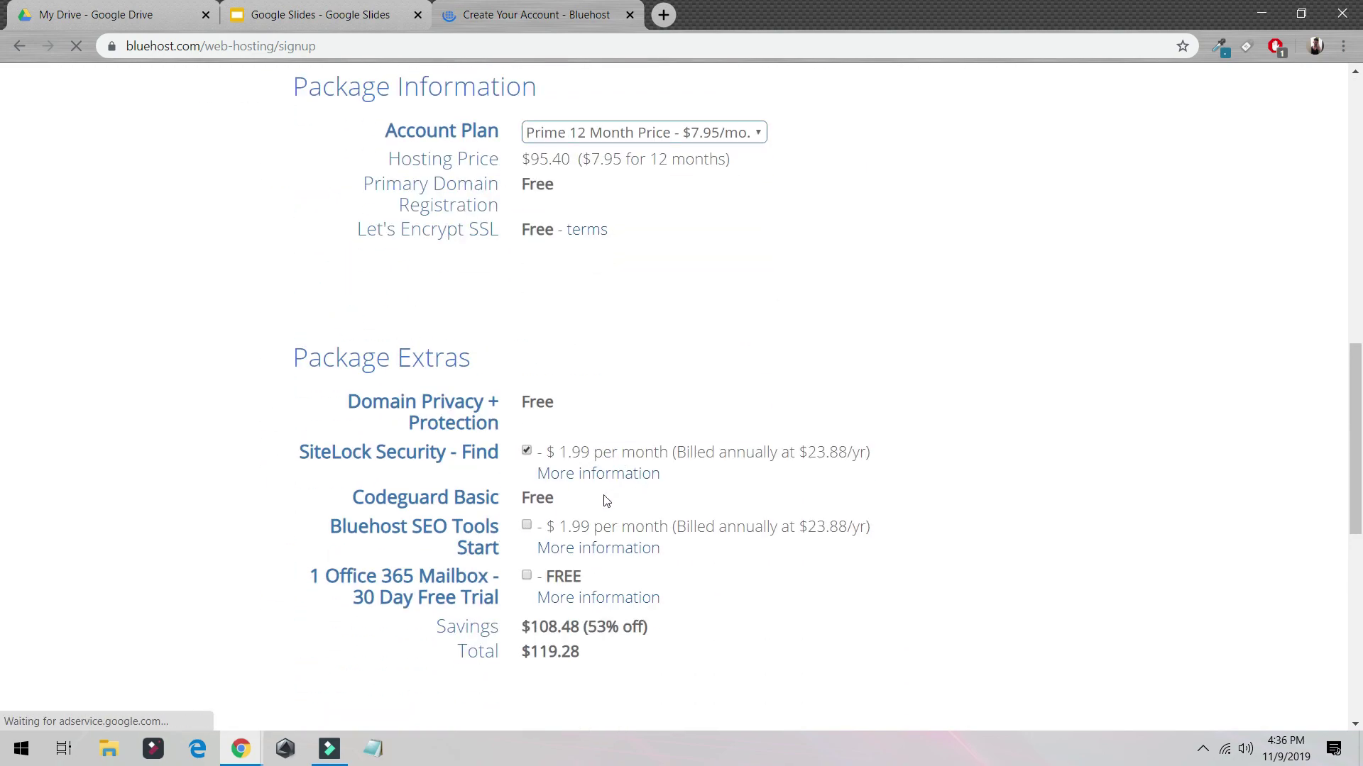
pyautogui.click(526, 526)
pyautogui.scroll(-8, 525, 583)
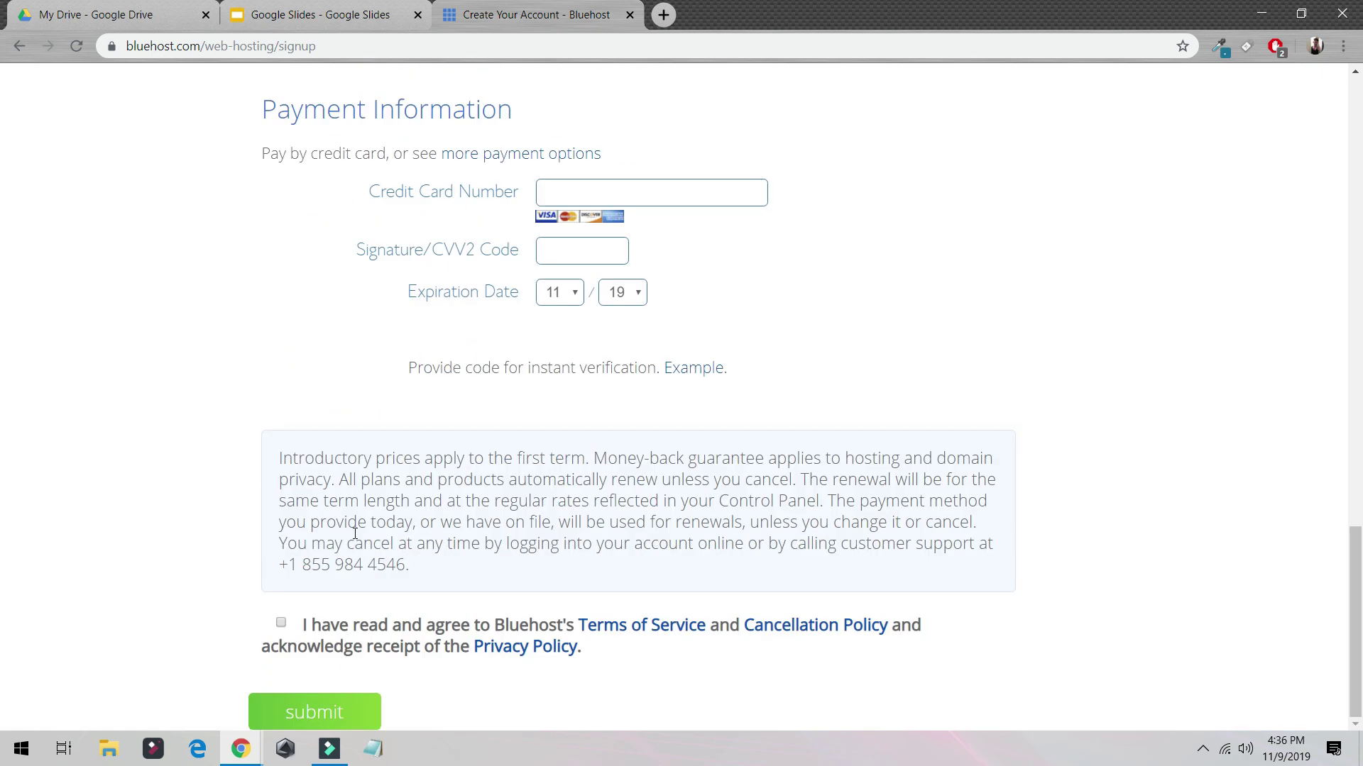
pyautogui.scroll(15, 355, 532)
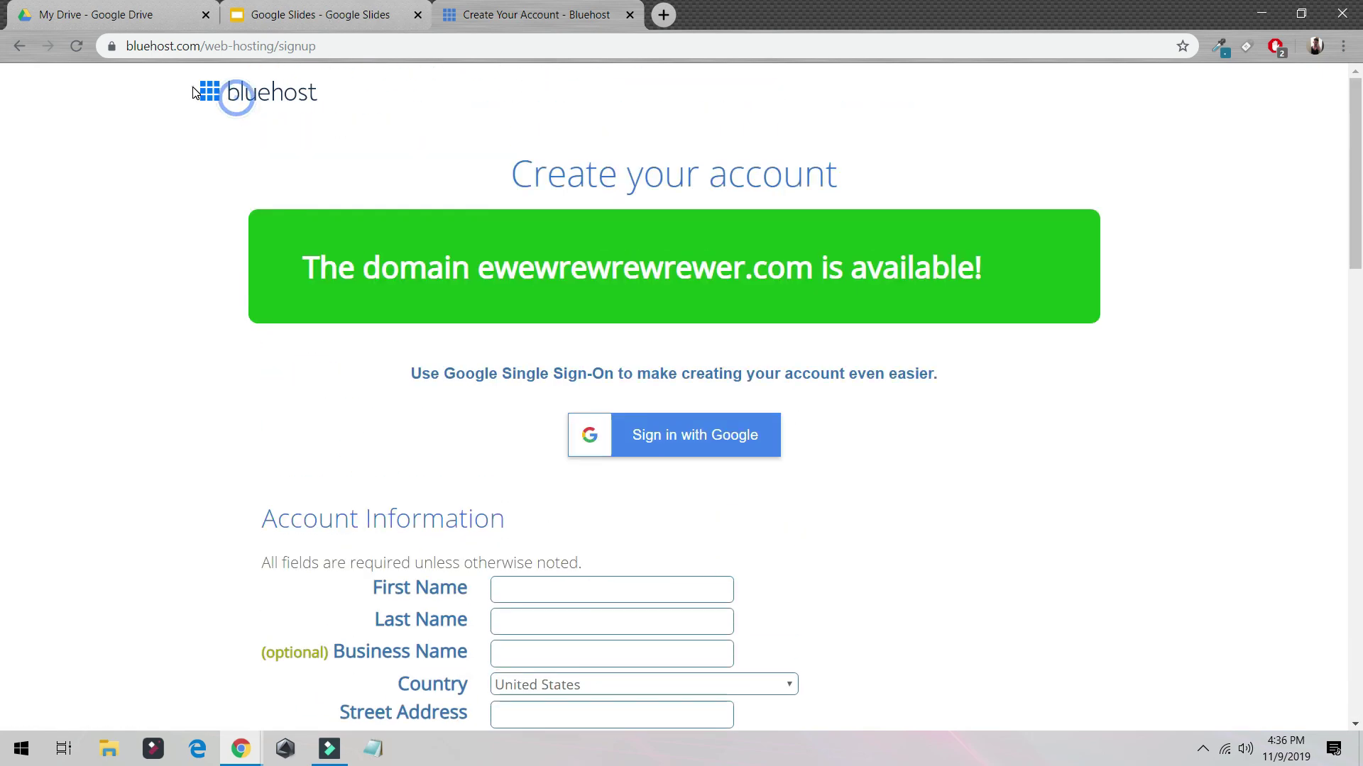
pyautogui.click(255, 43)
# - Log in to the Bluehost portal and start creating a new WordPress site from My Sites
pyautogui.write('blue')
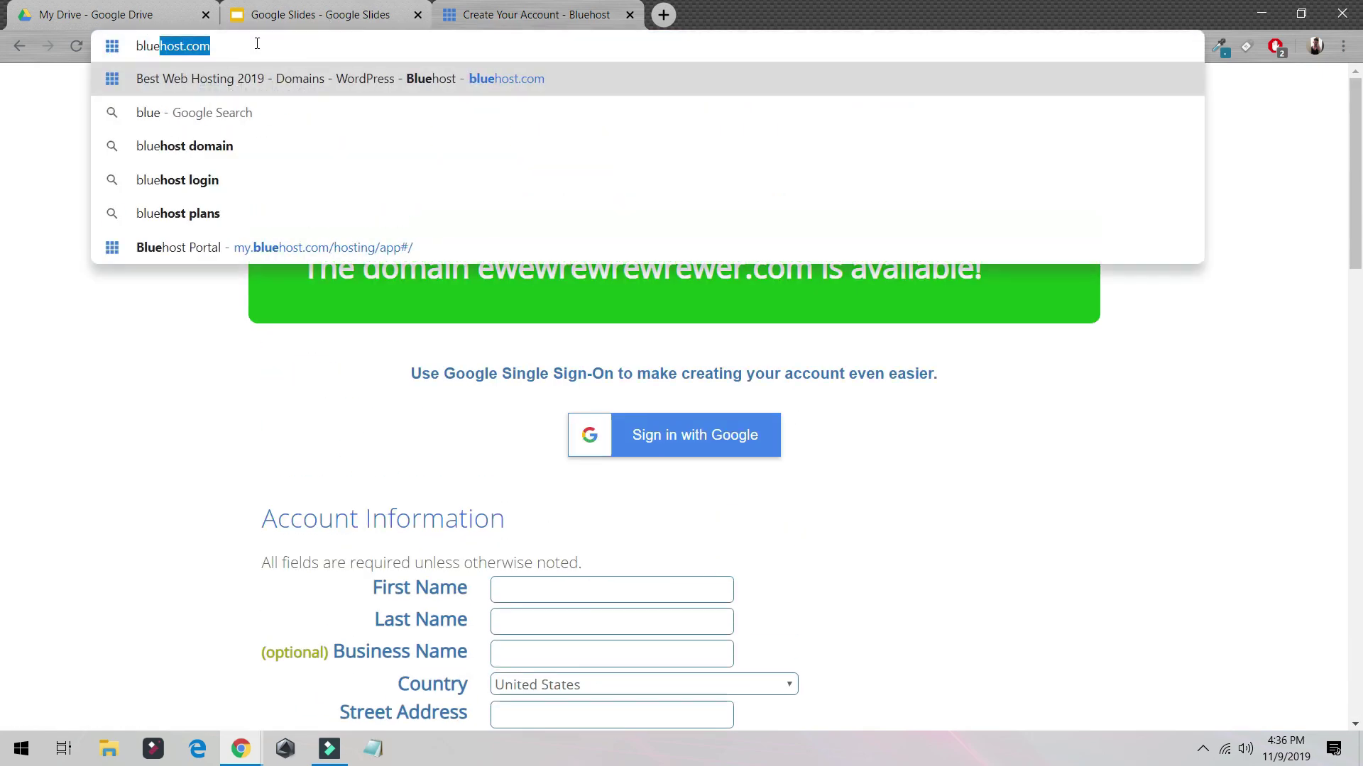
pyautogui.press('Return')
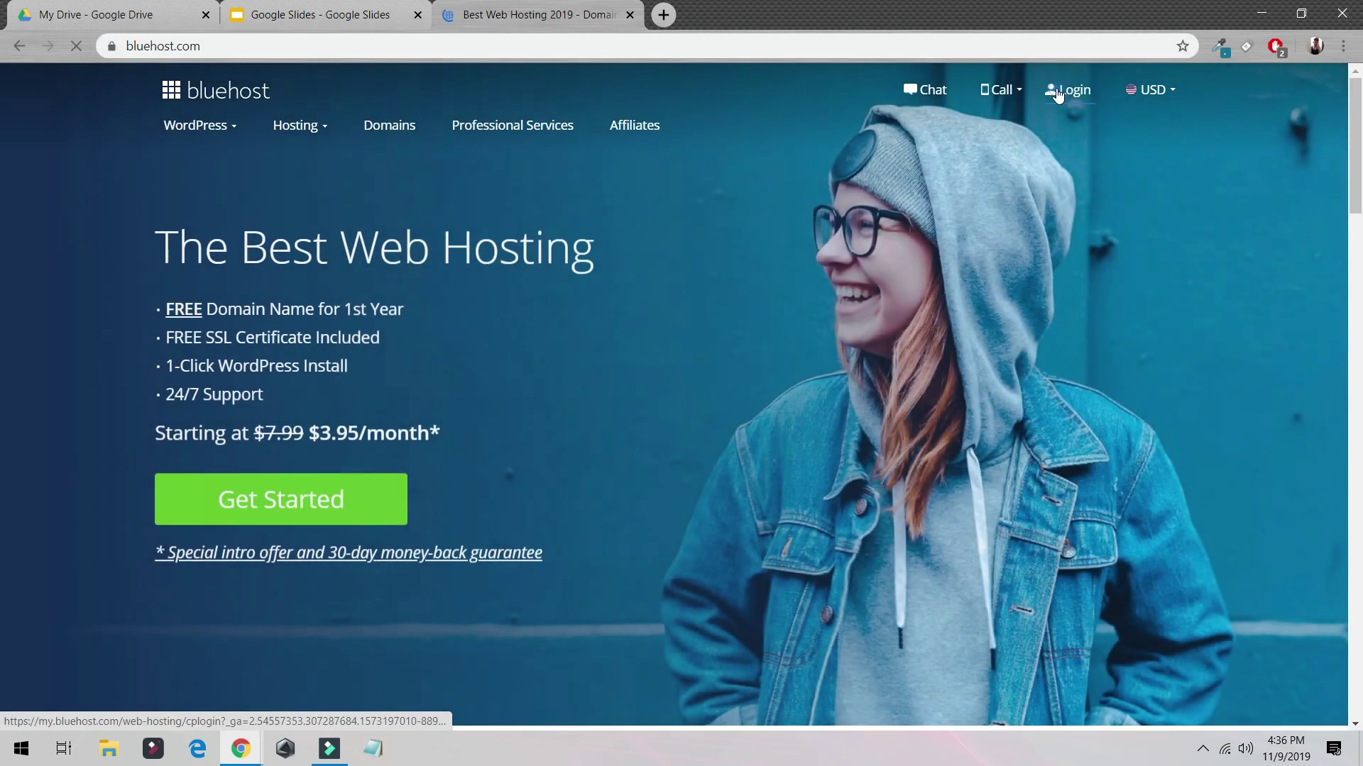
pyautogui.click(1063, 88)
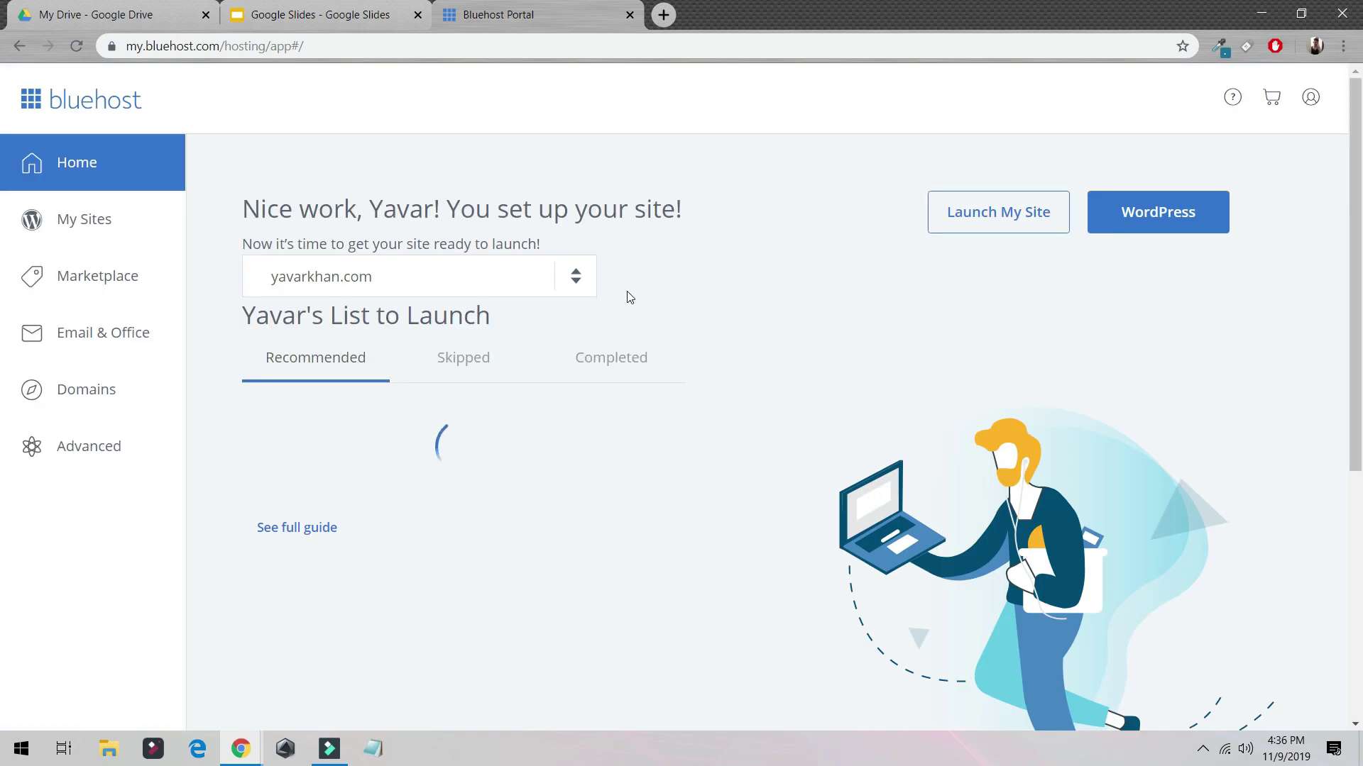
pyautogui.click(137, 225)
pyautogui.scroll(-4, 918, 517)
pyautogui.scroll(4, 1327, 363)
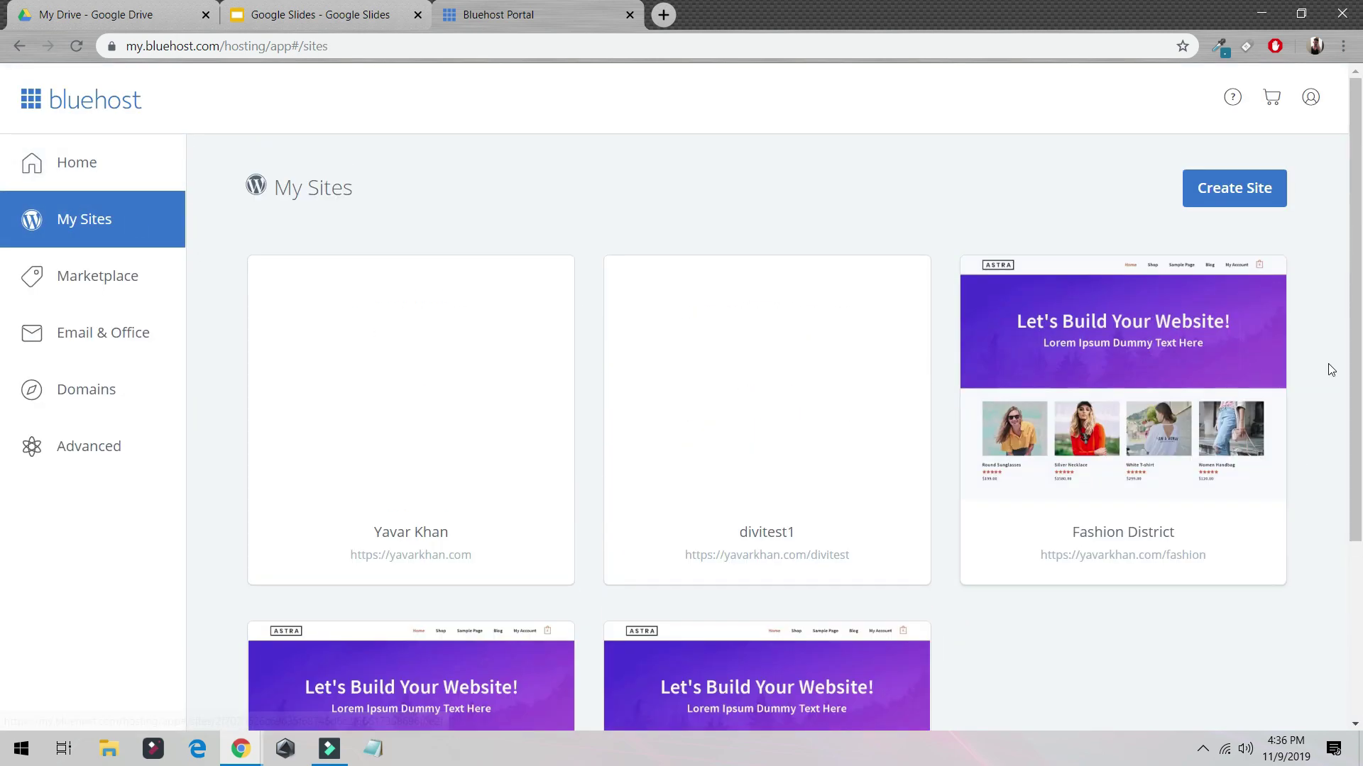
pyautogui.click(1231, 206)
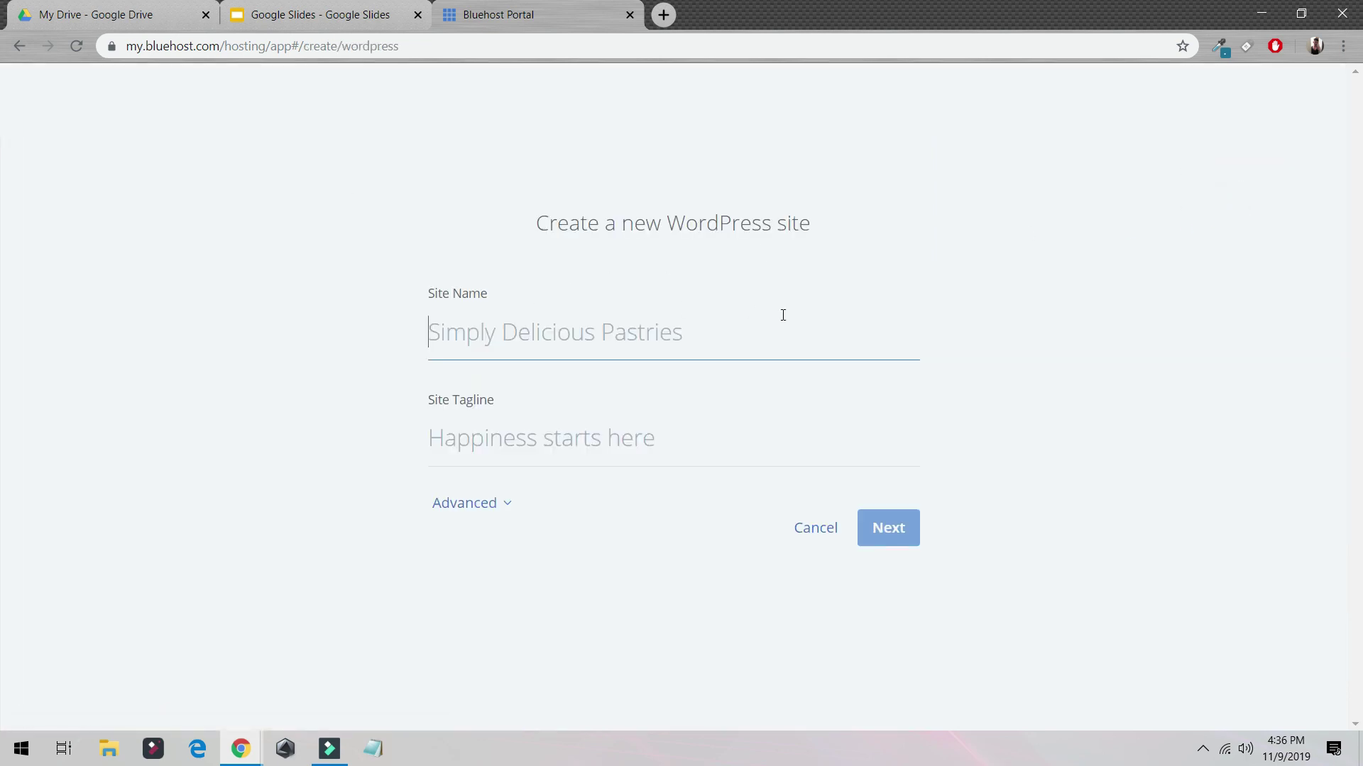
# - Name the site myfashion and use myfashion as its install directory
pyautogui.write('myfashion')
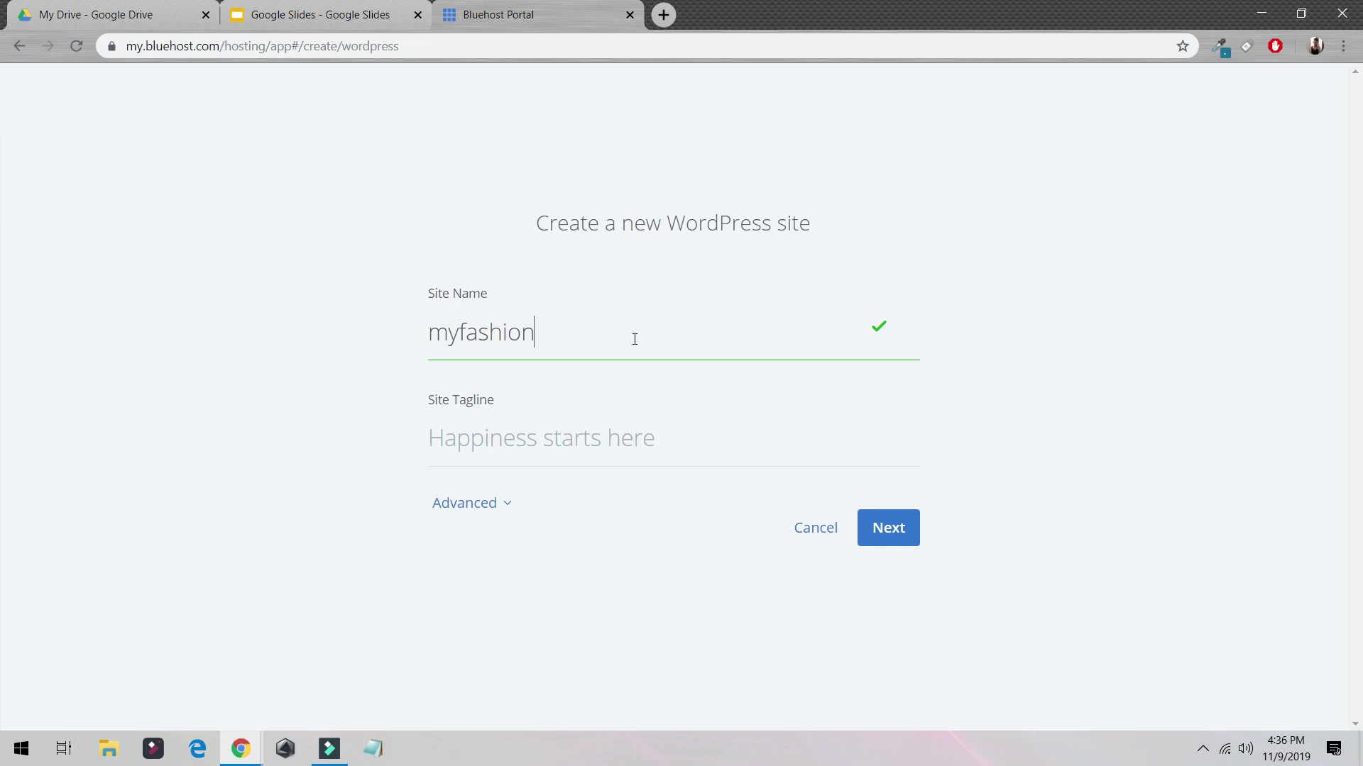
pyautogui.hotkey('ctrl', 'a')
pyautogui.hotkey('ctrl', 'c')
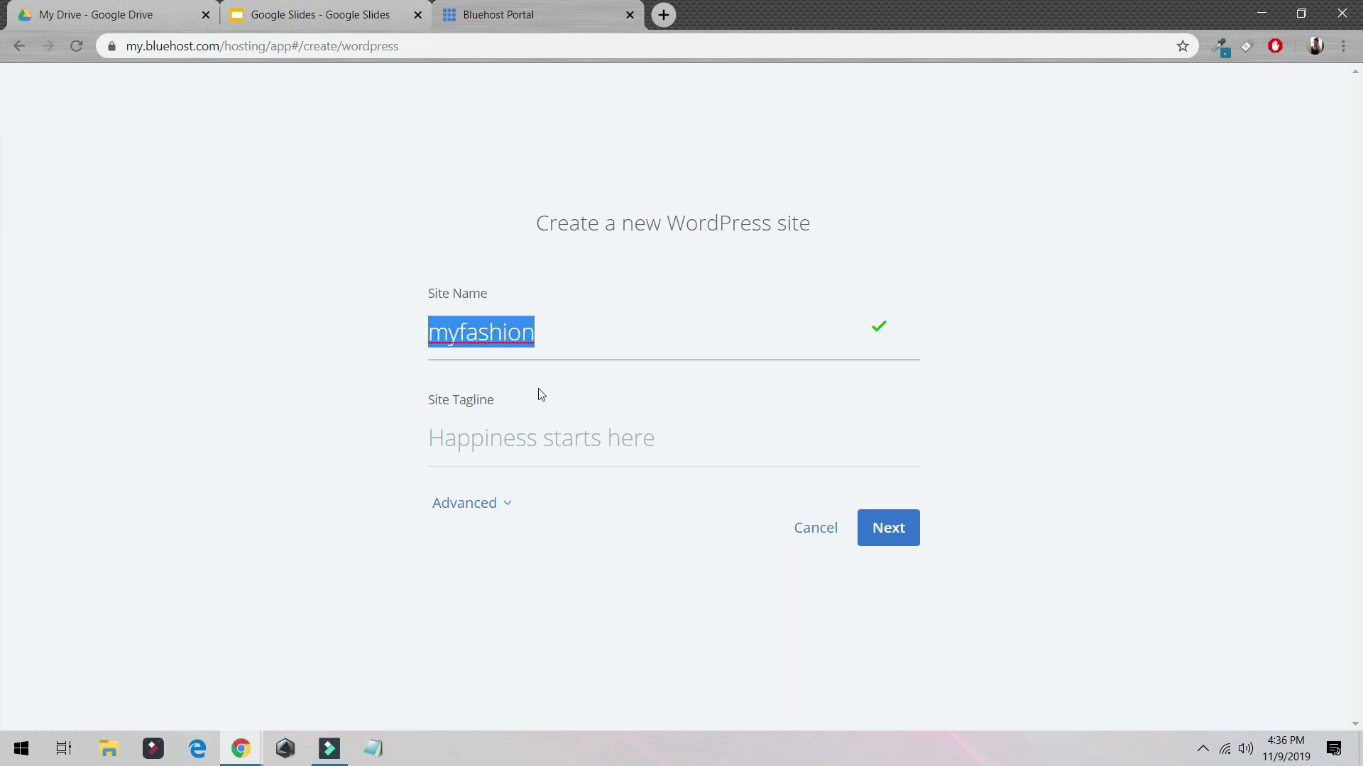
pyautogui.click(906, 523)
pyautogui.click(759, 335)
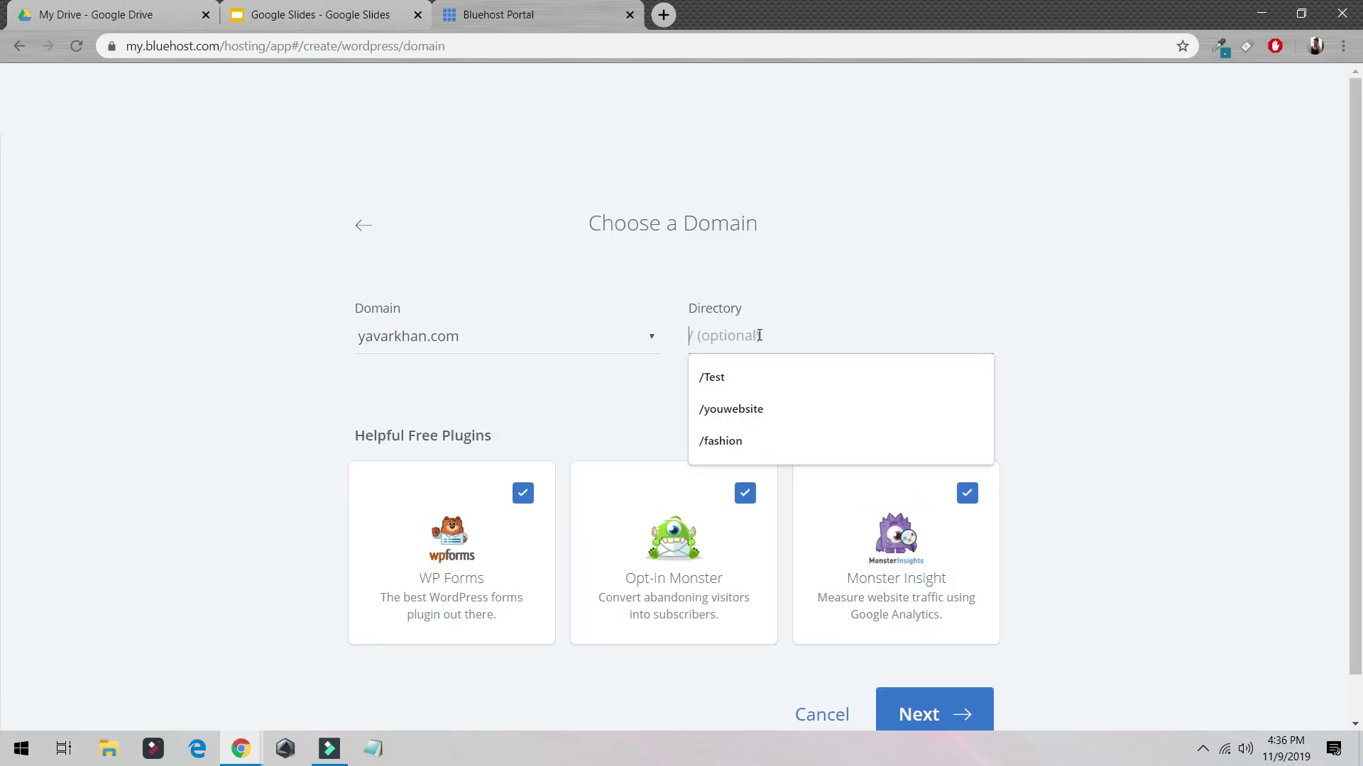
pyautogui.hotkey('ctrl', 'v')
pyautogui.click(754, 378)
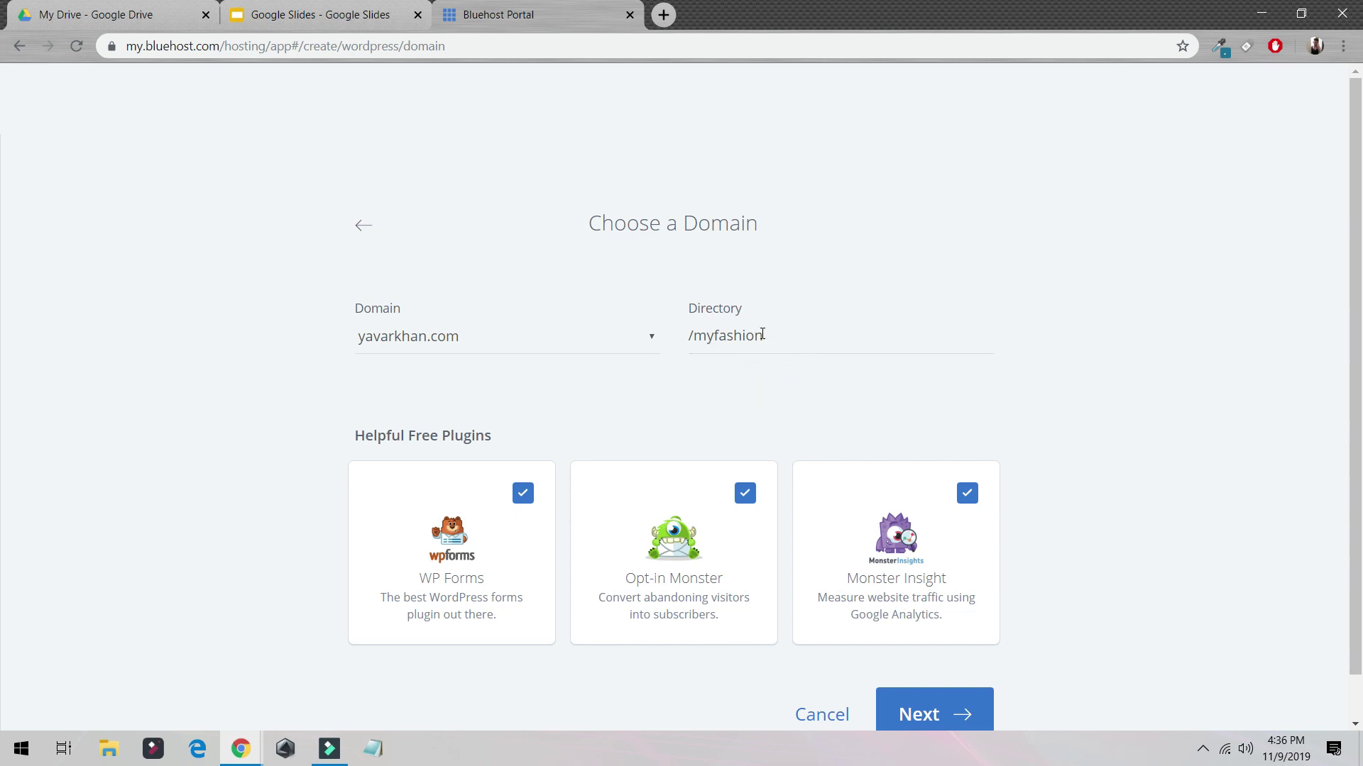
# - Open the existing main website in a new tab, then return to the domain setup page
pyautogui.click(673, 19)
pyautogui.write('ya')
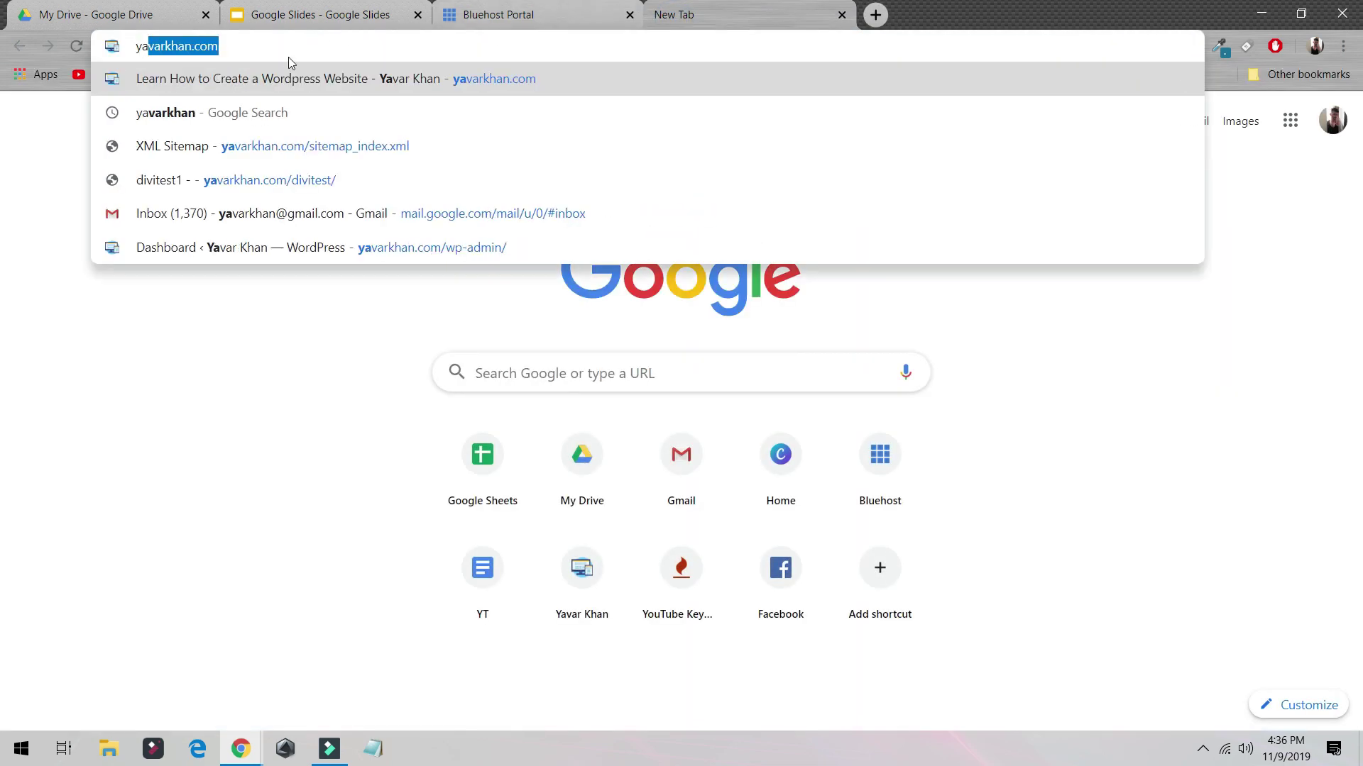
pyautogui.press('Return')
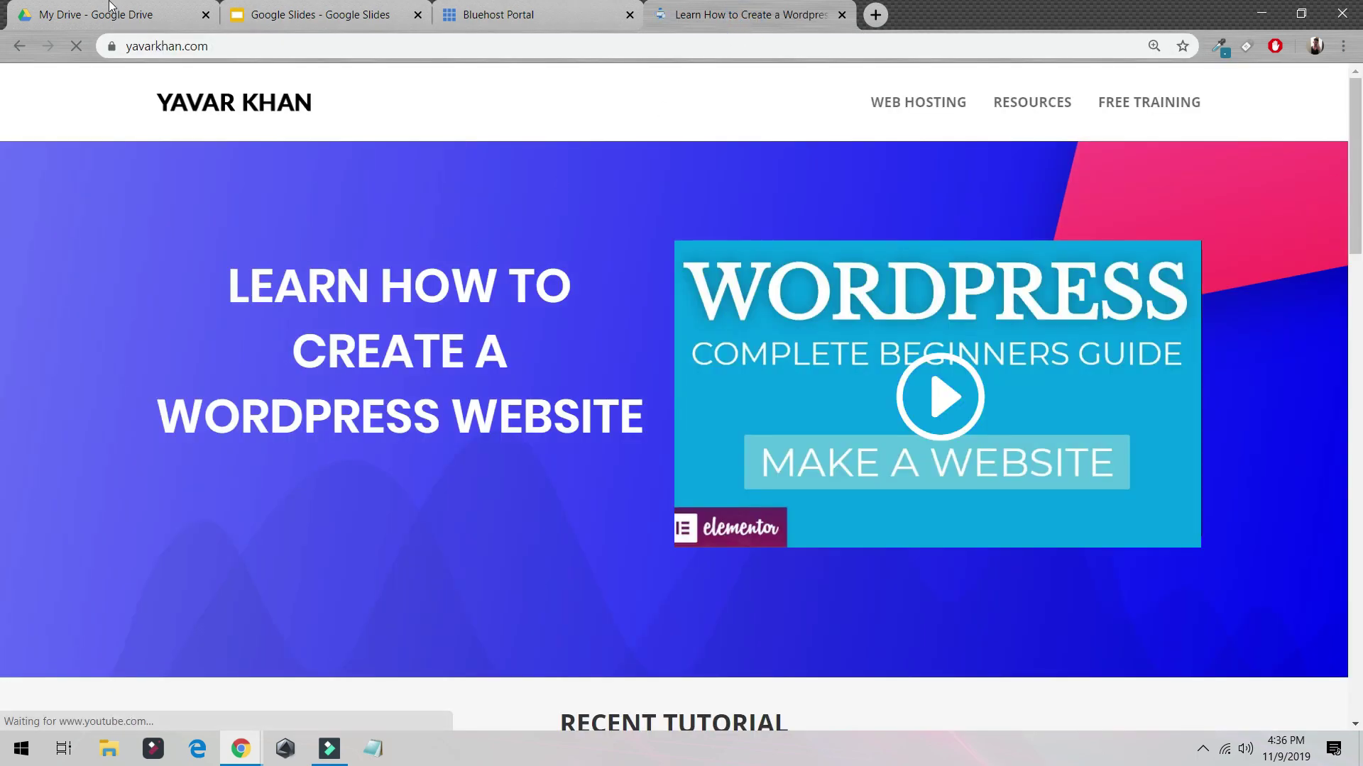
pyautogui.click(110, 5)
pyautogui.click(302, 13)
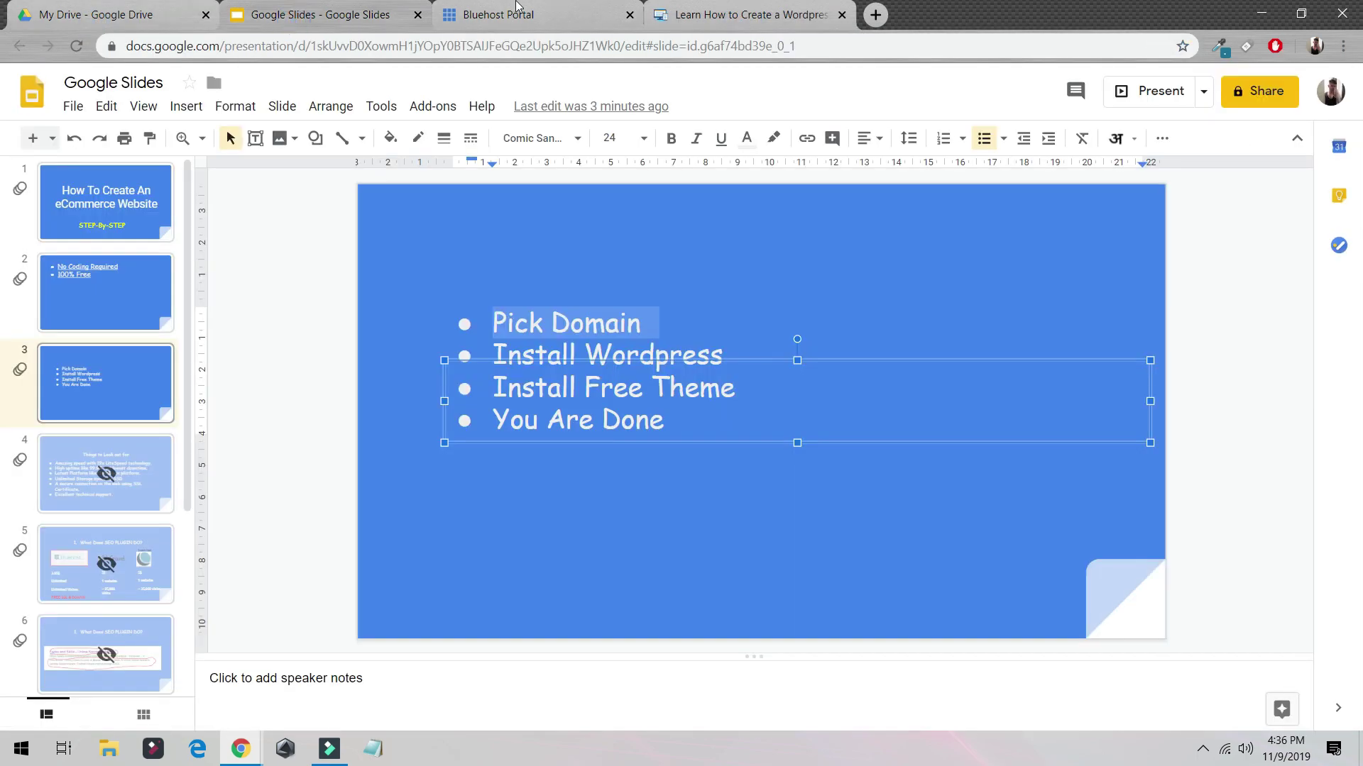
pyautogui.click(518, 16)
# - Untick the WP Forms, Opt-in Monster and Monster Insight plugins and install WordPress
pyautogui.scroll(-1, 805, 336)
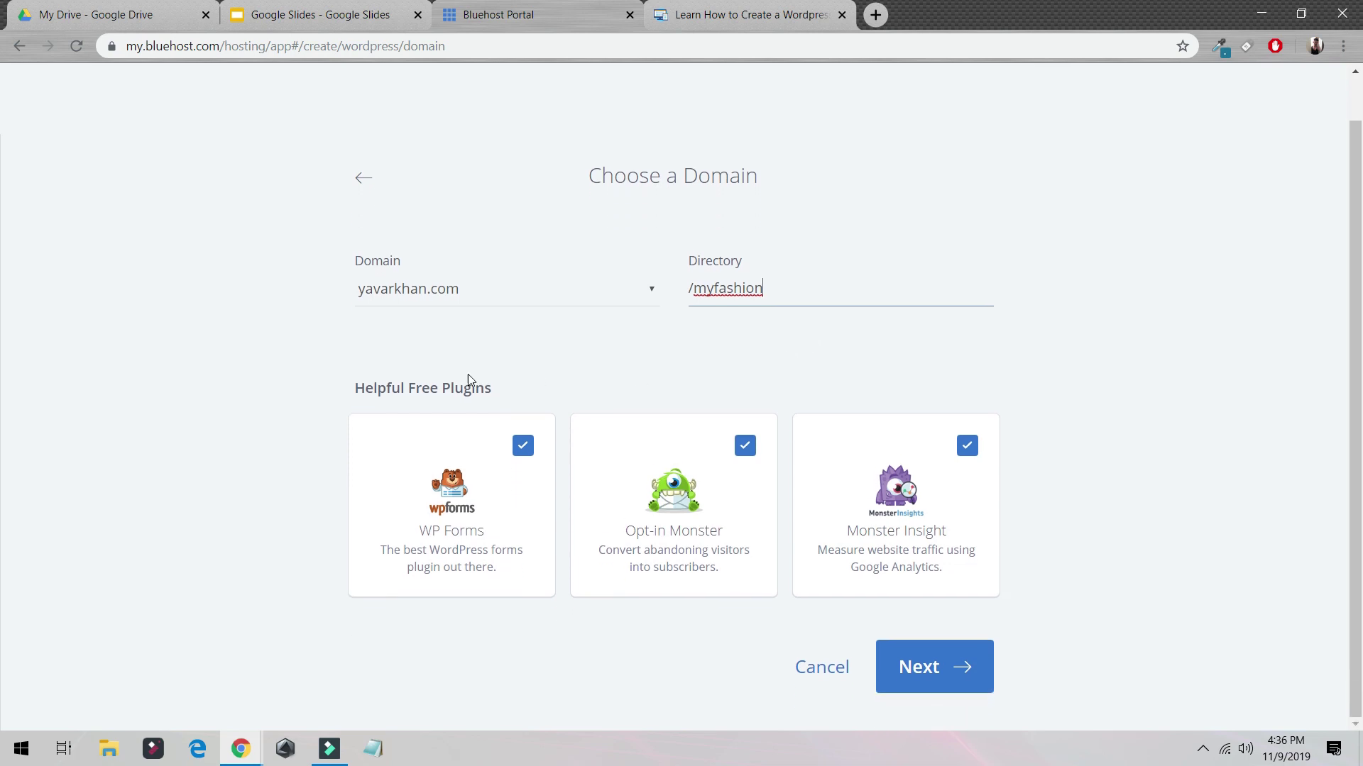
pyautogui.click(965, 447)
pyautogui.click(747, 448)
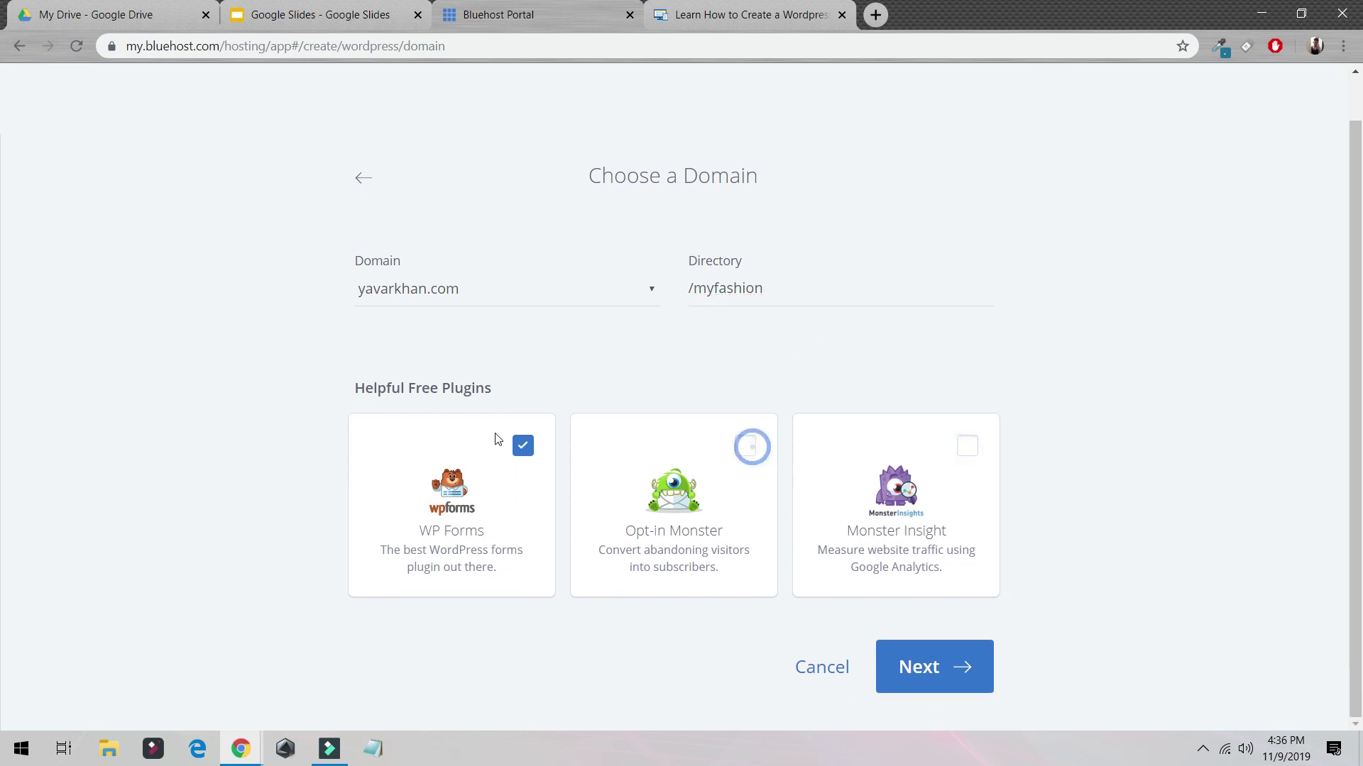
pyautogui.click(529, 447)
pyautogui.click(930, 669)
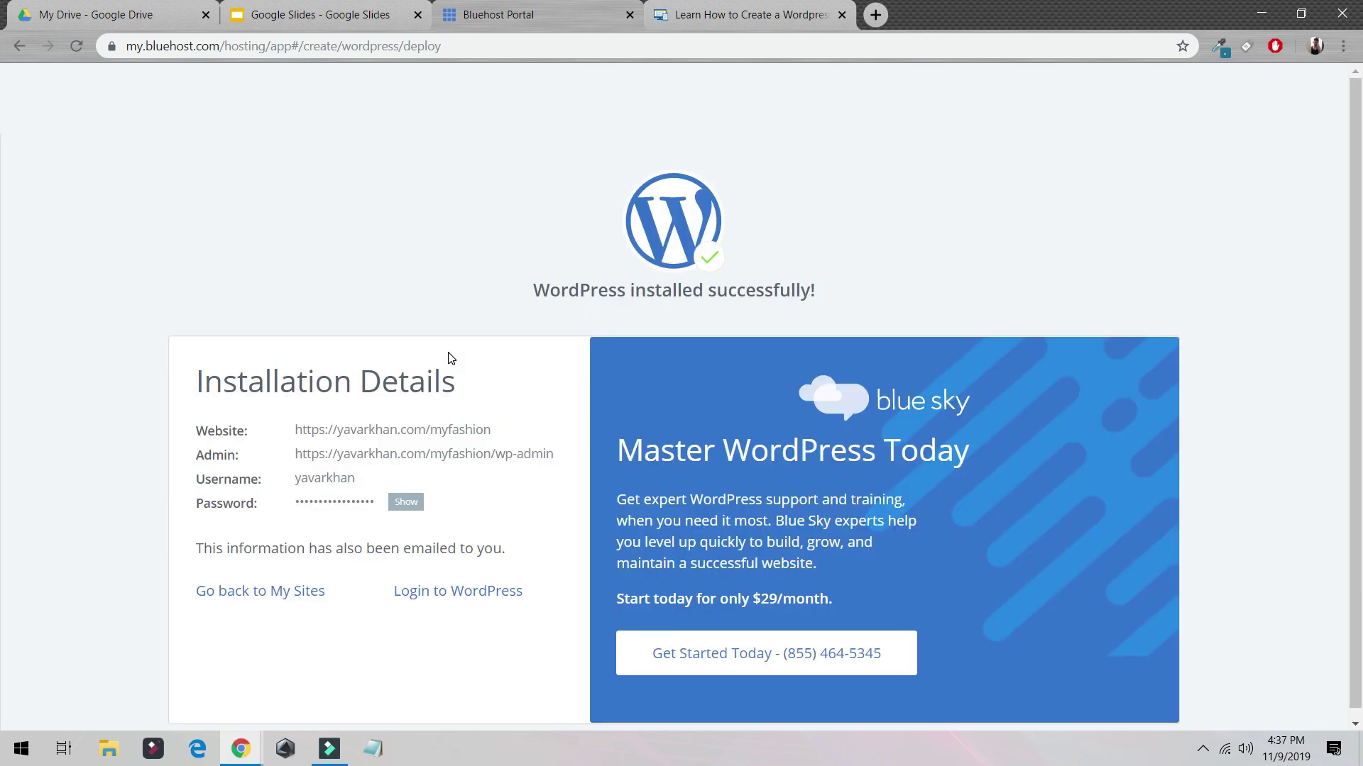
# - Log in to the new WordPress site and strike through the Pick Domain and Install Wordpress bullets
pyautogui.click(490, 603)
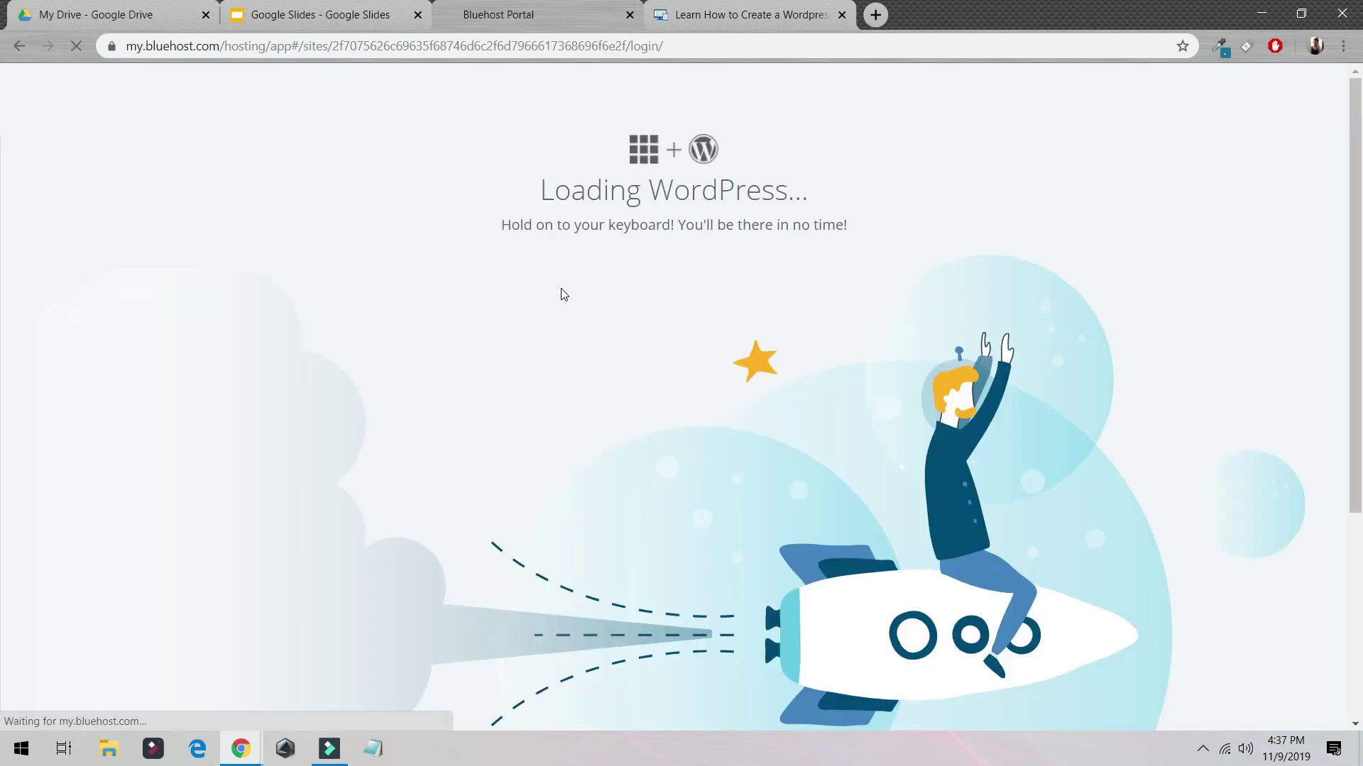
pyautogui.click(311, 8)
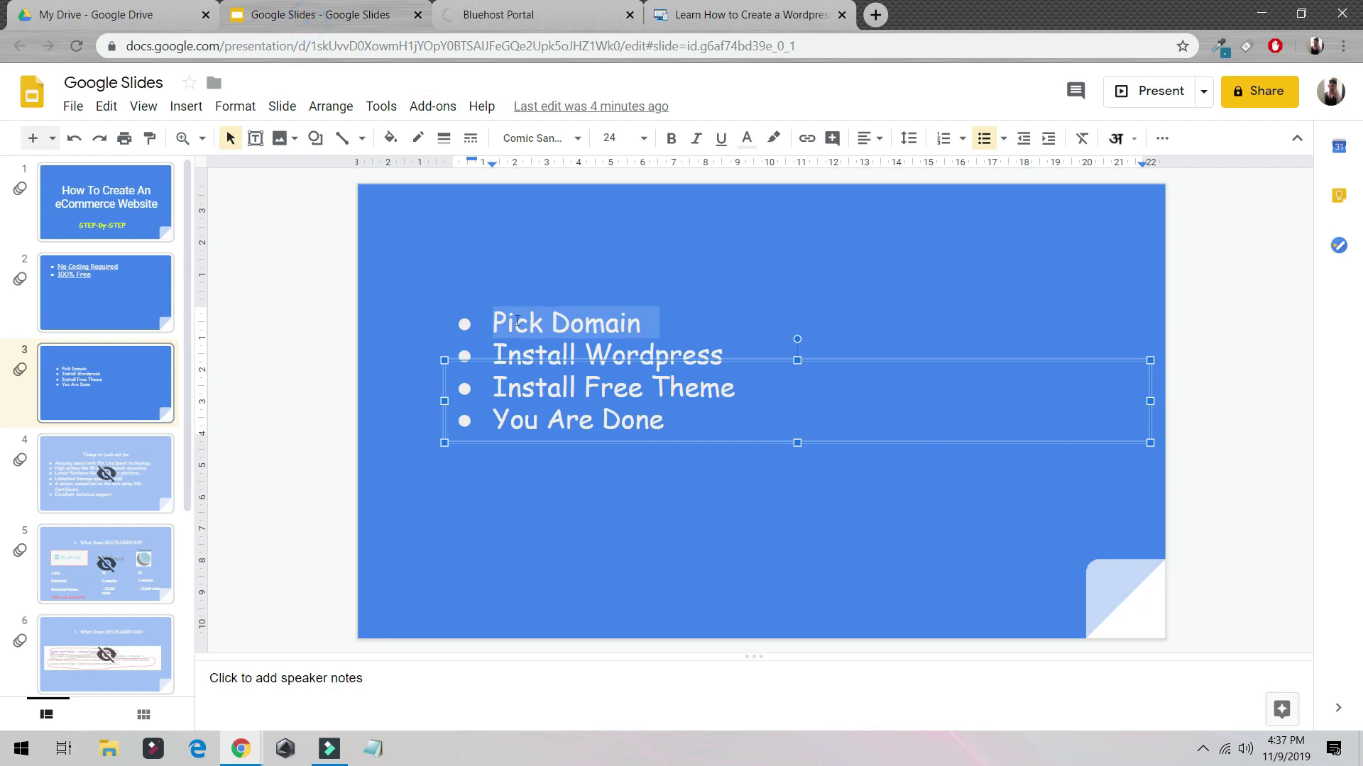
pyautogui.moveTo(503, 318); pyautogui.dragTo(739, 356)
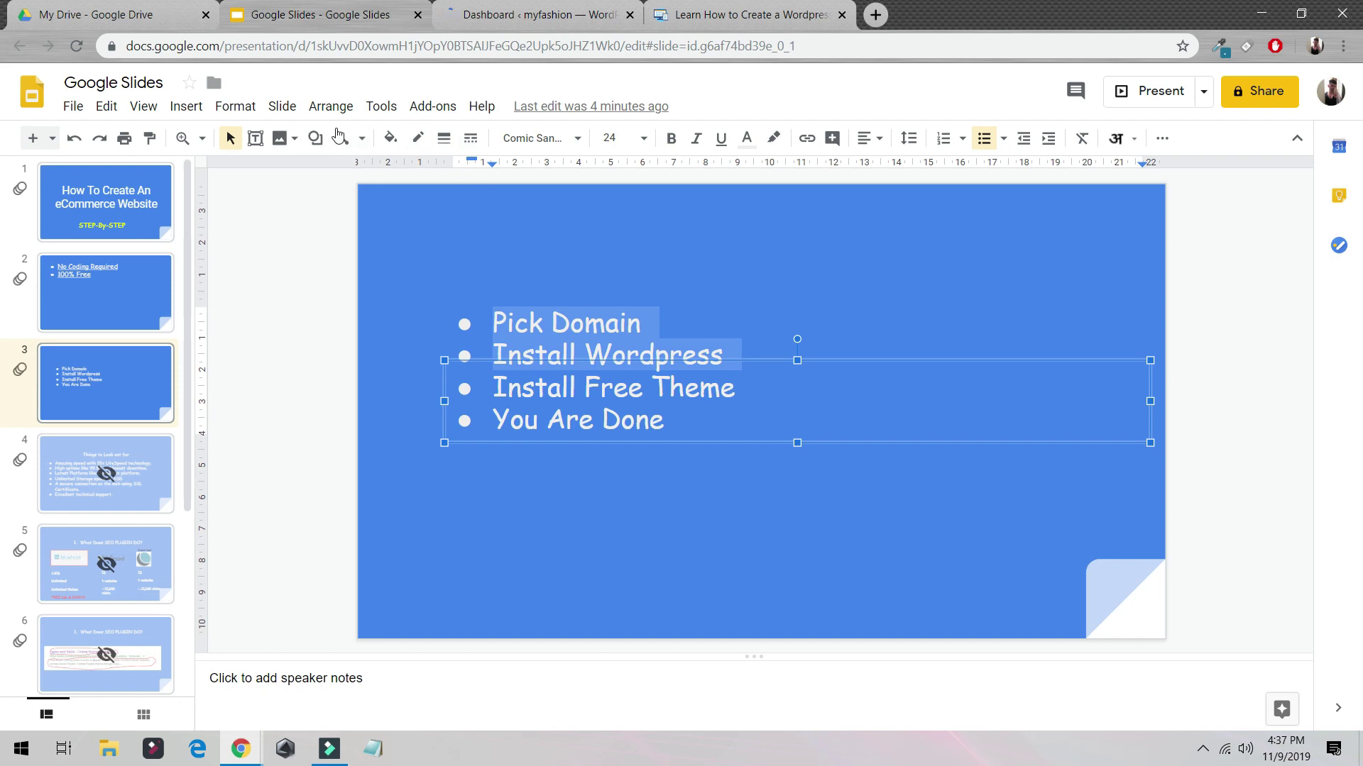
pyautogui.click(234, 106)
pyautogui.moveTo(347, 147)
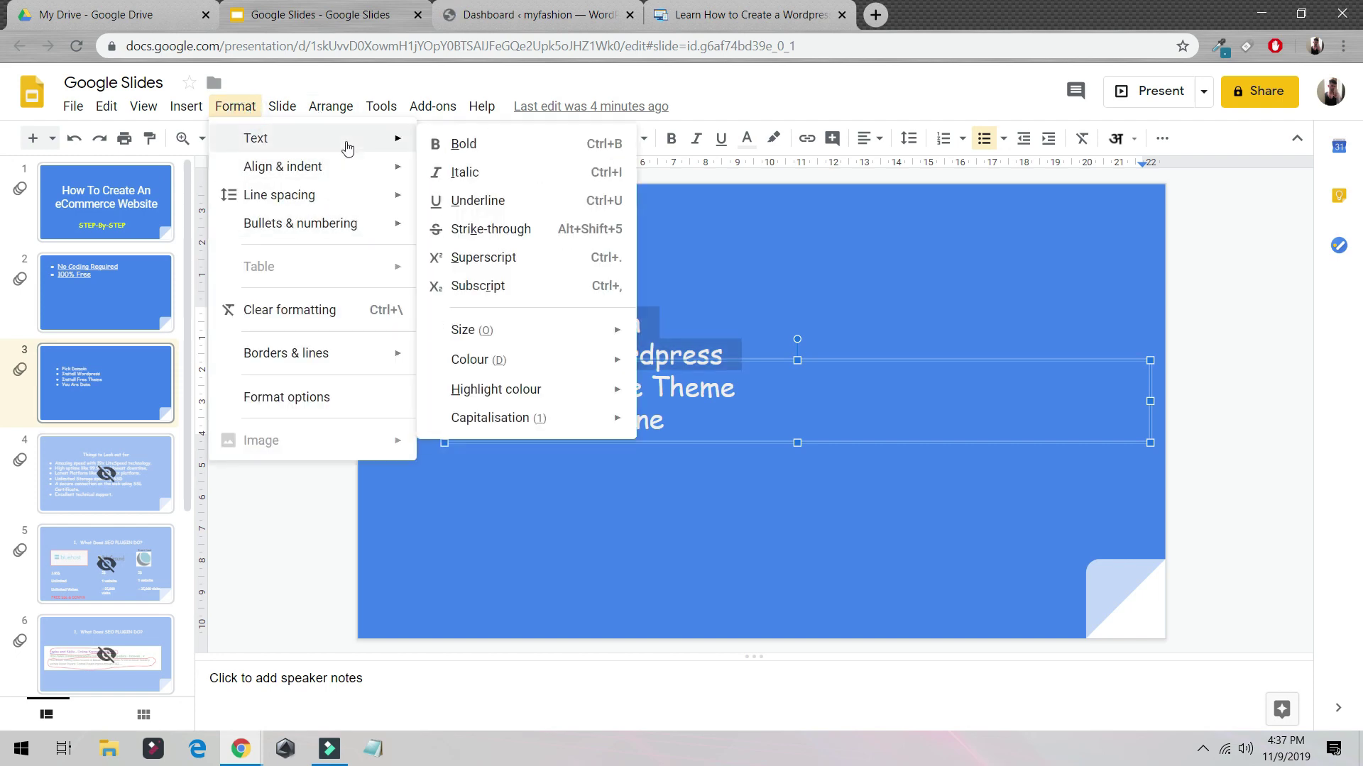
pyautogui.click(553, 231)
pyautogui.click(788, 14)
pyautogui.click(582, 20)
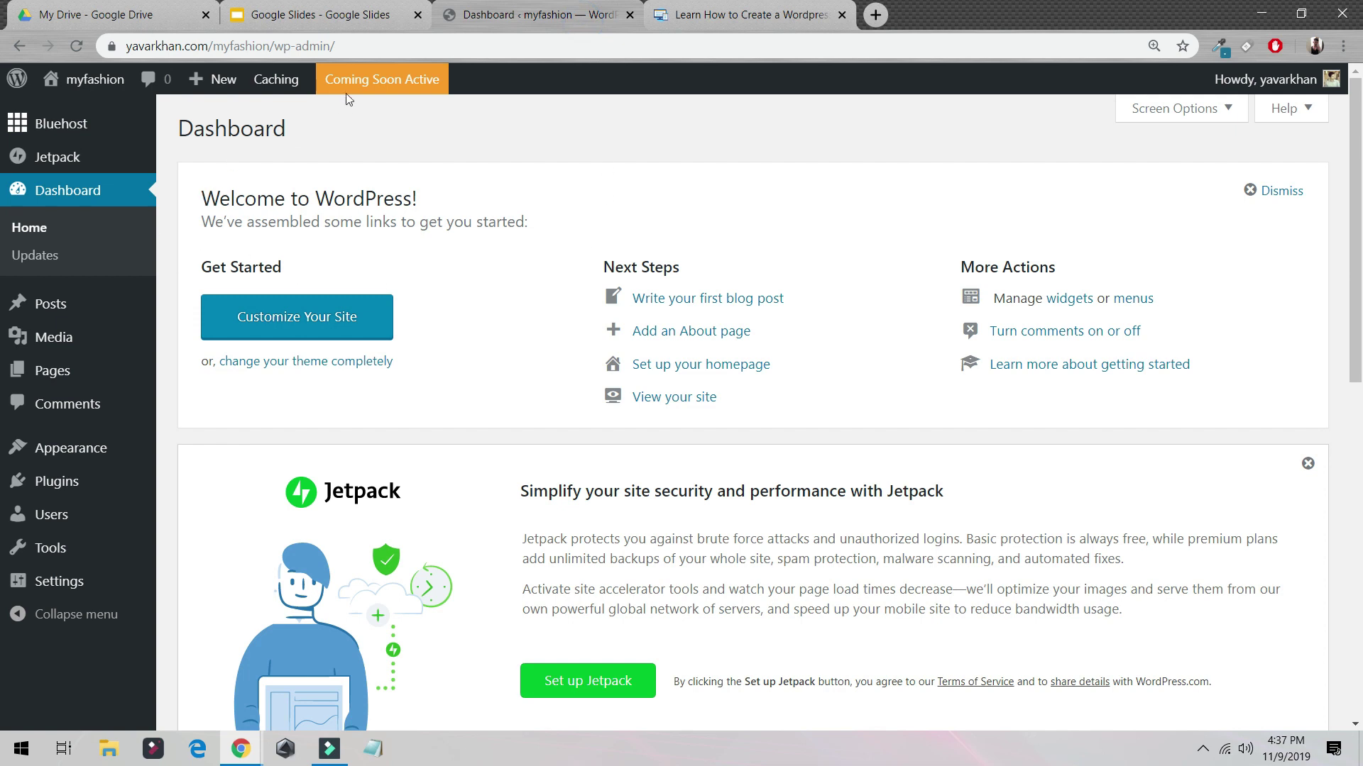
# - Switch the WordPress permalinks to the Post name structure and save the change
pyautogui.moveTo(73, 581)
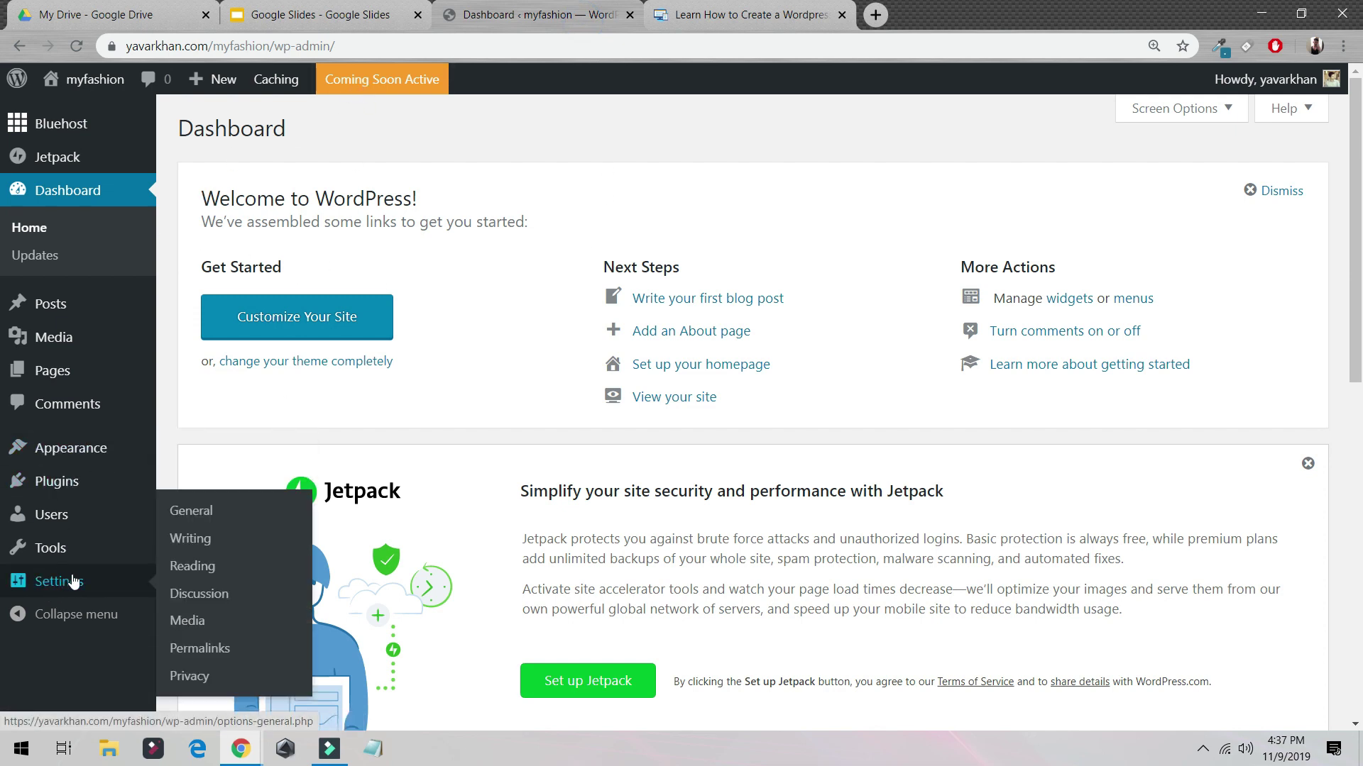
pyautogui.click(228, 650)
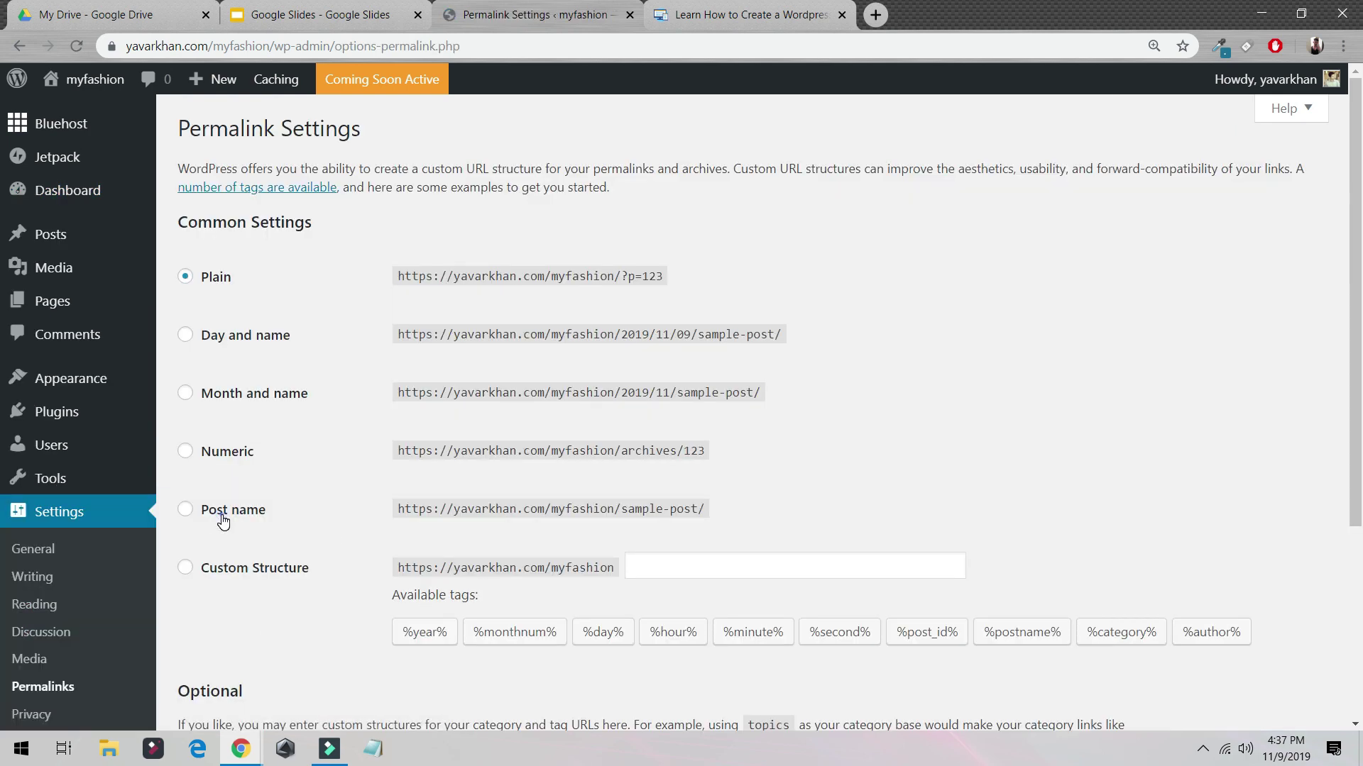
pyautogui.click(221, 517)
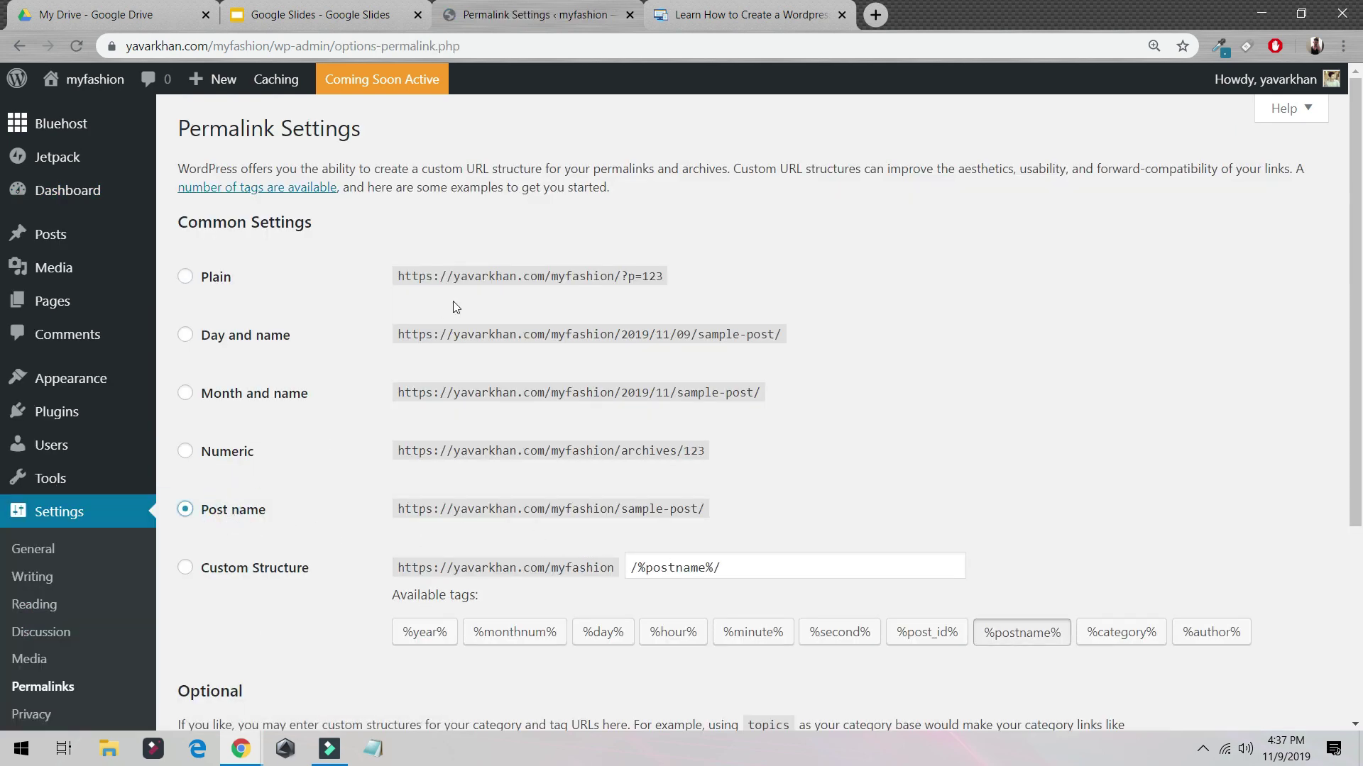
pyautogui.moveTo(552, 277); pyautogui.dragTo(622, 218)
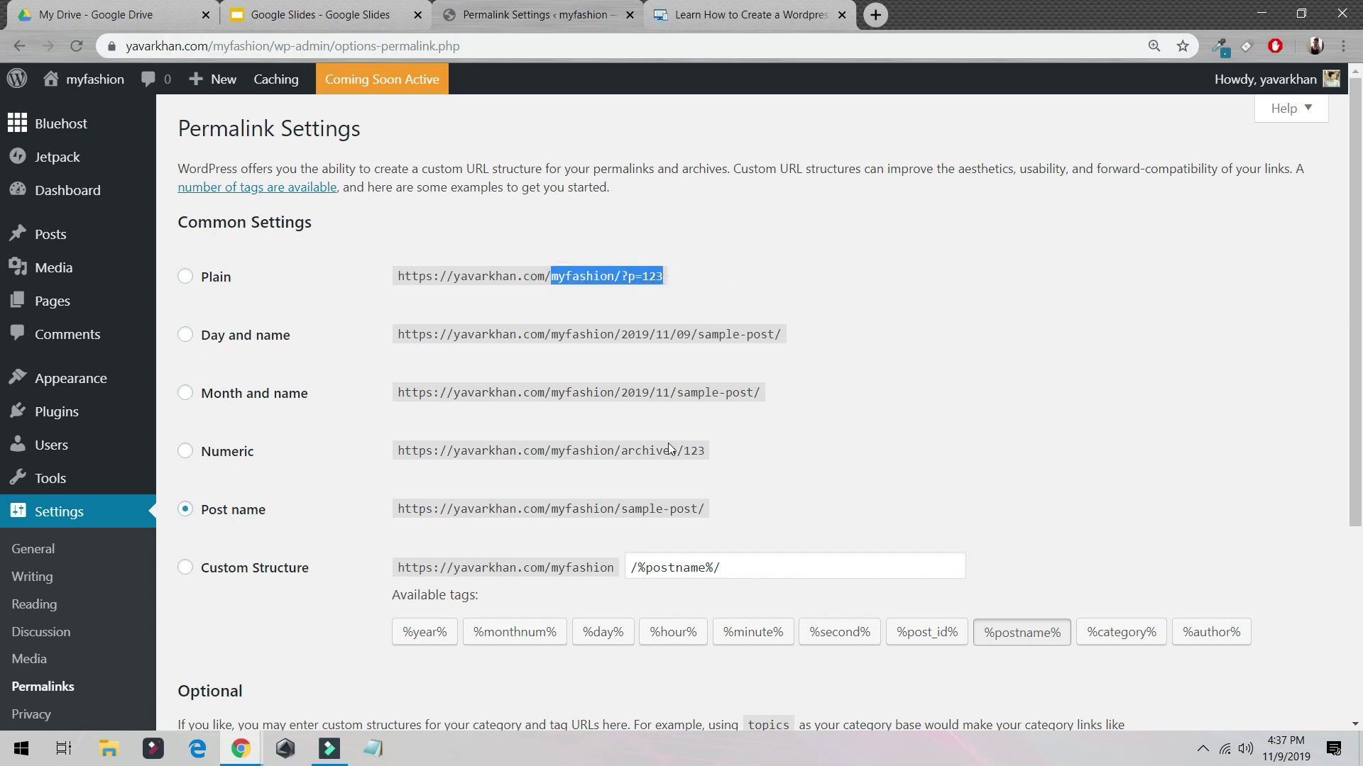
pyautogui.moveTo(579, 514); pyautogui.dragTo(656, 523)
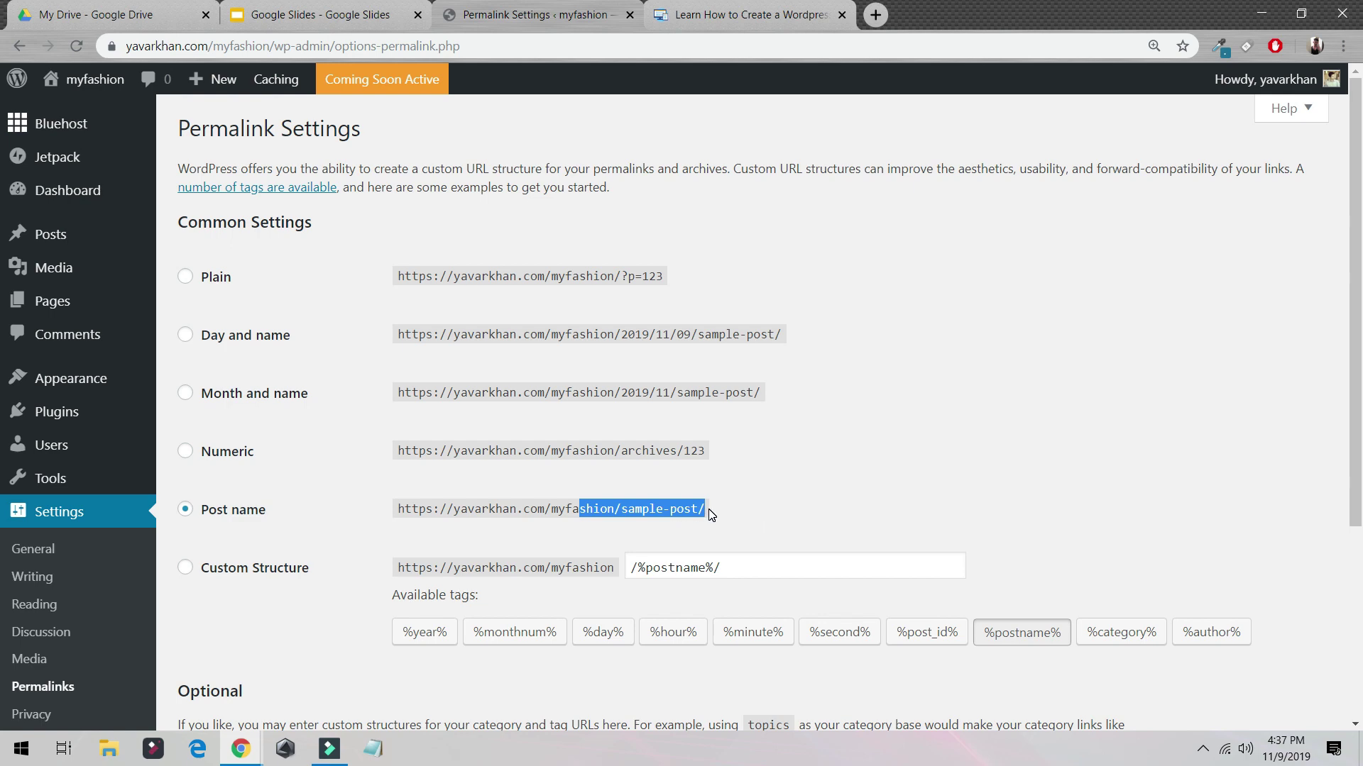
pyautogui.moveTo(621, 514); pyautogui.dragTo(395, 535)
pyautogui.scroll(-4, 395, 535)
pyautogui.click(242, 631)
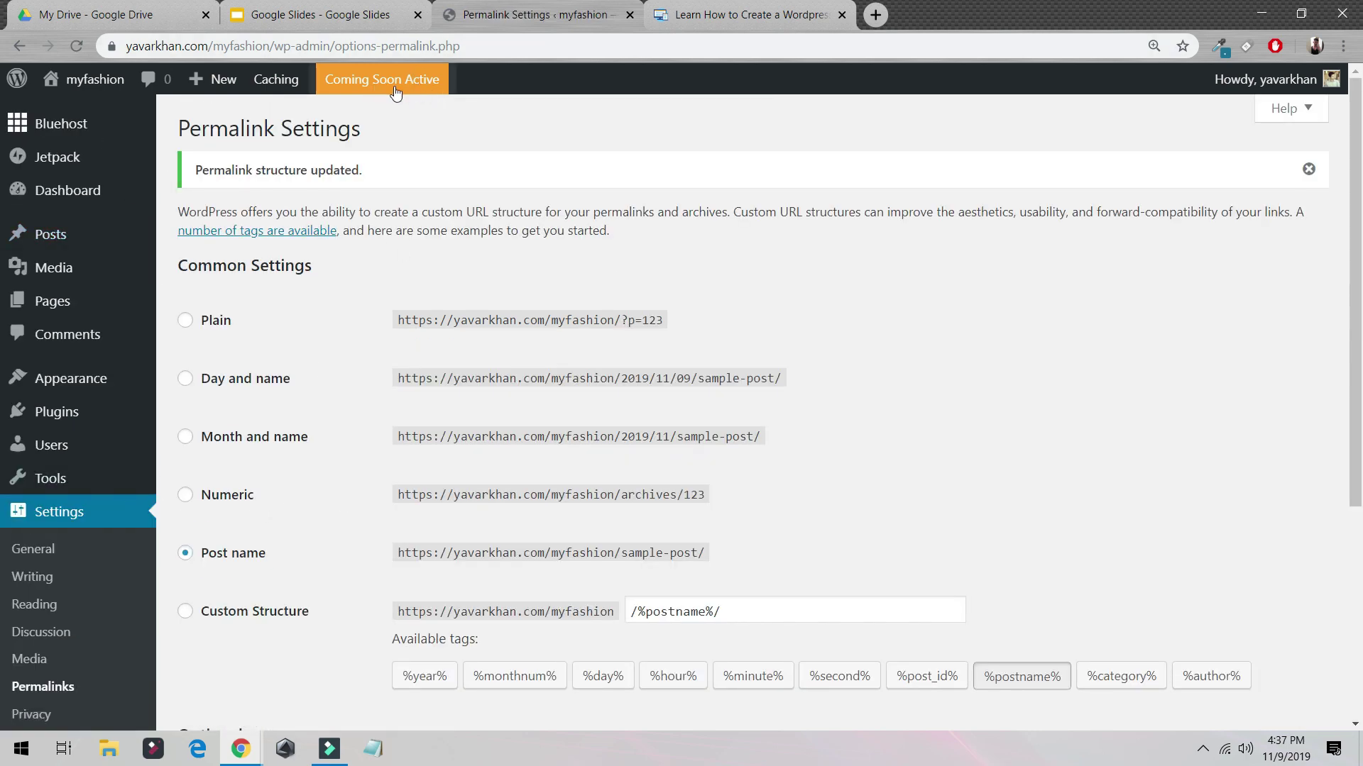
# - Copy the site's address and load it as a visitor in the private window
pyautogui.moveTo(271, 45); pyautogui.dragTo(115, 44)
pyautogui.moveTo(218, 71)
pyautogui.hotkey('ctrl', 'c')
pyautogui.hotkey('alt', 'Tab')
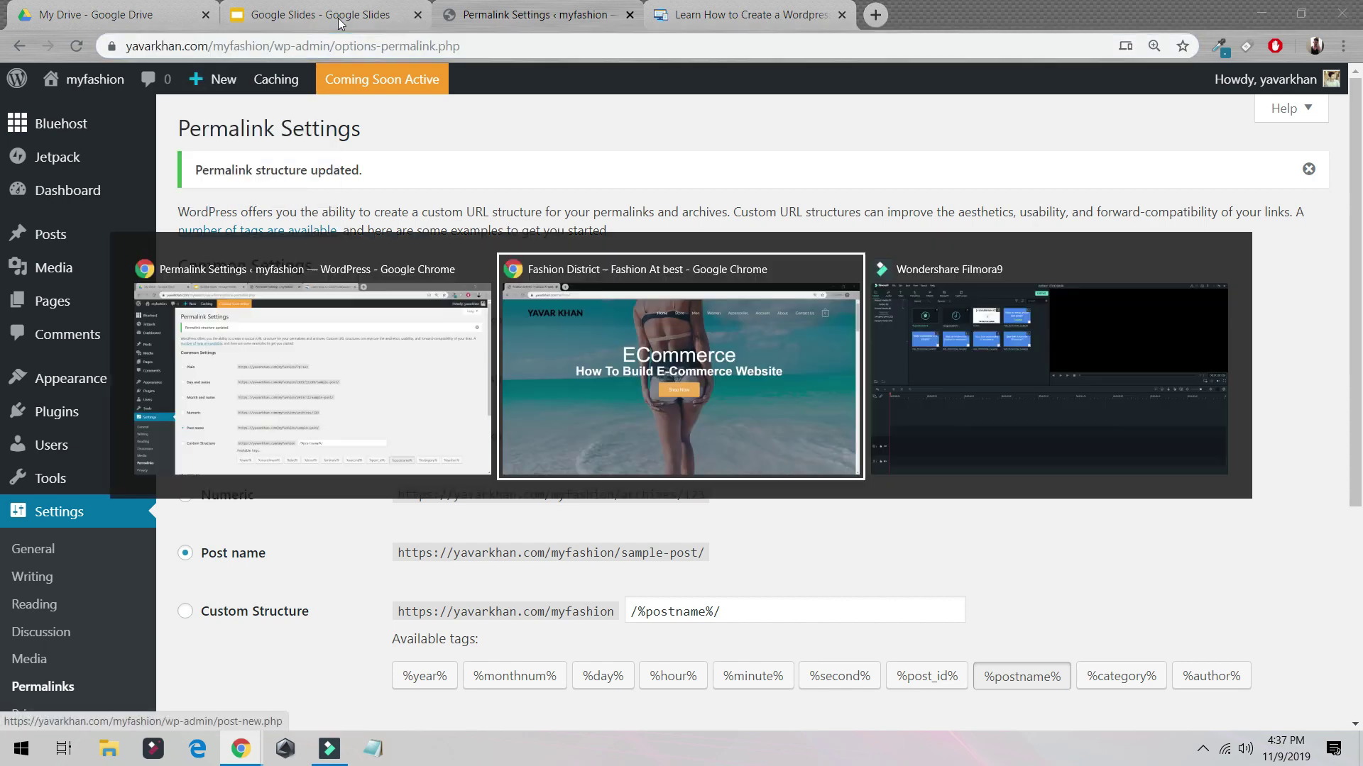
pyautogui.click(237, 15)
pyautogui.hotkey('ctrl', 'v')
pyautogui.press('Return')
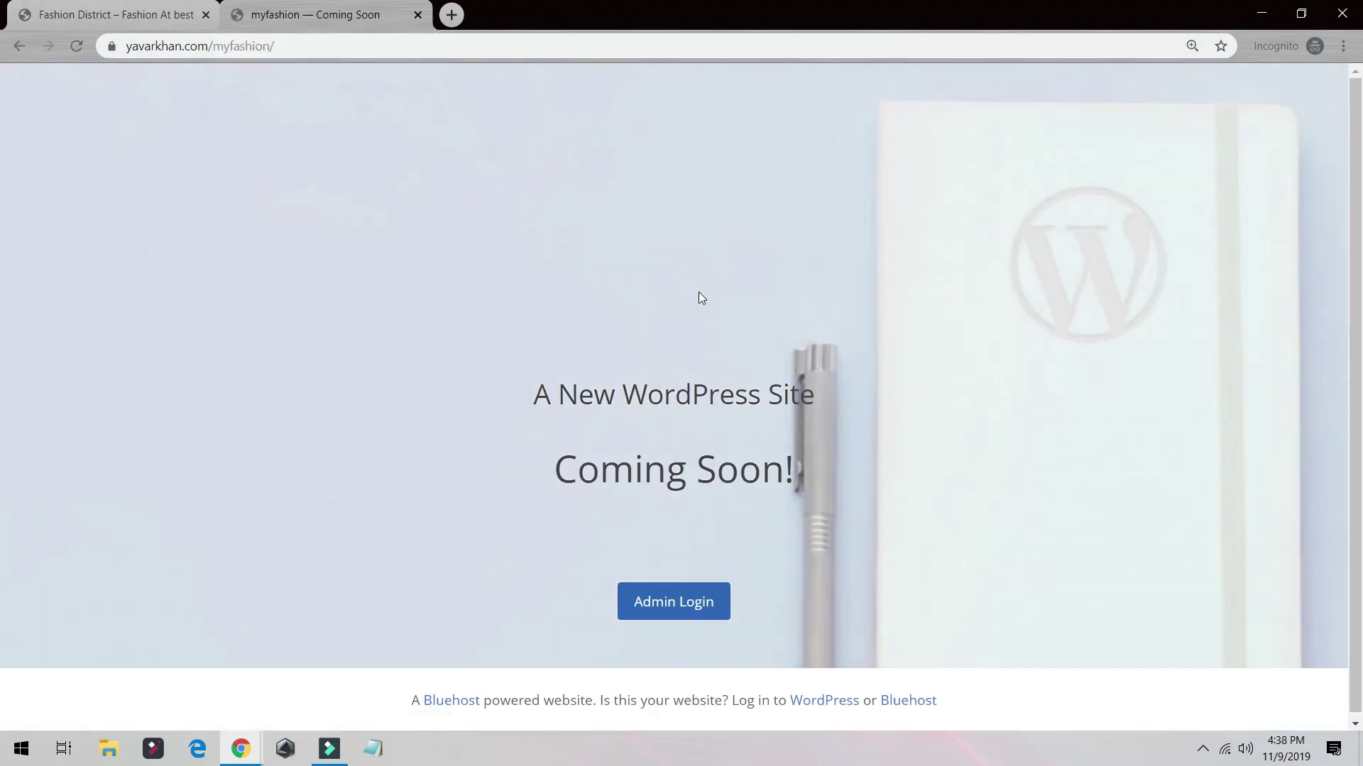
# - Launch the site from Coming Soon mode and reload the visitor view to confirm it's live
pyautogui.hotkey('alt', 'Tab')
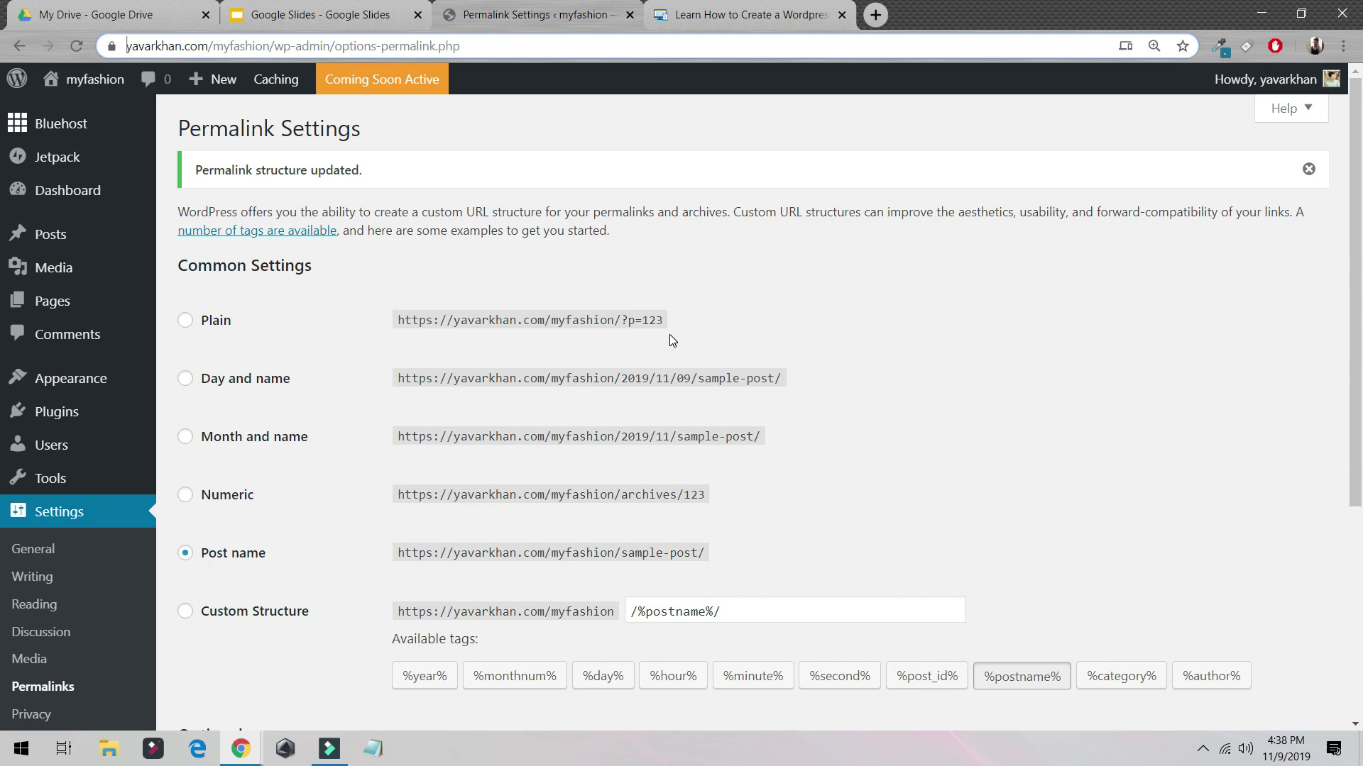
pyautogui.click(384, 82)
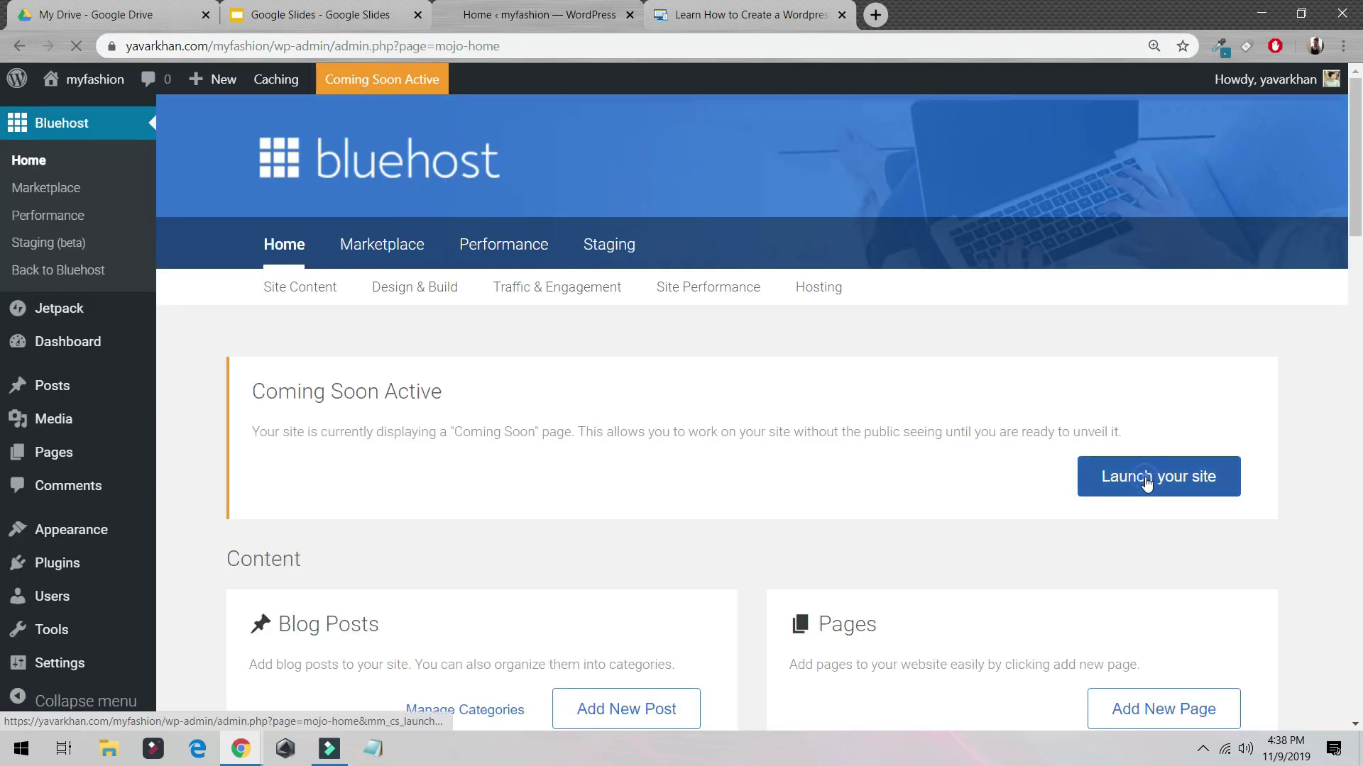
pyautogui.click(1143, 476)
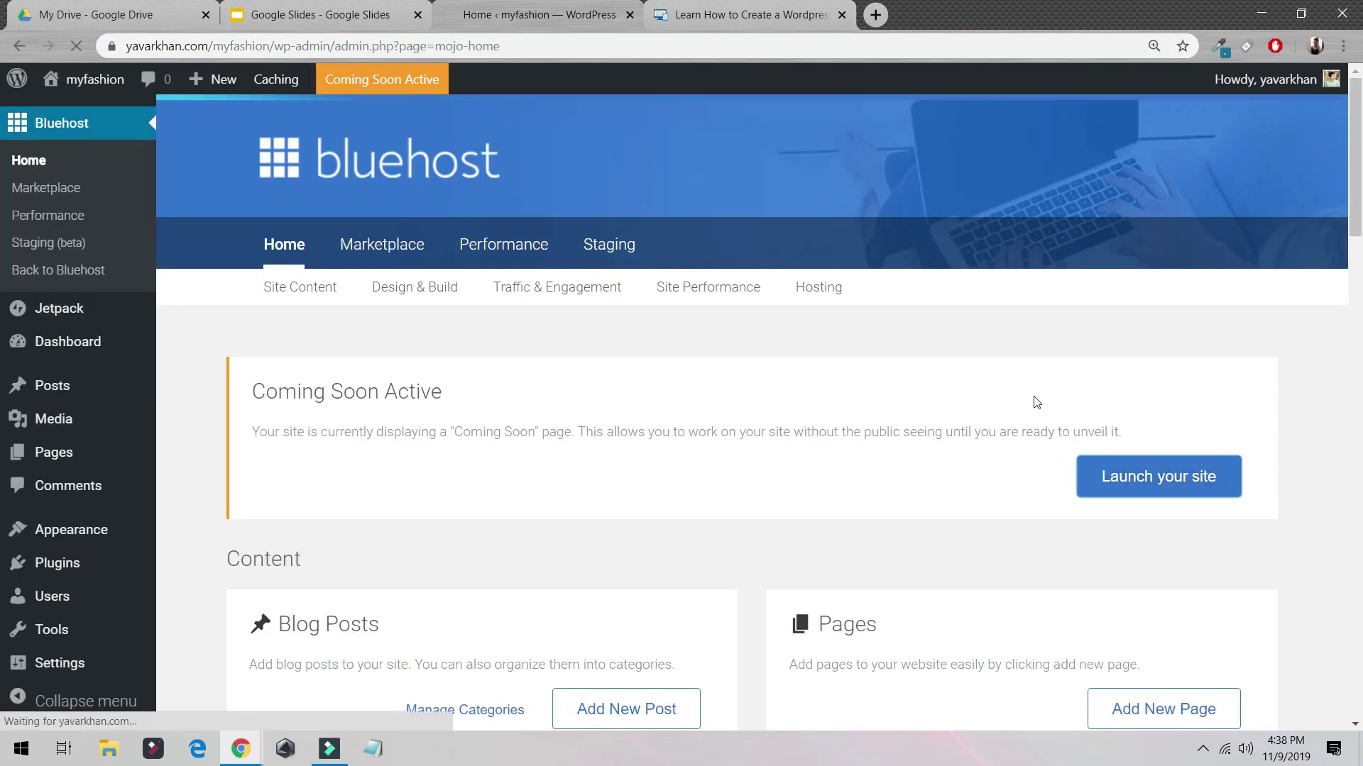
pyautogui.hotkey('alt', 'Tab')
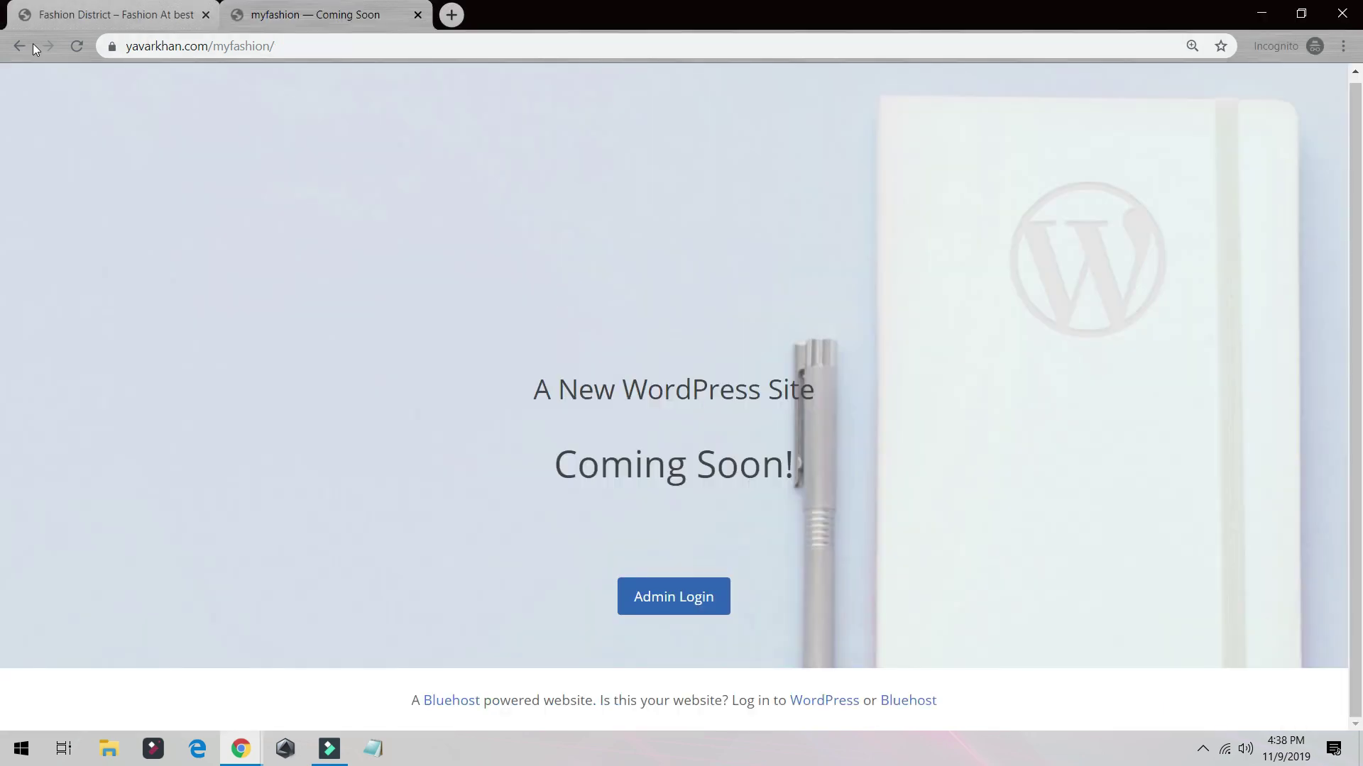
pyautogui.click(74, 41)
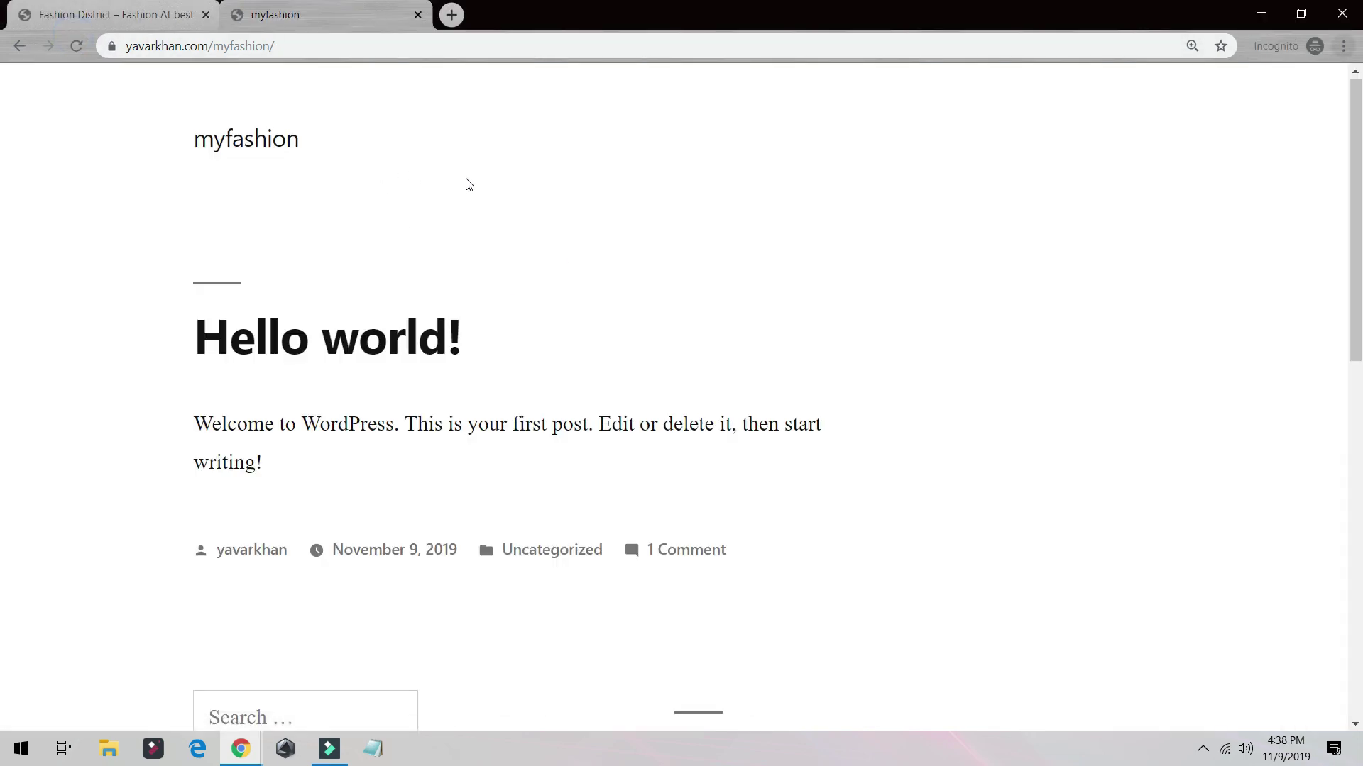
# - Close the visitor tab and select the Install Free Theme and You Are Done bullets on the slide
pyautogui.hotkey('ctrl', 'w')
pyautogui.hotkey('alt', 'Tab')
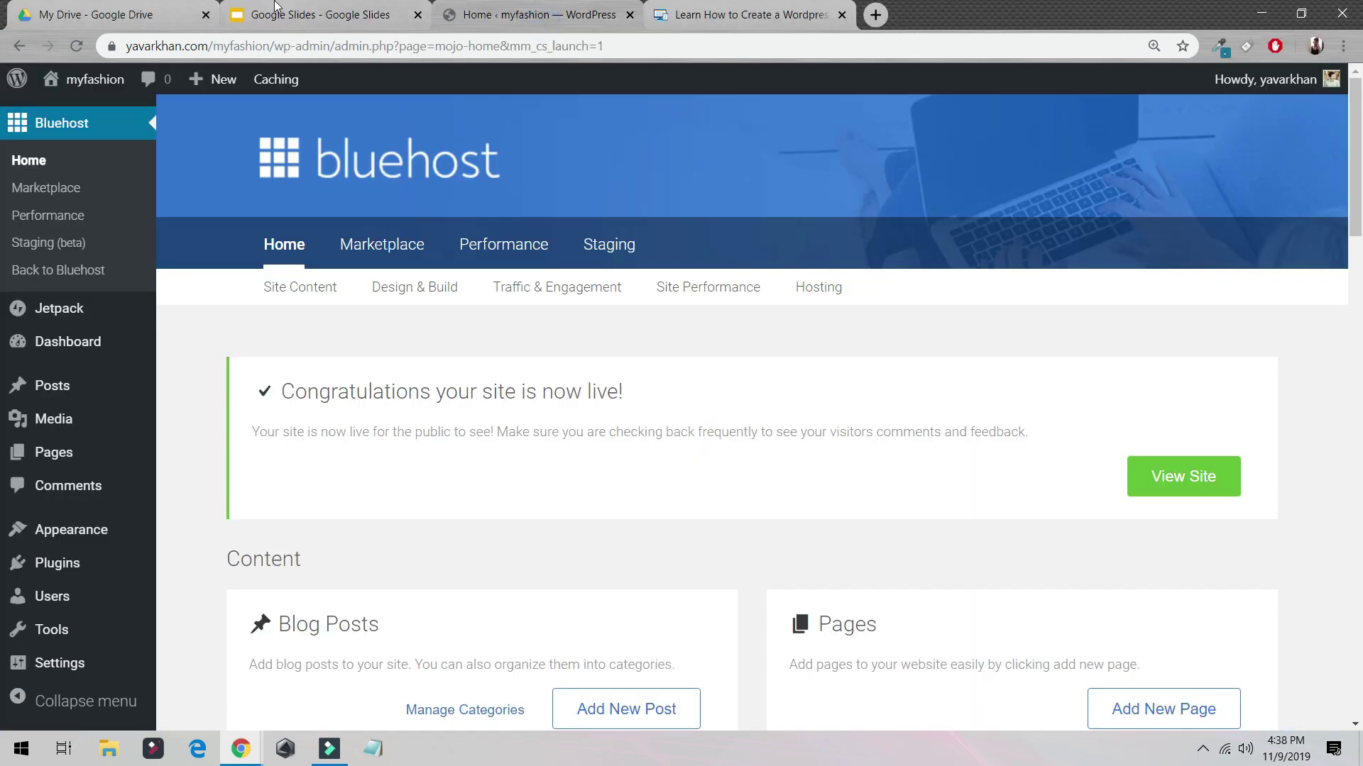
pyautogui.click(276, 7)
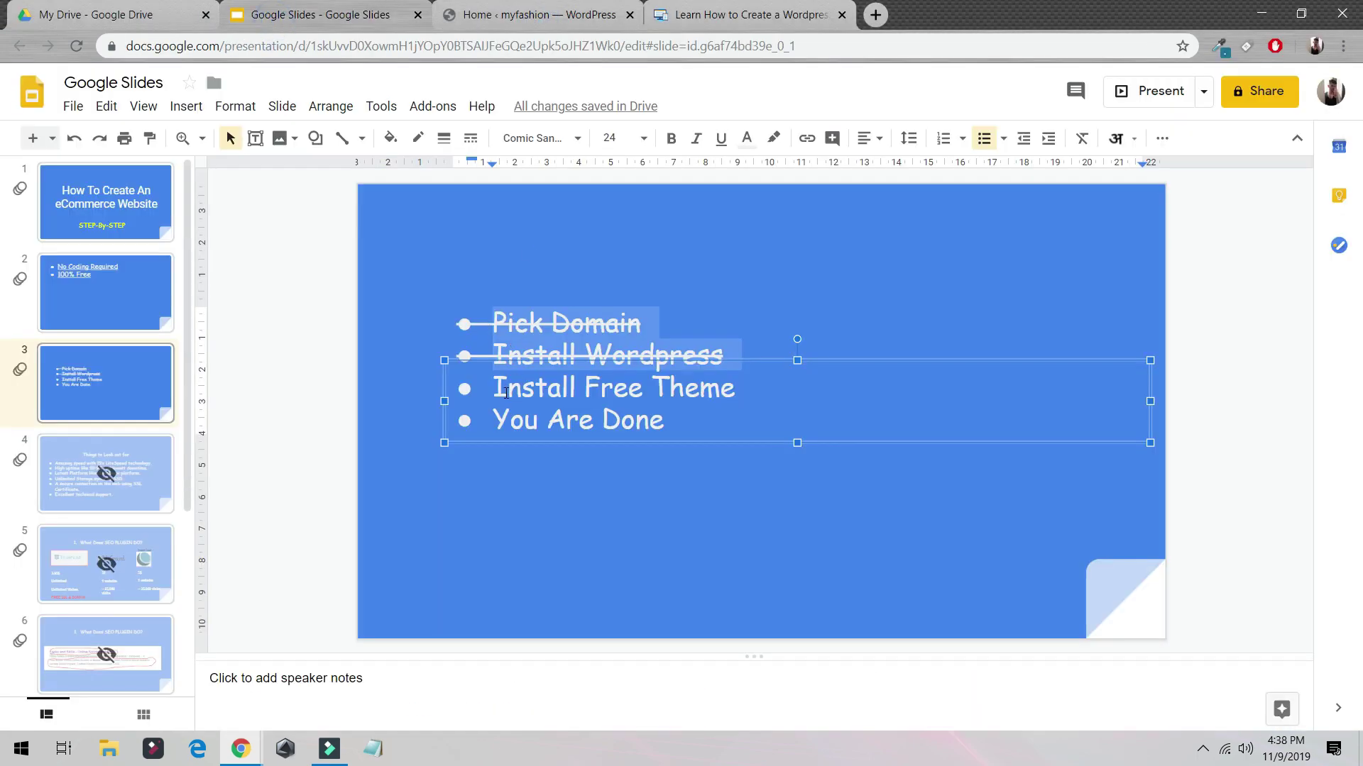
pyautogui.moveTo(506, 393); pyautogui.dragTo(667, 424)
pyautogui.click(745, 14)
pyautogui.click(490, 10)
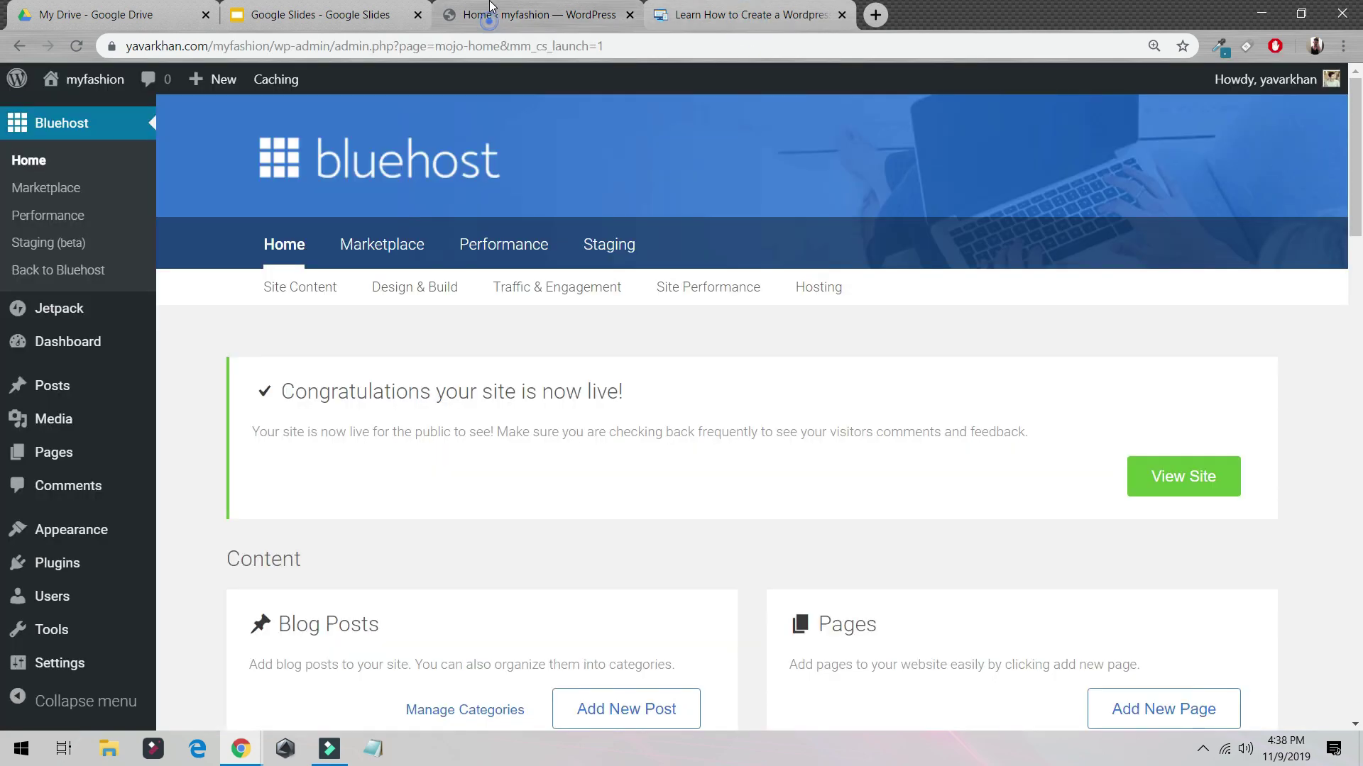
# - Search the theme directory for astra, install the Astra theme and activate it
pyautogui.click(842, 14)
pyautogui.moveTo(87, 527)
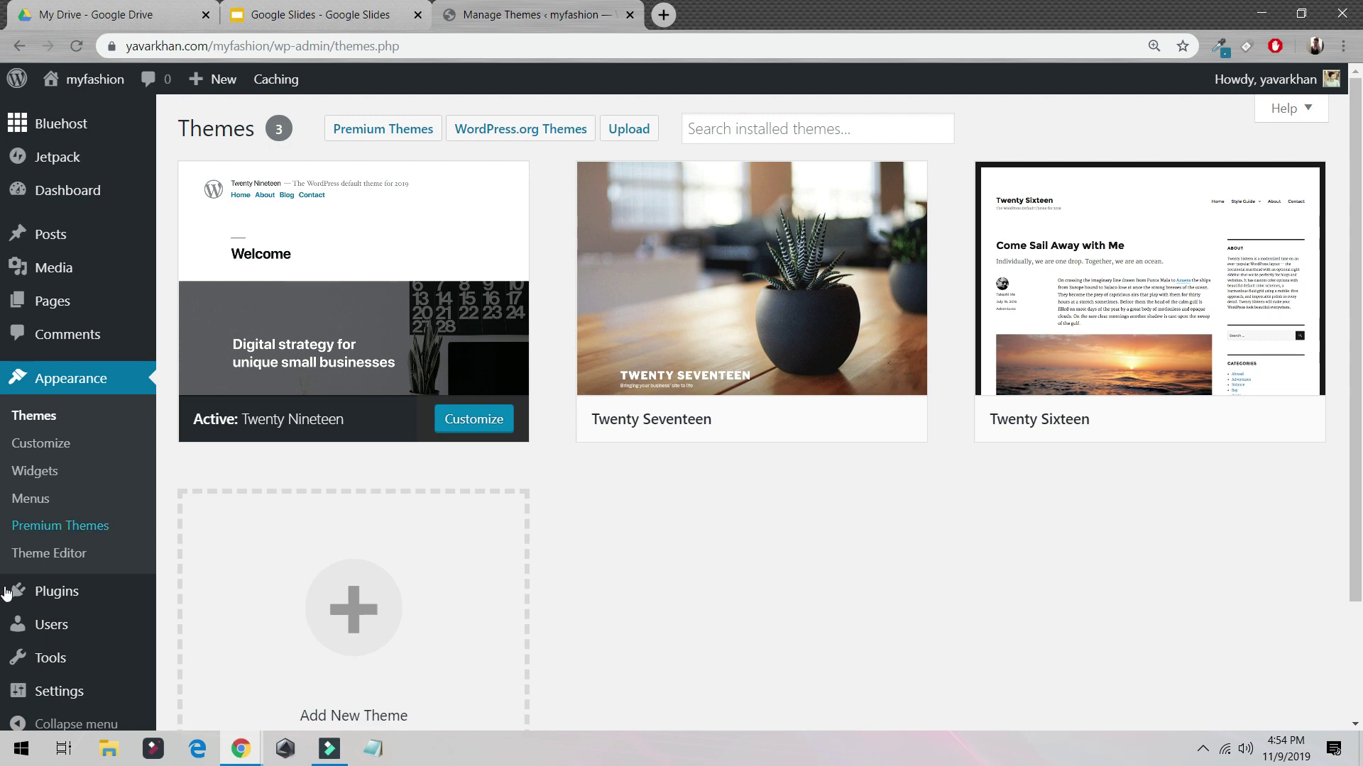
pyautogui.click(863, 130)
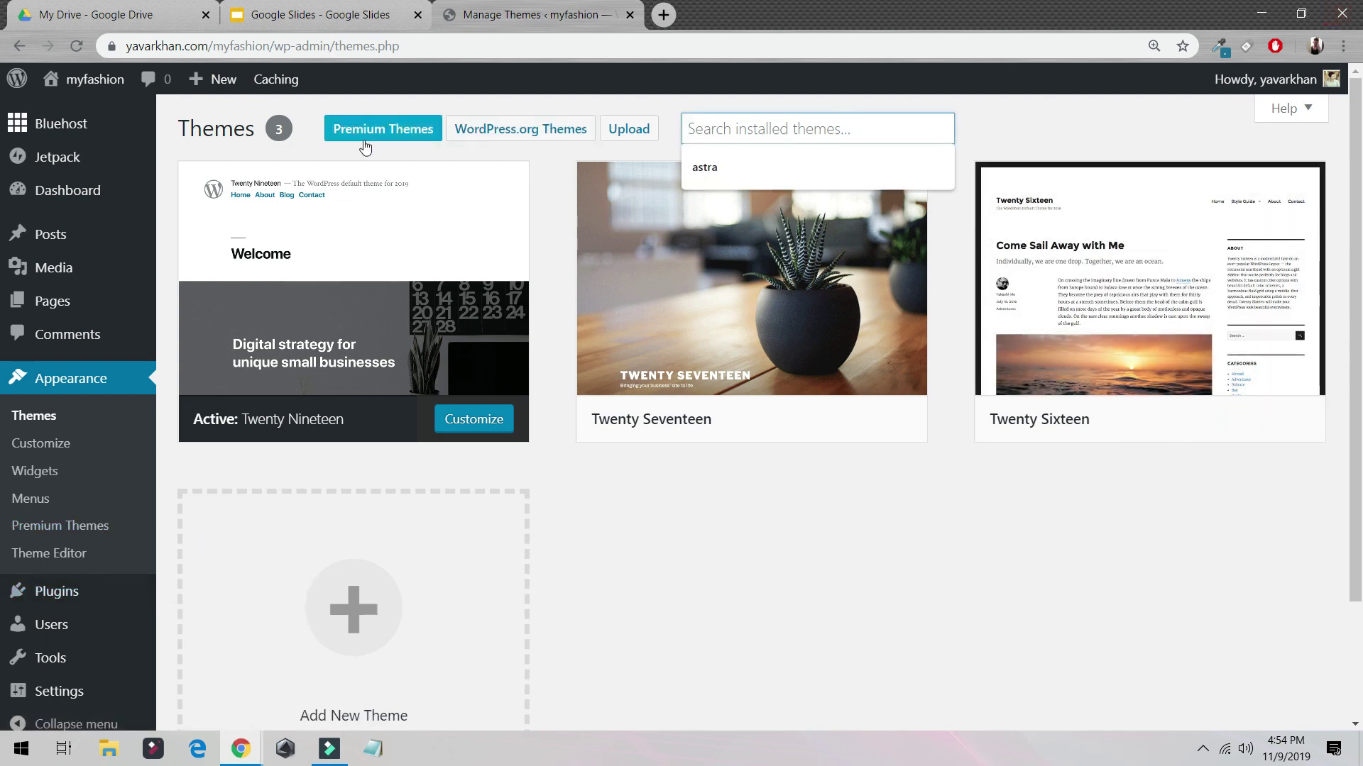
pyautogui.click(358, 623)
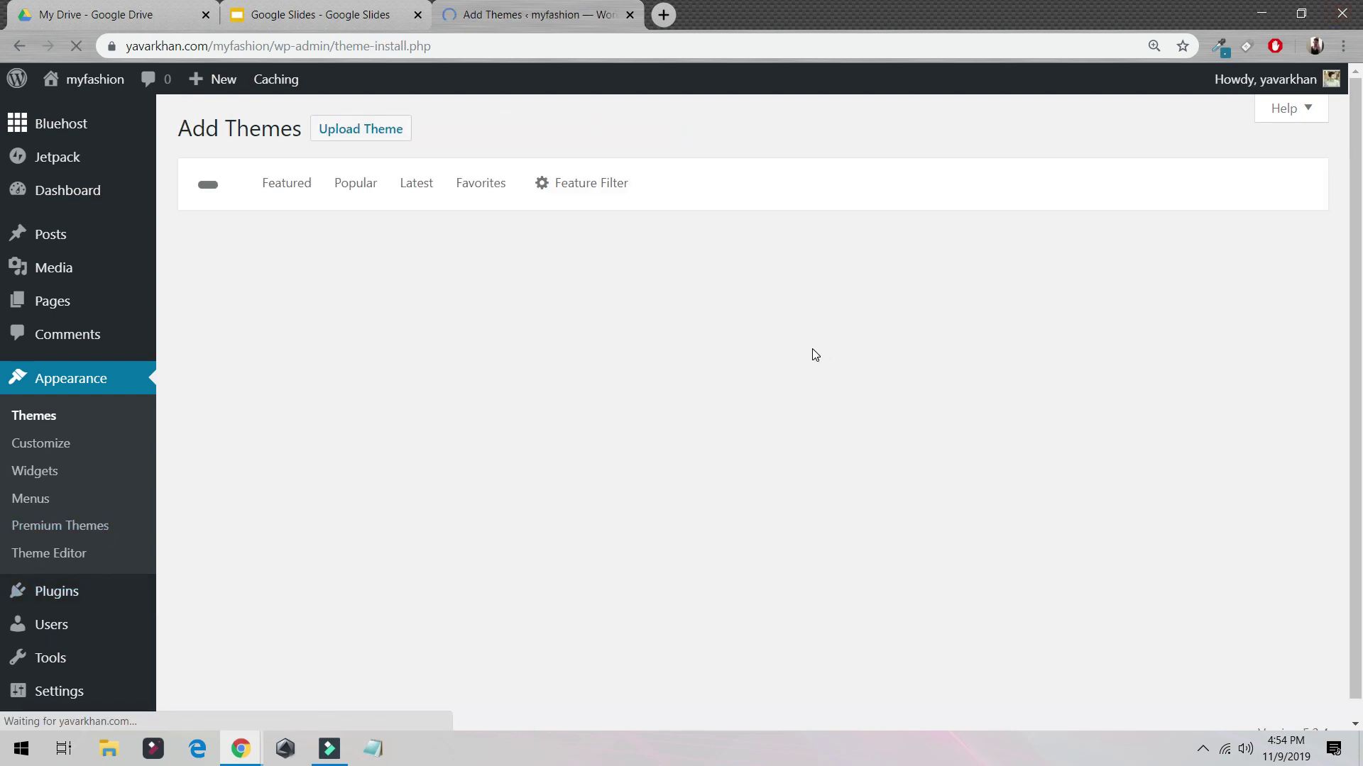
pyautogui.click(1138, 185)
pyautogui.click(1122, 222)
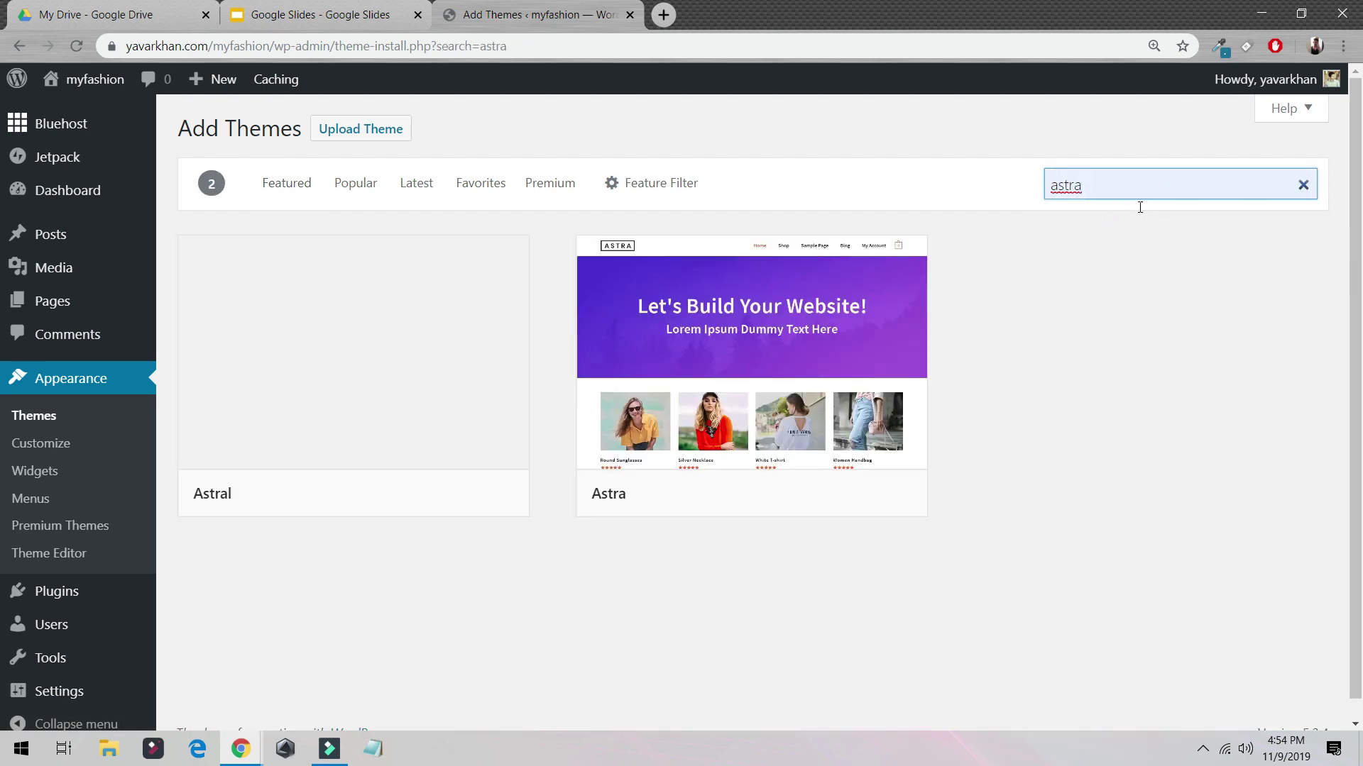
pyautogui.click(811, 494)
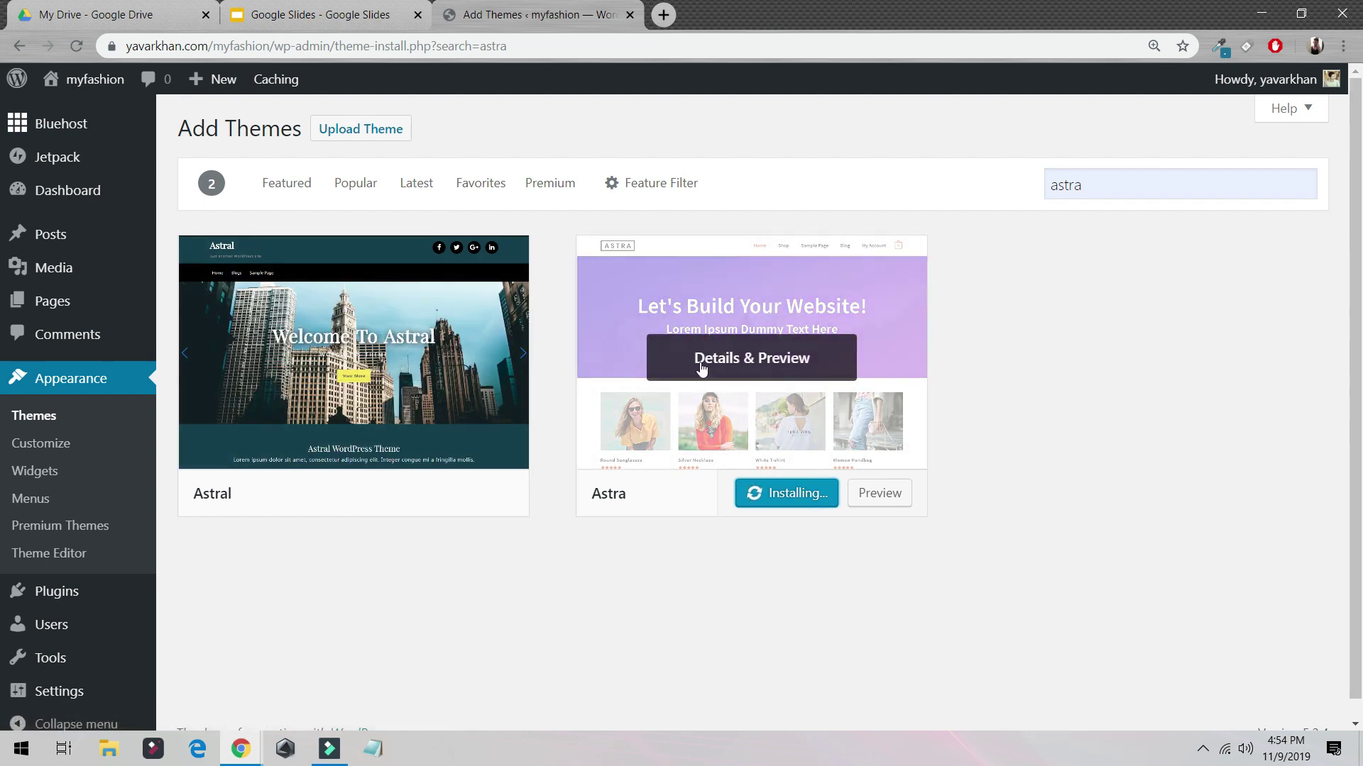
pyautogui.click(770, 367)
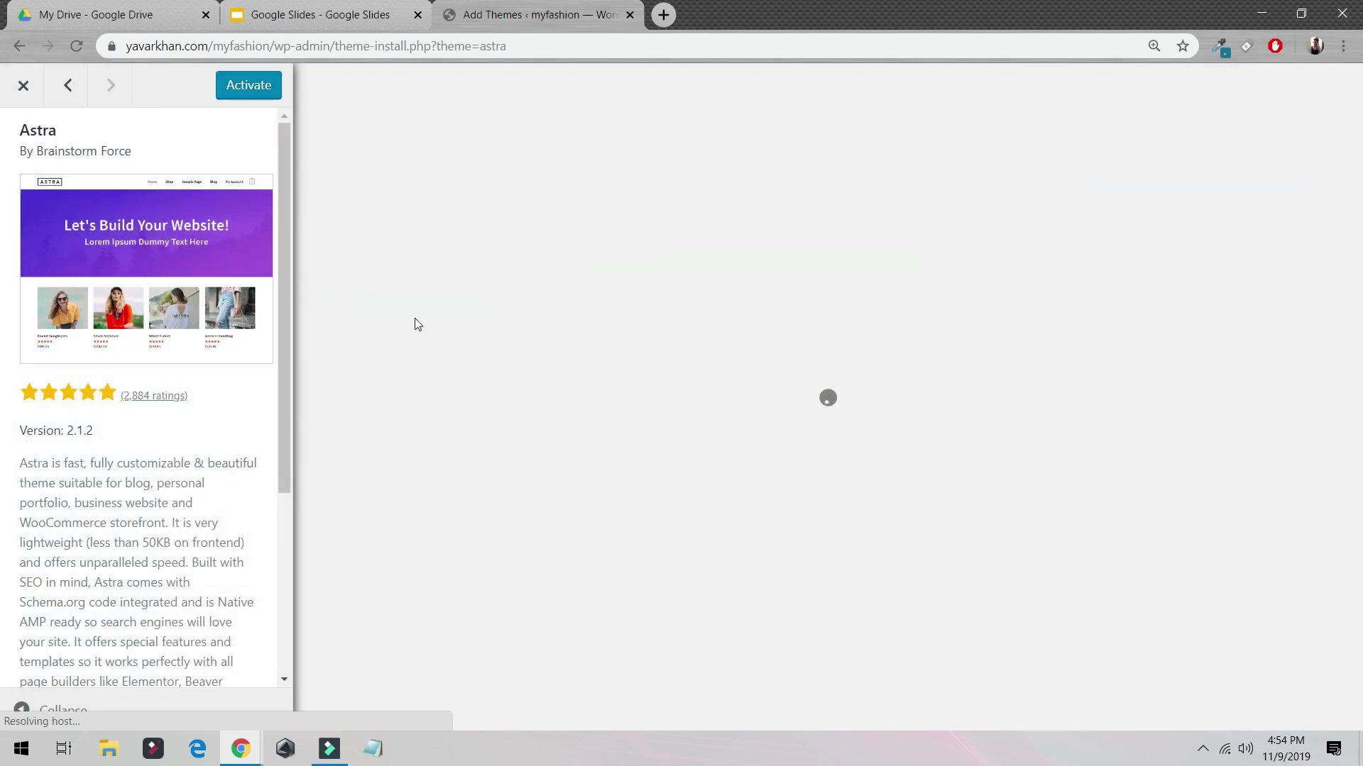
pyautogui.click(244, 88)
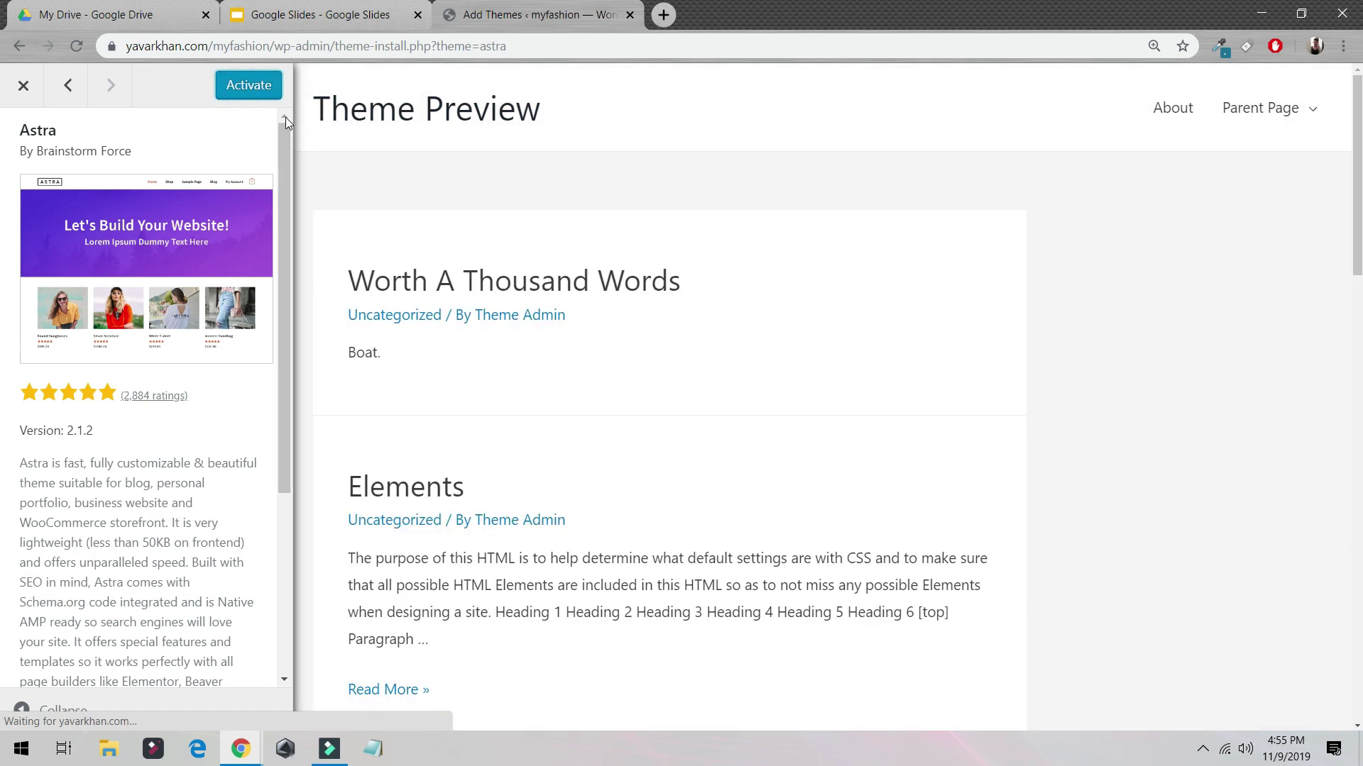
pyautogui.scroll(-2, 435, 345)
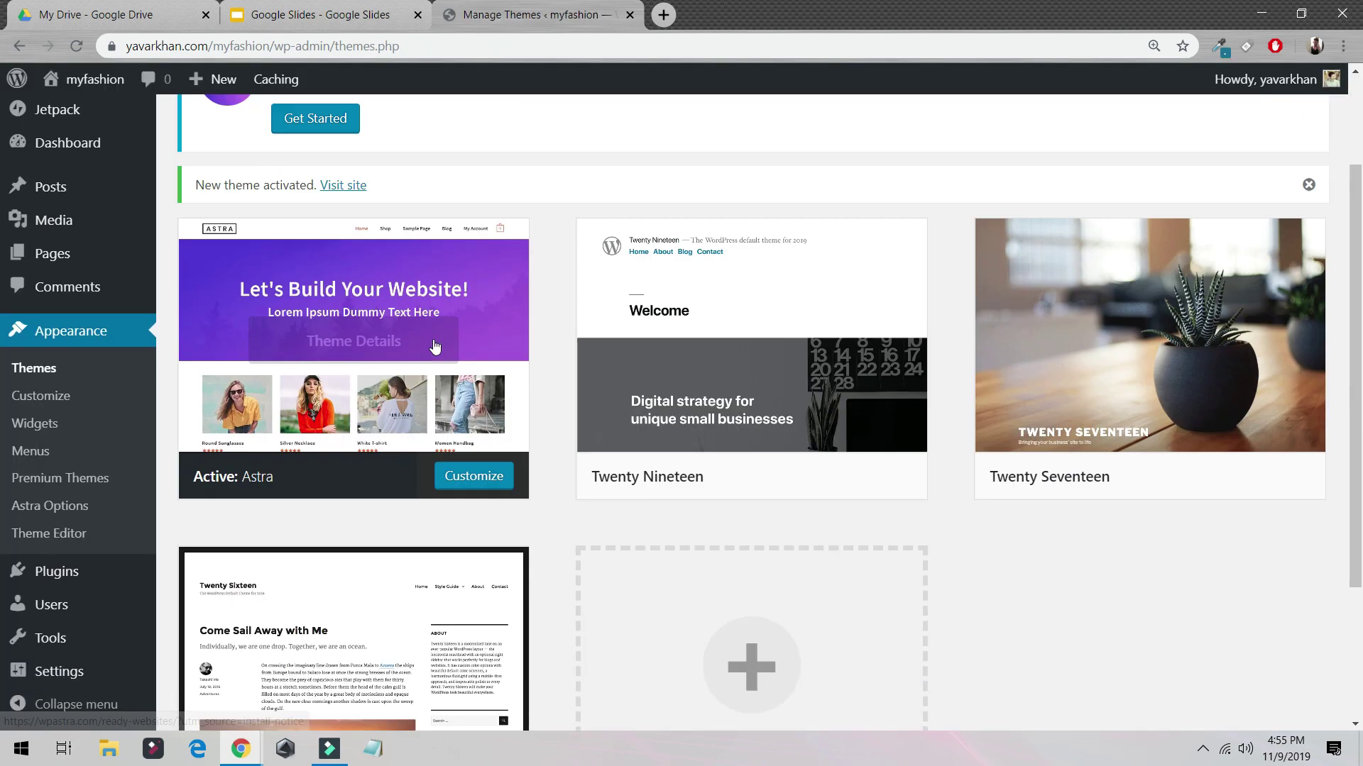
# - Open the Astra Options page and install the starter sites importer plugin
pyautogui.scroll(2, 433, 286)
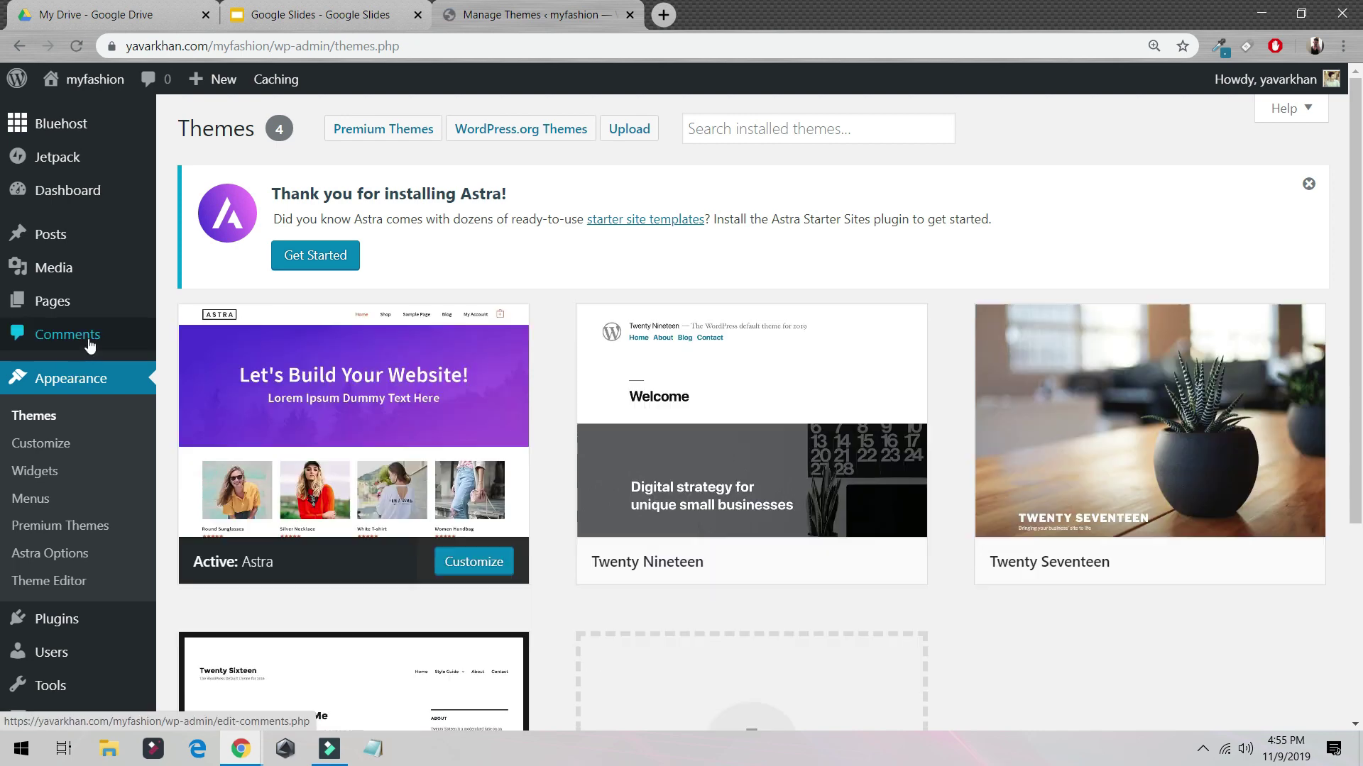
pyautogui.click(45, 561)
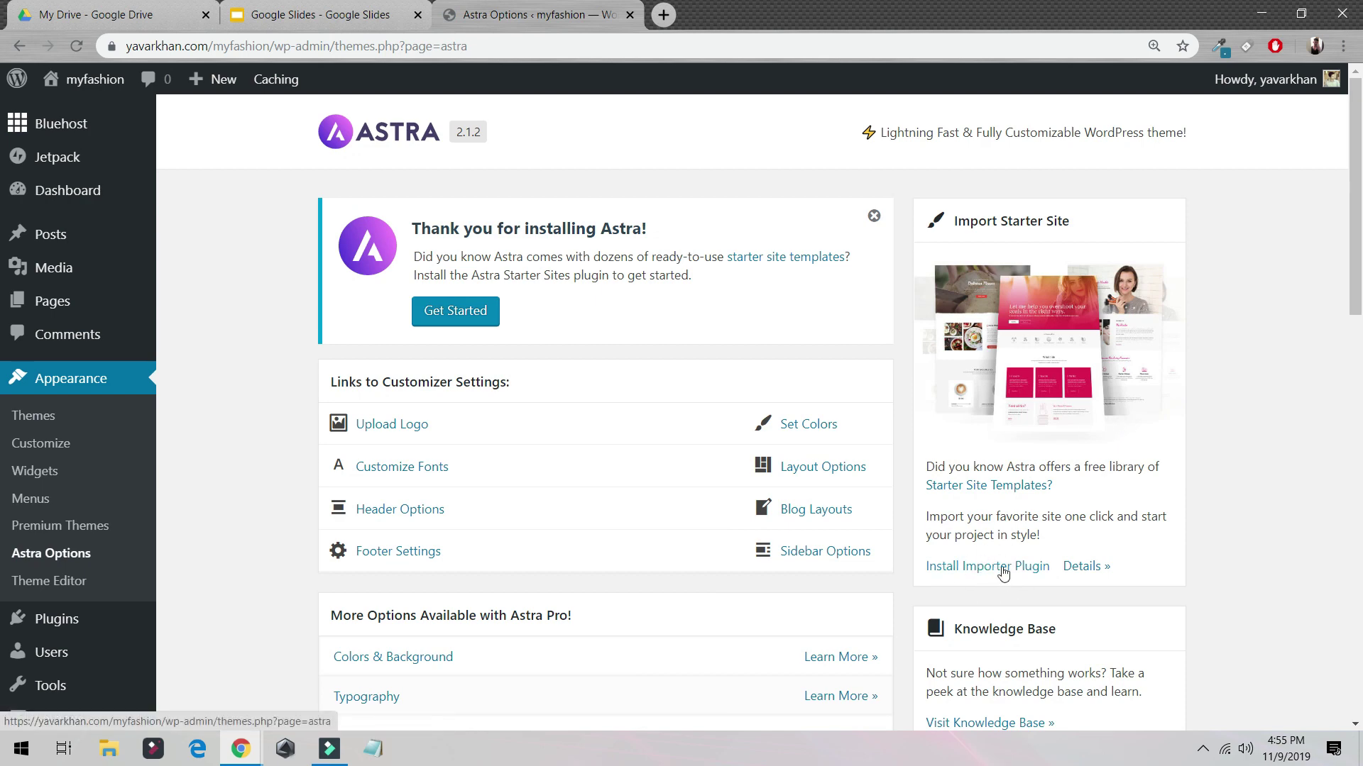
pyautogui.click(1003, 568)
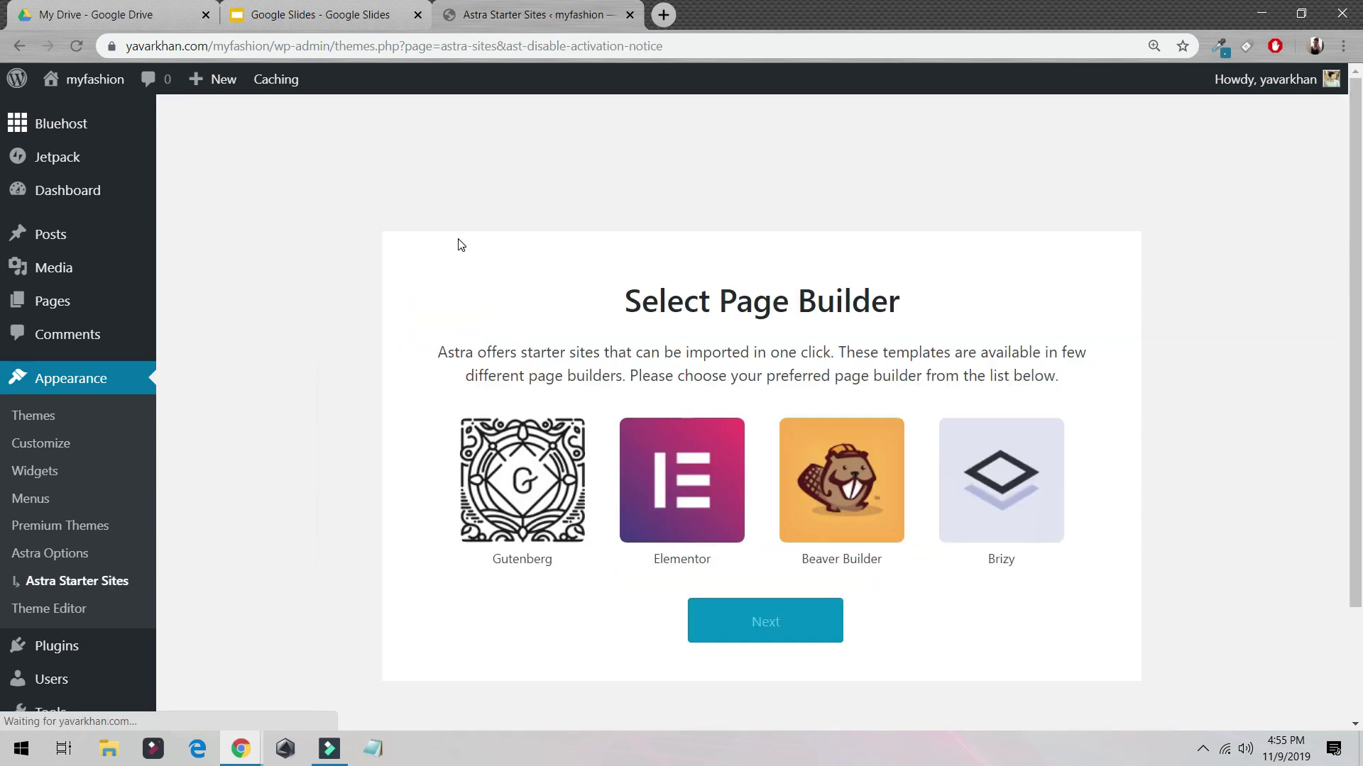
# - Pick Elementor as the page builder and continue to the 112-template Starter Sites library
pyautogui.click(699, 467)
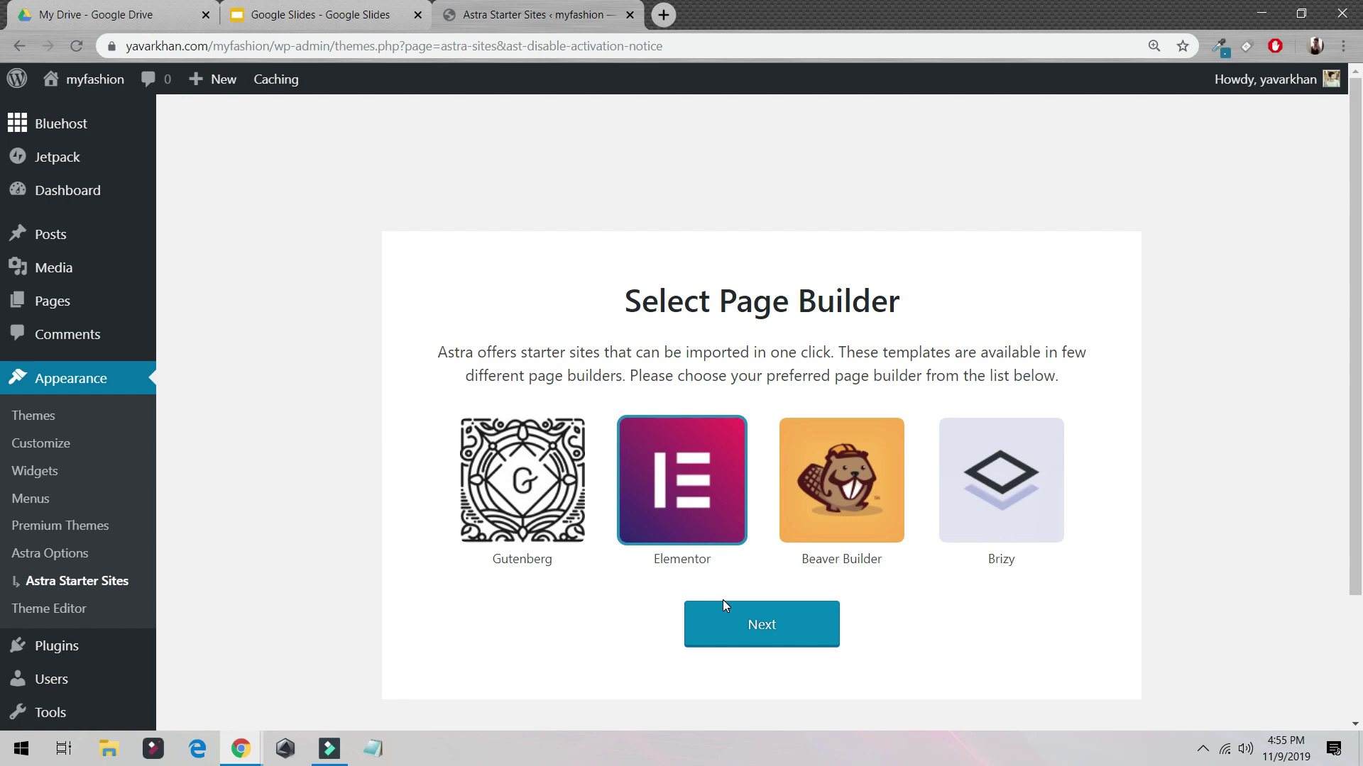
pyautogui.click(360, 6)
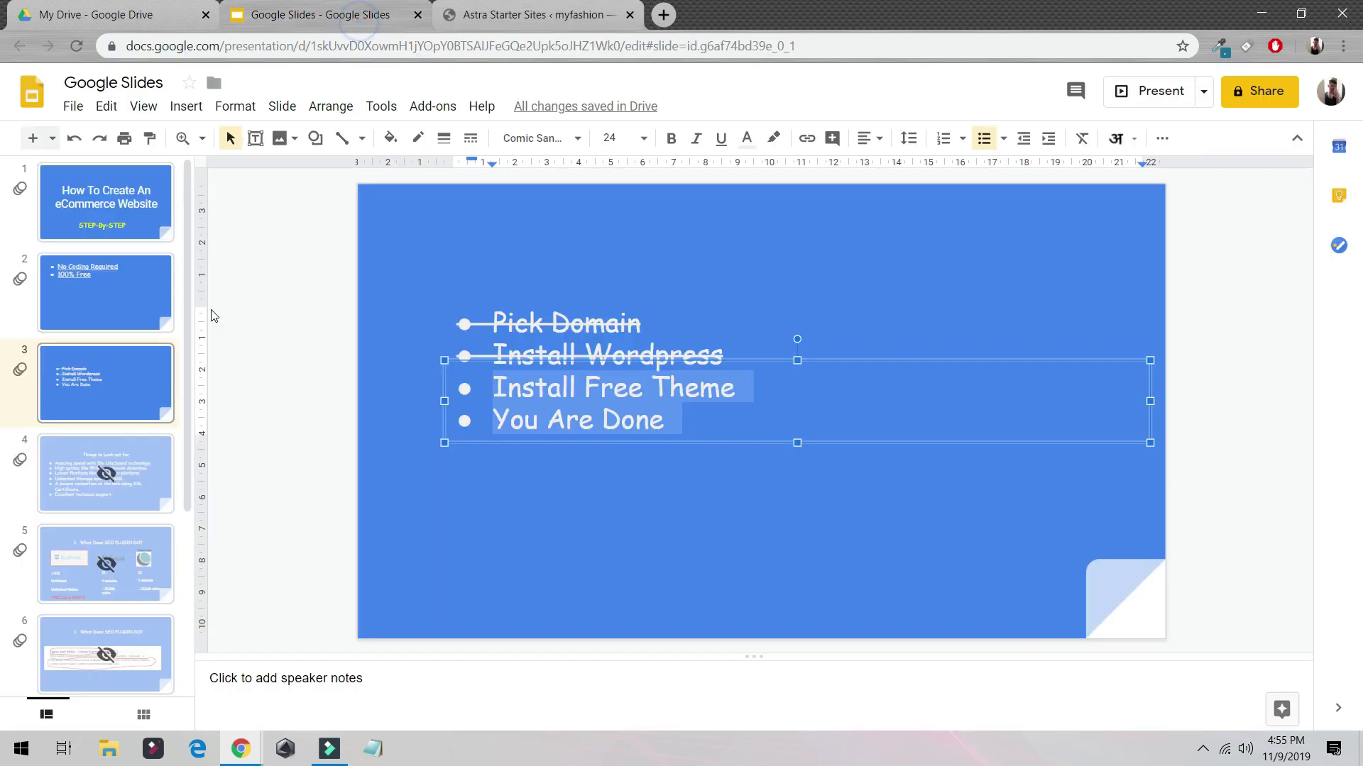
pyautogui.click(101, 284)
pyautogui.click(707, 258)
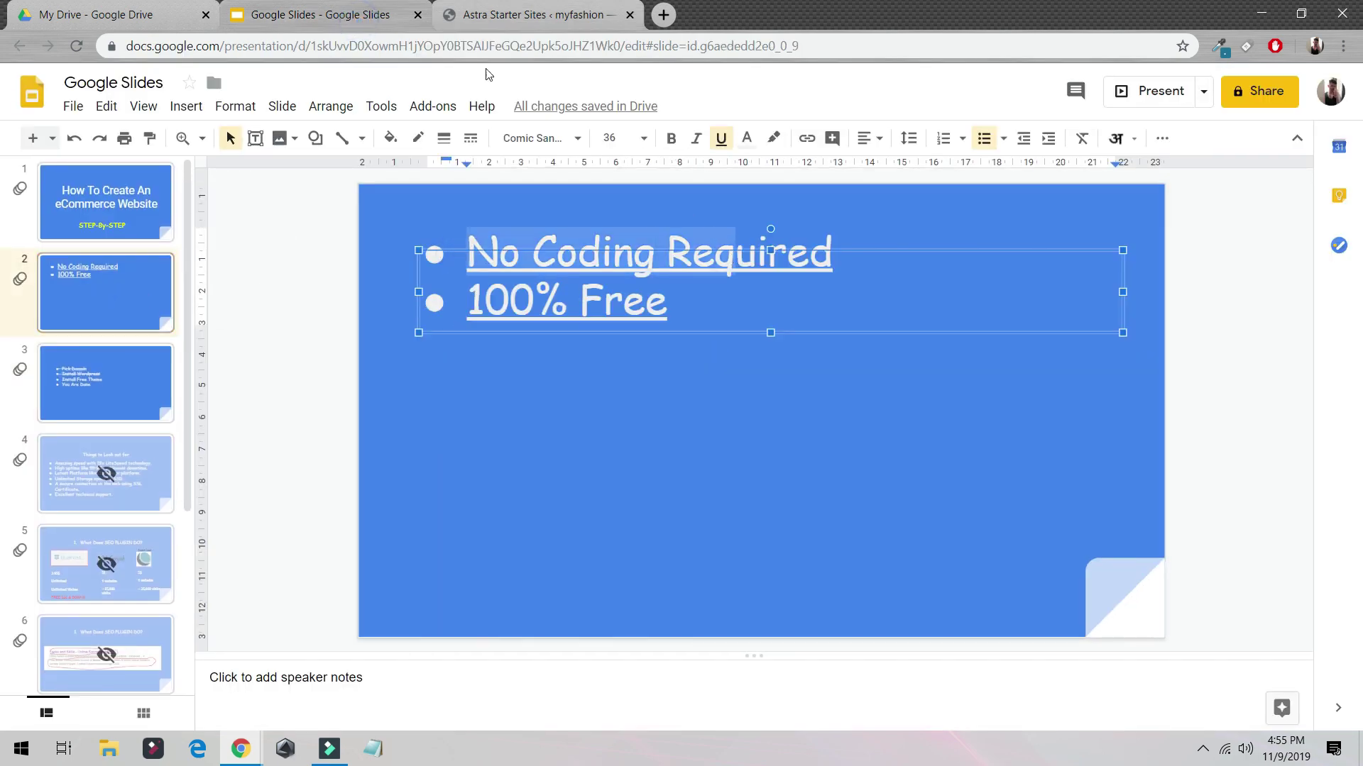
pyautogui.click(489, 11)
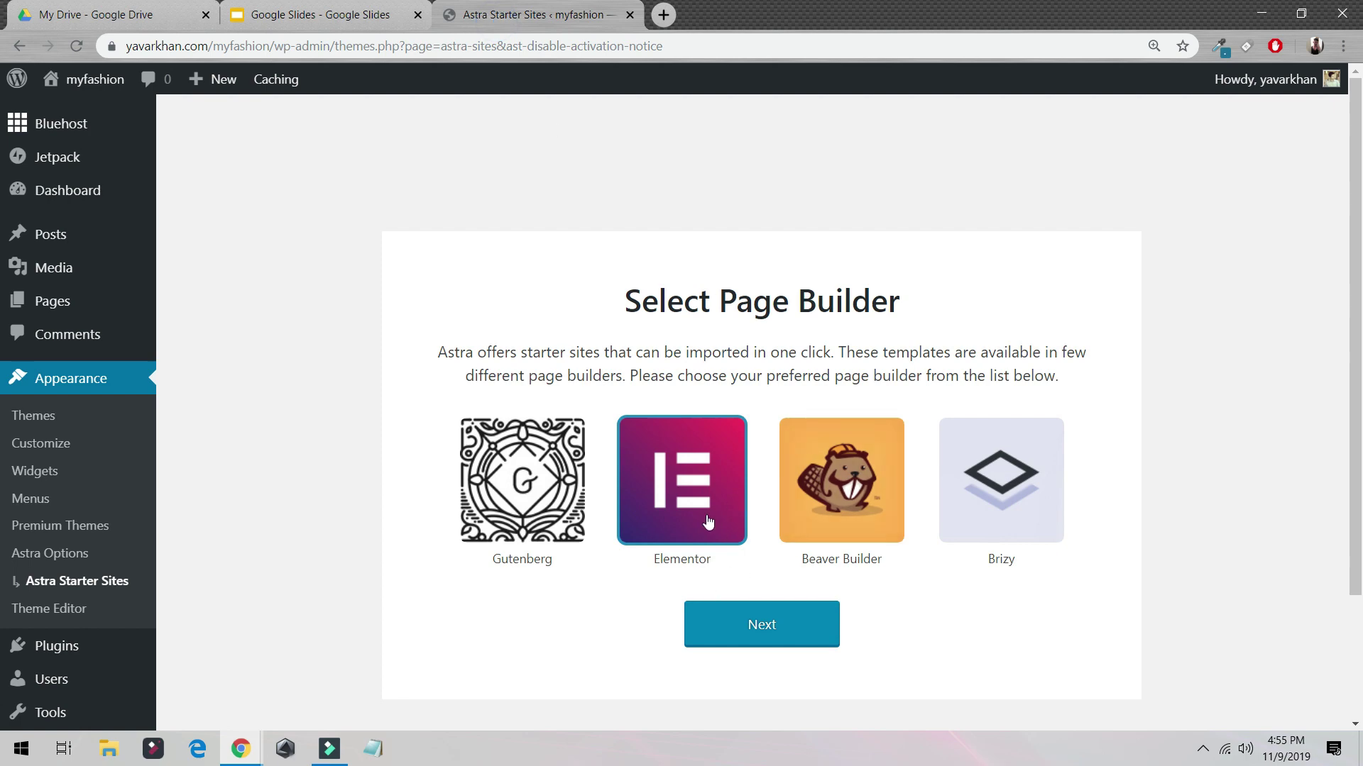
pyautogui.click(804, 626)
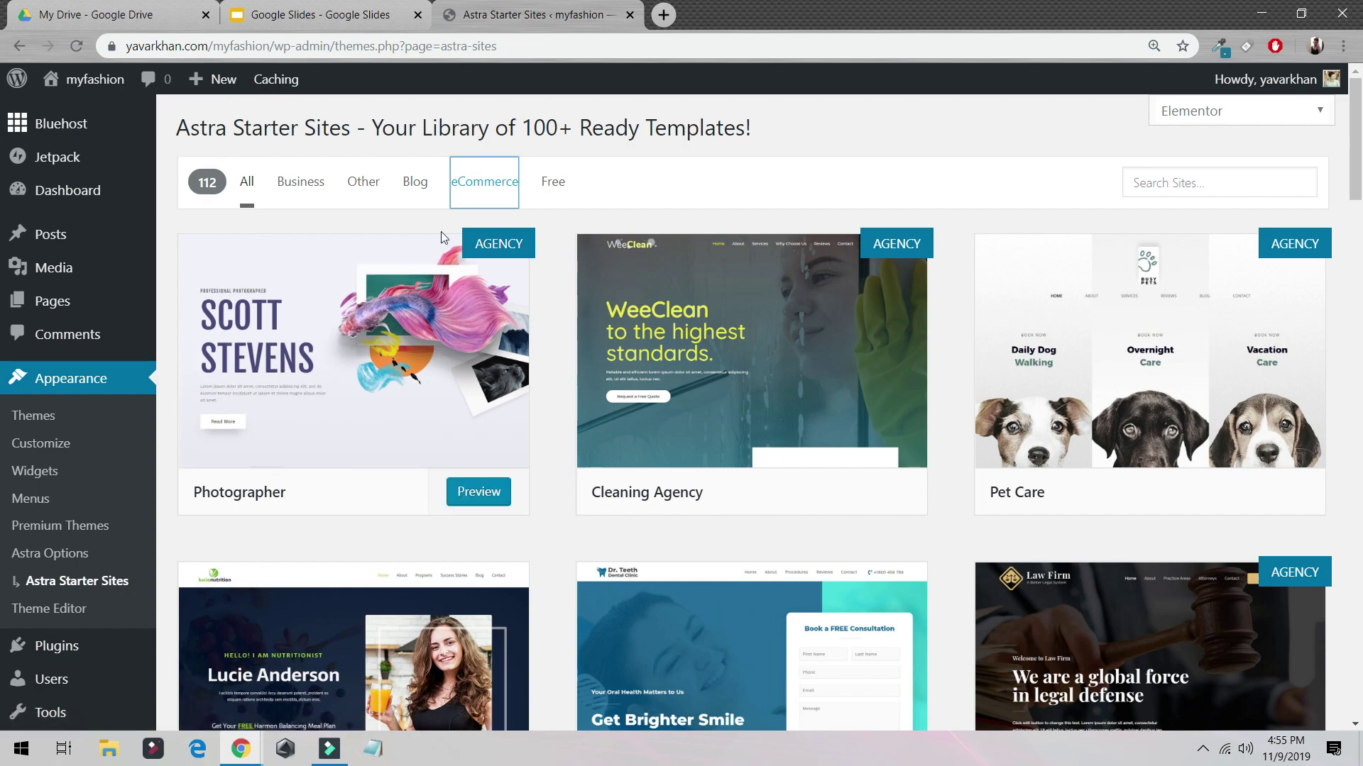
# - Filter the starter templates to eCommerce and preview the Brandstore site
pyautogui.scroll(-2, 511, 280)
pyautogui.scroll(-4, 374, 267)
pyautogui.scroll(-13, 374, 266)
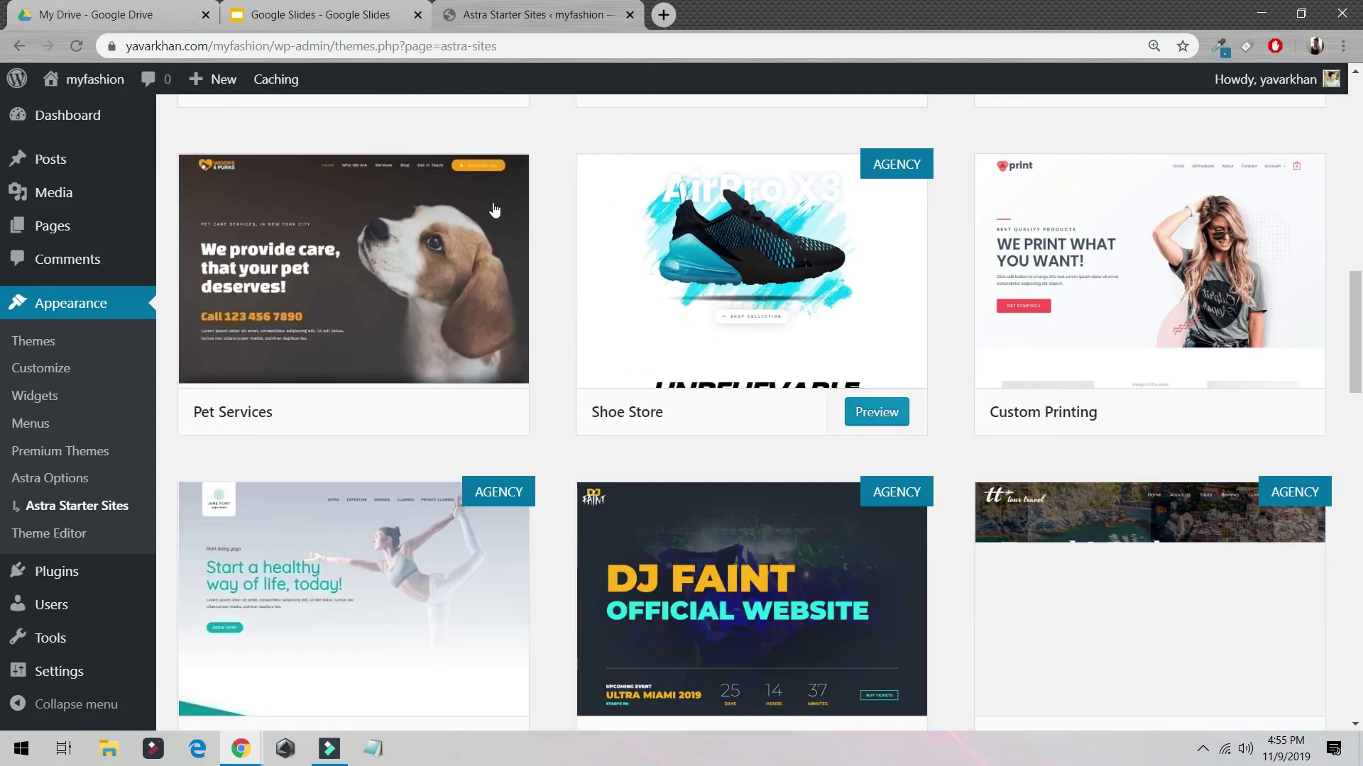
pyautogui.scroll(-13, 465, 258)
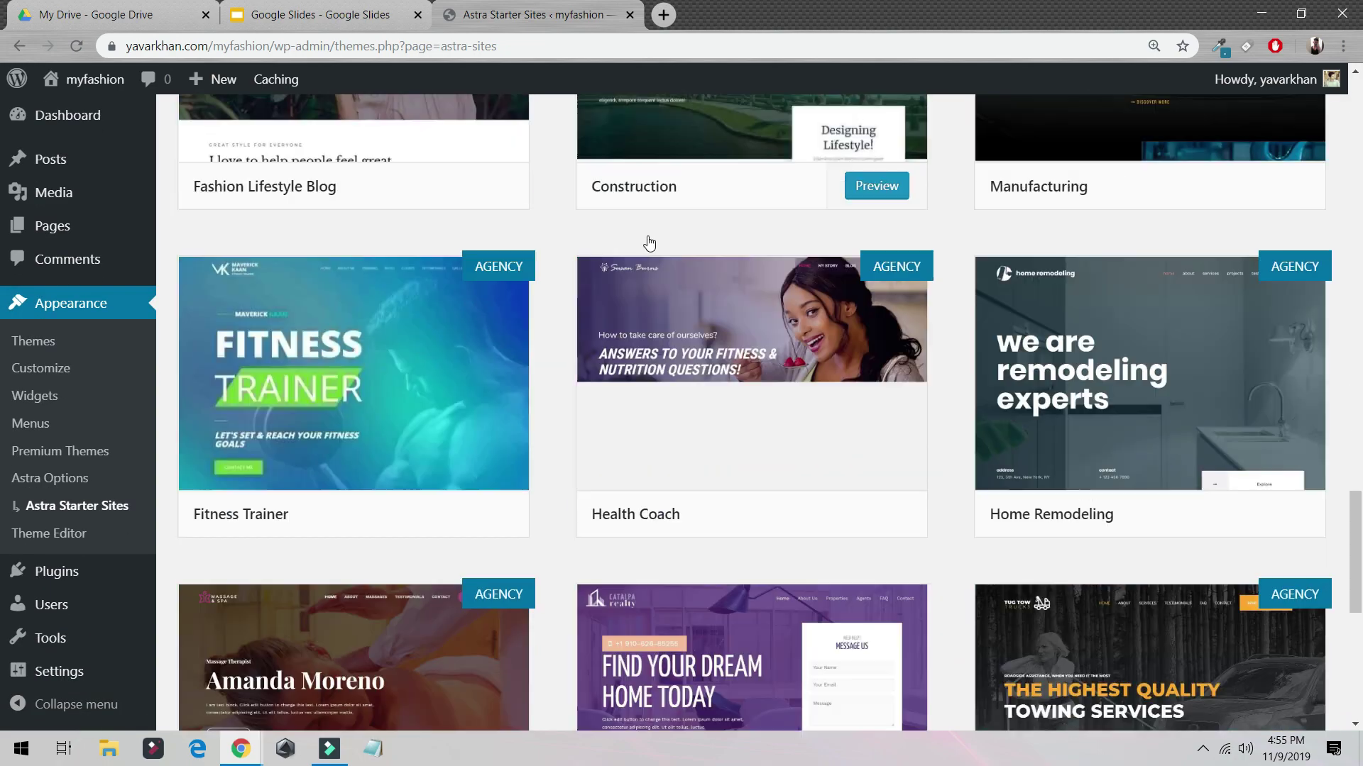
pyautogui.scroll(14, 674, 205)
pyautogui.scroll(10, 674, 205)
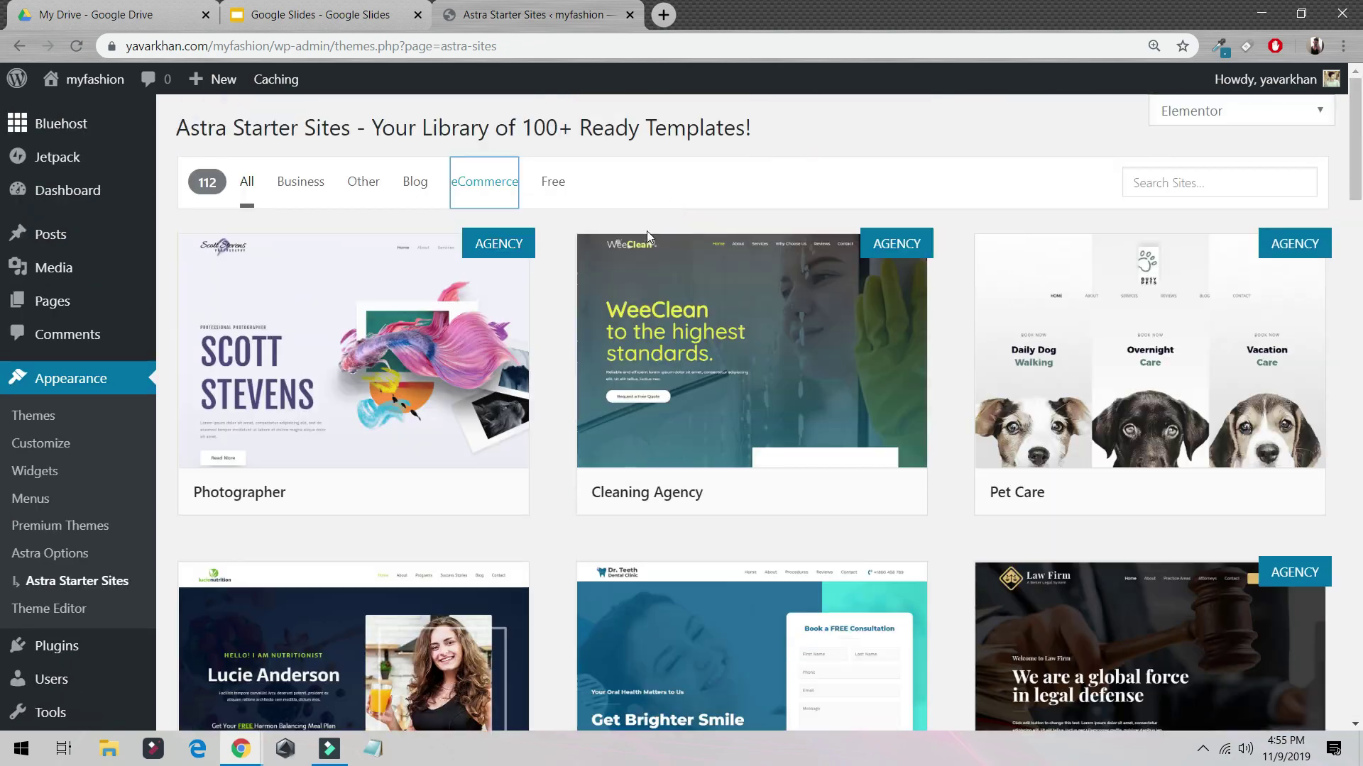
pyautogui.click(477, 183)
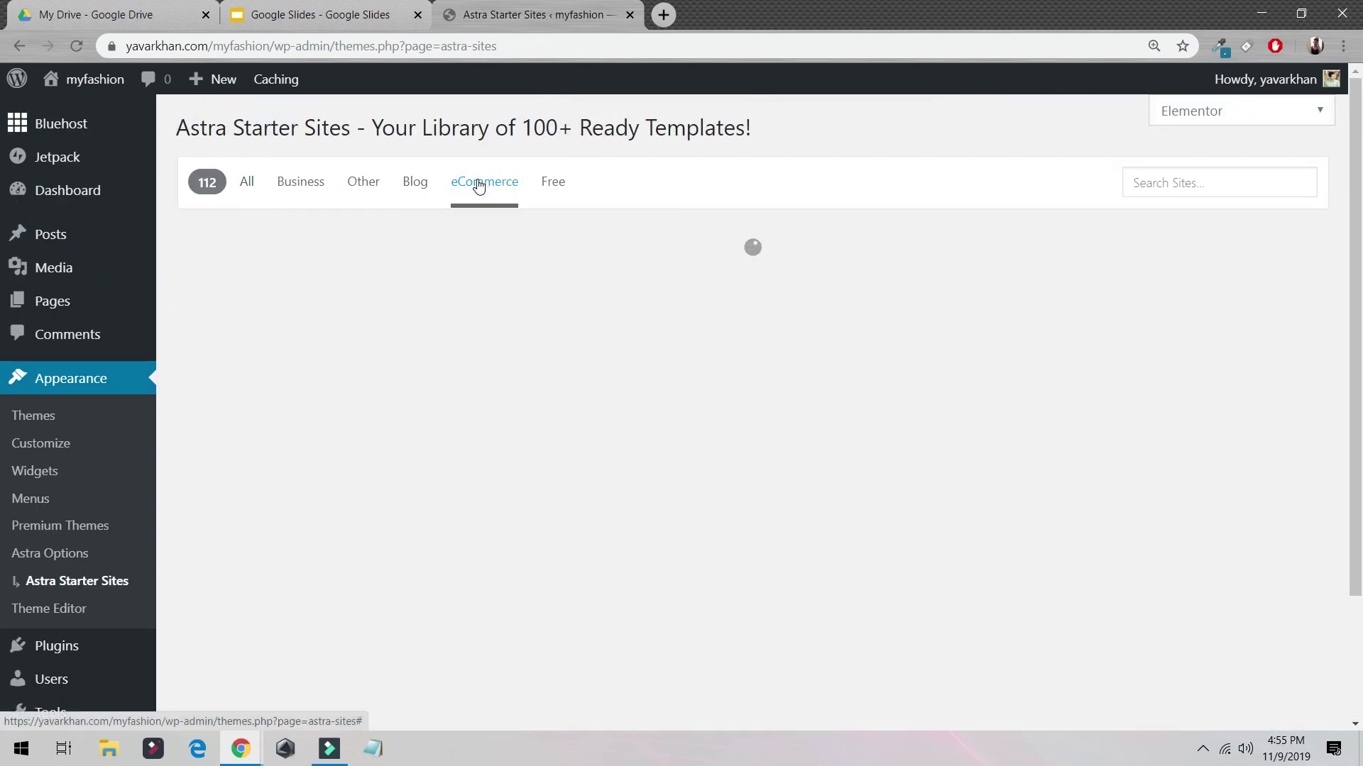
pyautogui.scroll(-12, 671, 264)
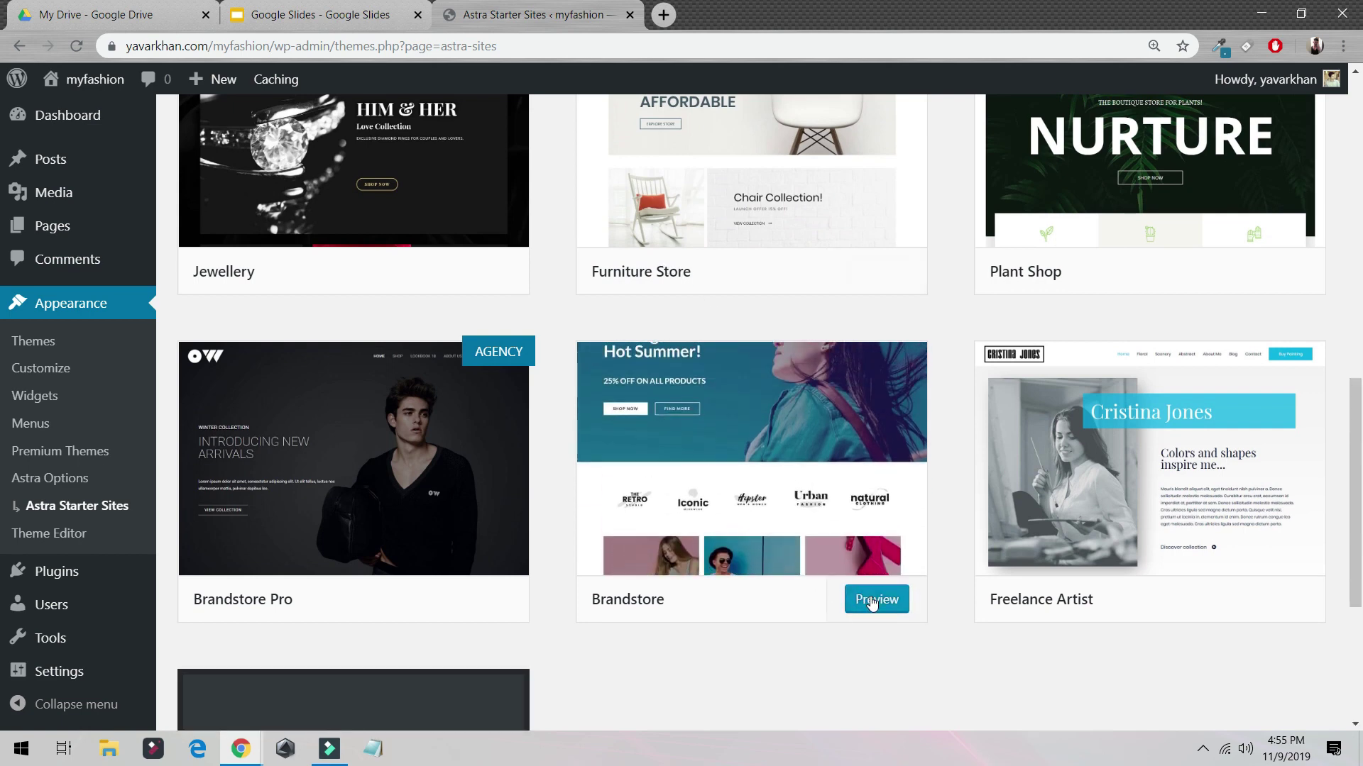
pyautogui.click(741, 471)
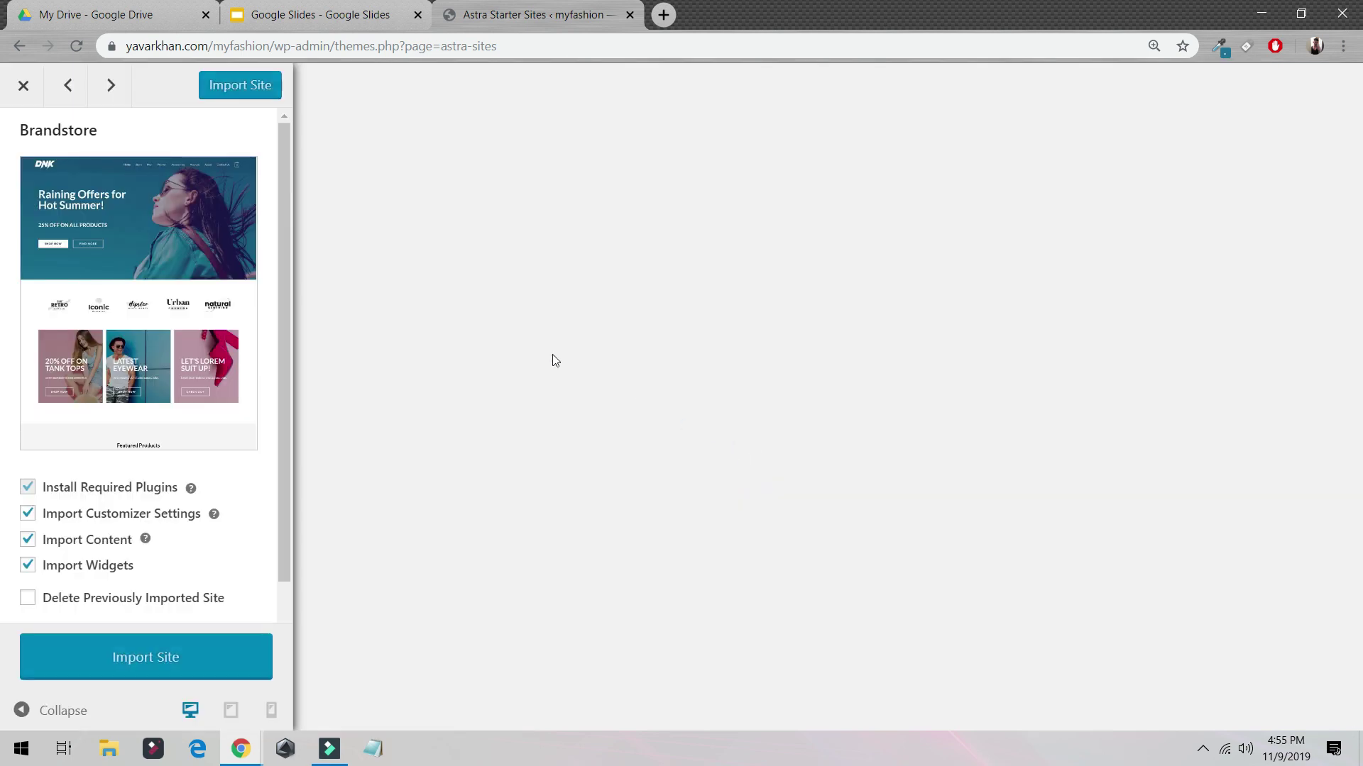
# - Import the Brandstore starter site and open the resulting live DNK storefront
pyautogui.click(147, 657)
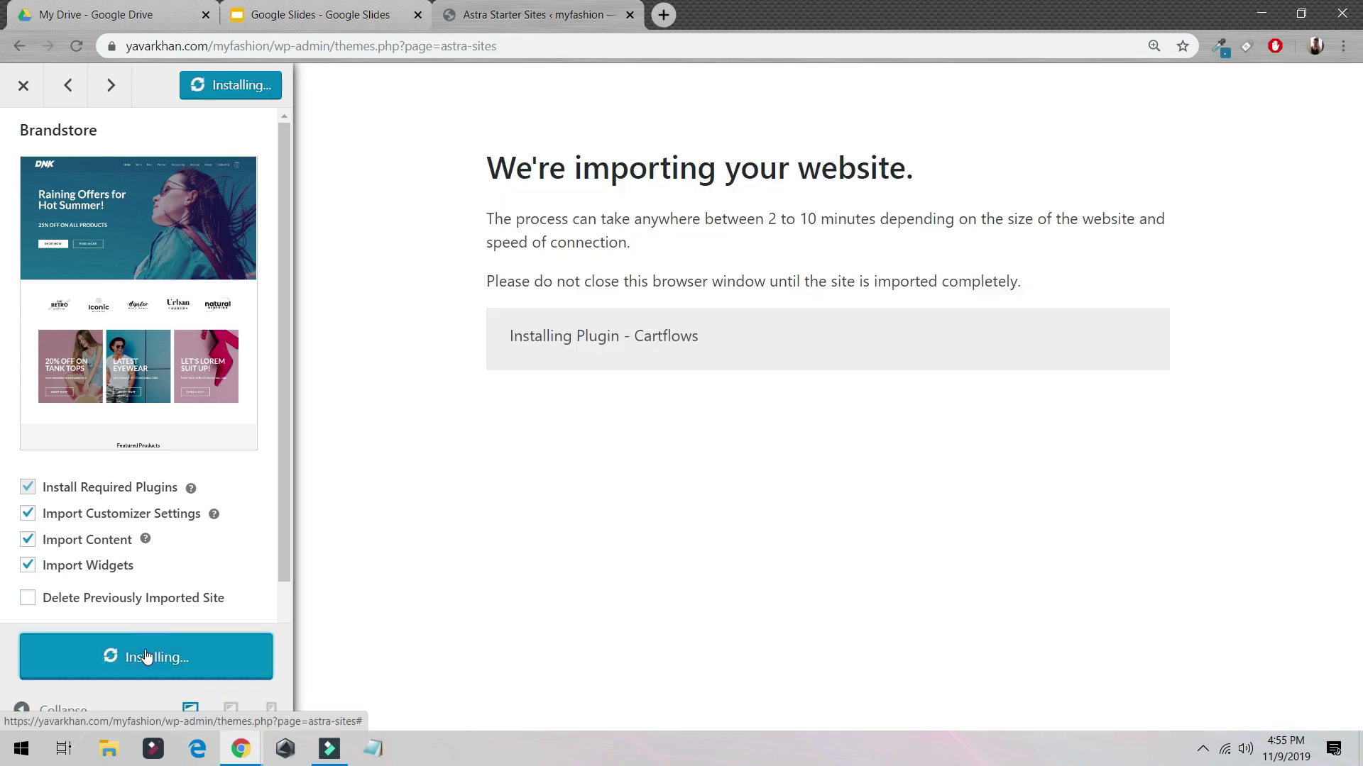
pyautogui.moveTo(491, 218); pyautogui.dragTo(865, 218)
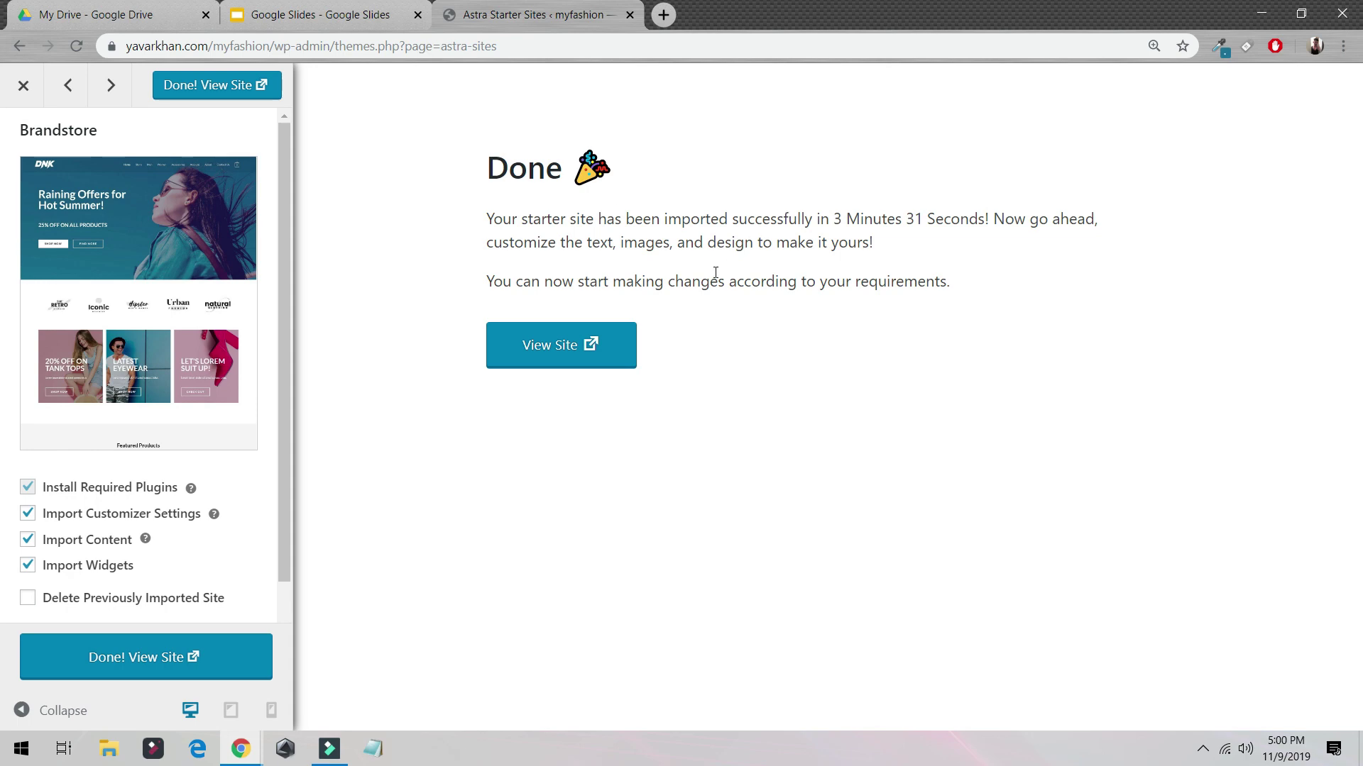
pyautogui.click(574, 360)
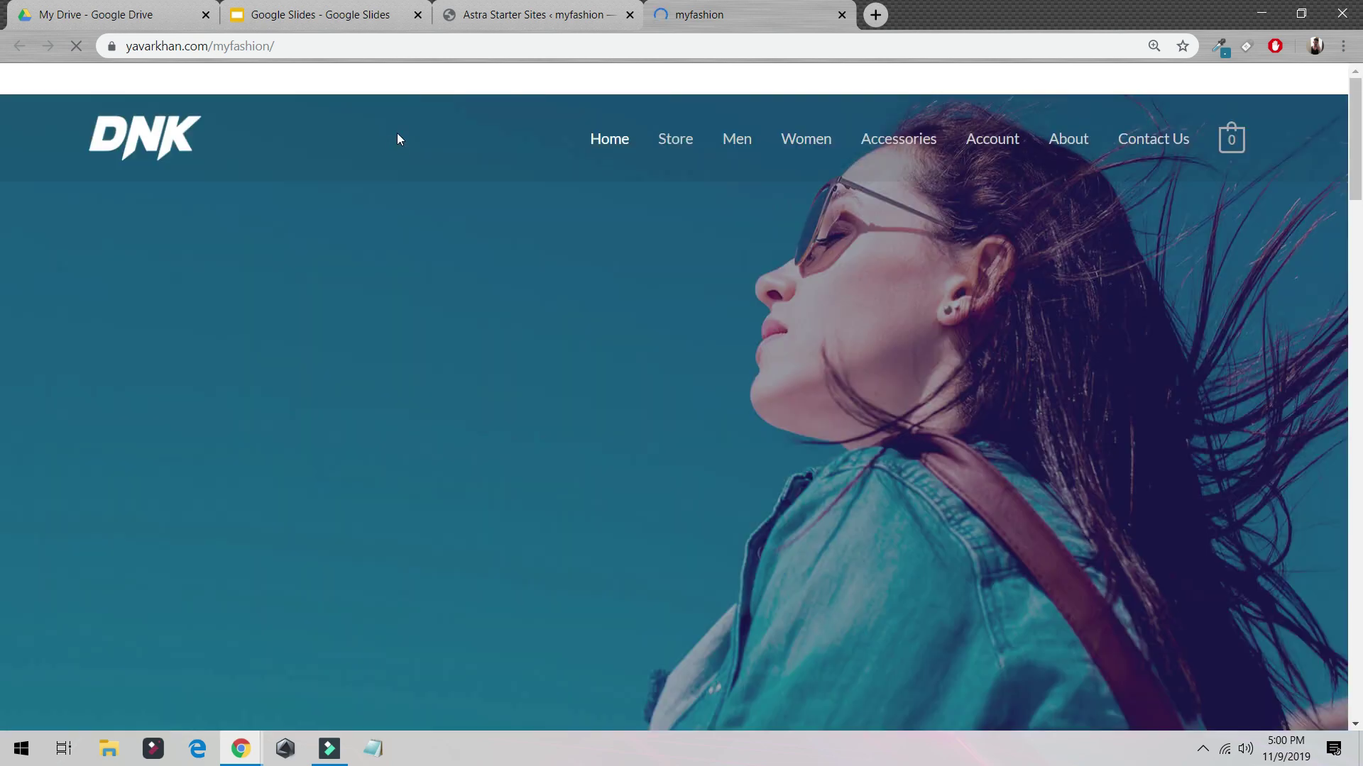
# - Scroll the DNK homepage, then check the Men category and the Store page, which has no products
pyautogui.scroll(-3, 406, 157)
pyautogui.scroll(-12, 406, 157)
pyautogui.scroll(15, 419, 171)
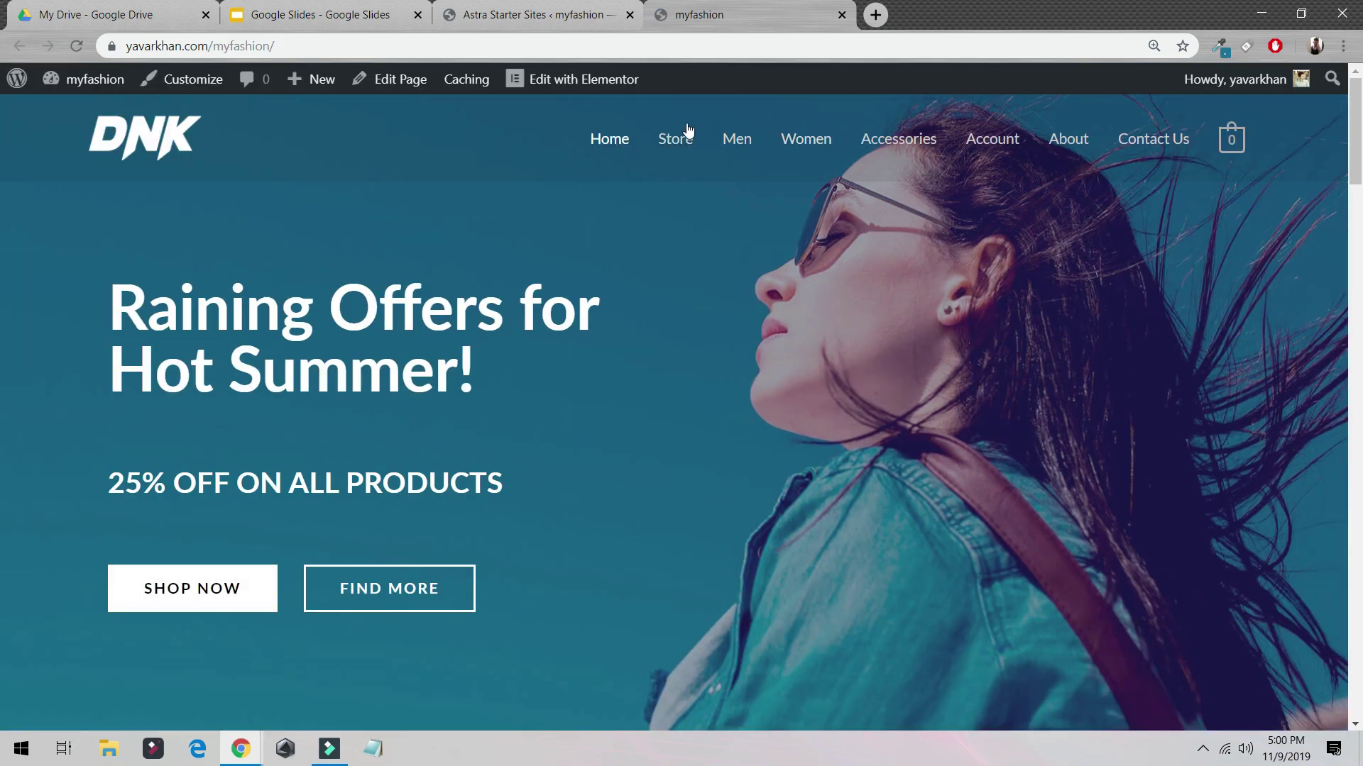
pyautogui.click(742, 145)
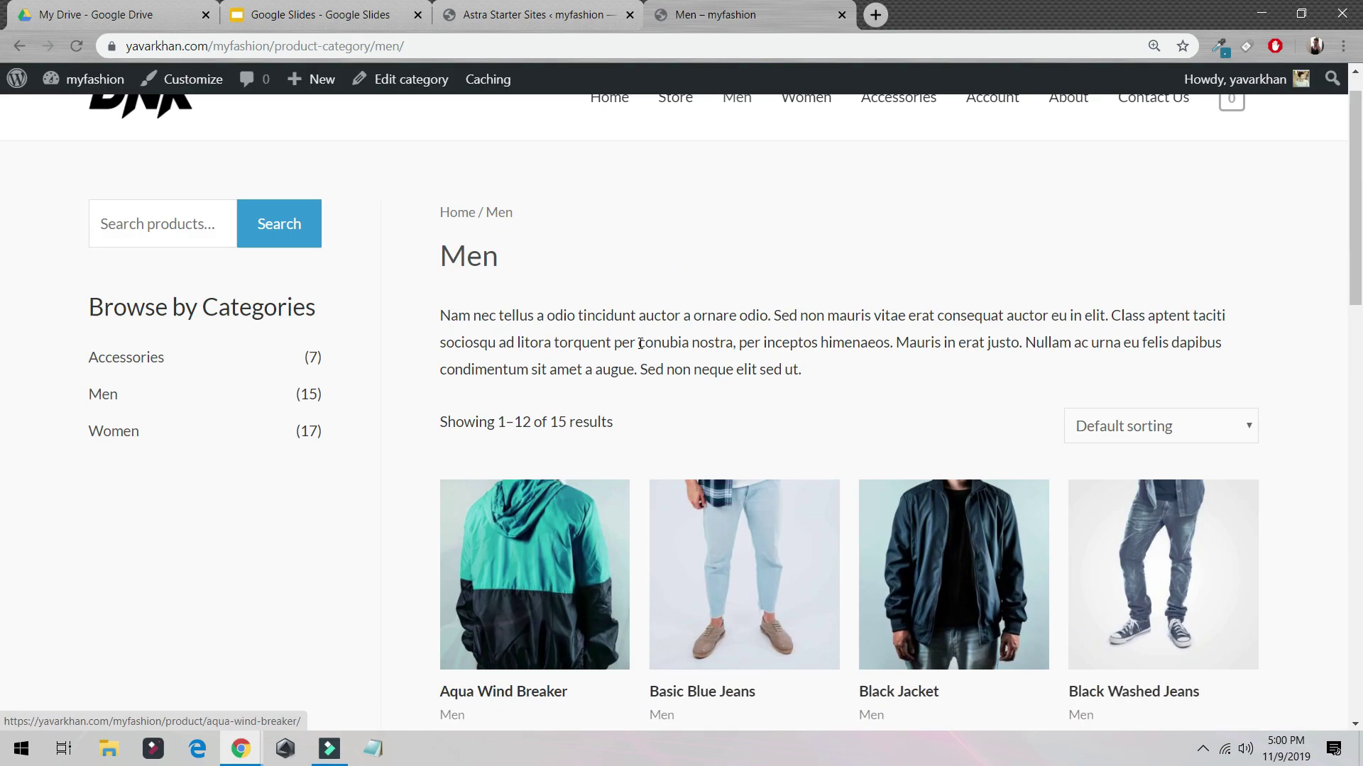
pyautogui.click(683, 149)
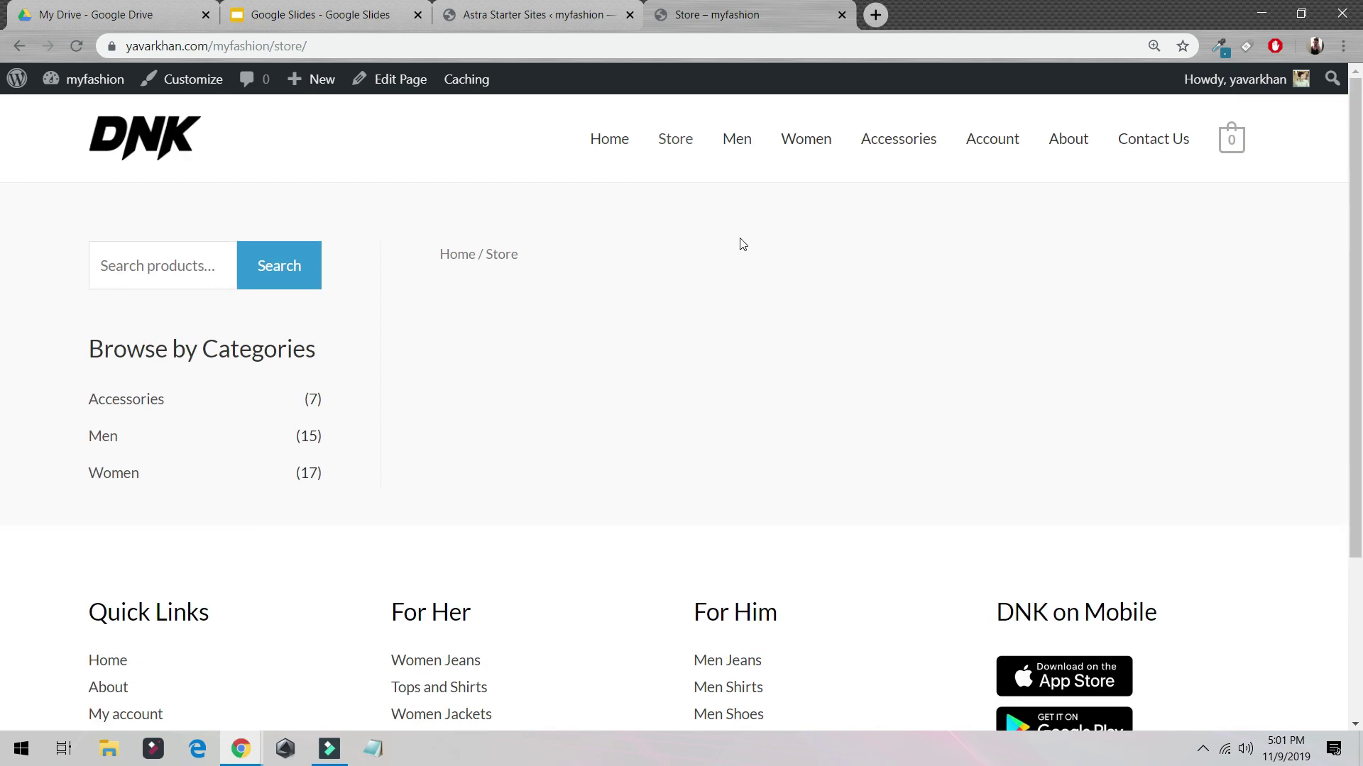
pyautogui.click(500, 11)
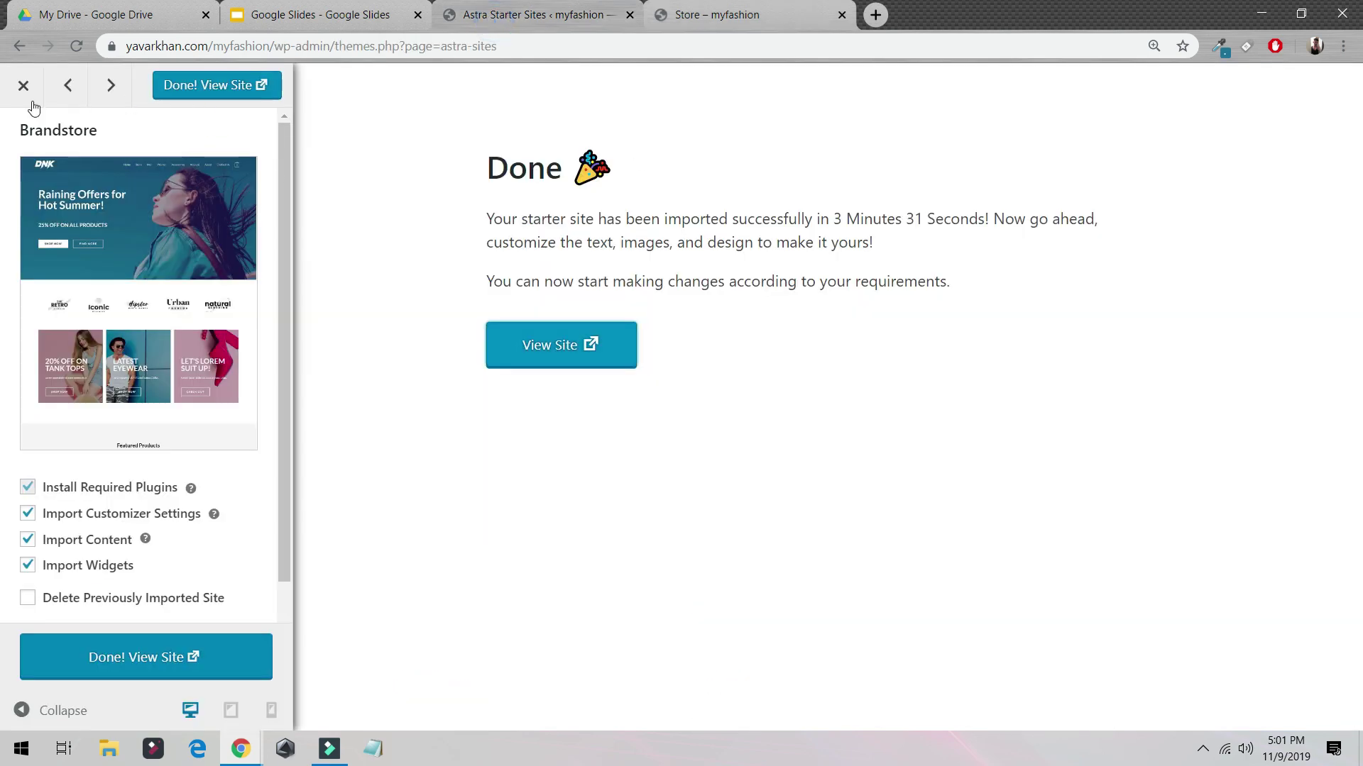
pyautogui.click(738, 17)
# - Open the admin dashboard, close the Astra import tab, and edit the Store page from All Pages
pyautogui.middleClick(67, 112)
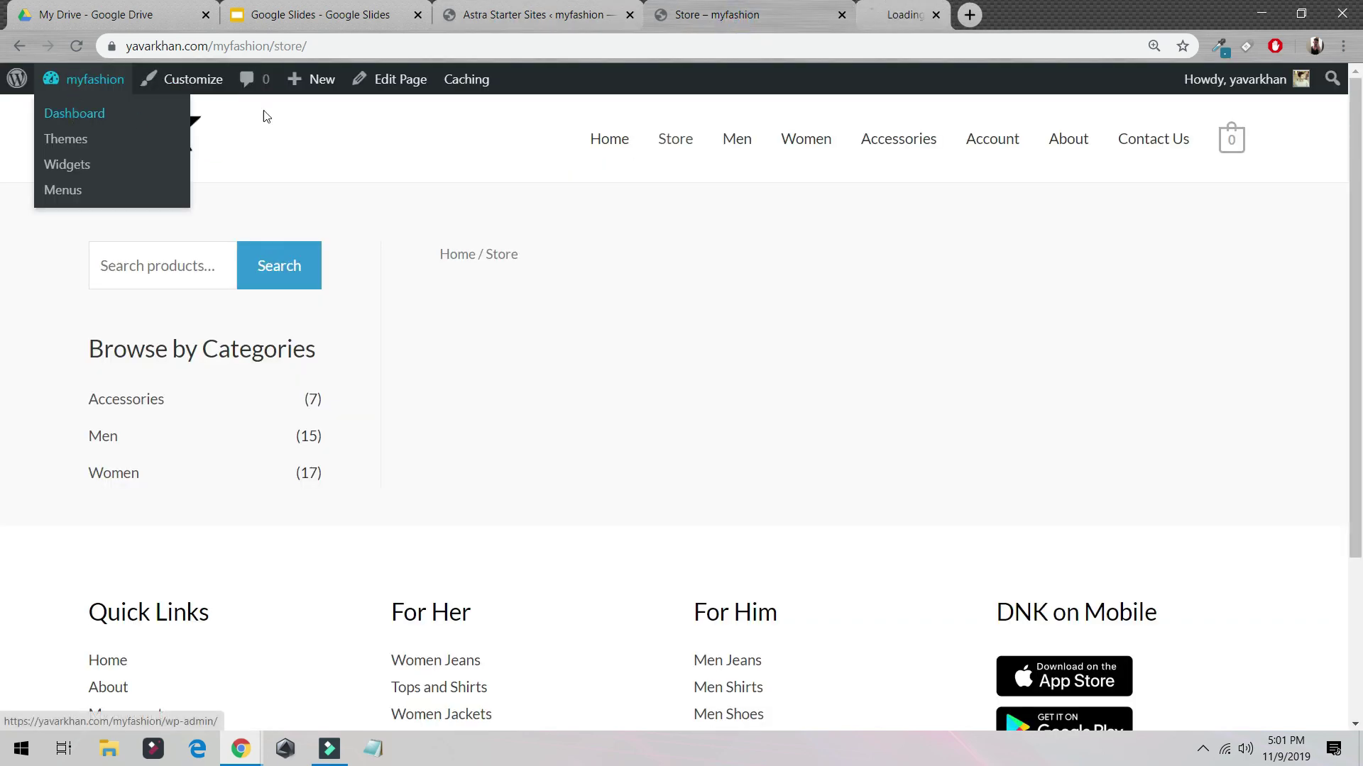
pyautogui.click(629, 15)
pyautogui.click(726, 20)
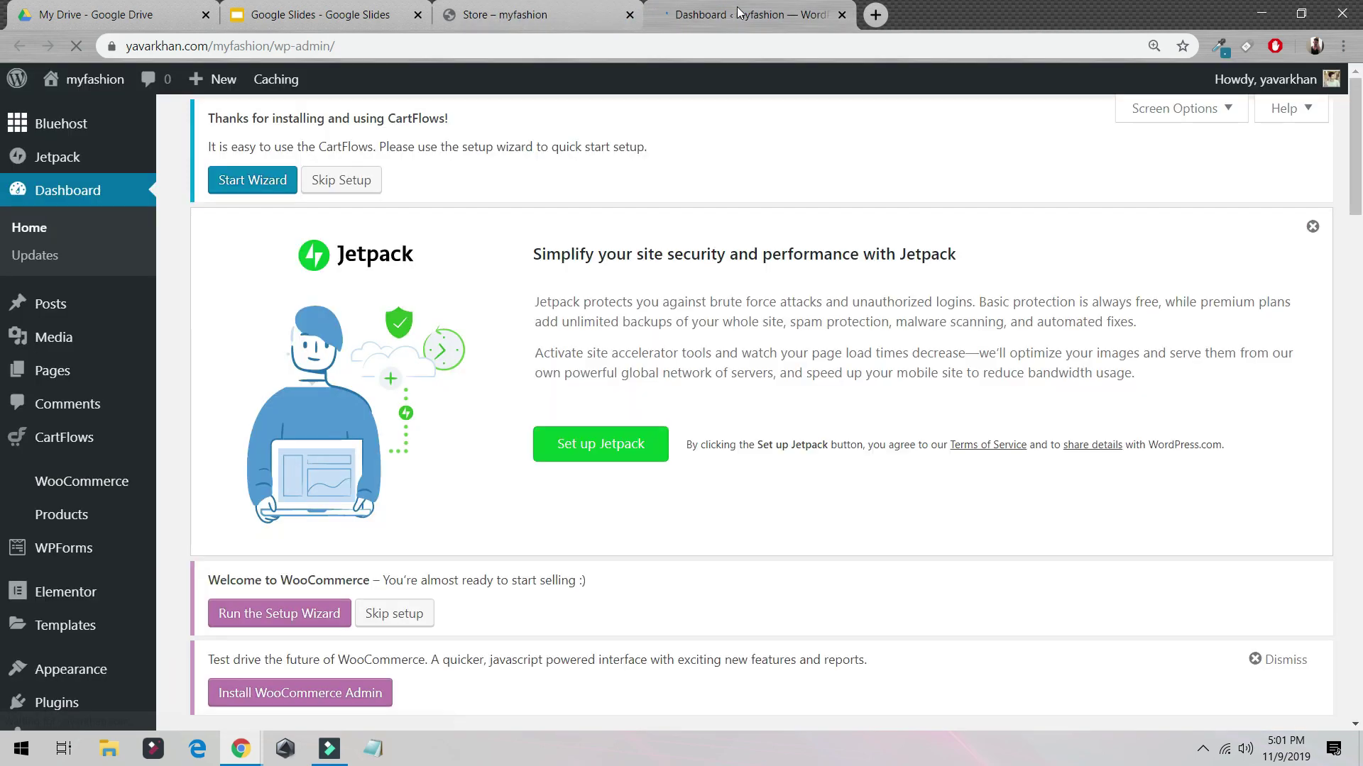
pyautogui.click(142, 379)
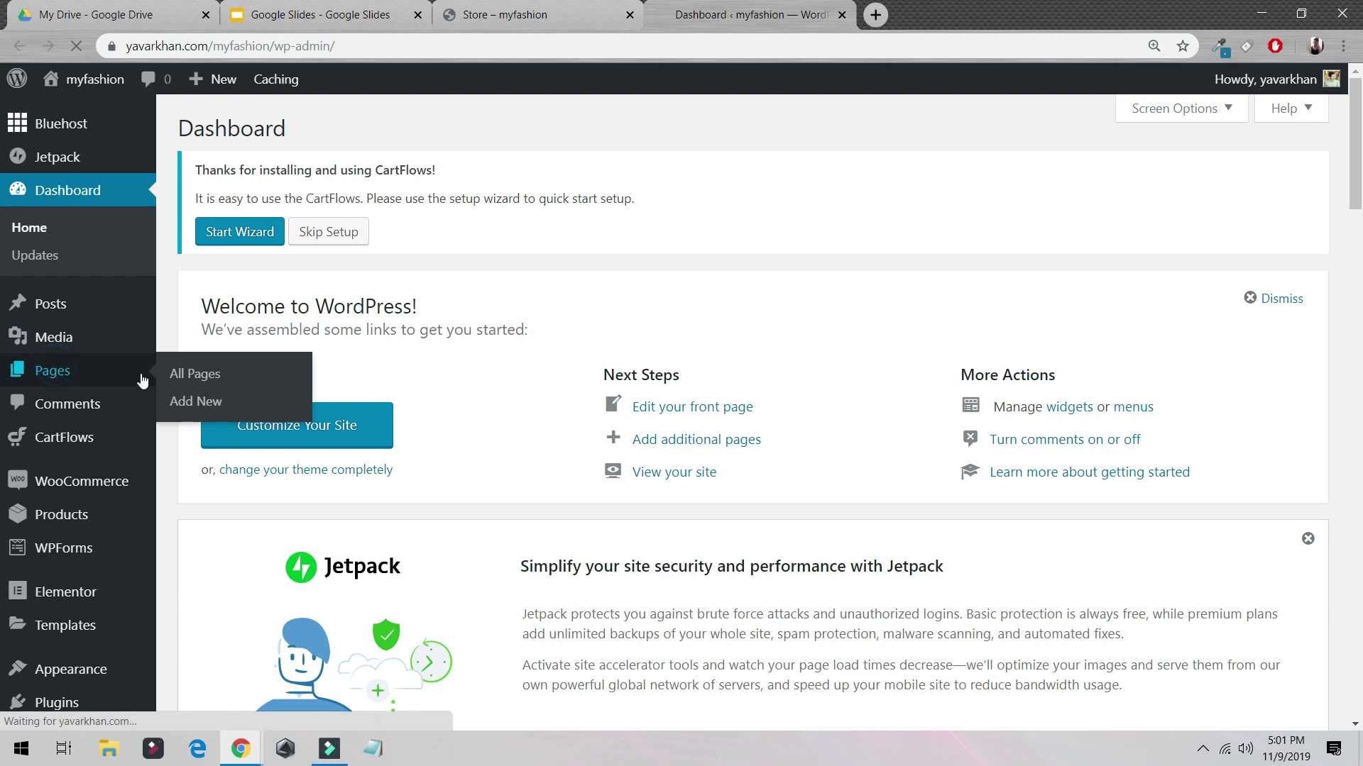
pyautogui.scroll(-2, 377, 426)
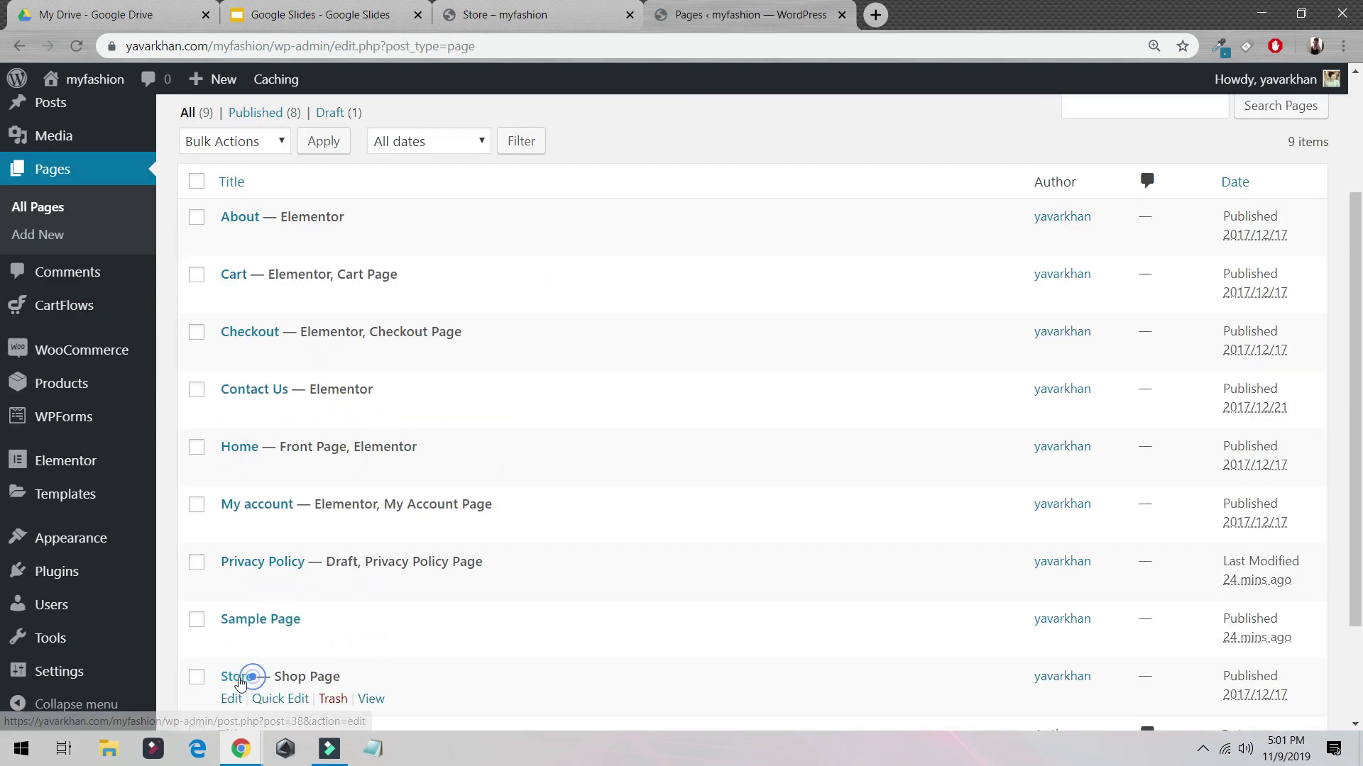
pyautogui.click(231, 698)
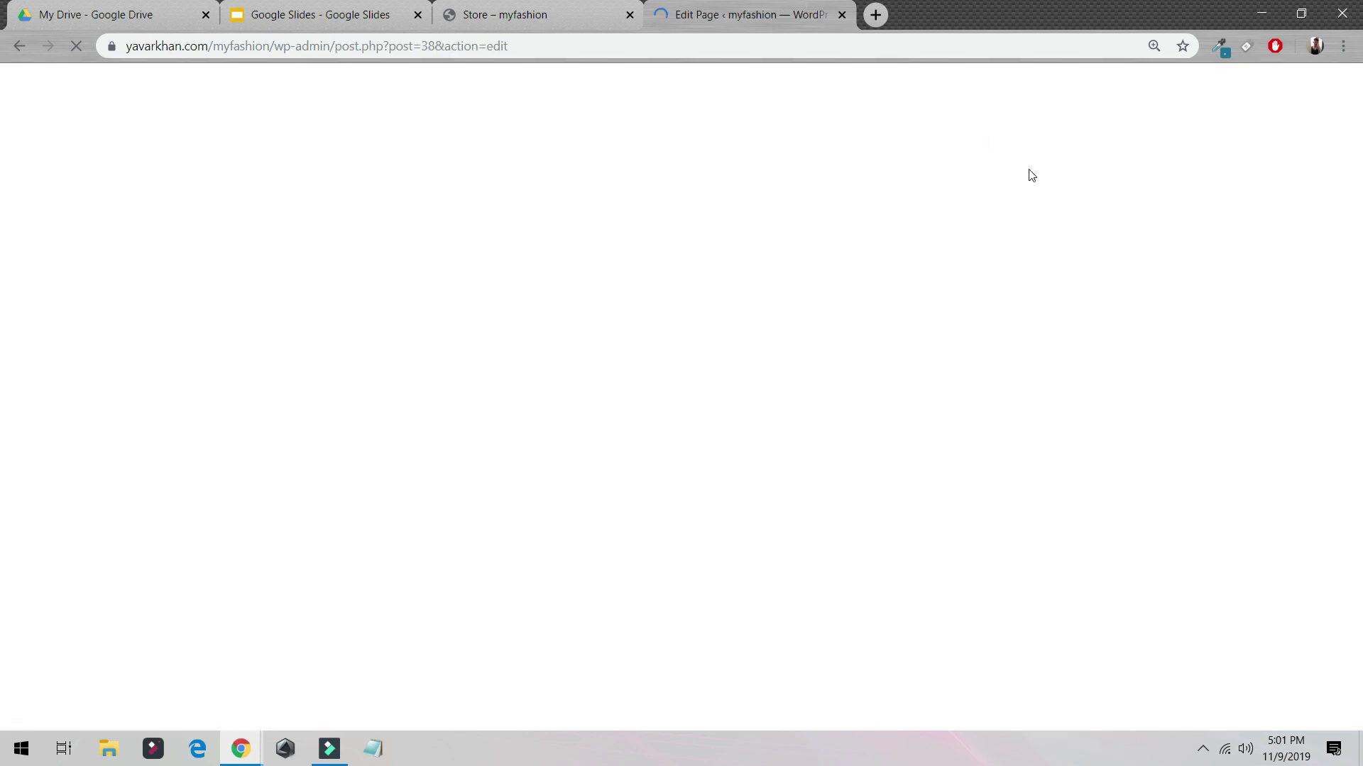
# - Re-save the Store page with Update and switch back to the live Store page
pyautogui.click(469, 8)
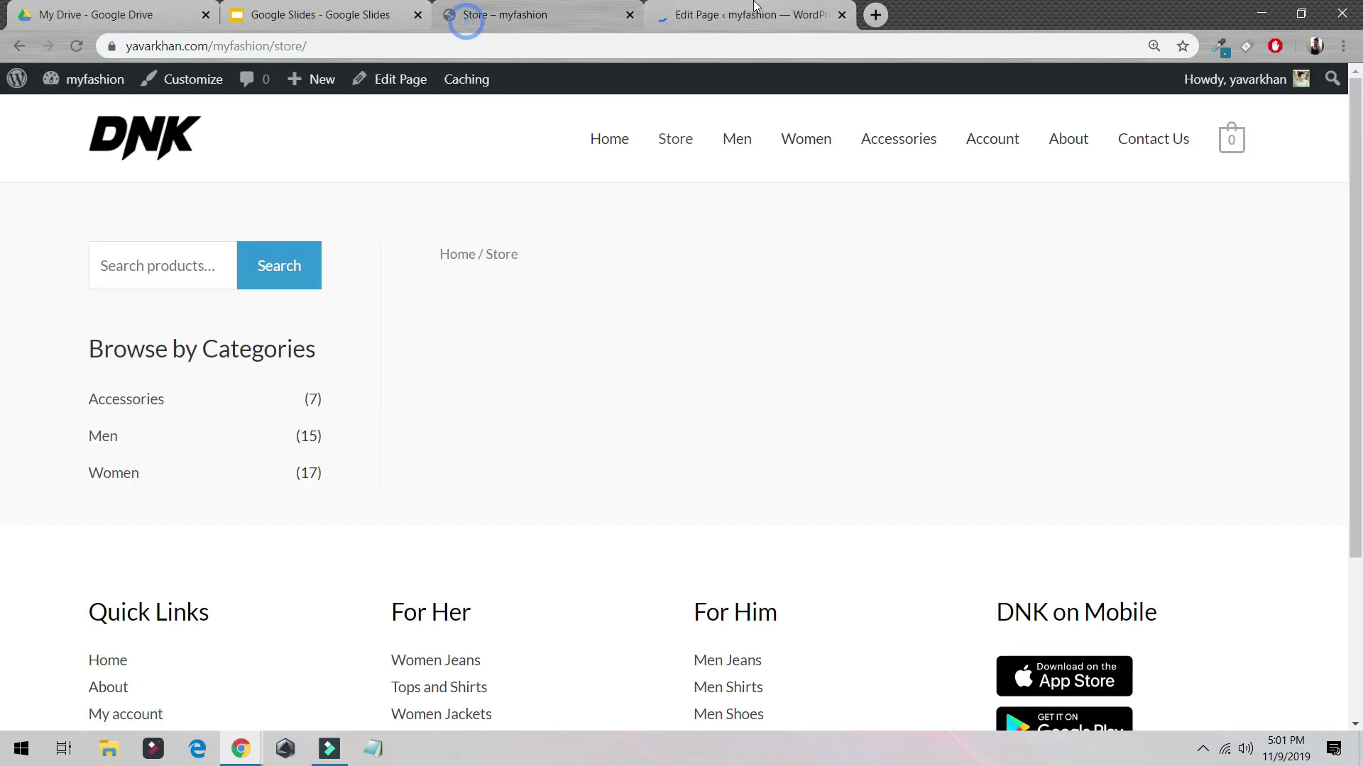
pyautogui.click(741, 14)
pyautogui.click(1213, 119)
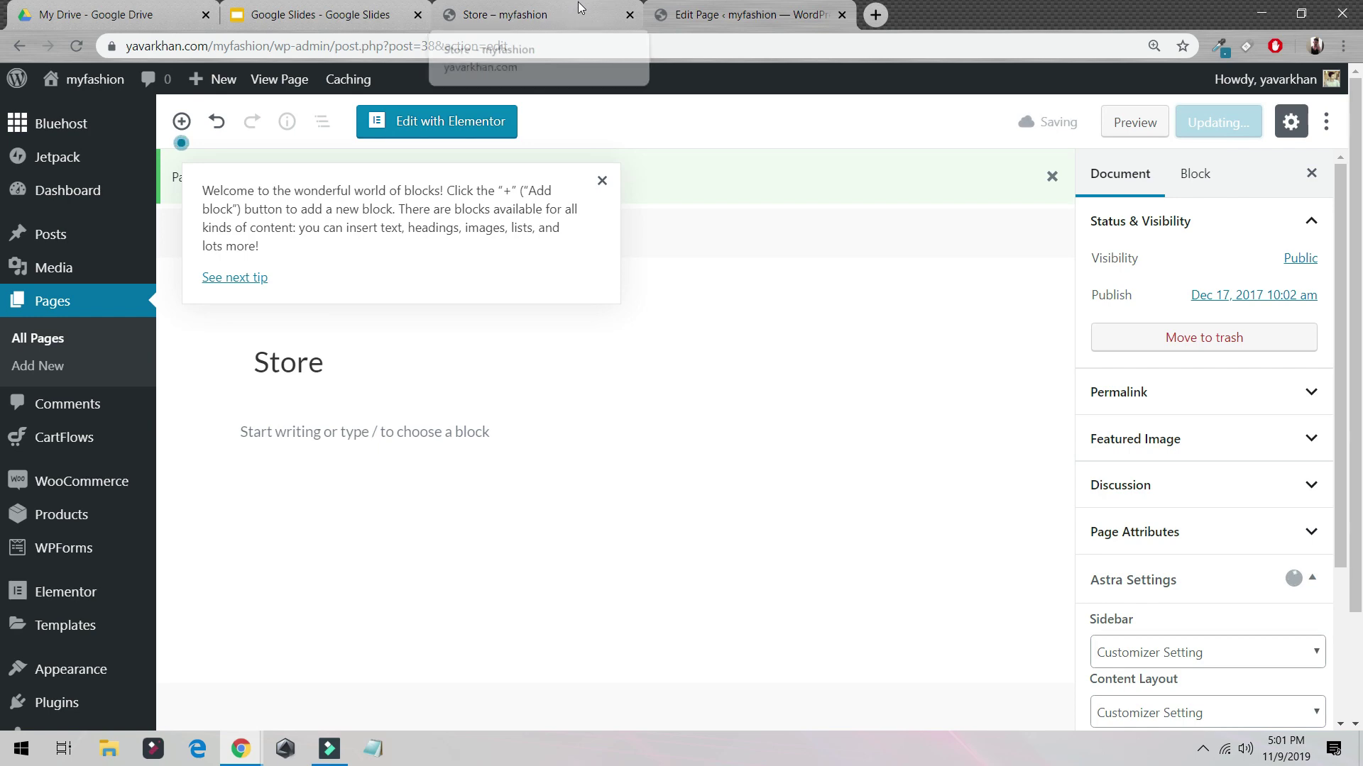
pyautogui.click(553, 6)
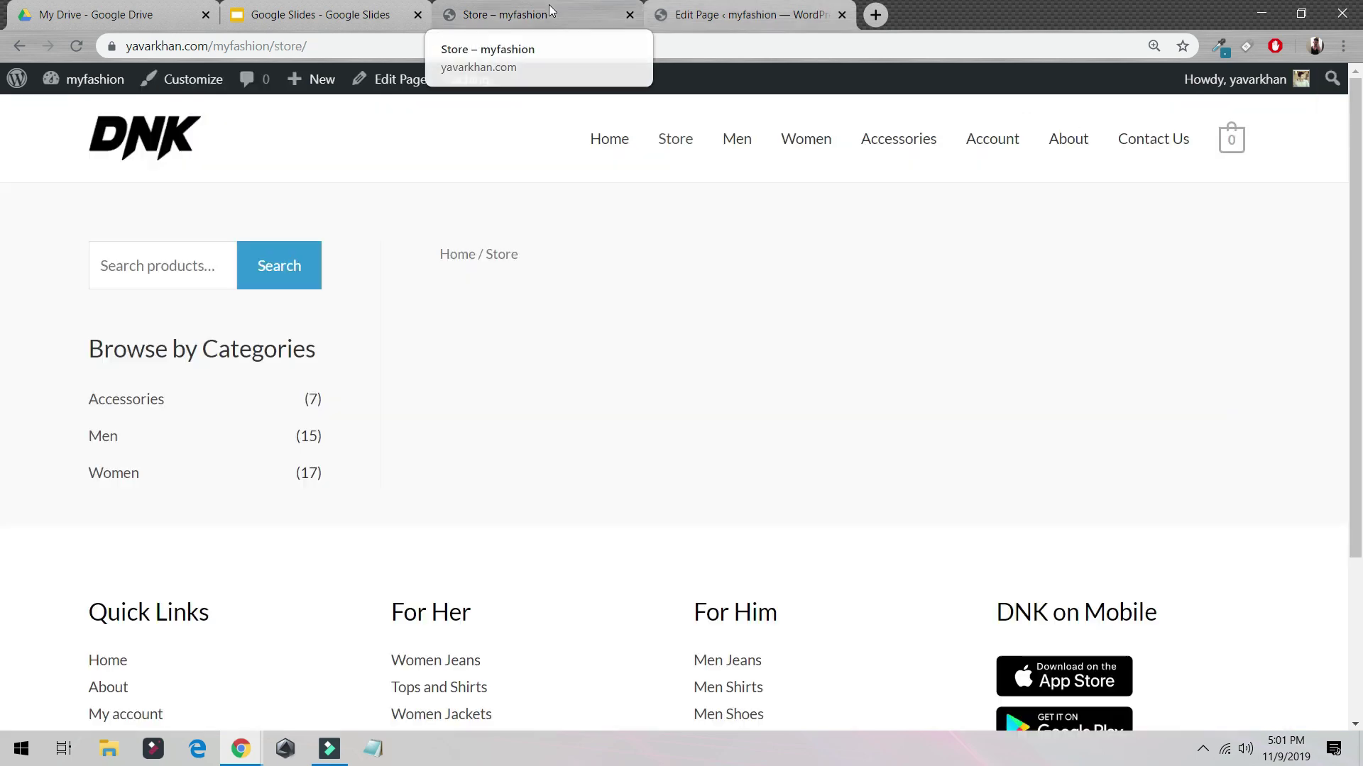
# - Reload the Store page so products appear, and open the Anchor Bracelet product
pyautogui.click(86, 47)
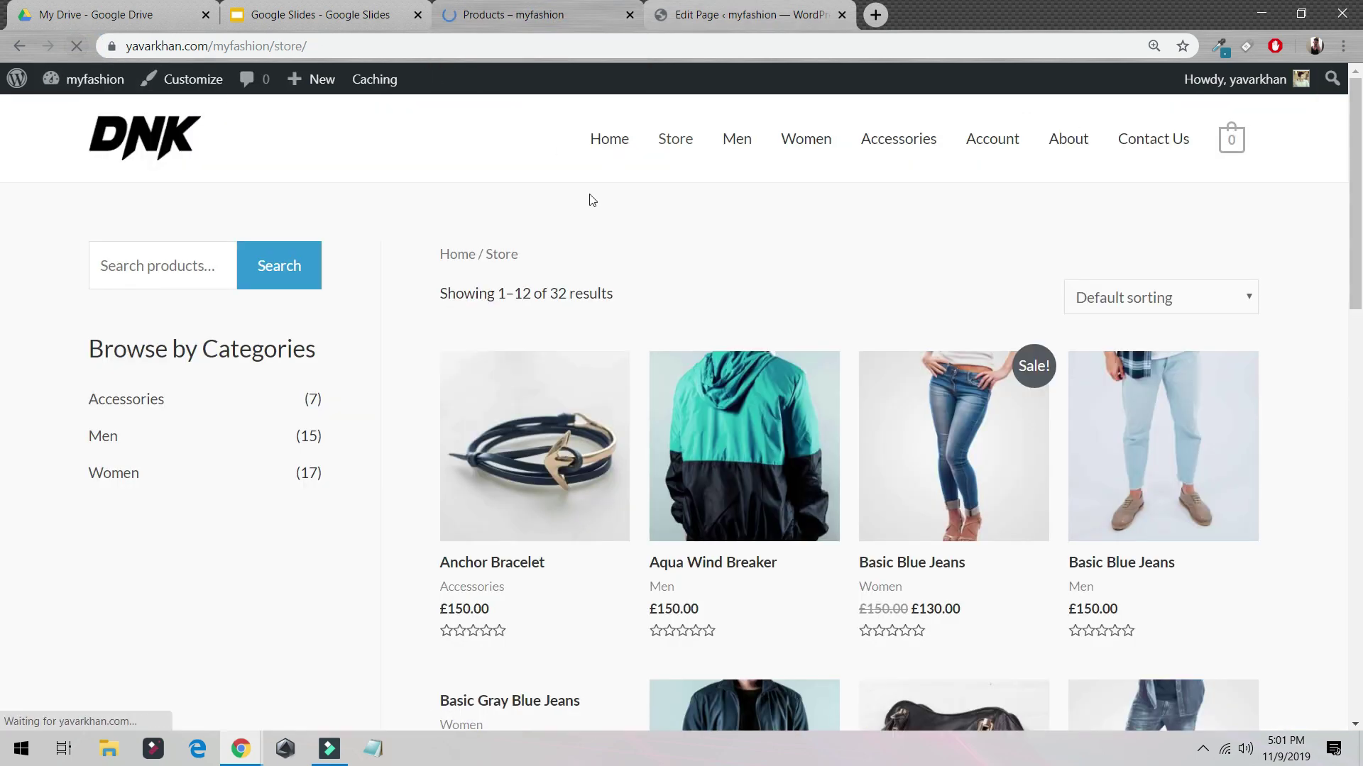
pyautogui.scroll(-7, 680, 382)
pyautogui.scroll(7, 495, 578)
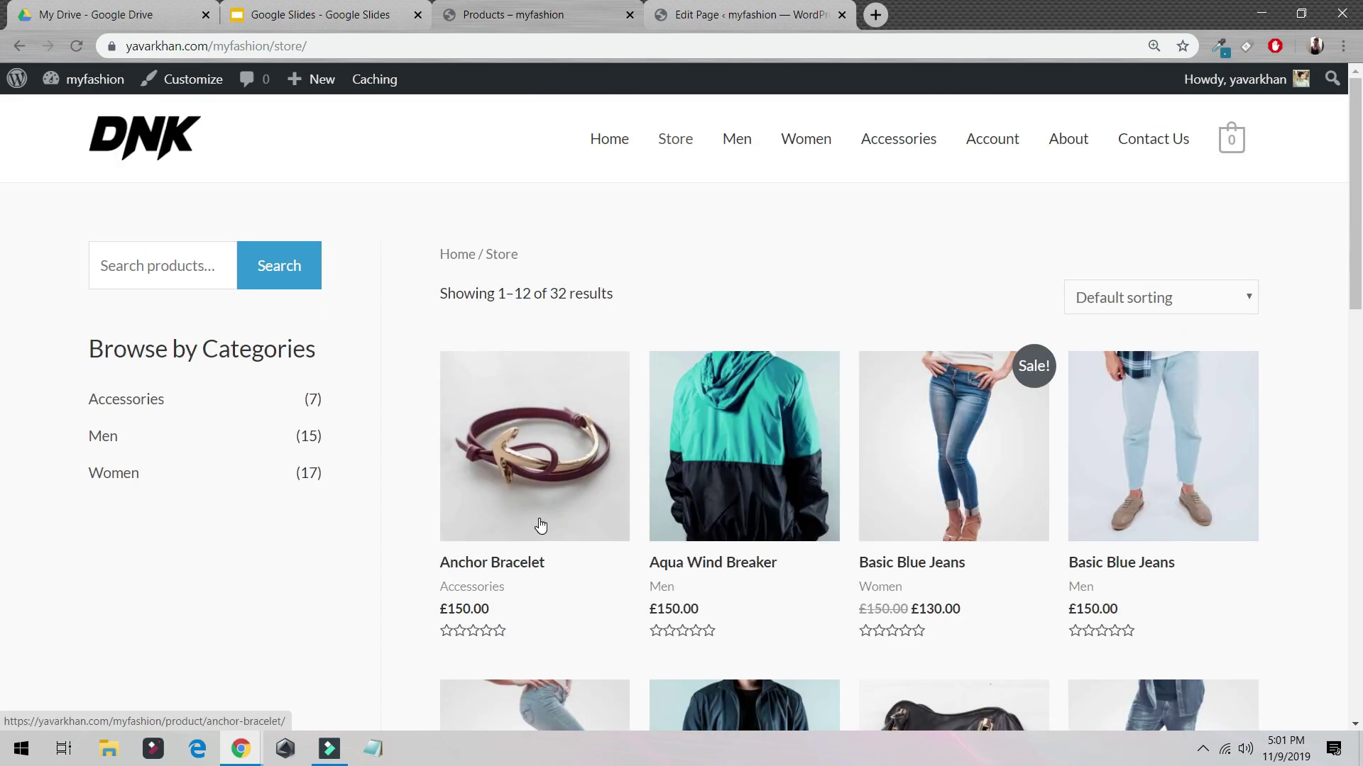
pyautogui.click(527, 470)
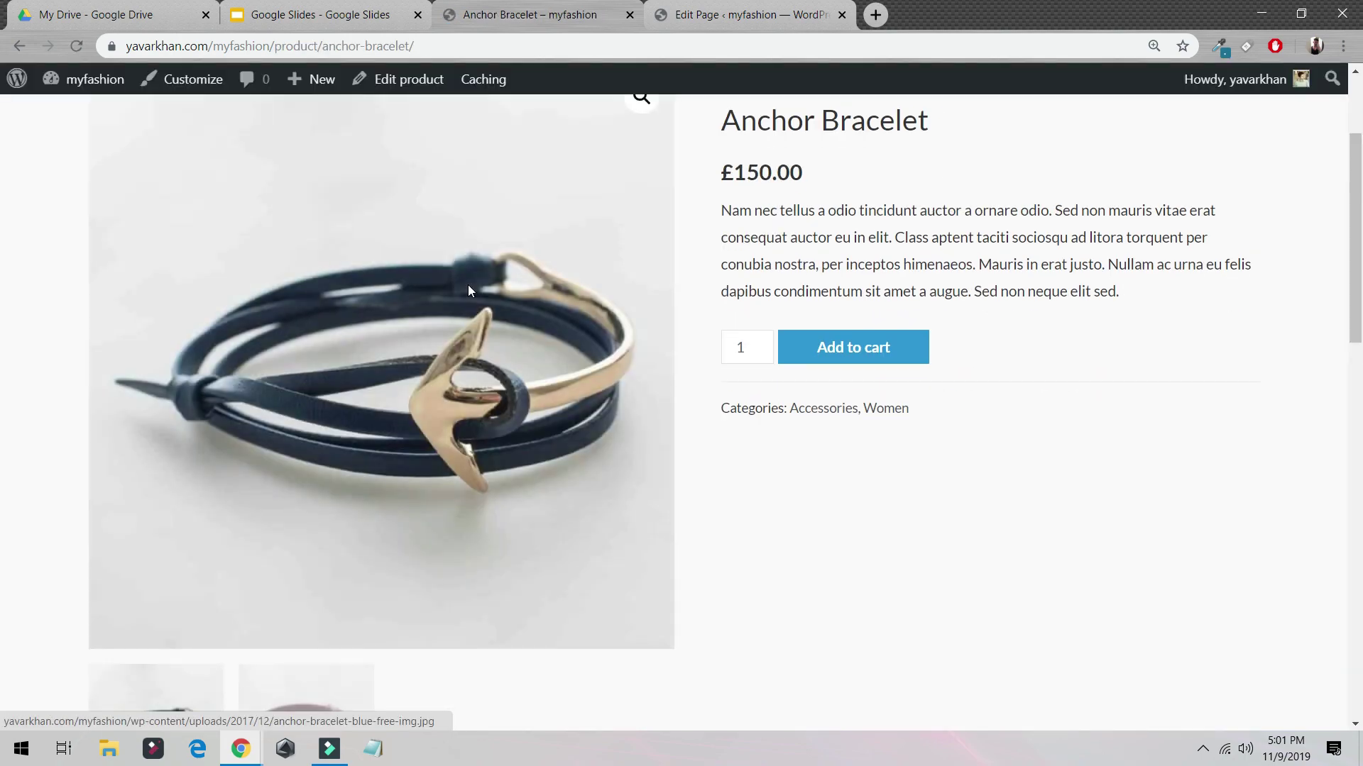
# - View the second bracelet photo and its colour options, then go back to the Home page
pyautogui.scroll(-5, 467, 284)
pyautogui.click(337, 421)
pyautogui.scroll(8, 253, 408)
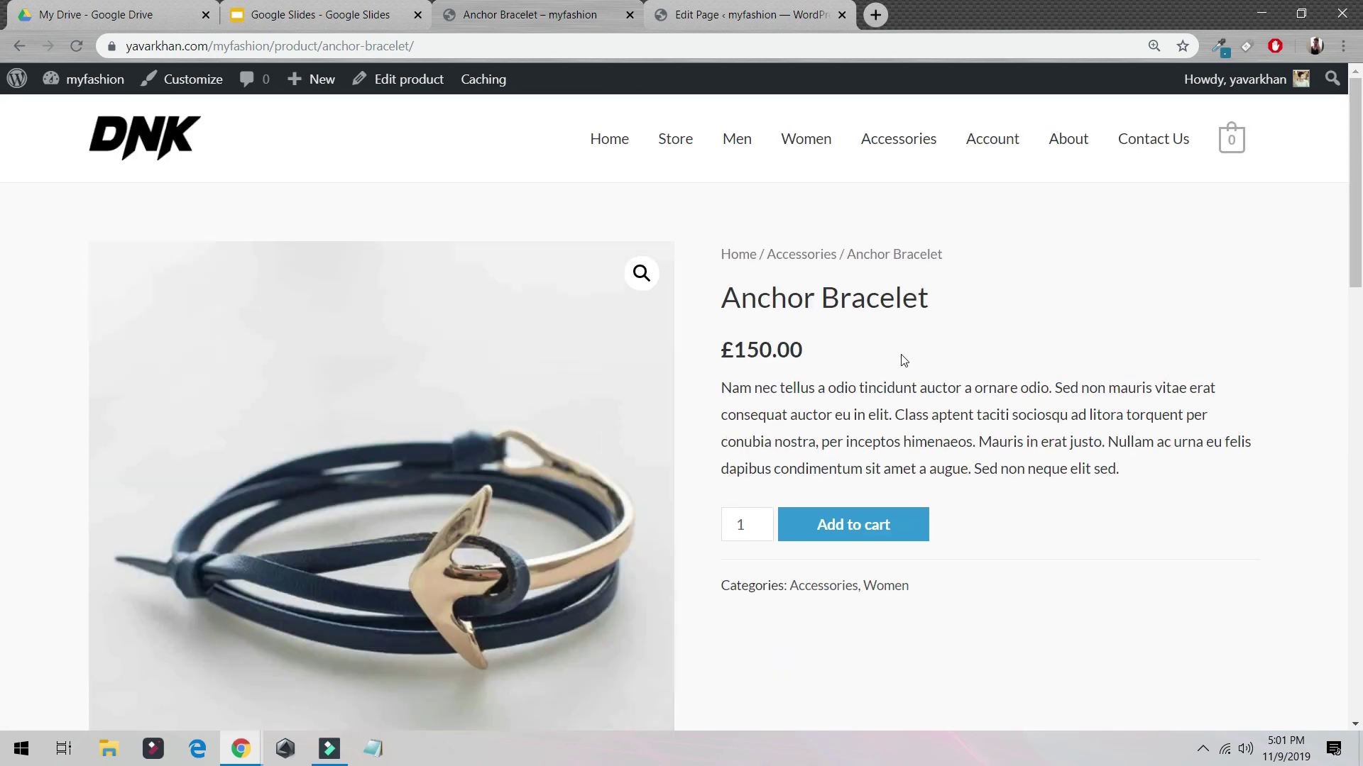
pyautogui.scroll(-10, 798, 527)
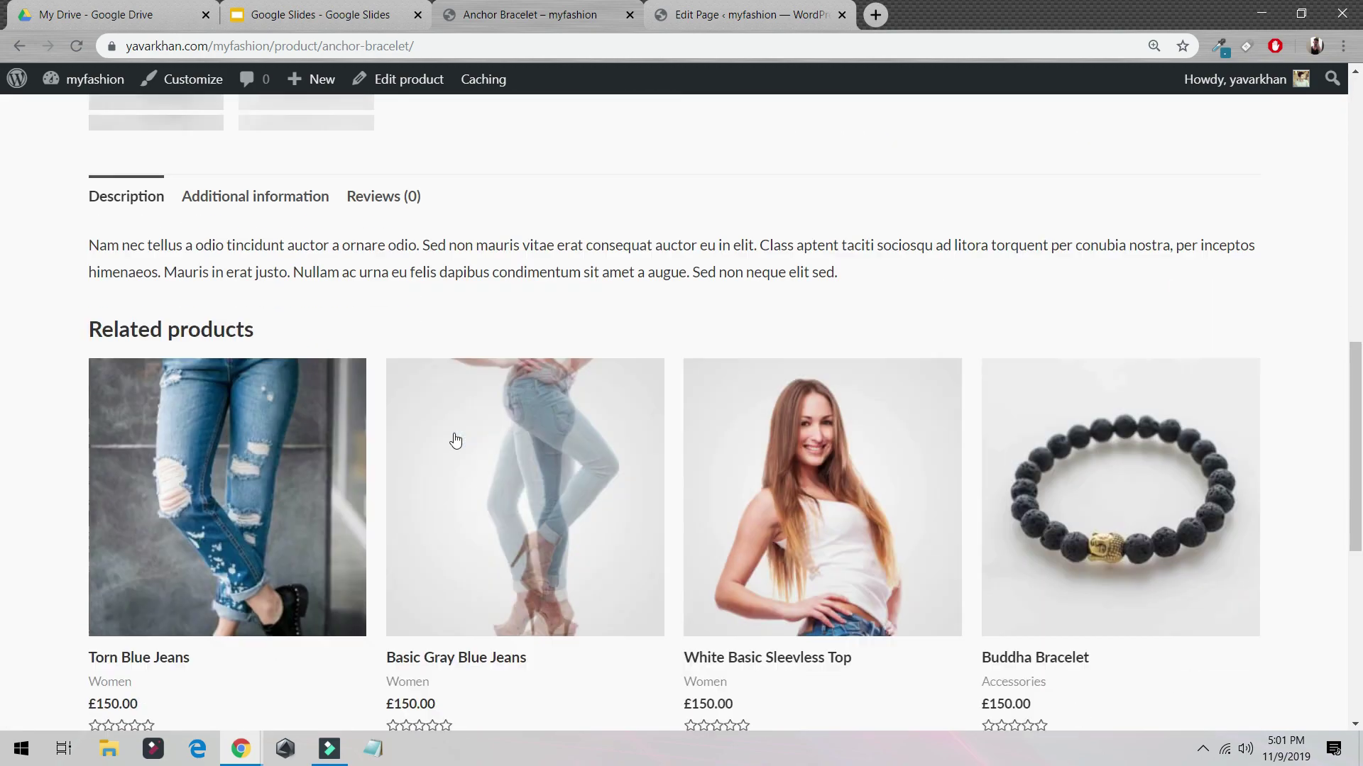
pyautogui.click(242, 162)
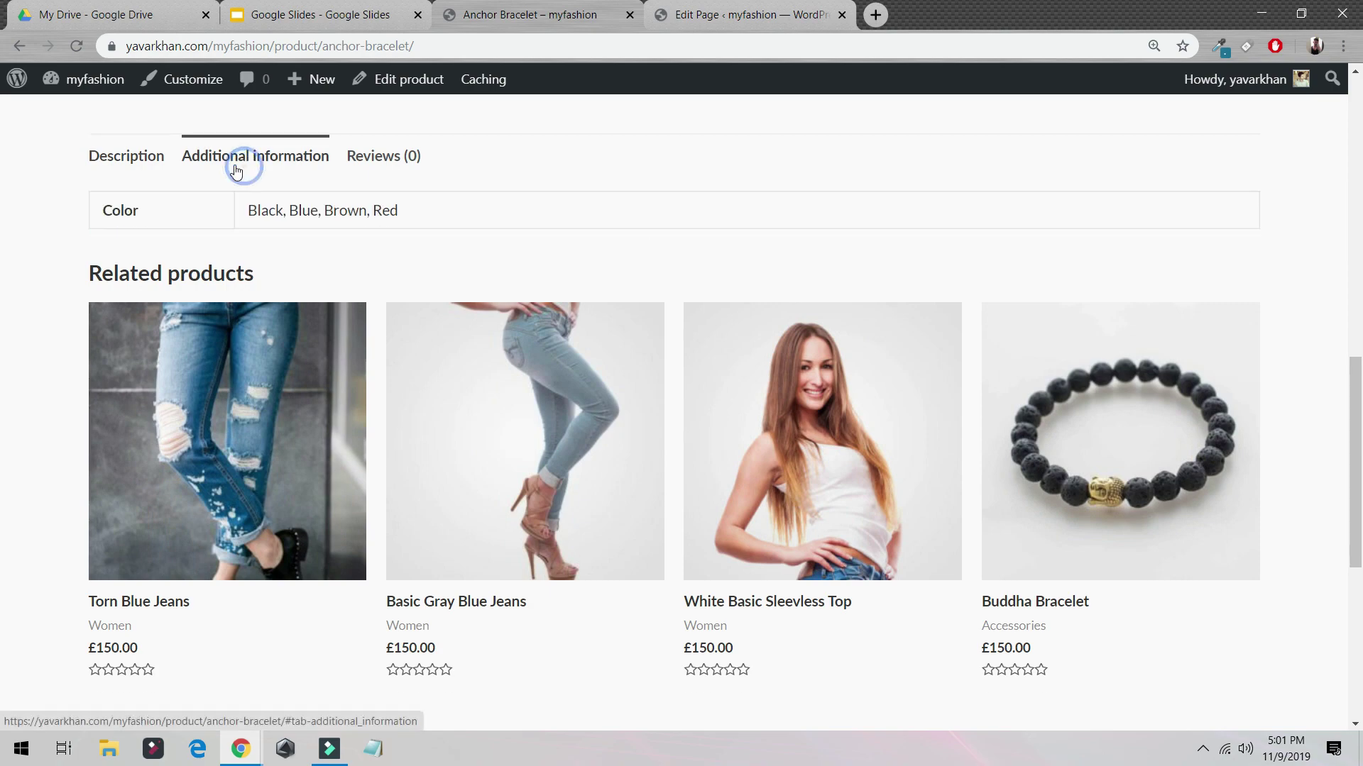
pyautogui.scroll(-7, 334, 264)
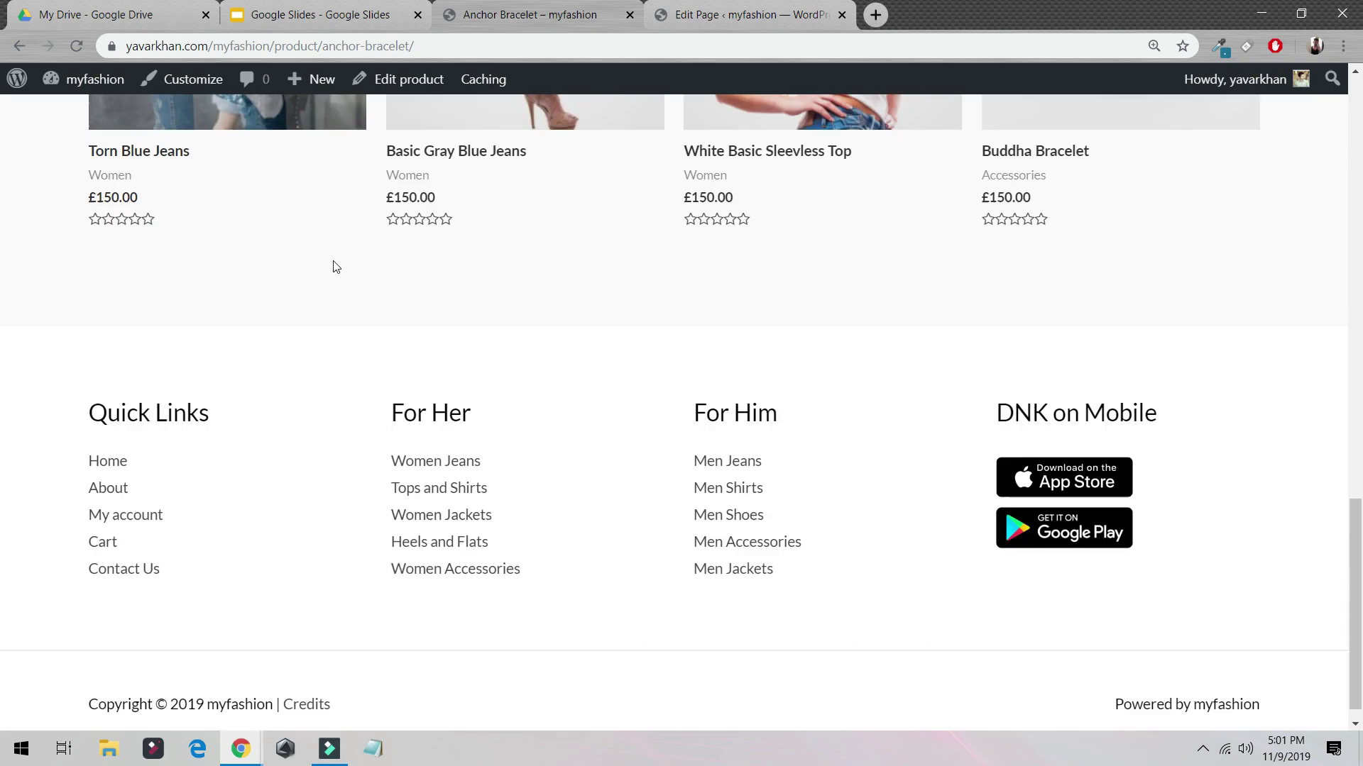
pyautogui.scroll(15, 815, 395)
pyautogui.scroll(4, 814, 394)
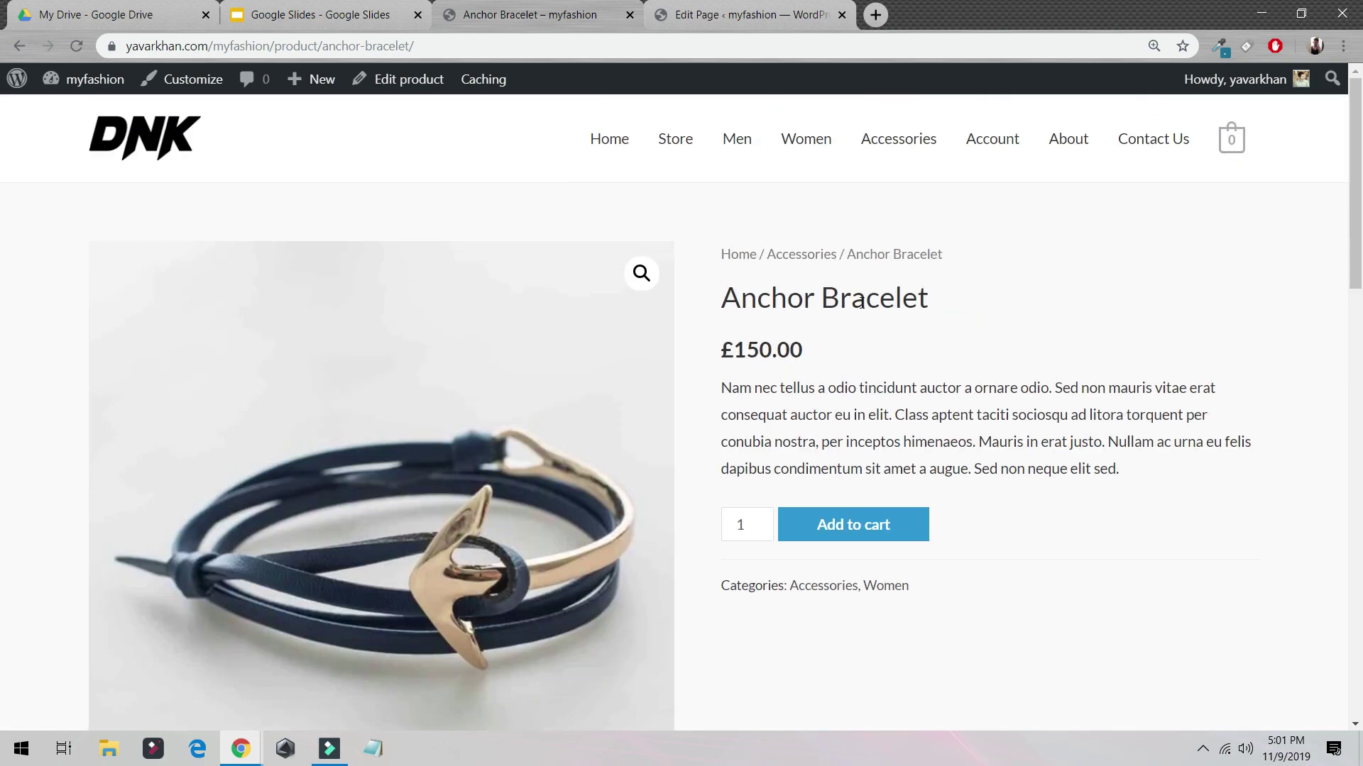
pyautogui.click(598, 138)
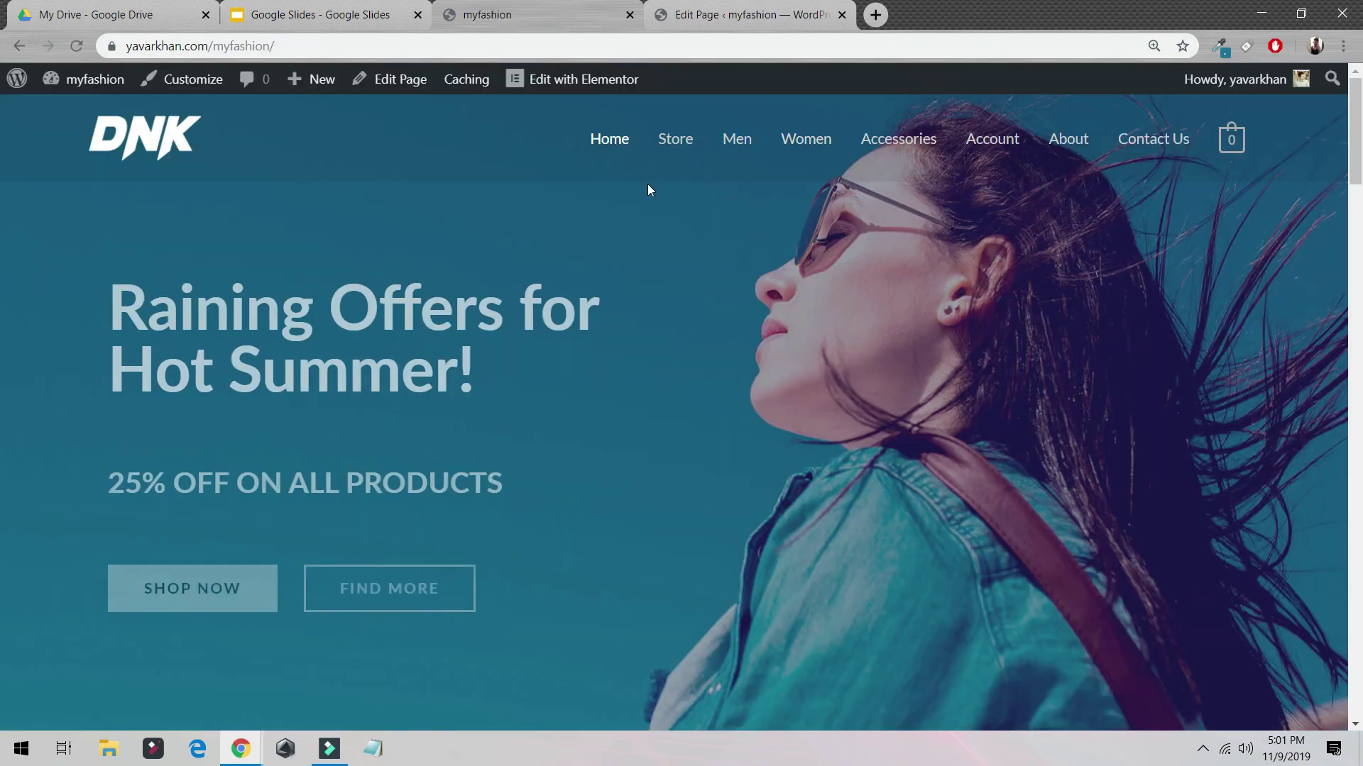
# - Open the homepage in Elementor and retype the hero heading as FASHION CLOTHING
pyautogui.scroll(-8, 742, 283)
pyautogui.scroll(8, 743, 283)
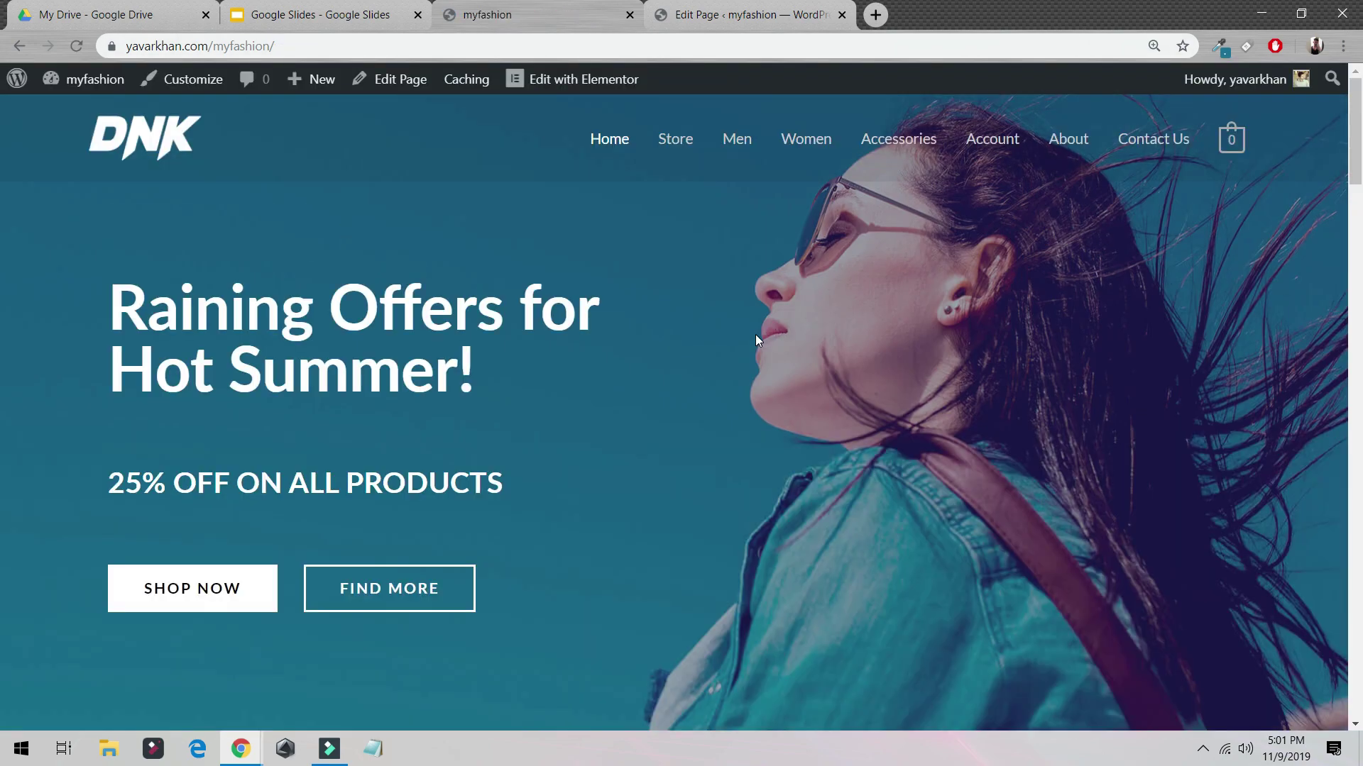
pyautogui.click(583, 83)
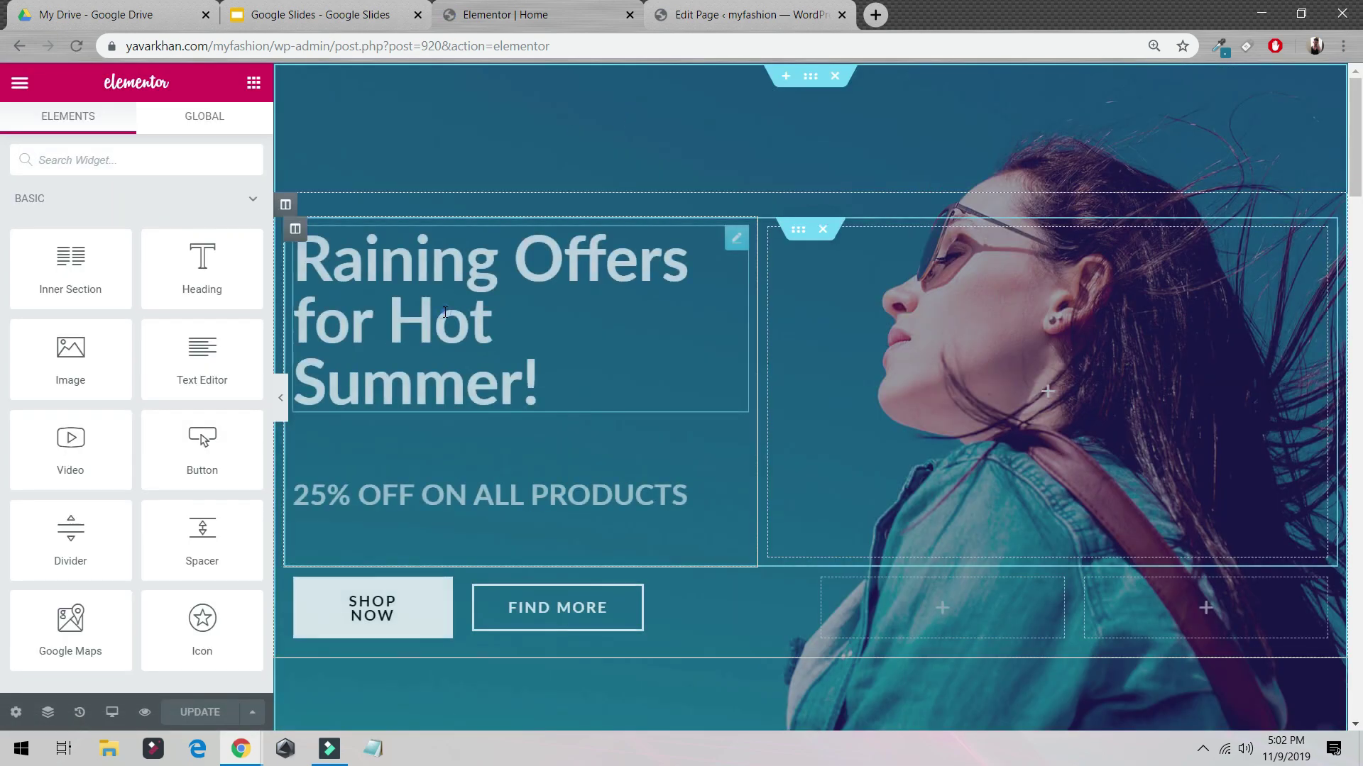
pyautogui.click(461, 305)
pyautogui.tripleClick(461, 305)
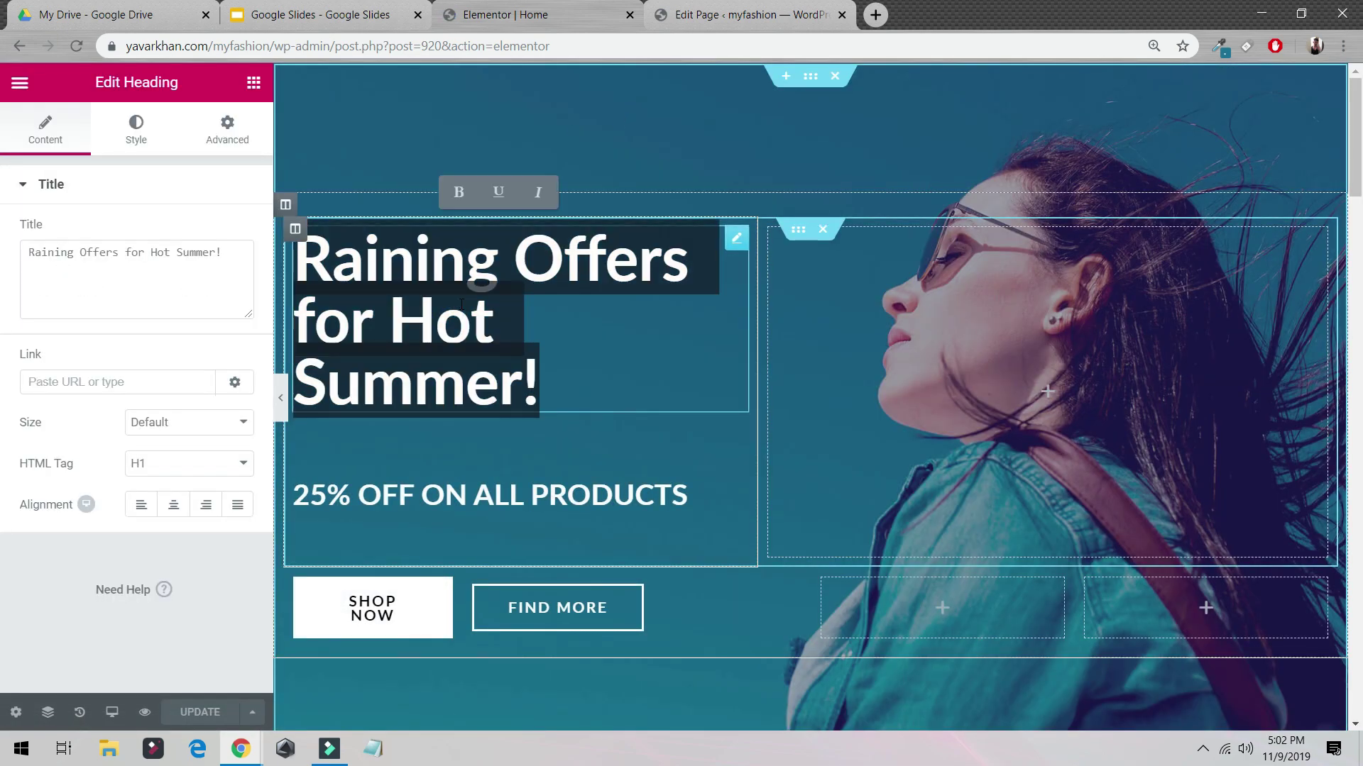
pyautogui.write('FAShion')
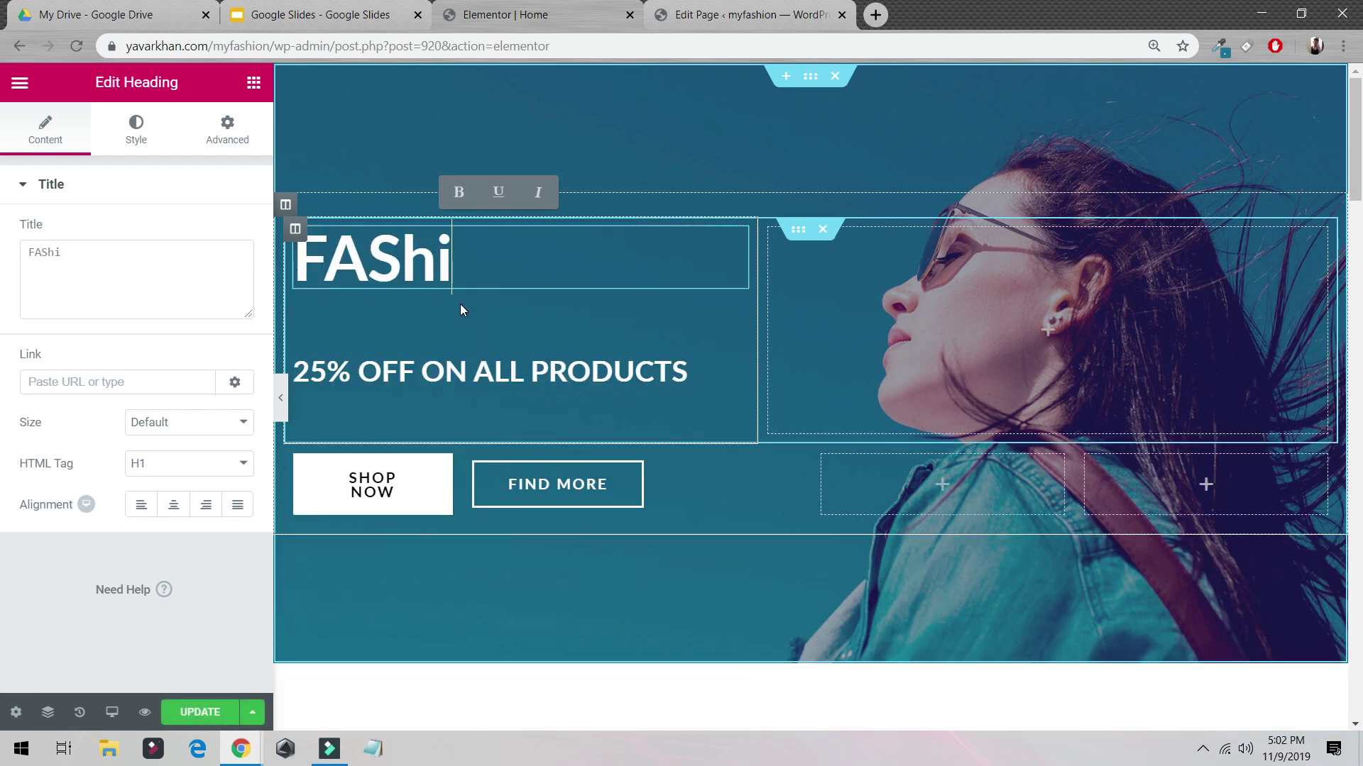
pyautogui.press('BackSpace')
pyautogui.press('BackSpace')
pyautogui.press('BackSpace')
pyautogui.press('BackSpace')
pyautogui.write('H')
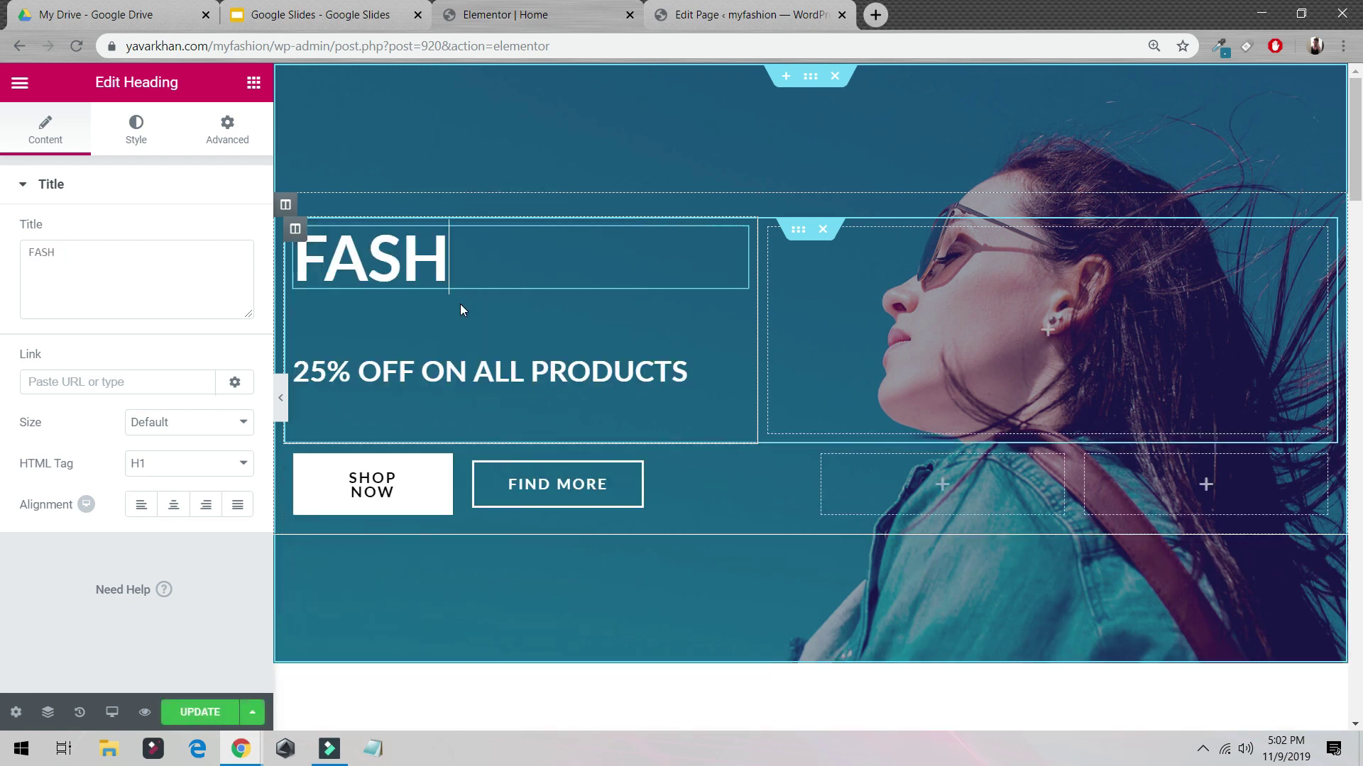
pyautogui.write('ION CLo')
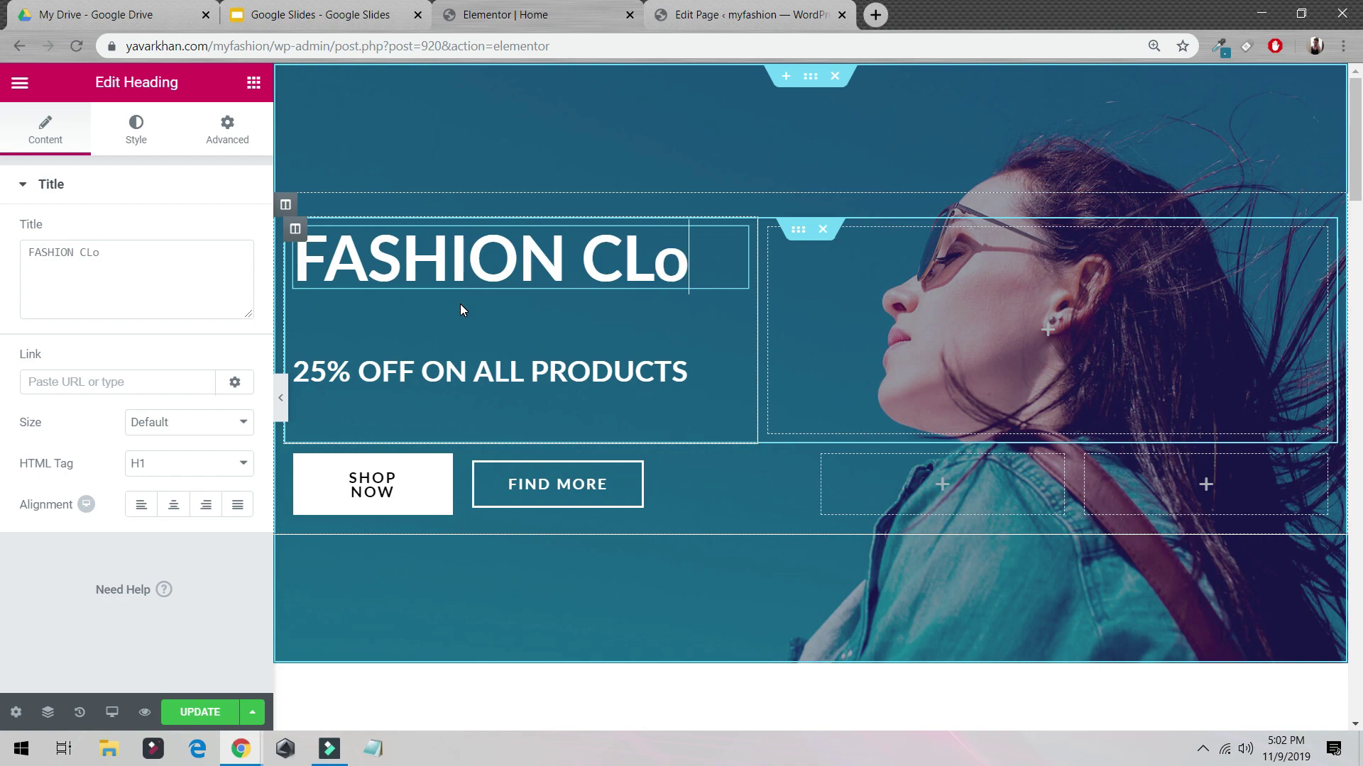
pyautogui.press('BackSpace')
pyautogui.press('BackSpace')
pyautogui.write('LOTHING')
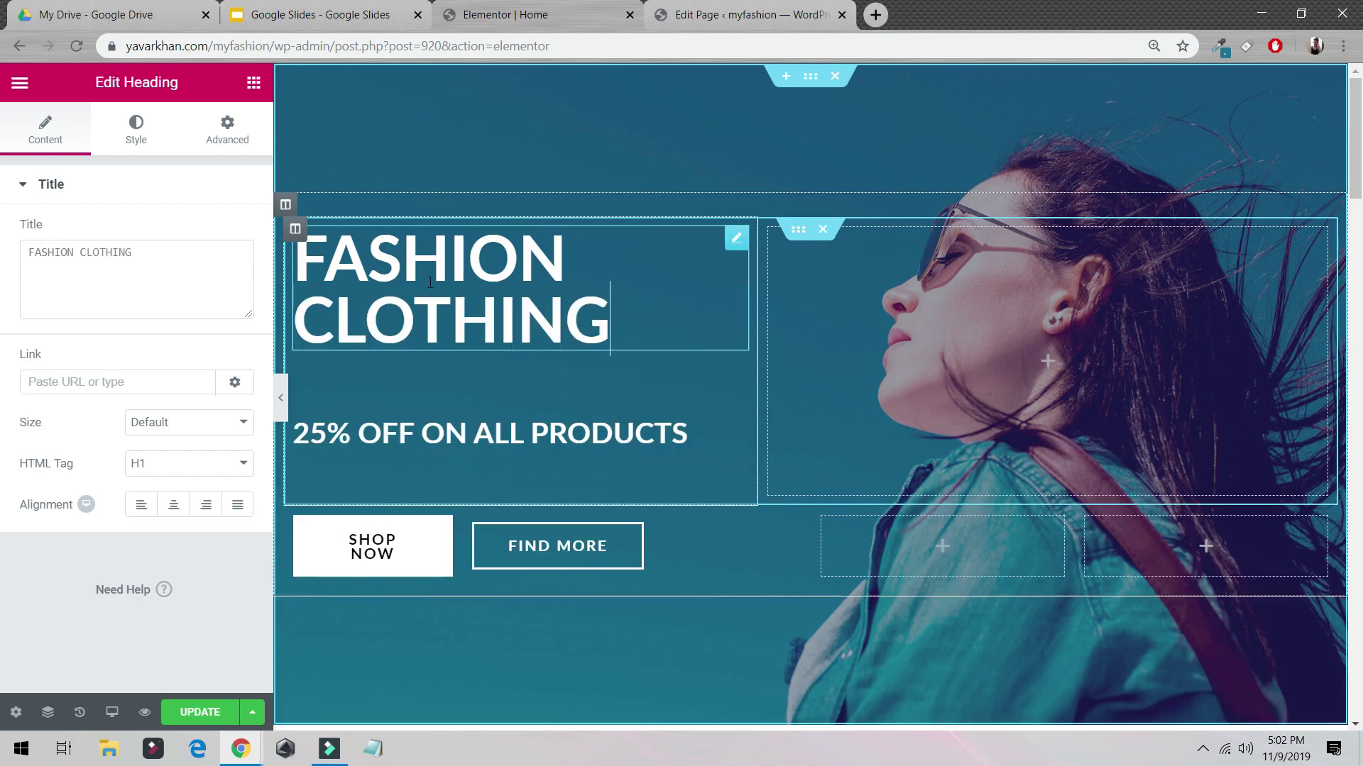
pyautogui.click(136, 128)
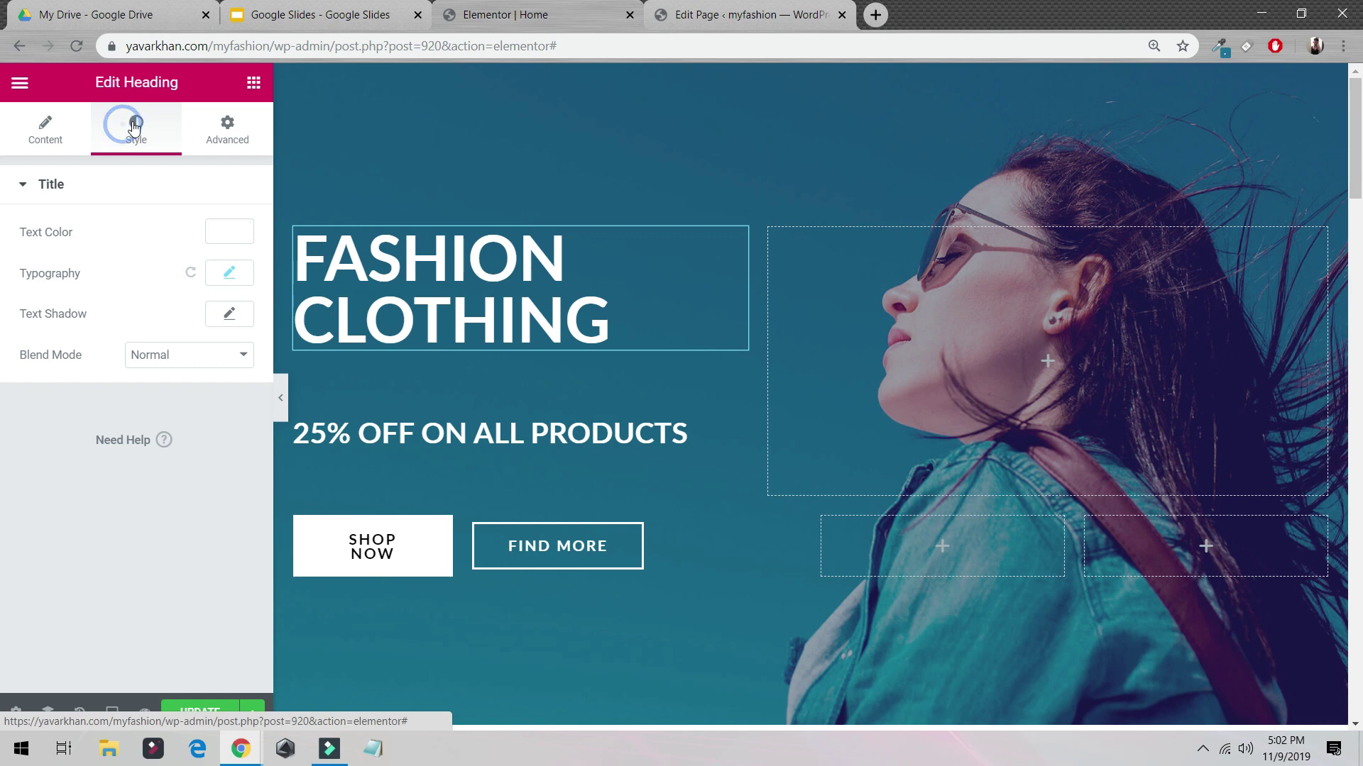
# - Set the 25% OFF subheading's typography to Arial at 2.2em
pyautogui.click(230, 273)
pyautogui.click(507, 440)
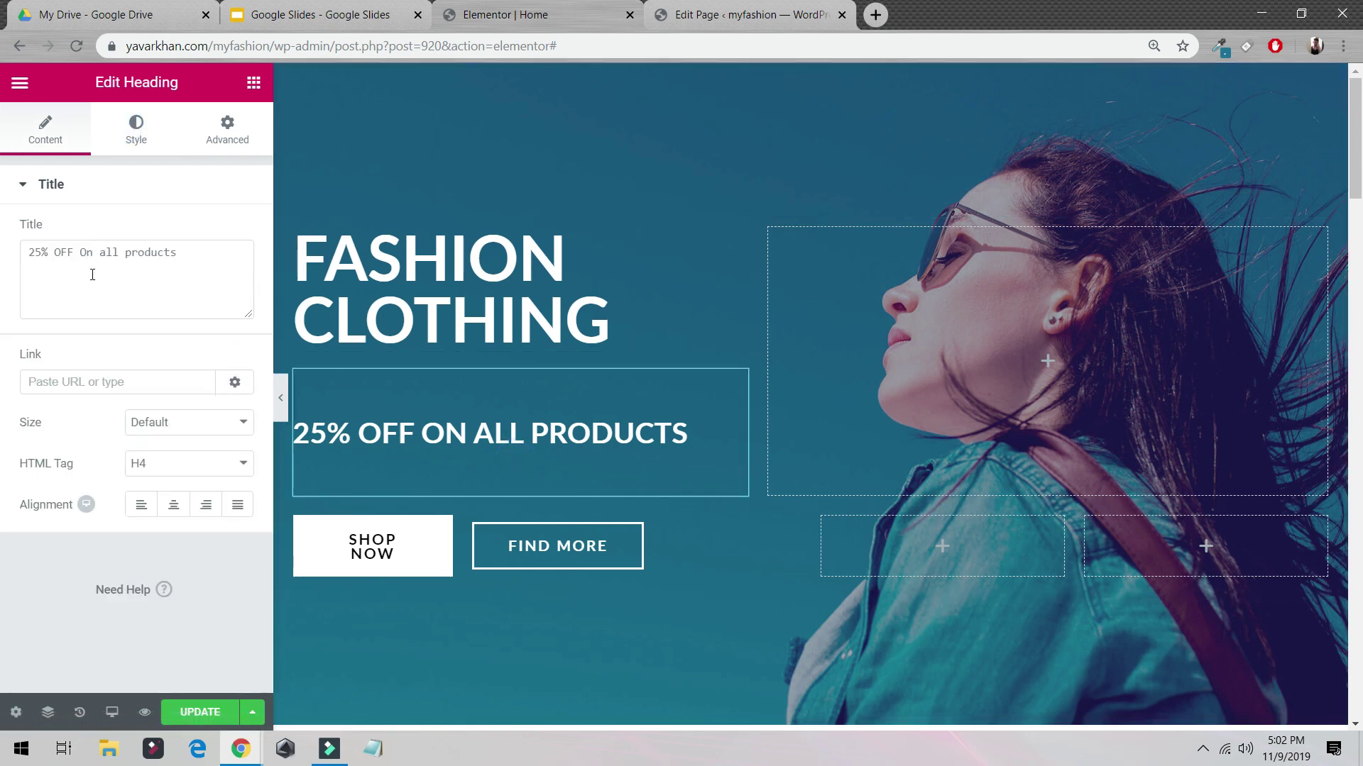
pyautogui.click(136, 124)
pyautogui.click(229, 273)
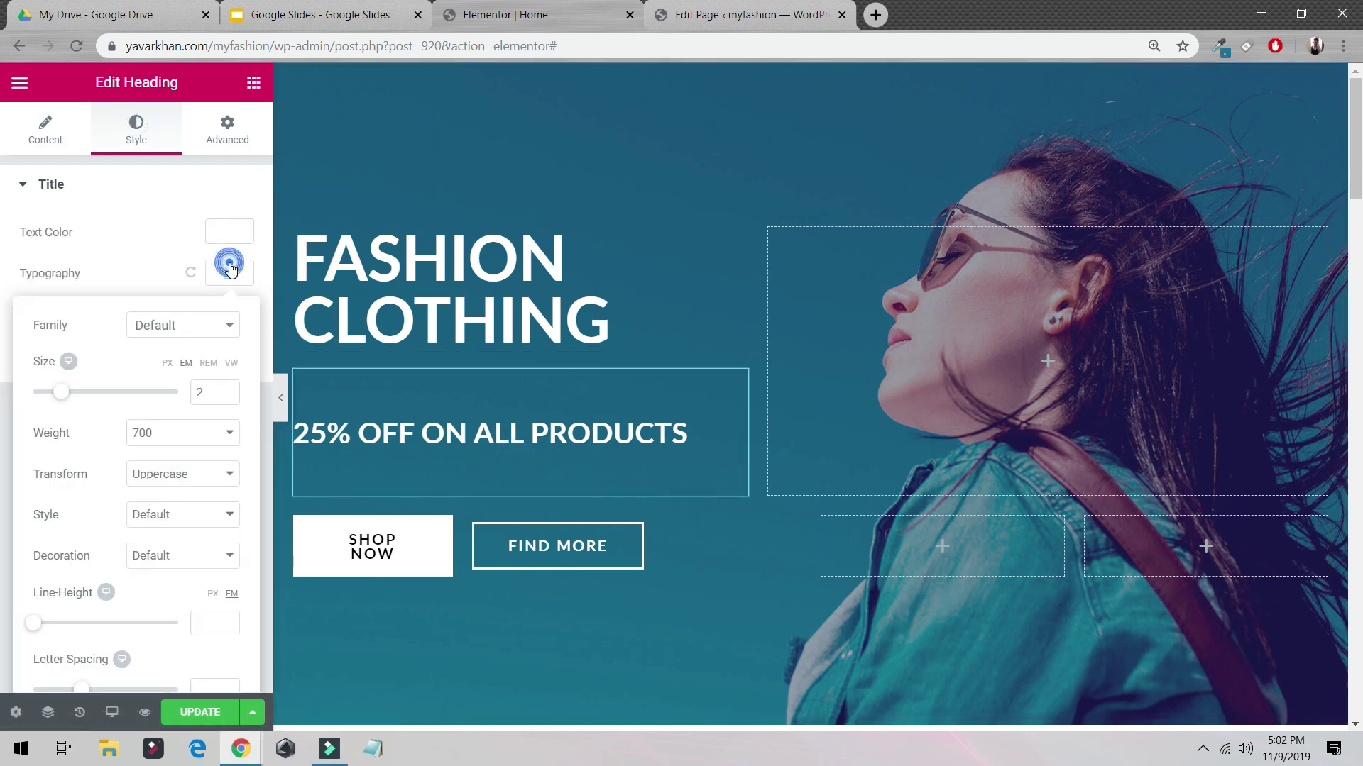
pyautogui.click(186, 334)
pyautogui.click(176, 427)
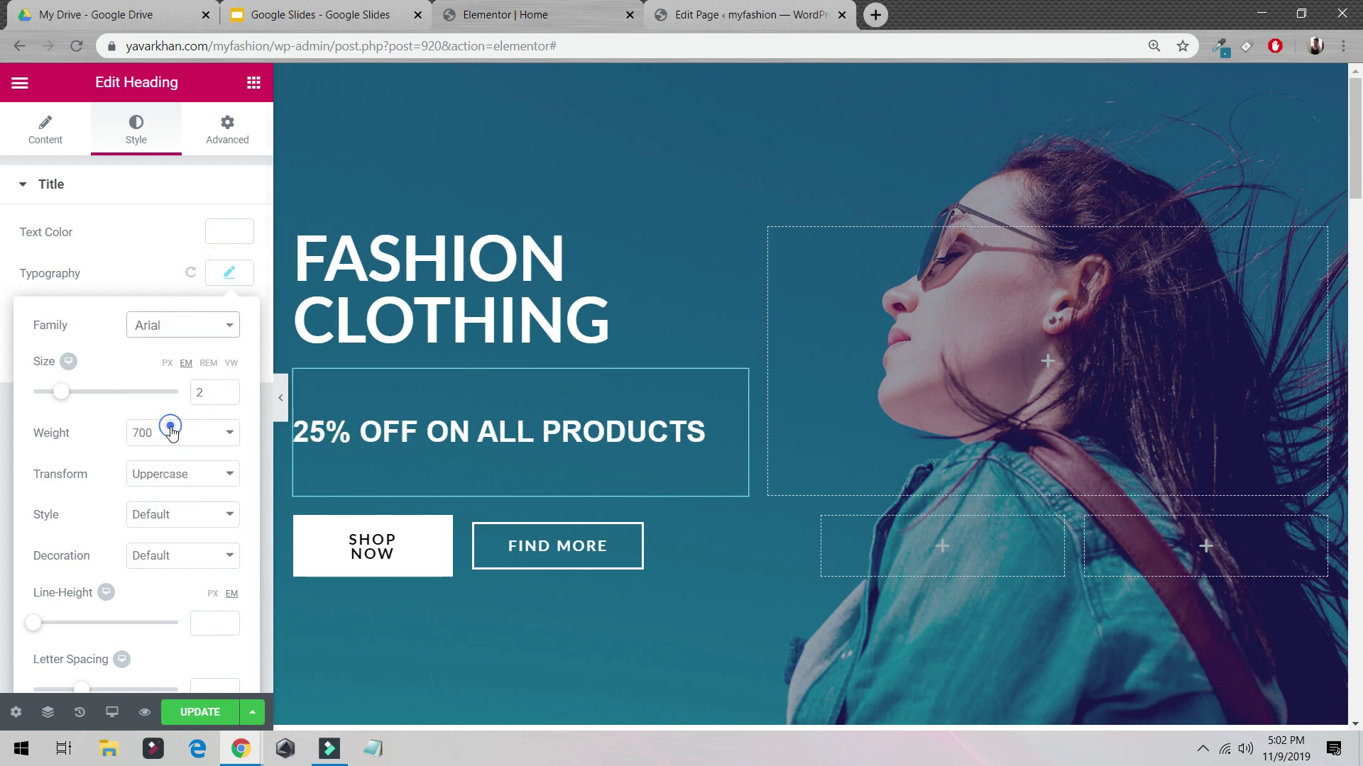
pyautogui.moveTo(62, 392); pyautogui.dragTo(63, 392)
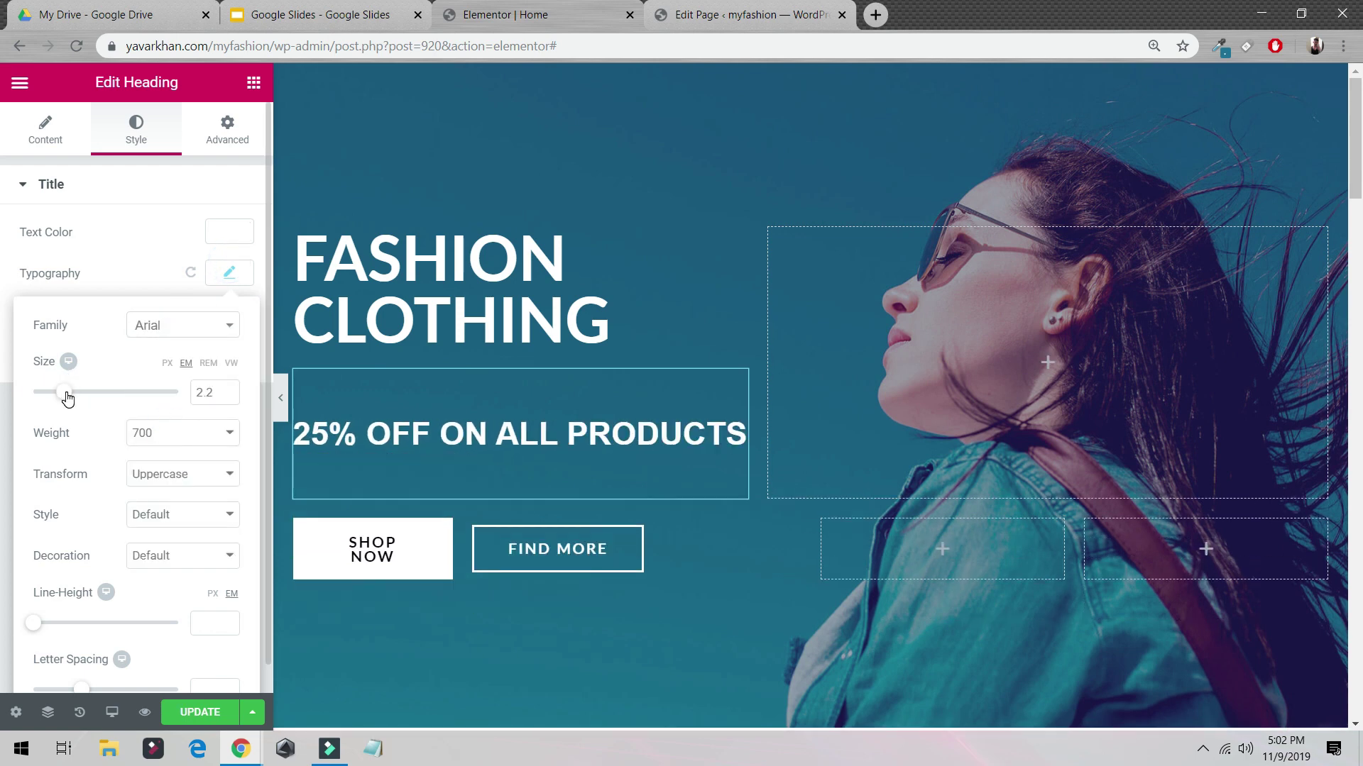
# - Lower the subheading's top margin to 6 and reduce its bottom margin
pyautogui.click(198, 137)
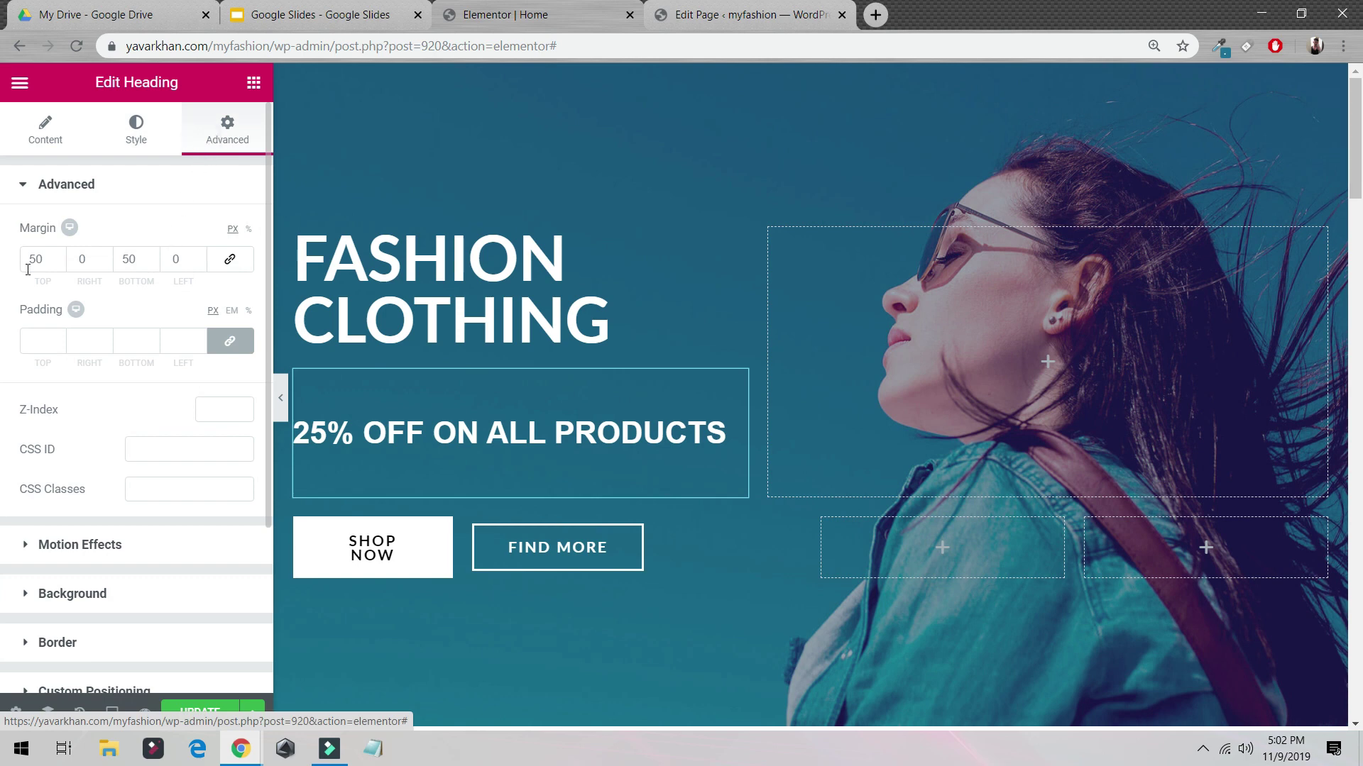
pyautogui.click(60, 266)
pyautogui.moveTo(59, 266); pyautogui.dragTo(60, 267)
pyautogui.moveTo(152, 263); pyautogui.dragTo(153, 262)
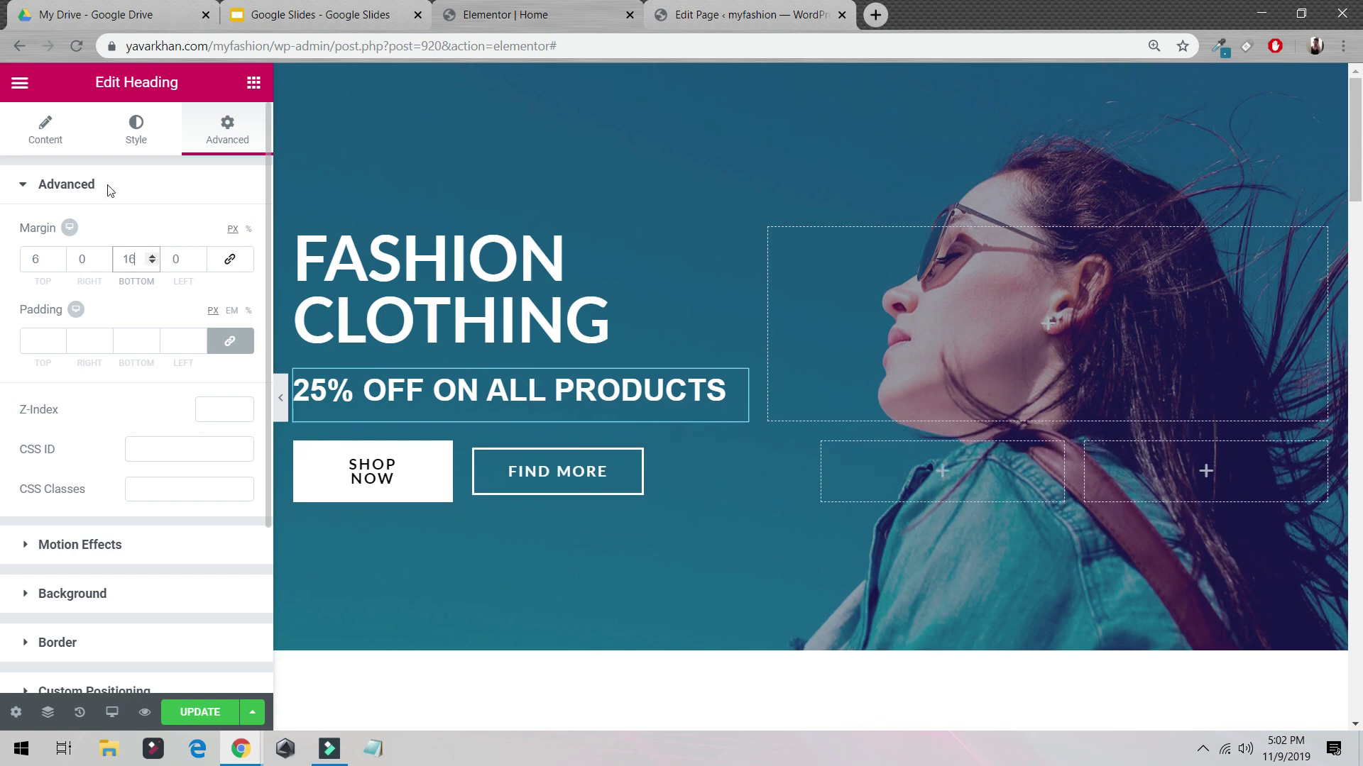
# - Fix the subheading text to read '25% OFF On all products' and update the homepage
pyautogui.click(53, 128)
pyautogui.click(186, 253)
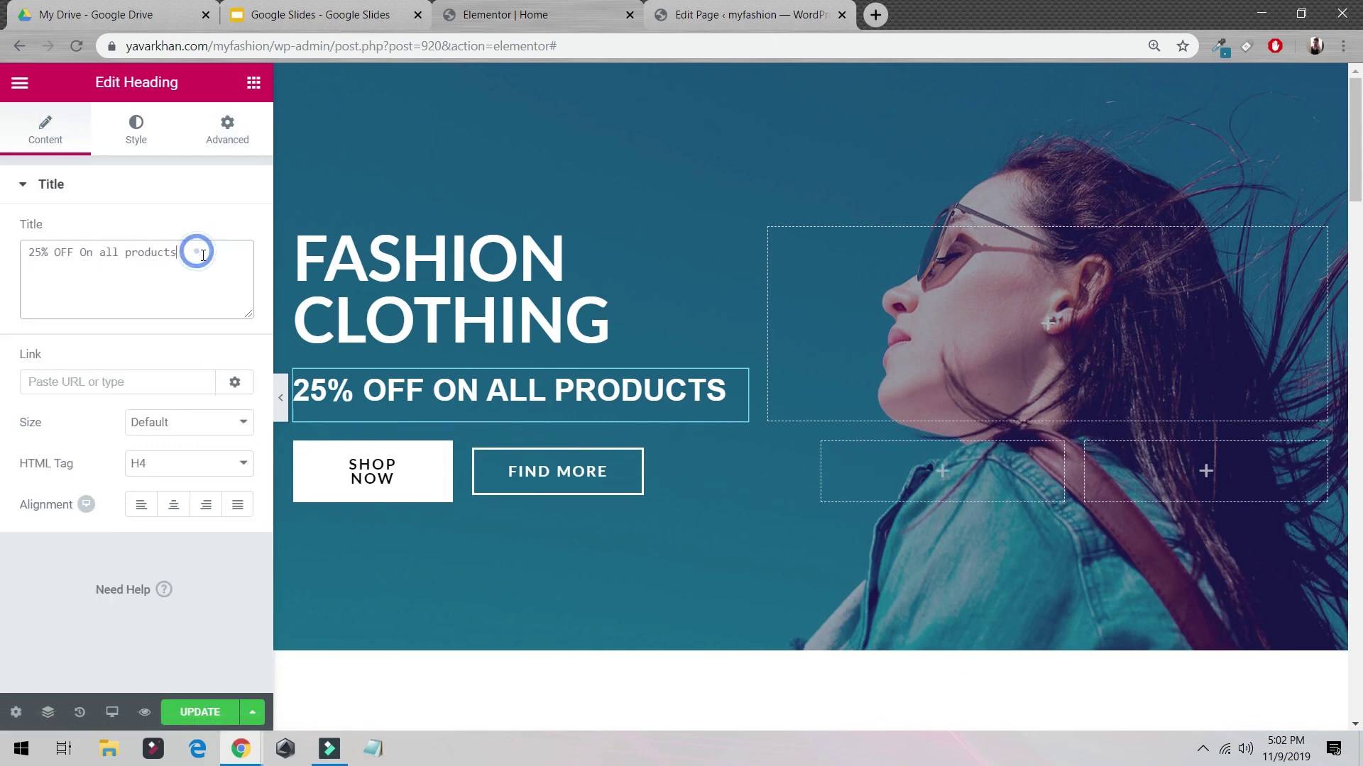
pyautogui.write('ssss\\\\')
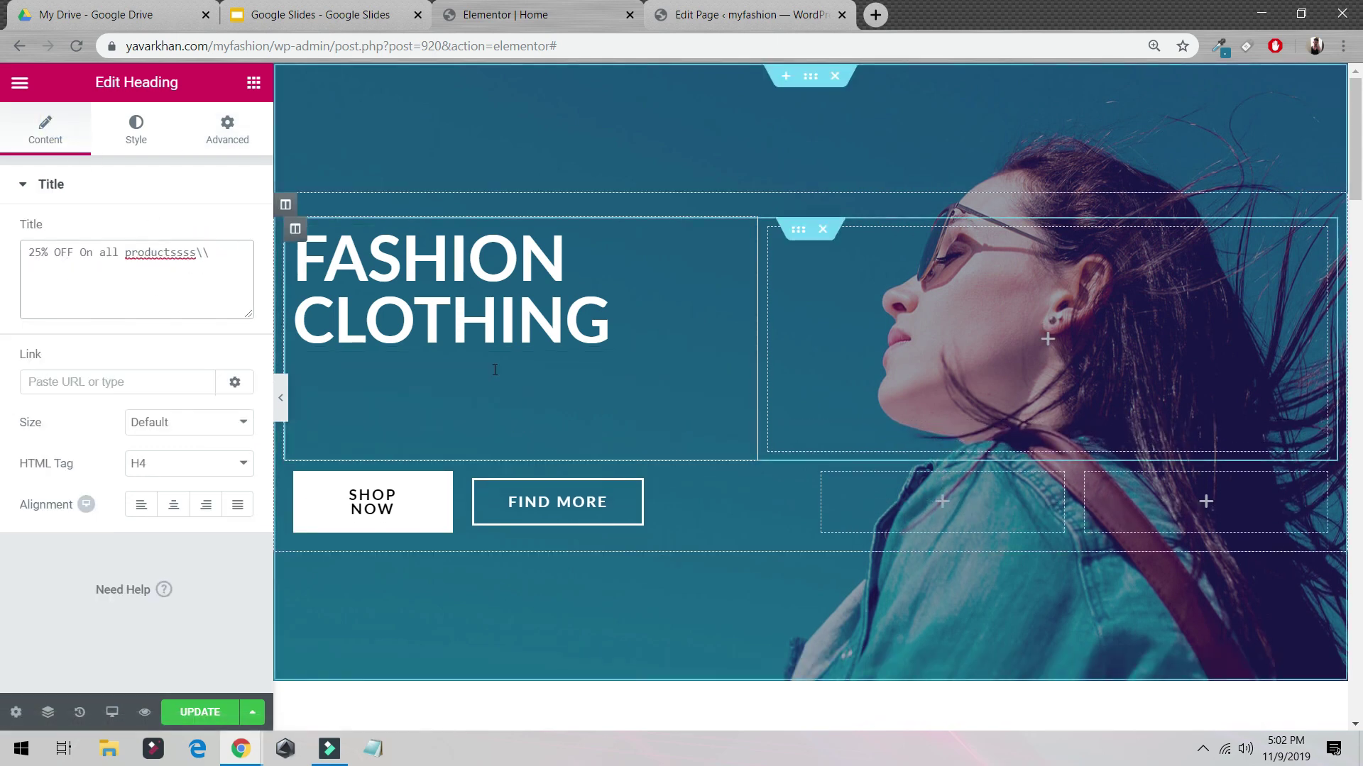
pyautogui.click(550, 421)
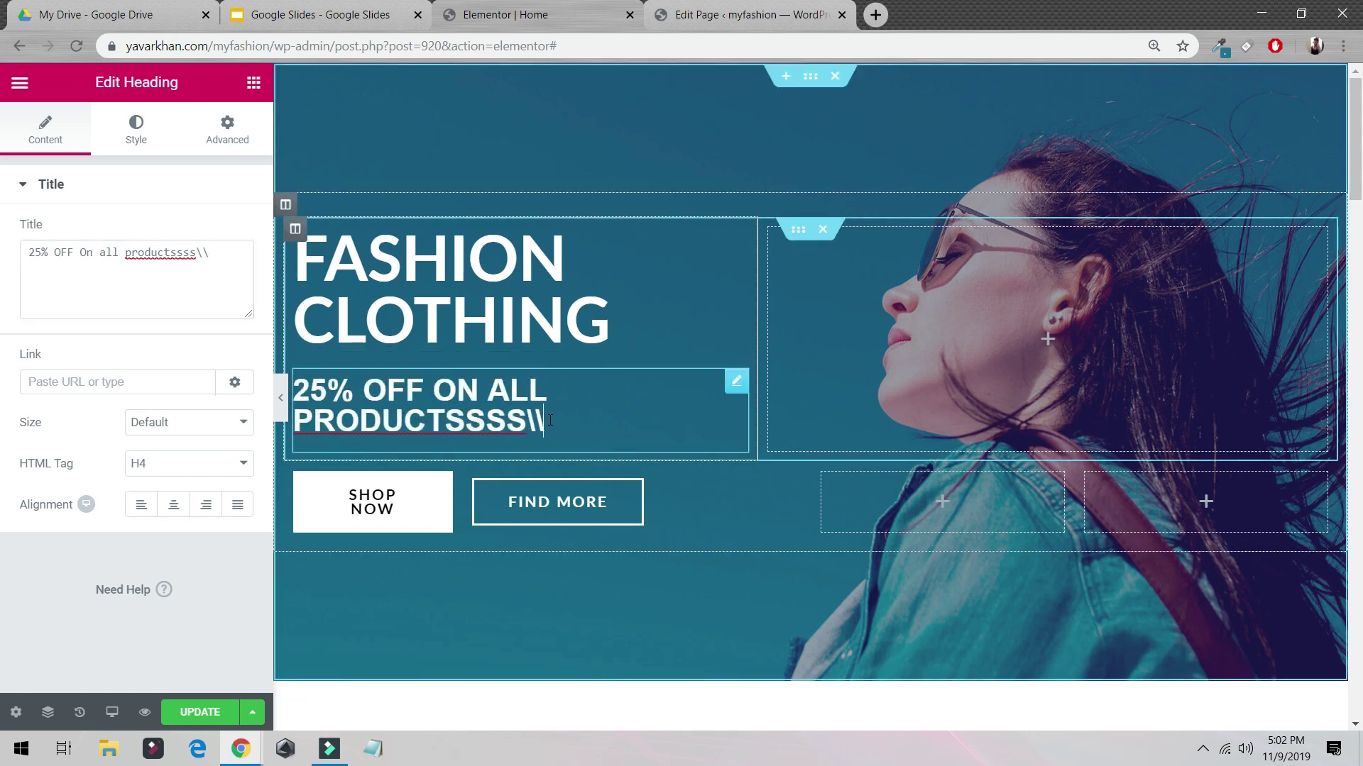
pyautogui.press('BackSpace')
pyautogui.press('BackSpace')
pyautogui.press('BackSpace')
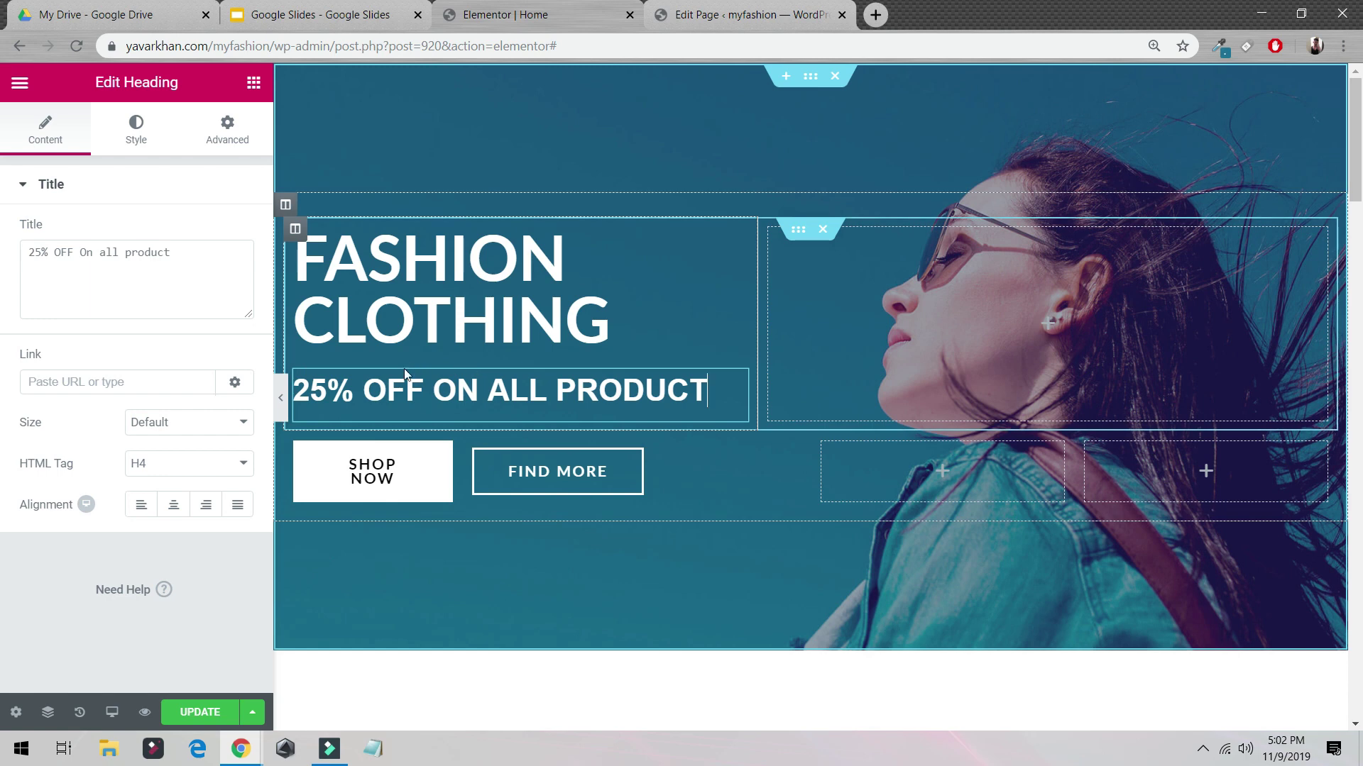
pyautogui.write('s')
pyautogui.click(200, 712)
pyautogui.click(281, 398)
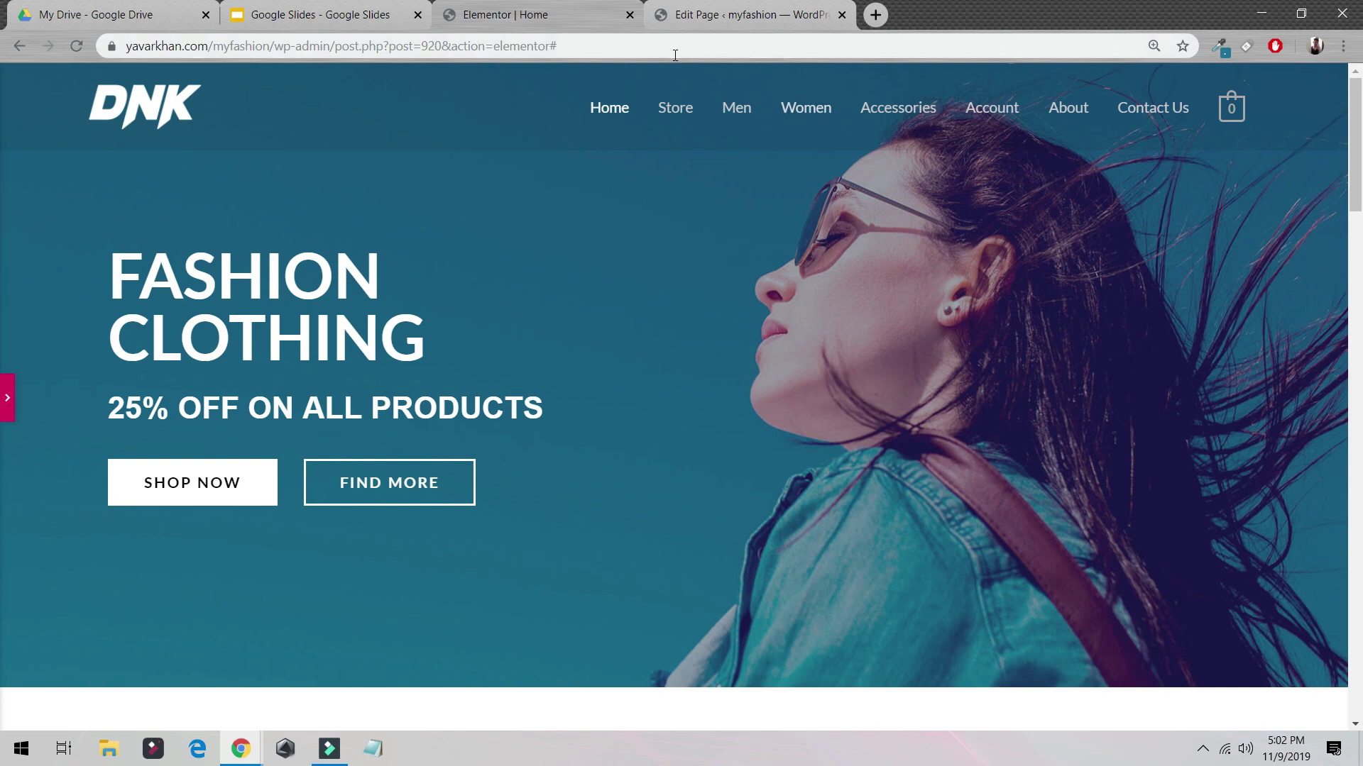
# - Go to Unsplash in a new tab and search for 'bikini' photos
pyautogui.click(890, 15)
pyautogui.write('unsp')
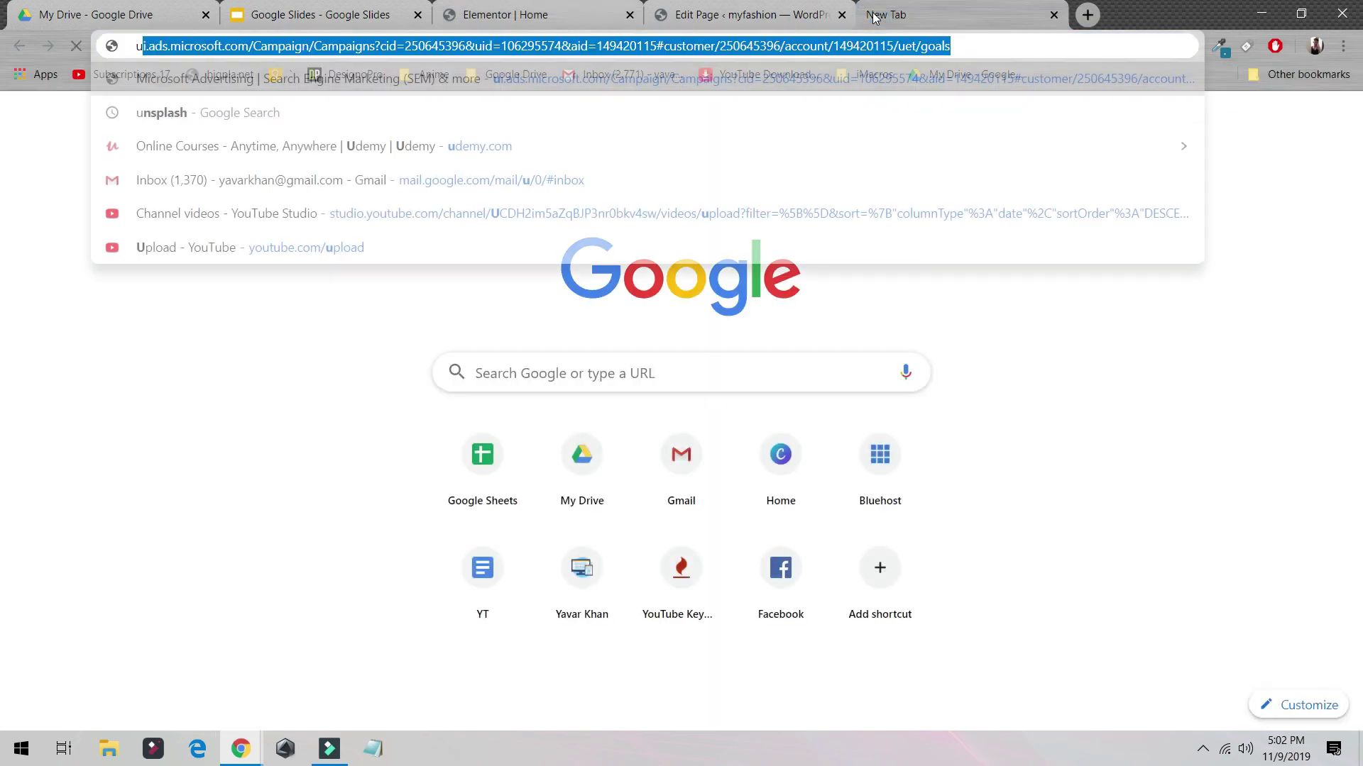
pyautogui.press('BackSpace')
pyautogui.write('o')
pyautogui.press('BackSpace')
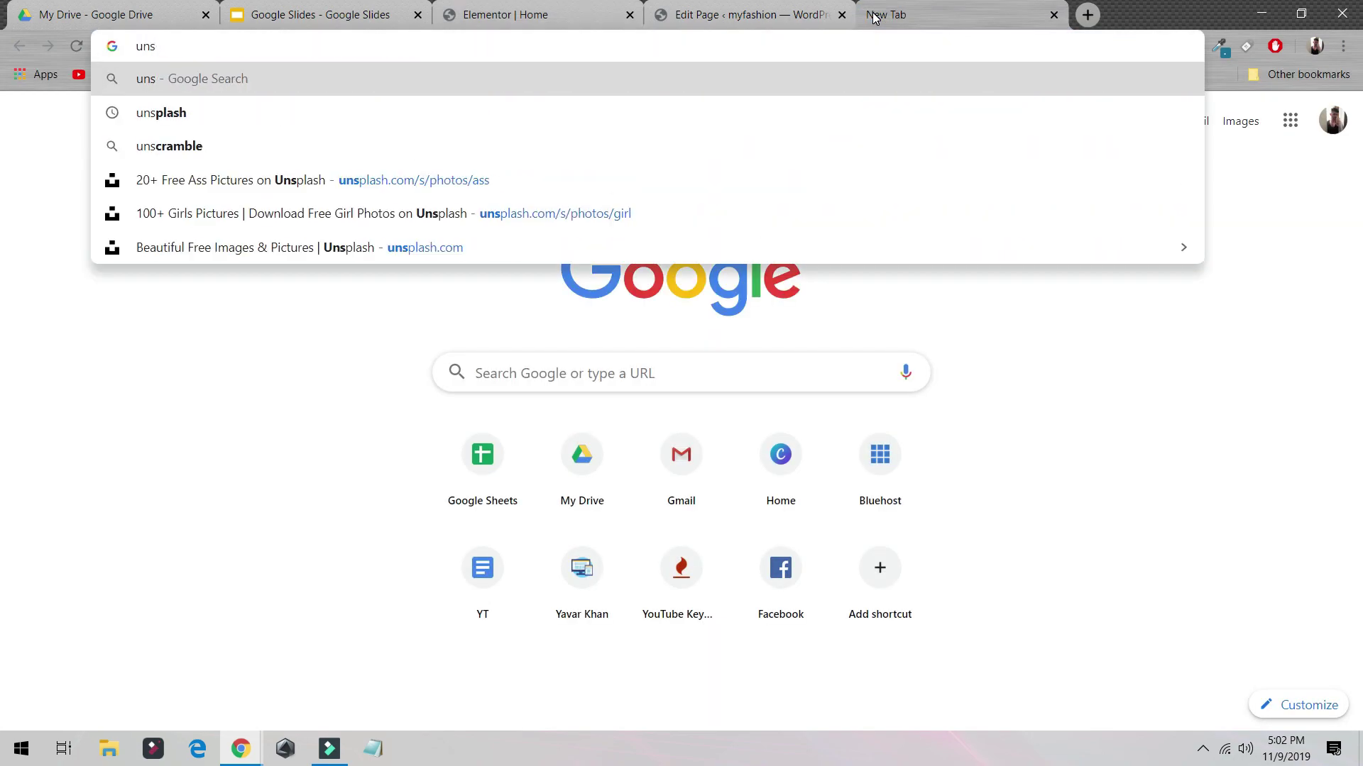
pyautogui.press('Down')
pyautogui.press('Return')
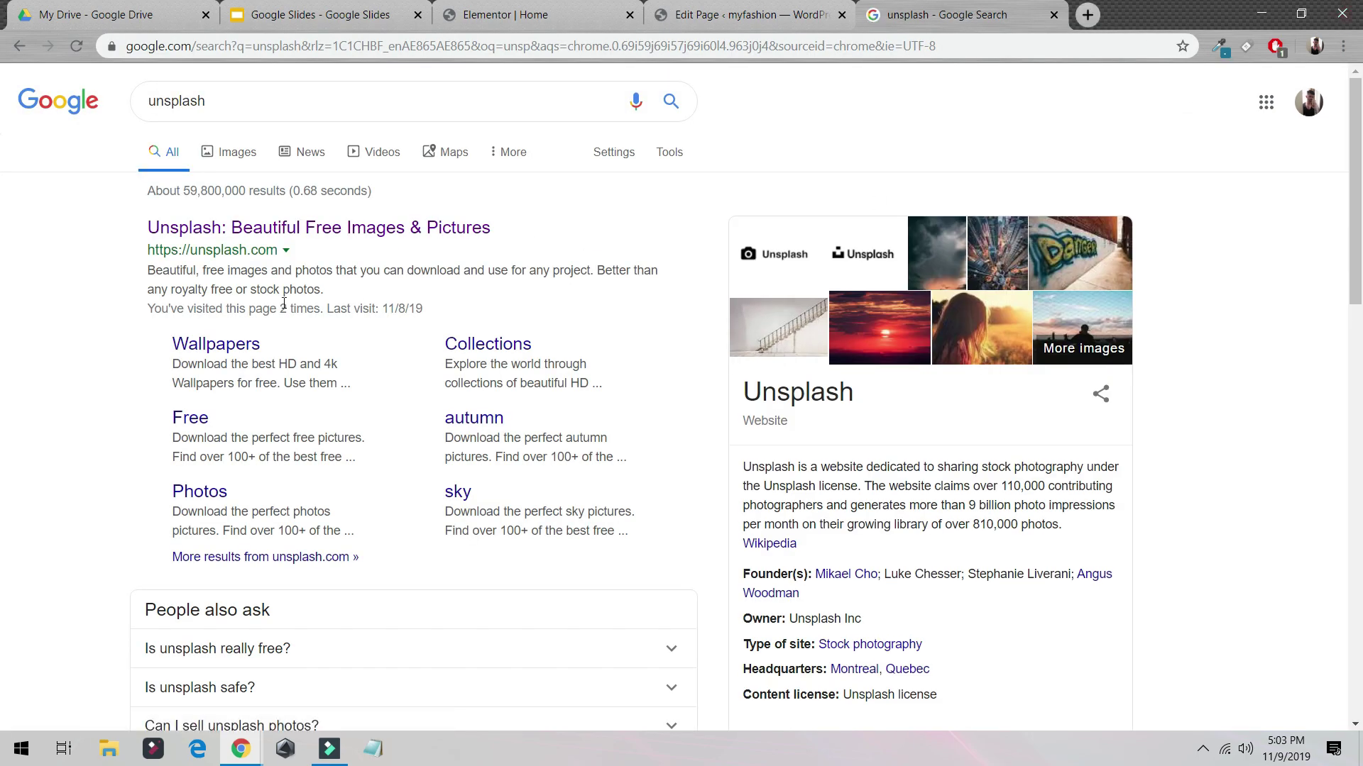
pyautogui.click(327, 242)
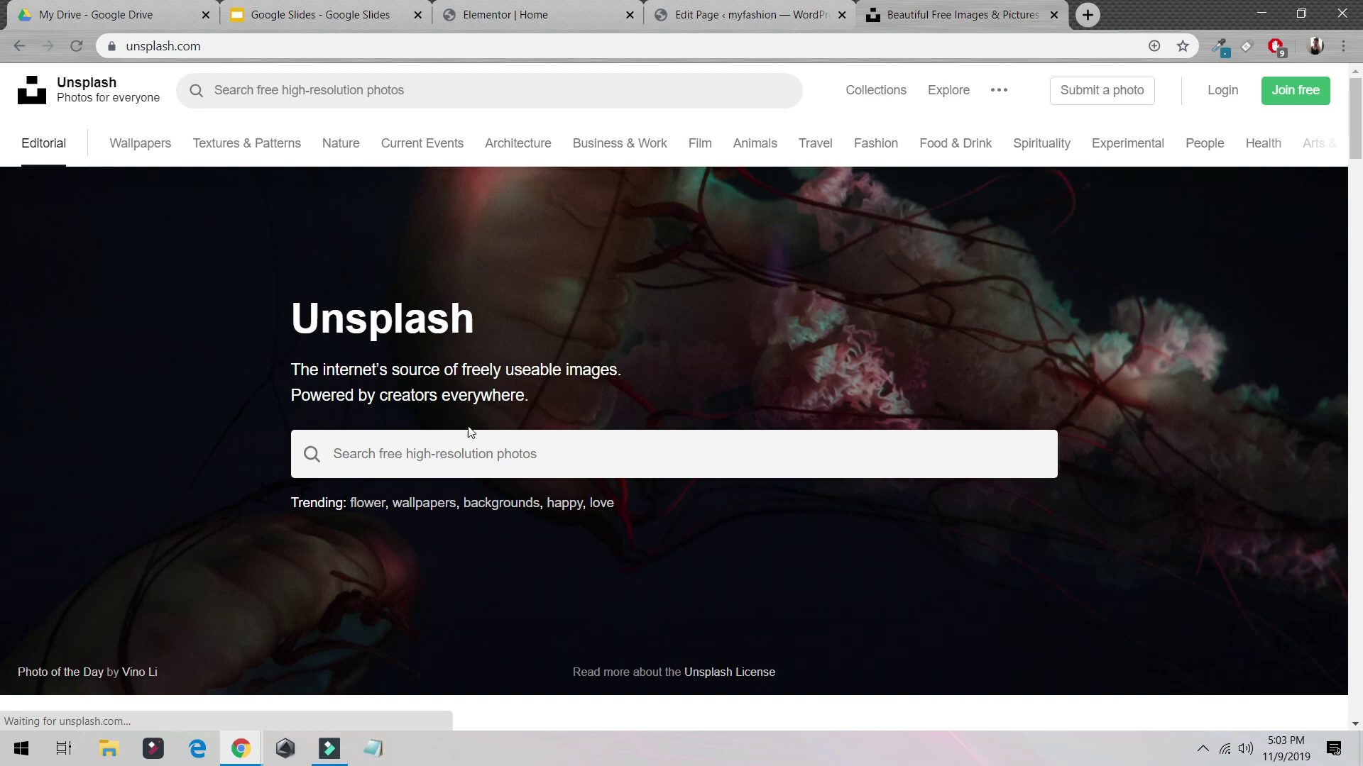
pyautogui.click(456, 454)
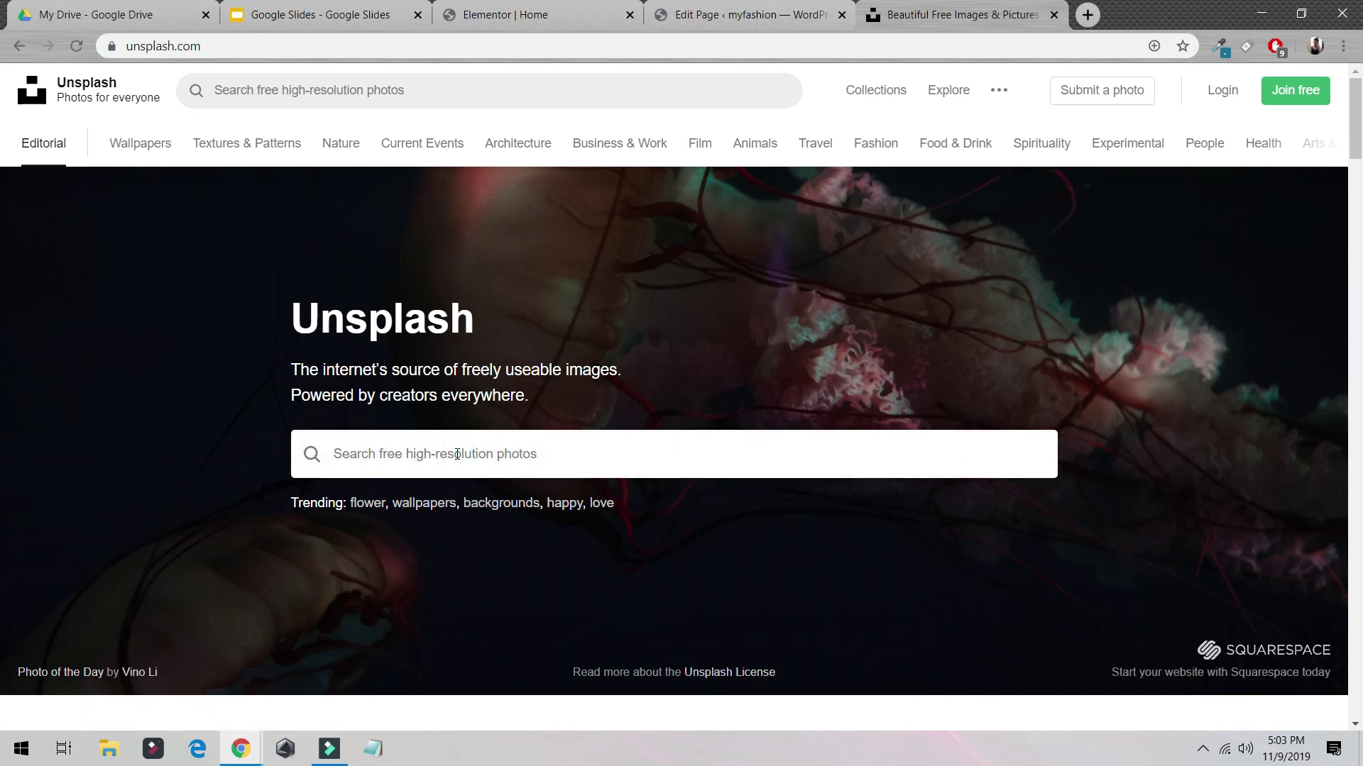
pyautogui.write('bikini')
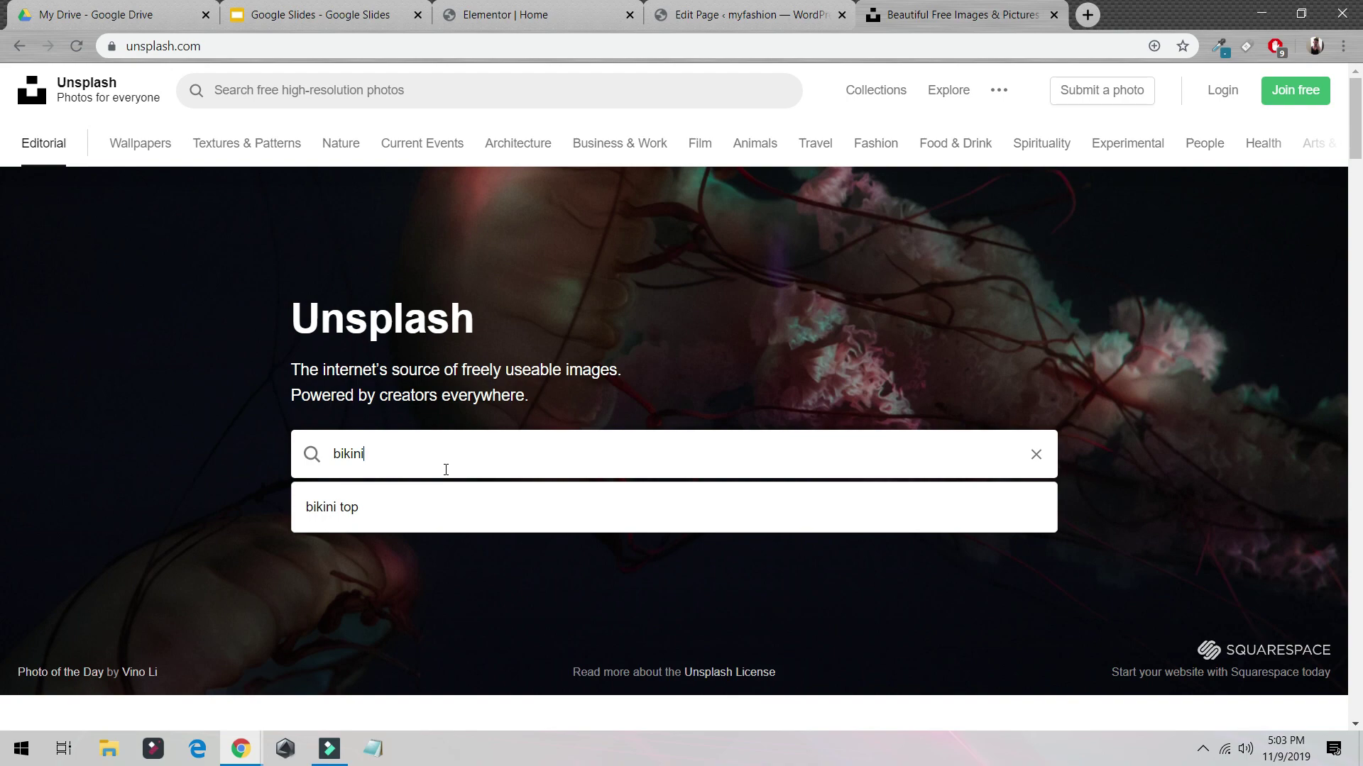
pyautogui.press('Return')
# - Download the woman-on-the-boat photo, copy its photographer credit, and return to the Elementor editor
pyautogui.scroll(-3, 444, 470)
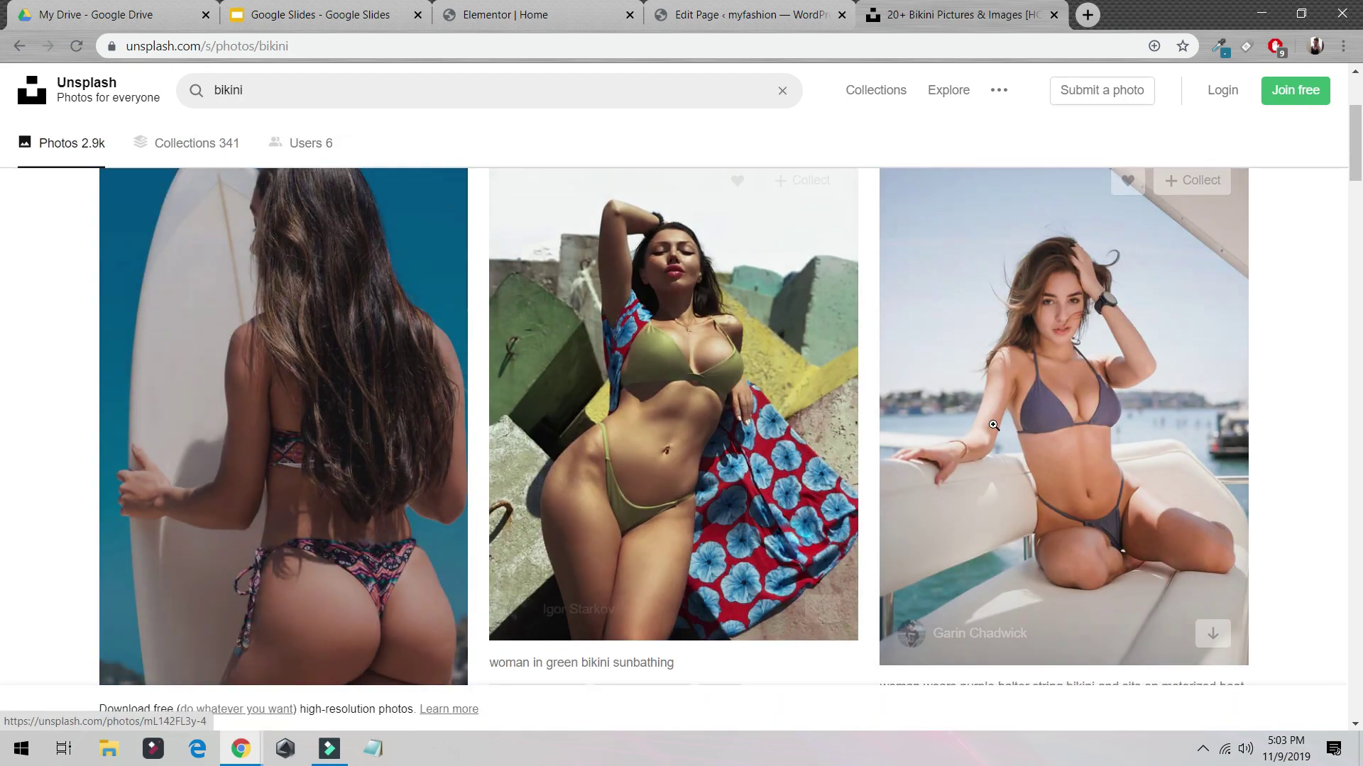
pyautogui.scroll(-4, 994, 430)
pyautogui.scroll(-4, 990, 437)
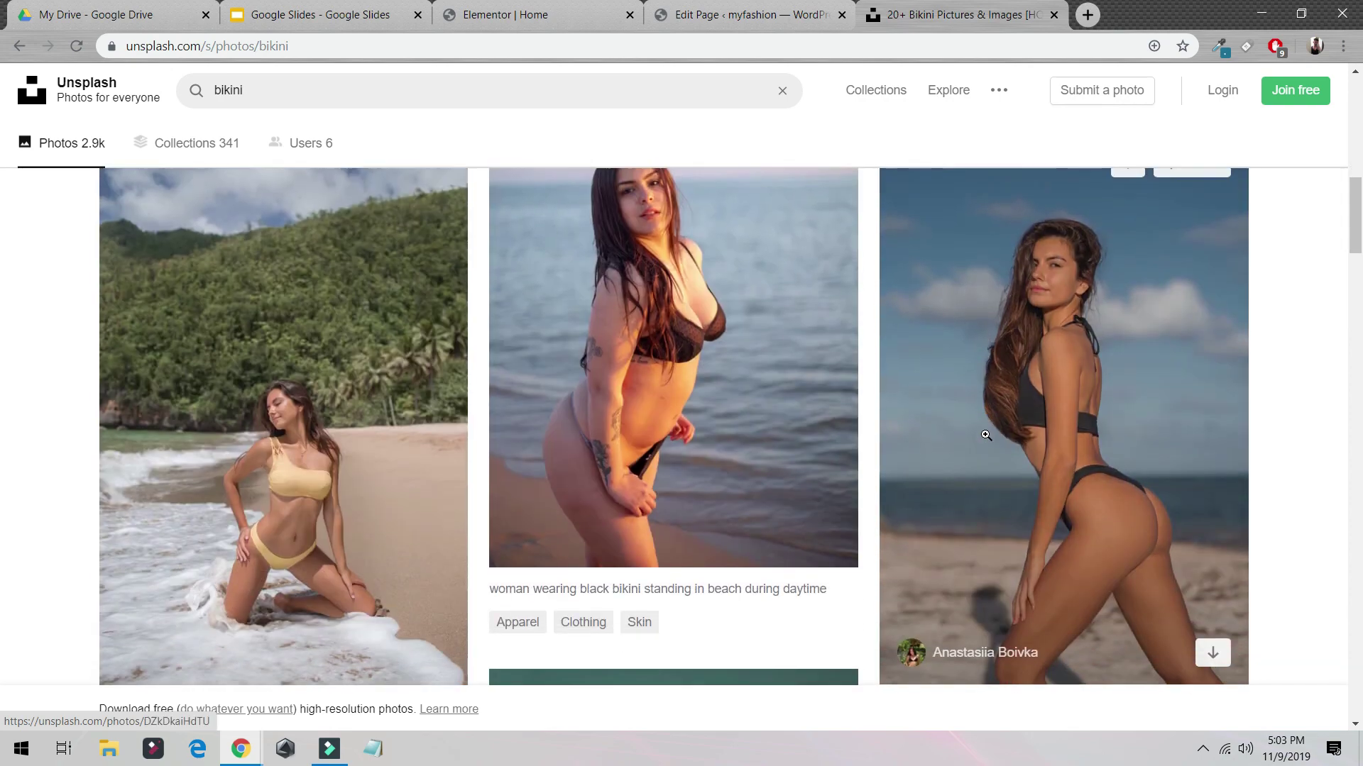
pyautogui.scroll(5, 986, 442)
pyautogui.scroll(3, 986, 441)
pyautogui.click(987, 442)
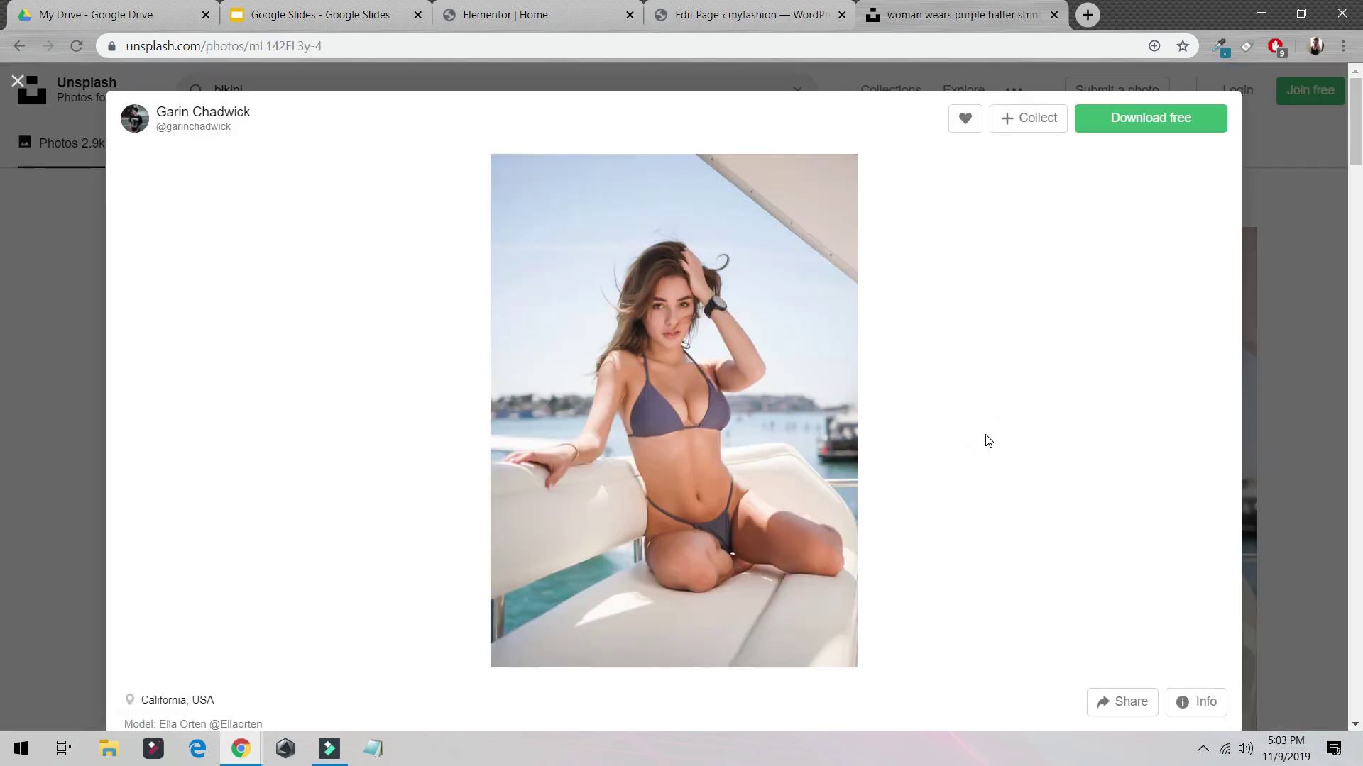
pyautogui.click(1121, 135)
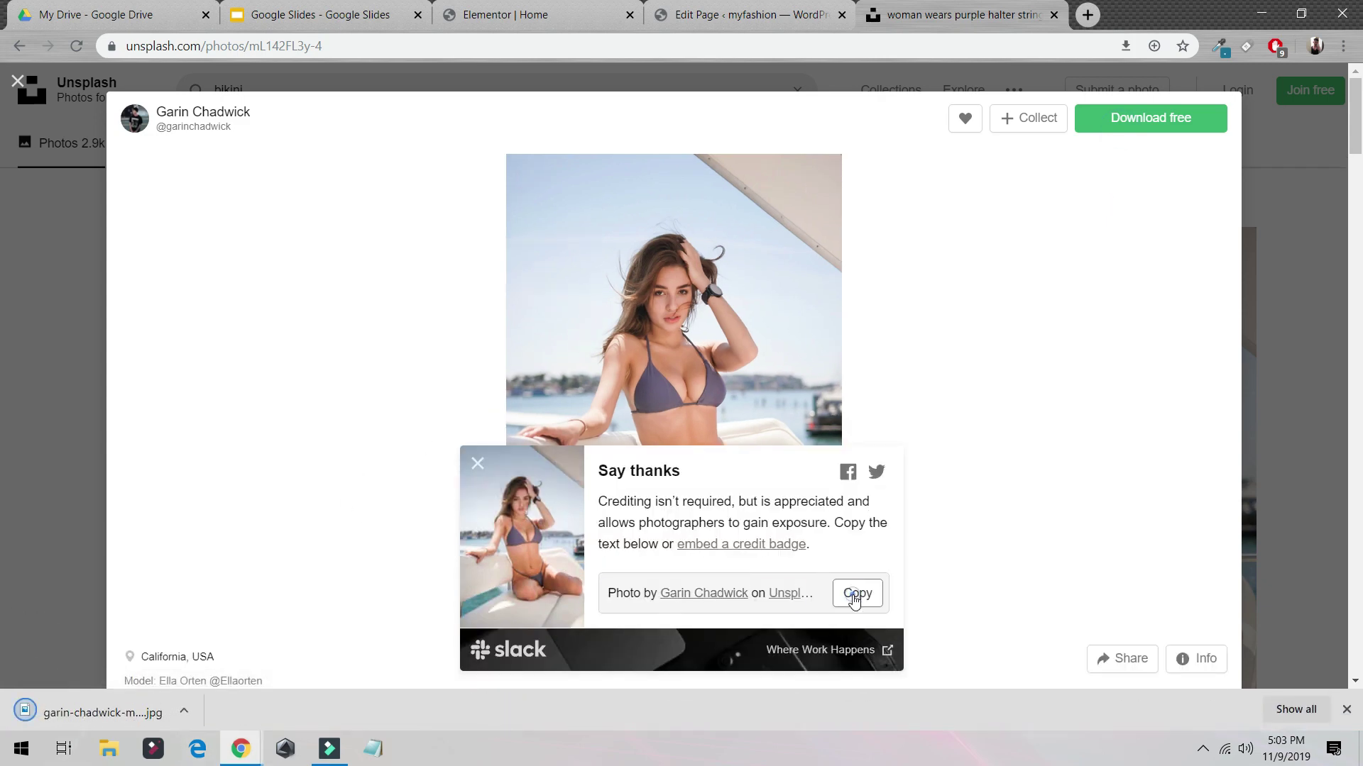
pyautogui.click(855, 596)
pyautogui.click(273, 46)
pyautogui.write('Photo by Garin Chadwick on Unsplash')
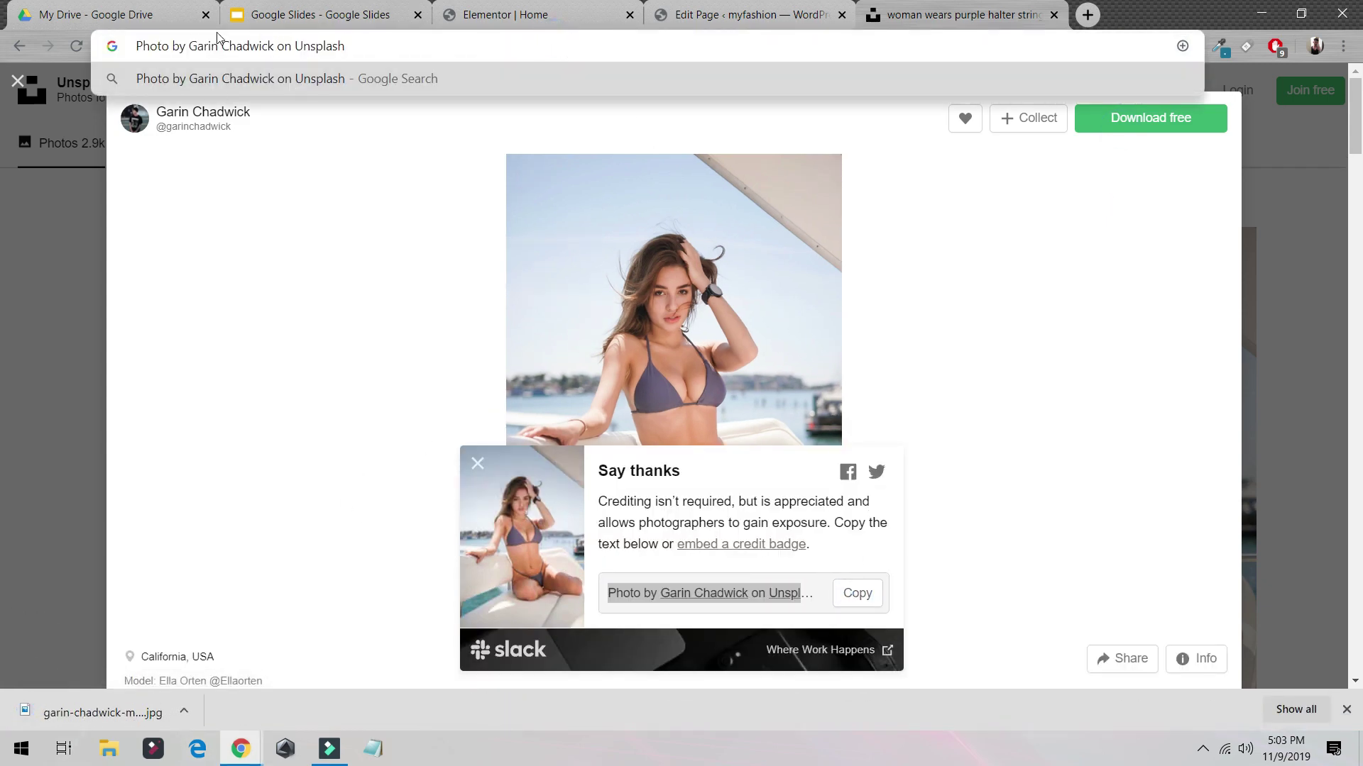
pyautogui.click(742, 14)
pyautogui.click(536, 11)
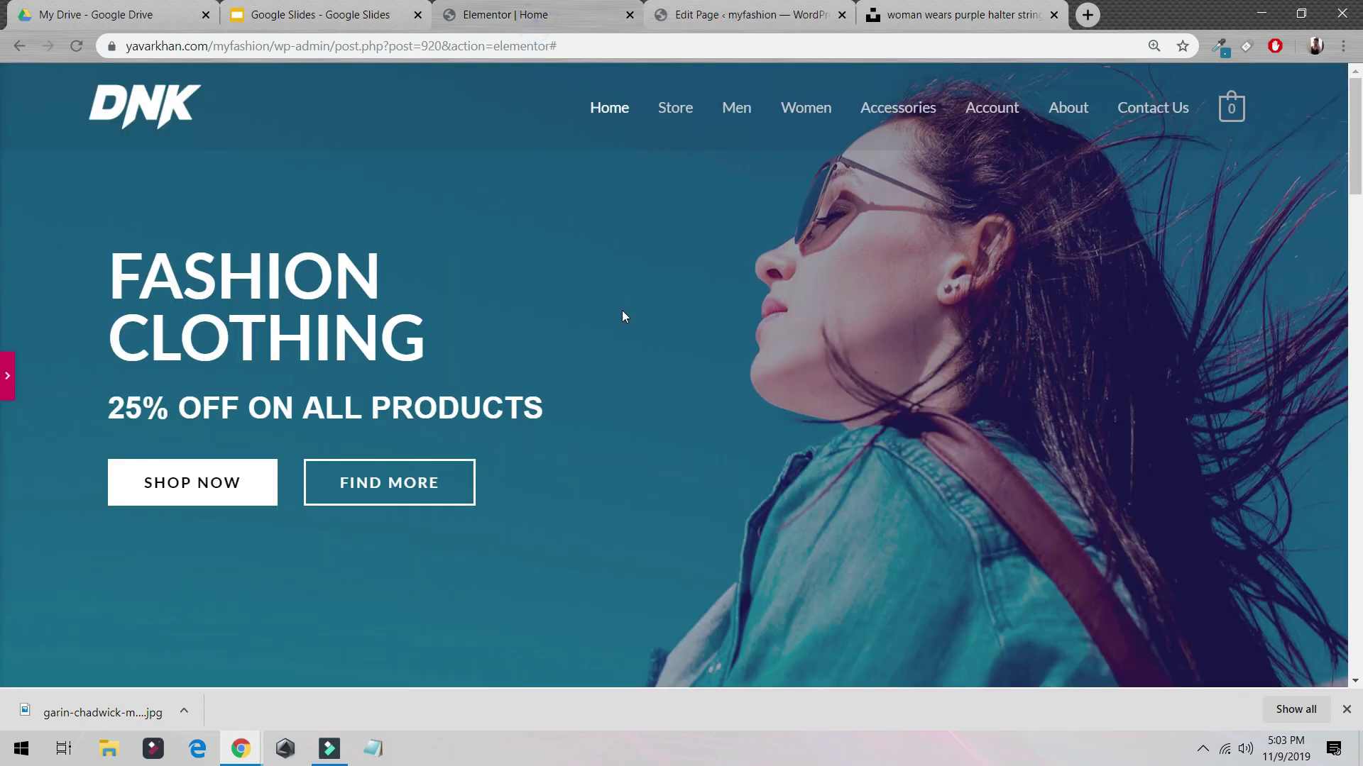
# - Upload the downloaded boat photo and set it as the hero section's background image
pyautogui.click(7, 380)
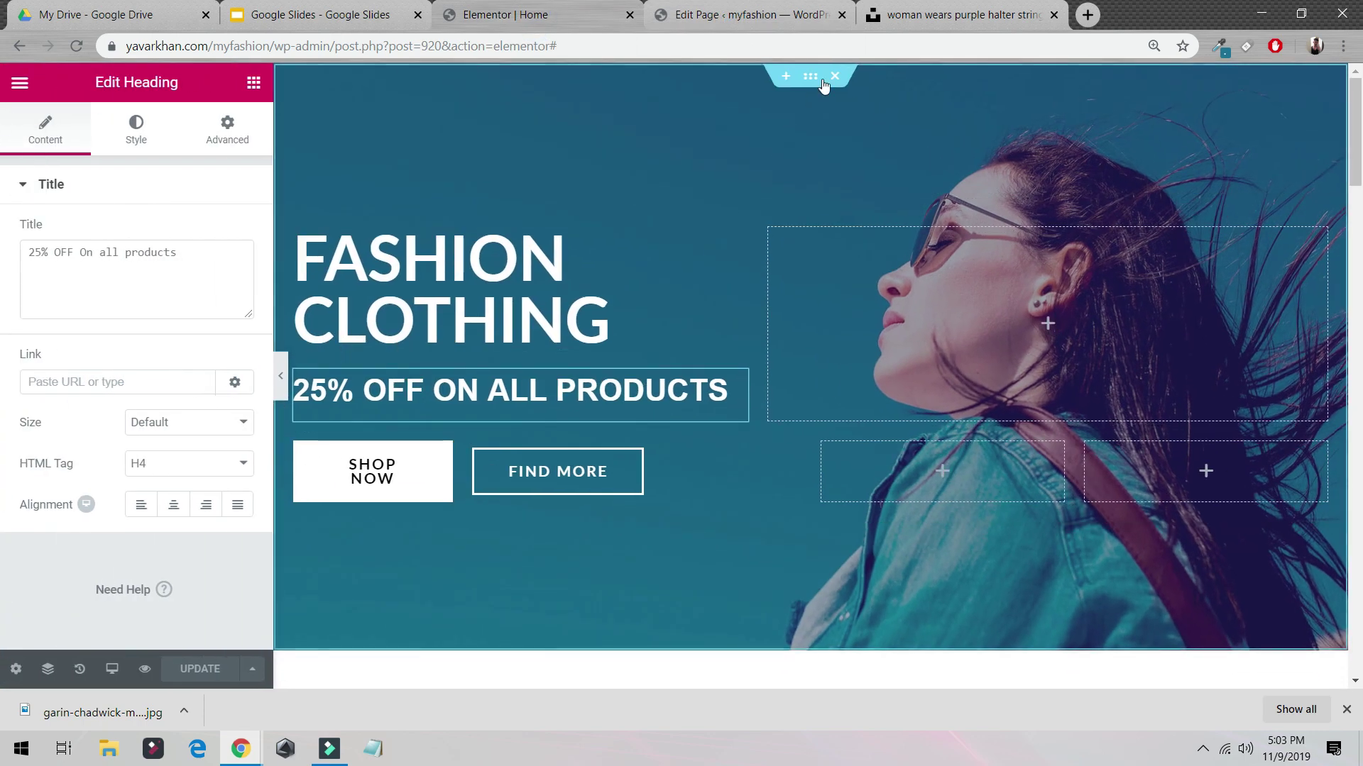
pyautogui.click(801, 77)
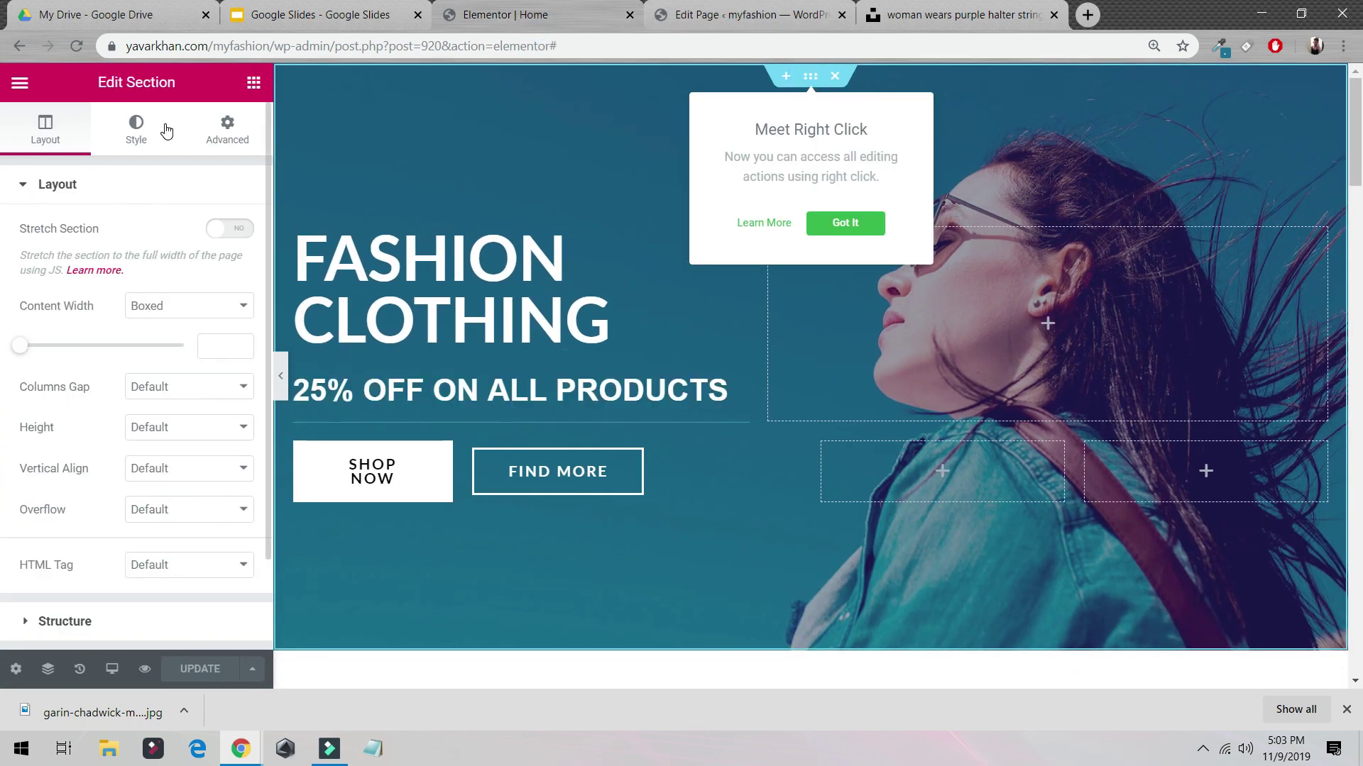
pyautogui.click(136, 129)
pyautogui.click(190, 416)
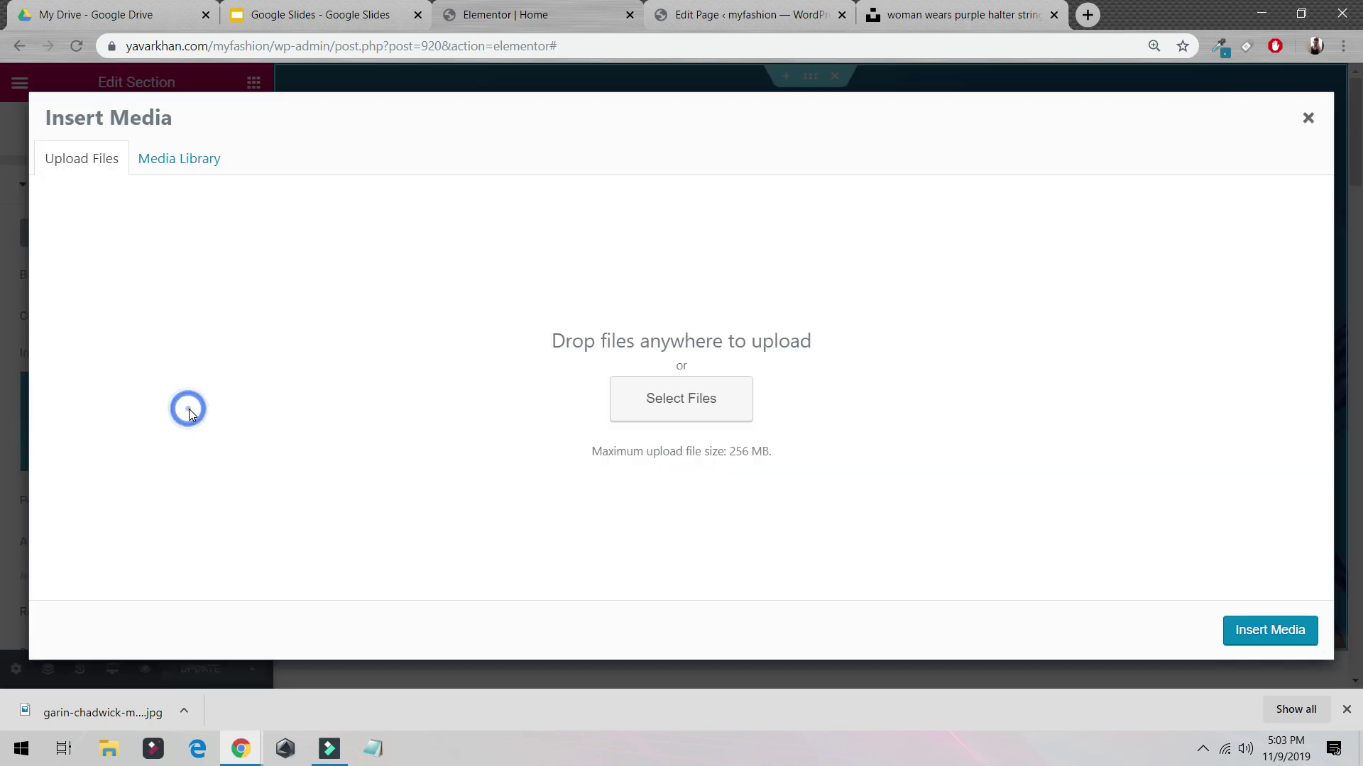
pyautogui.moveTo(92, 710); pyautogui.dragTo(301, 406)
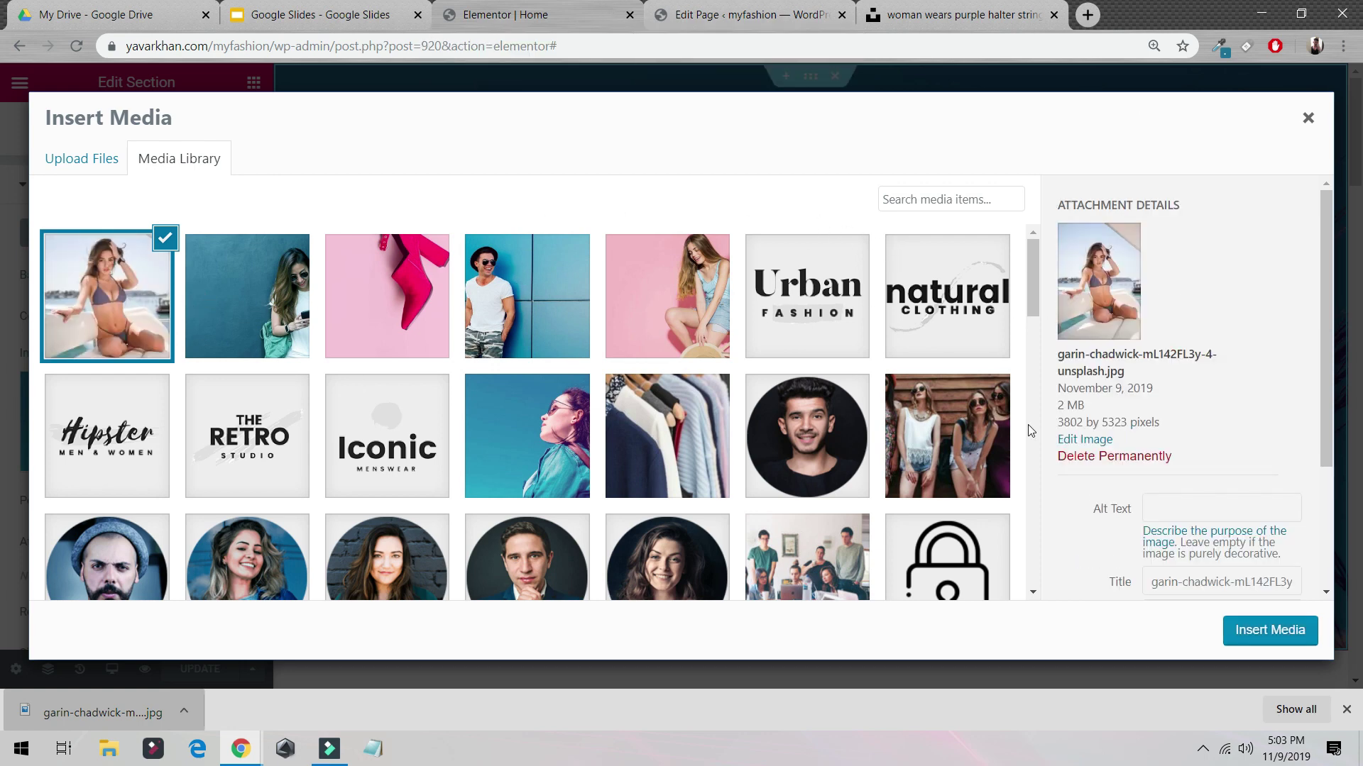
pyautogui.click(1270, 632)
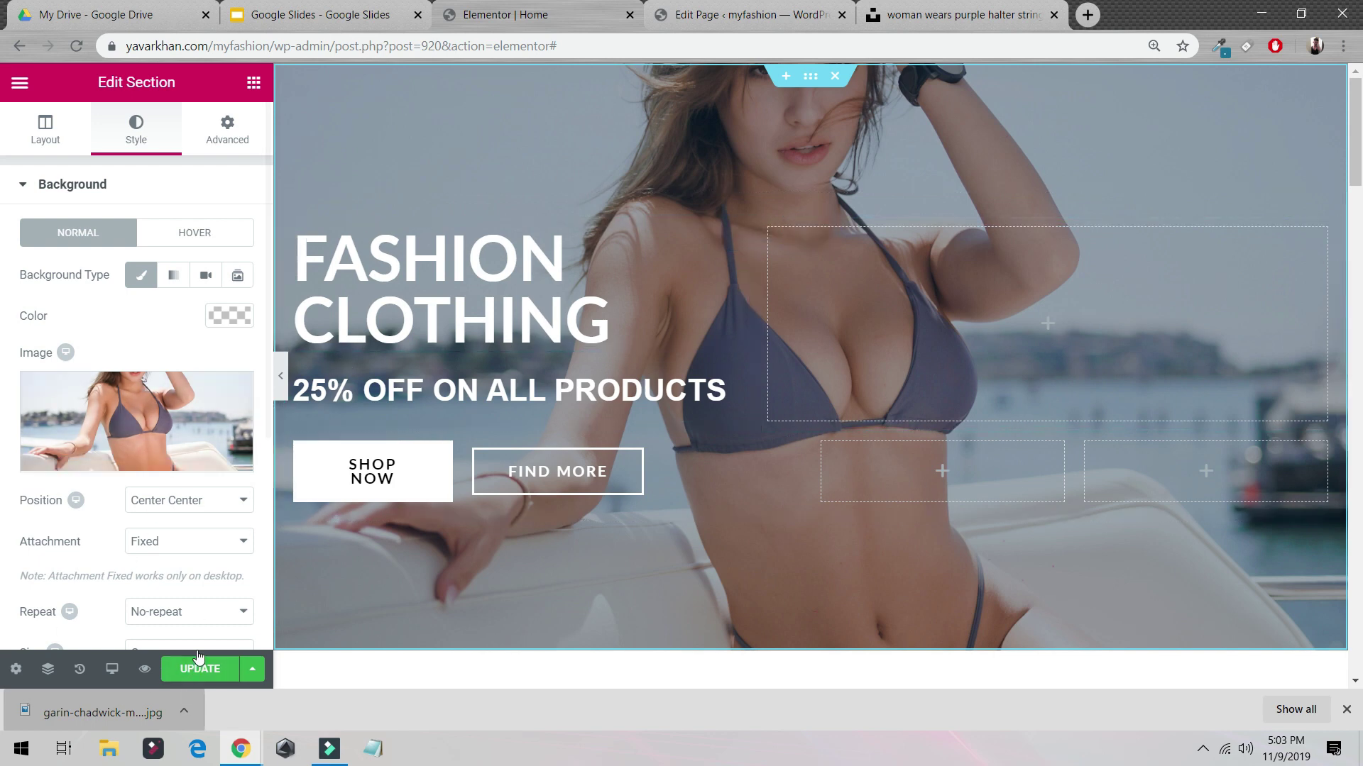
# - Save the homepage and preview it without the editor panel
pyautogui.click(187, 683)
pyautogui.click(280, 376)
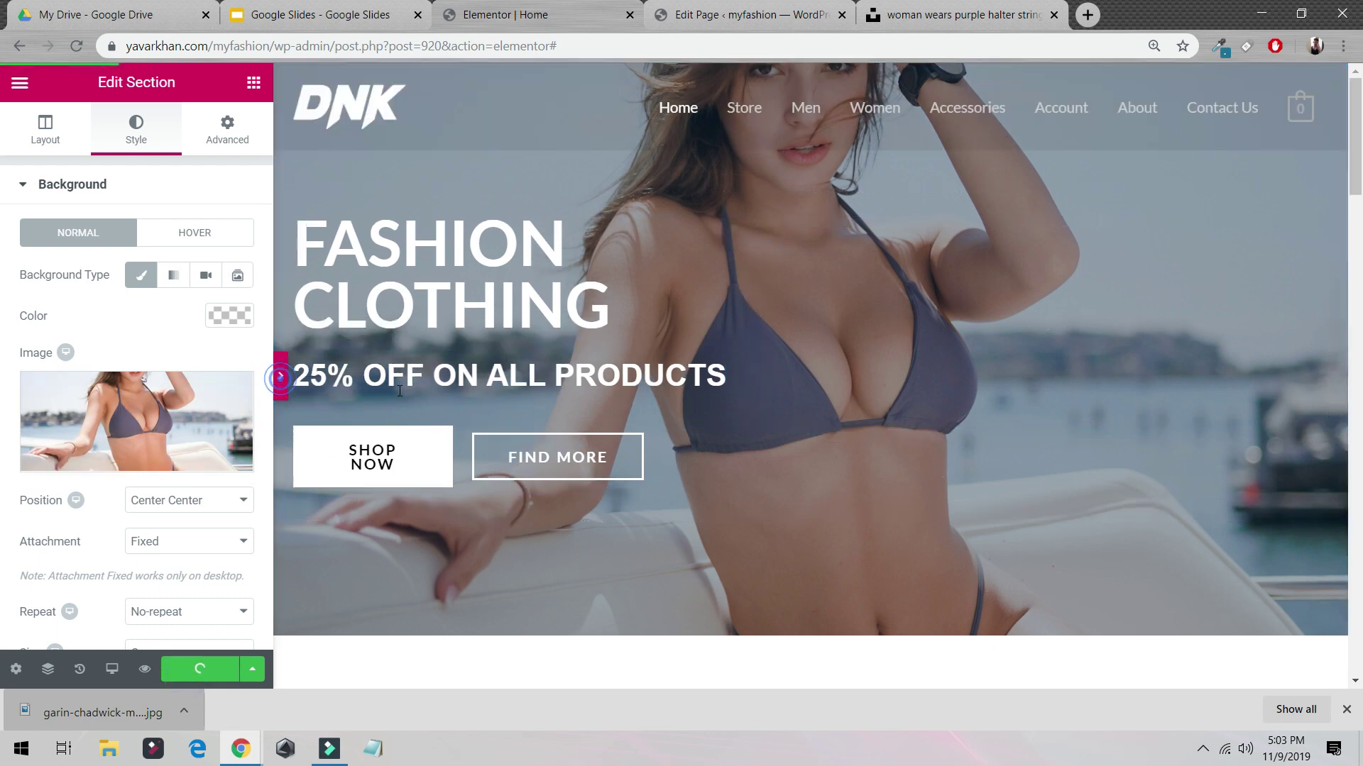
pyautogui.scroll(-10, 683, 442)
pyautogui.scroll(10, 697, 441)
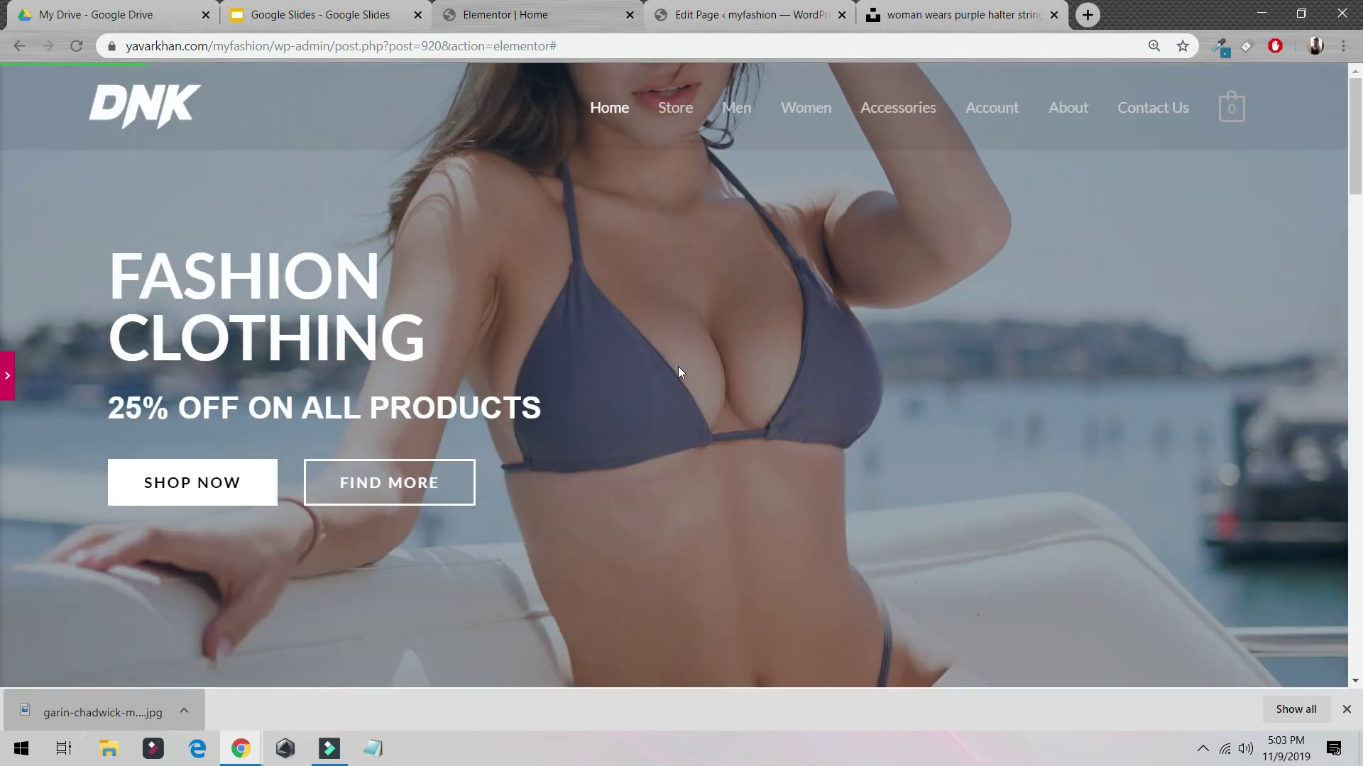
# - Try the hero background positions Top Left through Bottom Center, ending on Default
pyautogui.click(9, 376)
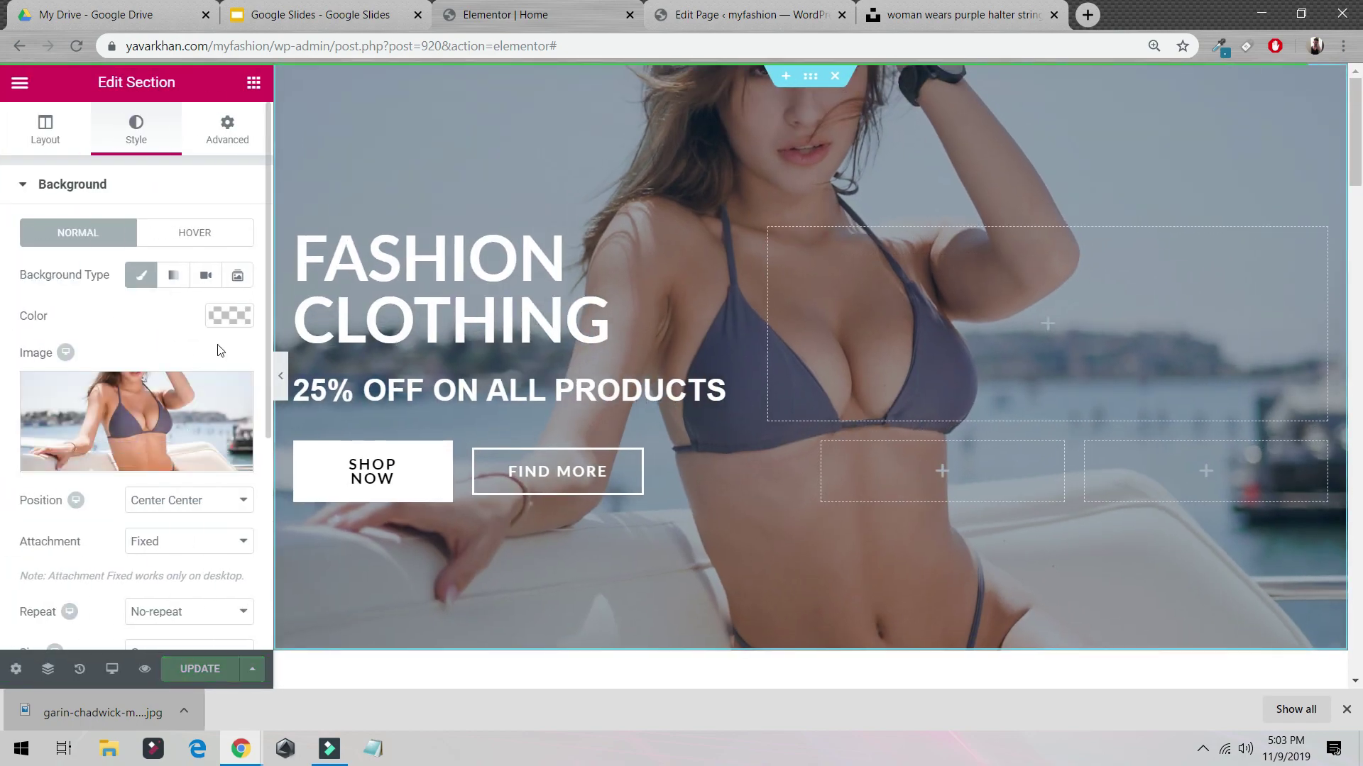
pyautogui.click(173, 507)
pyautogui.click(176, 531)
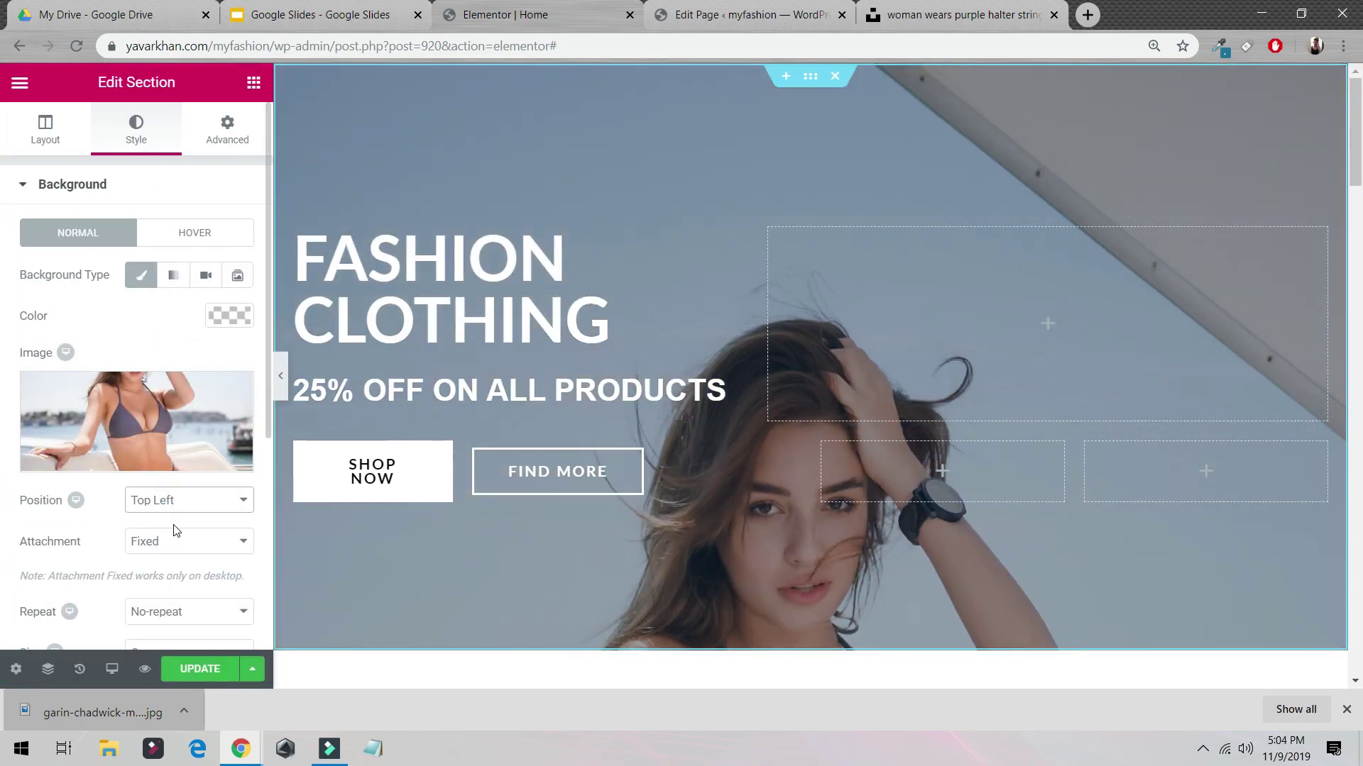
pyautogui.click(177, 511)
pyautogui.click(174, 552)
pyautogui.click(181, 504)
pyautogui.click(164, 581)
pyautogui.click(183, 504)
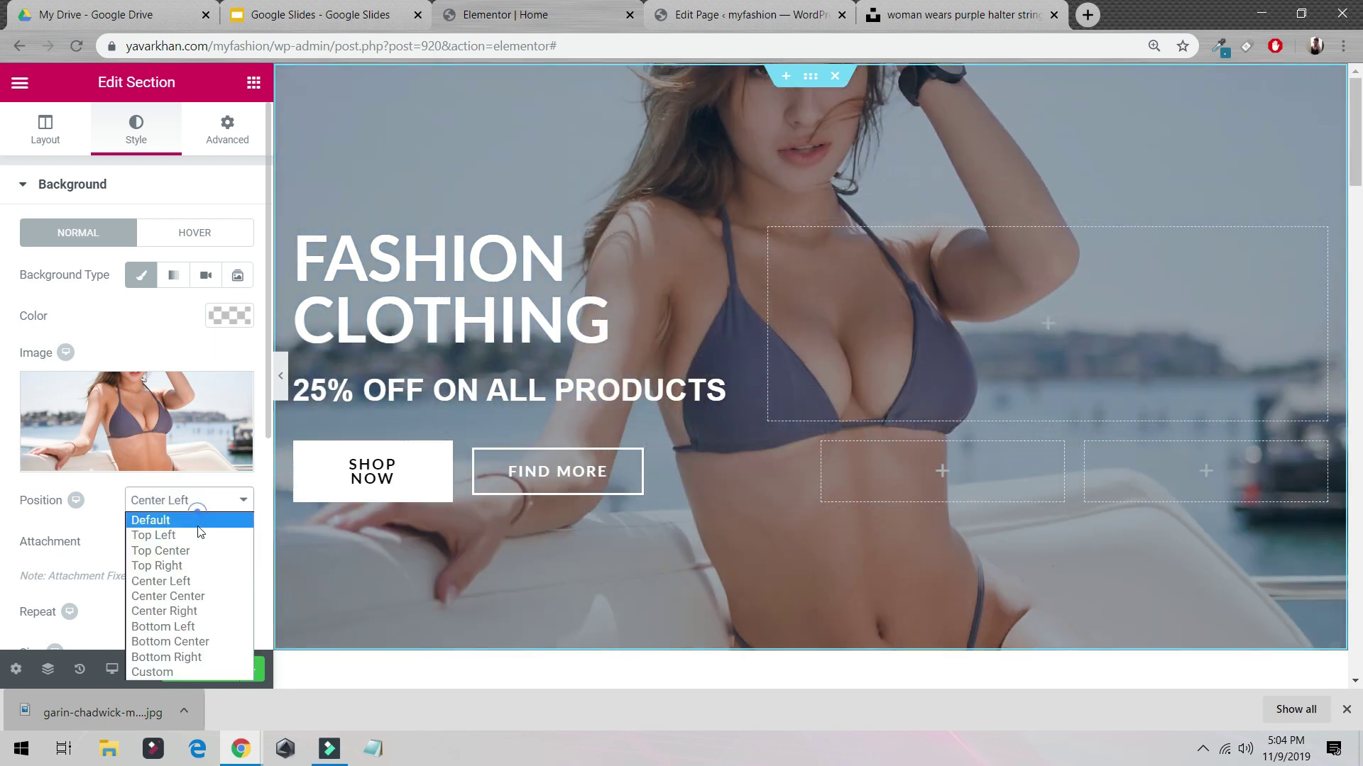
pyautogui.click(173, 611)
pyautogui.click(181, 500)
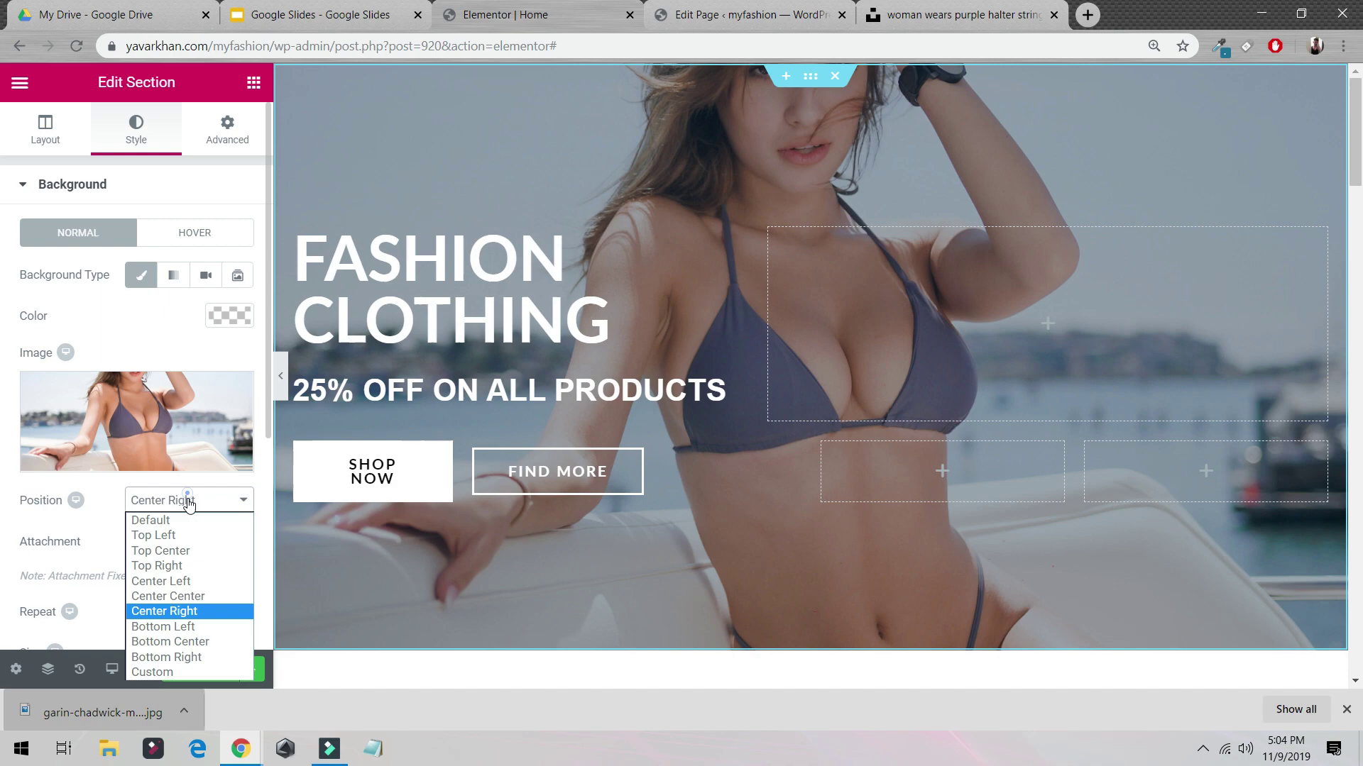
pyautogui.click(175, 628)
pyautogui.click(196, 502)
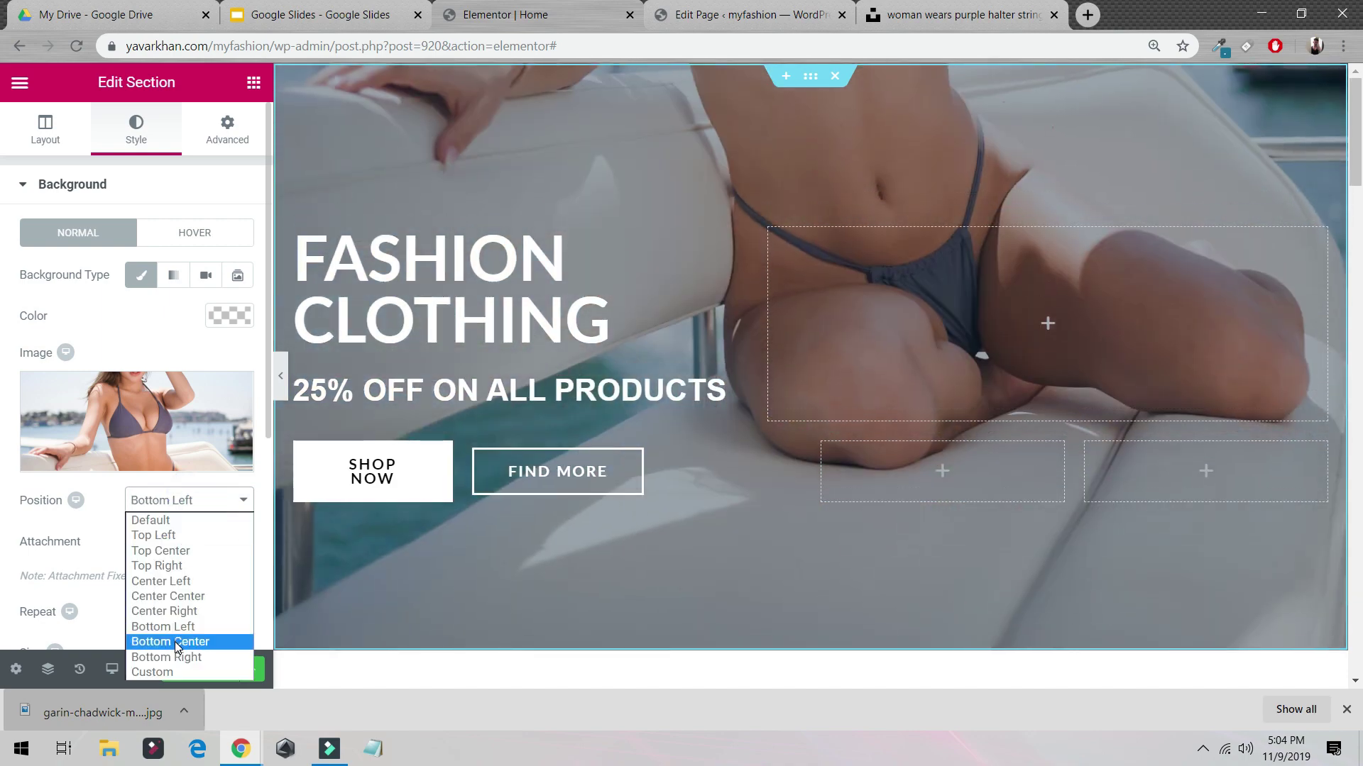
pyautogui.click(175, 642)
pyautogui.click(186, 501)
pyautogui.click(204, 646)
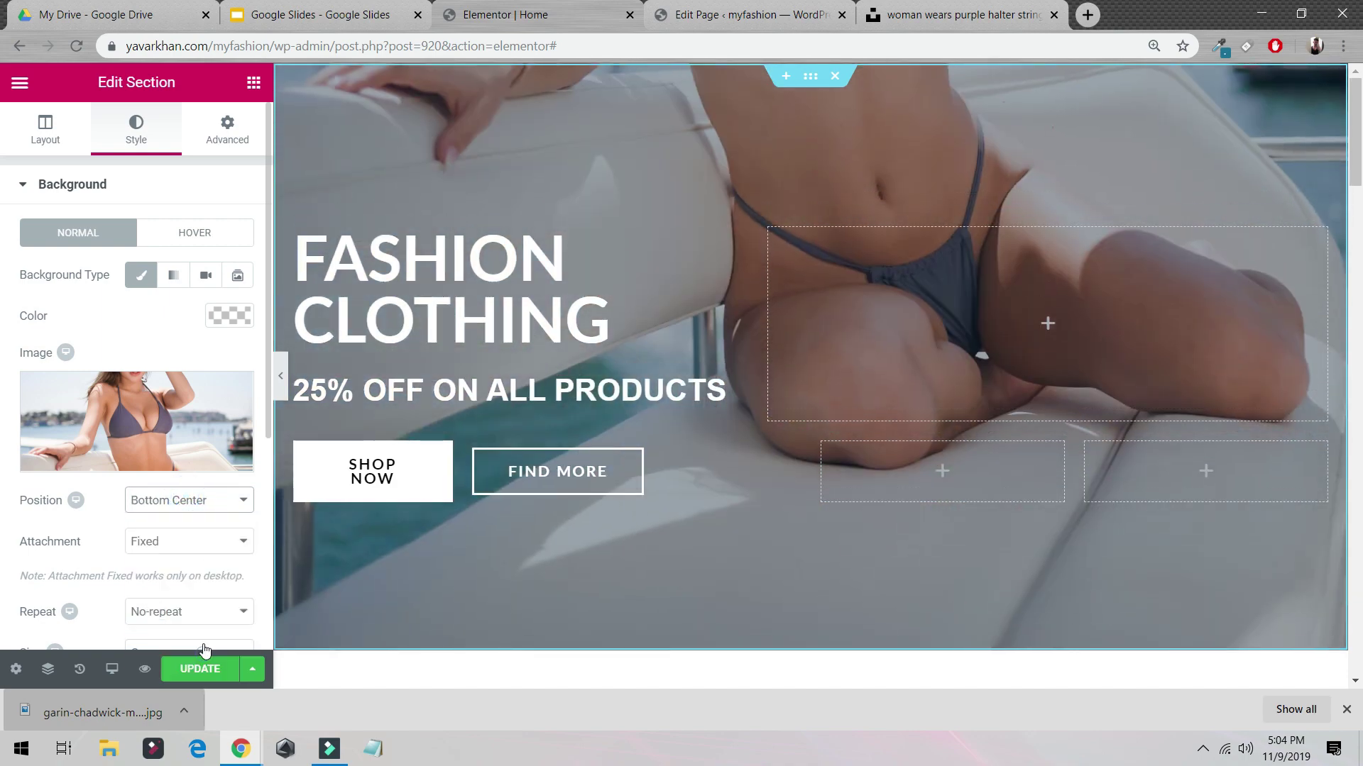
pyautogui.click(208, 508)
pyautogui.click(196, 515)
# - Try a custom background width of about 78, then Auto, then return the size to Default
pyautogui.scroll(-5, 438, 523)
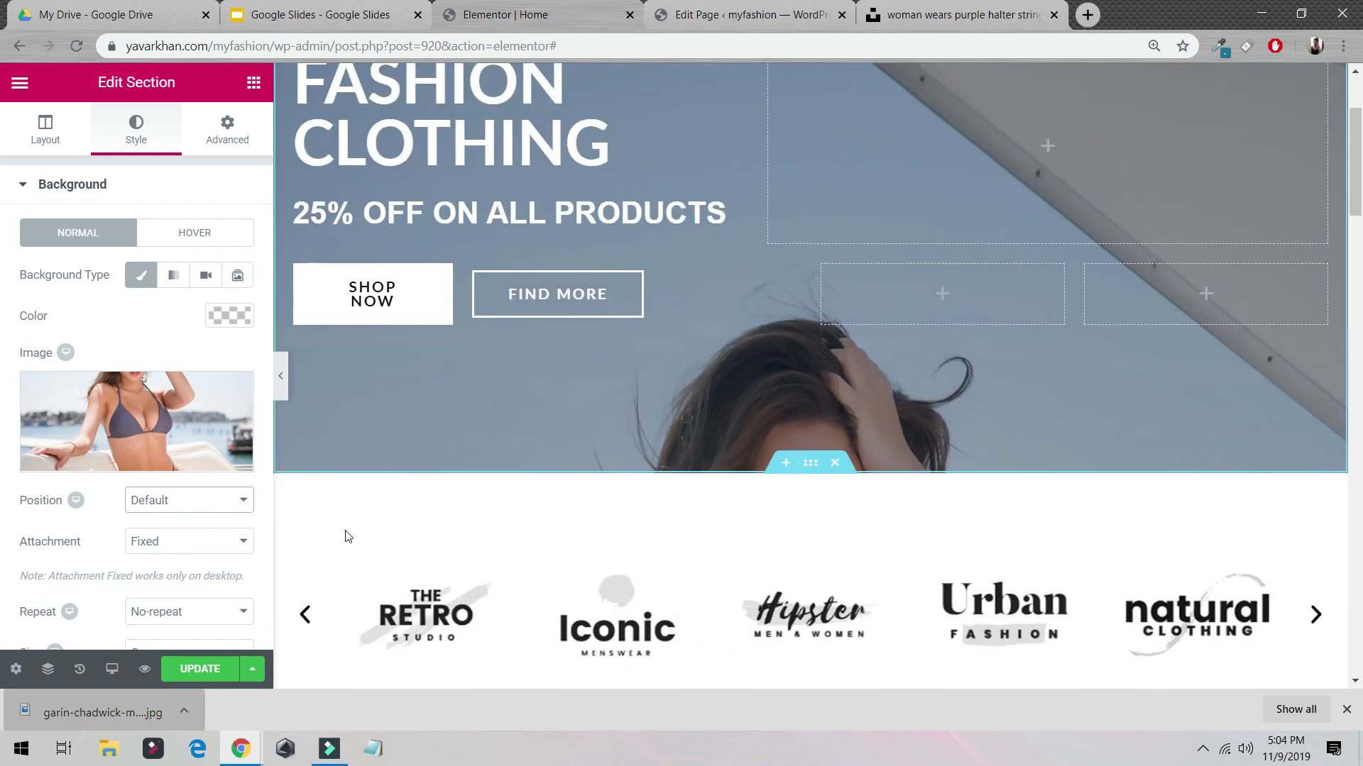
pyautogui.scroll(-4, 158, 535)
pyautogui.scroll(4, 208, 445)
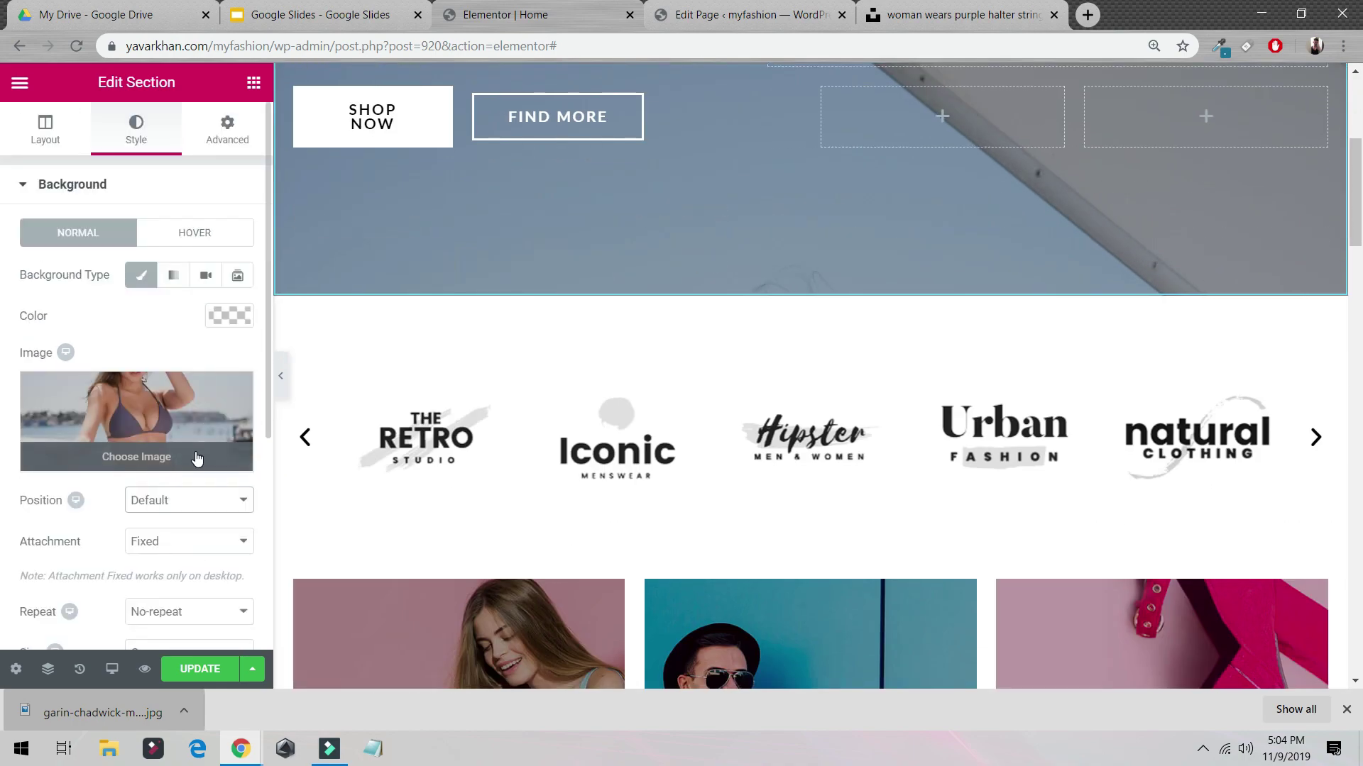
pyautogui.scroll(-3, 199, 497)
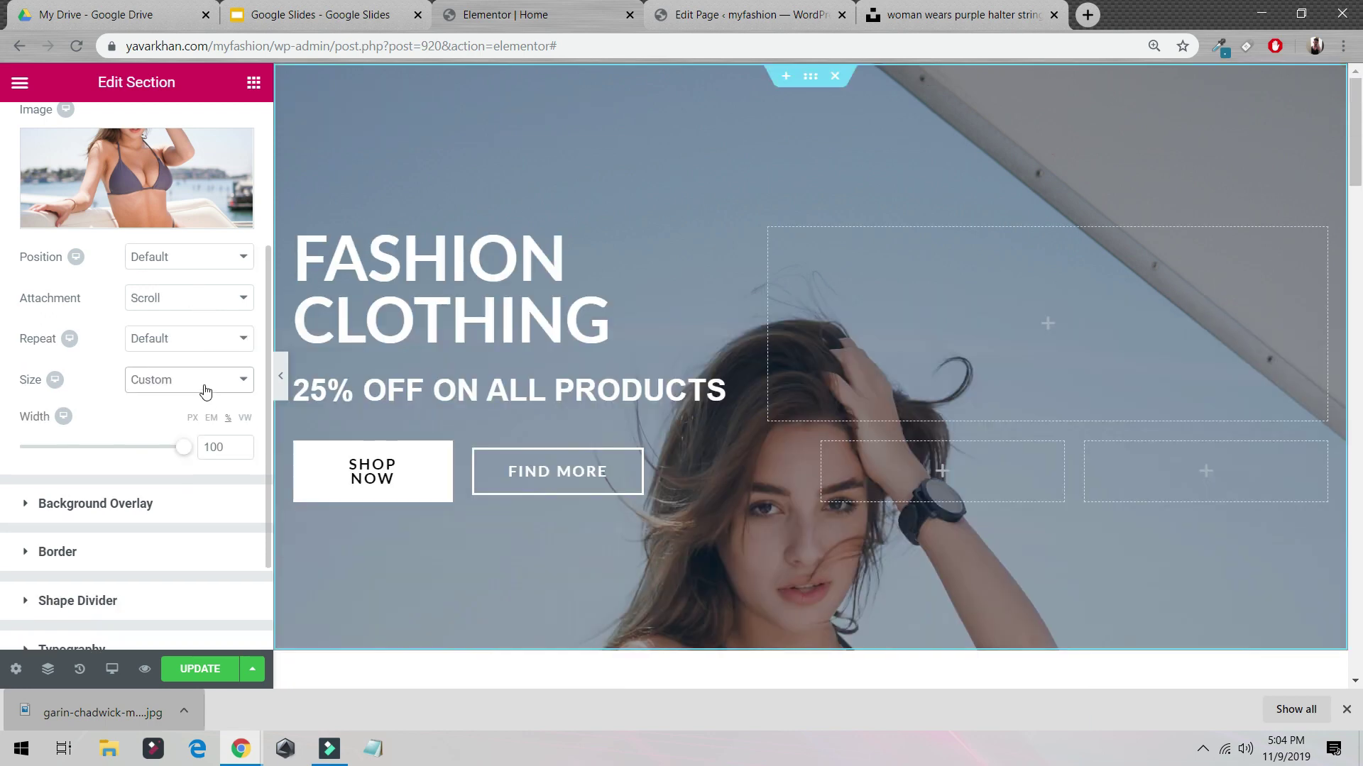
pyautogui.click(202, 380)
pyautogui.click(162, 461)
pyautogui.moveTo(185, 455)
pyautogui.mouseDown()
pyautogui.moveTo(43, 455)
pyautogui.moveTo(183, 451)
pyautogui.mouseUp()
pyautogui.click(181, 387)
pyautogui.click(178, 411)
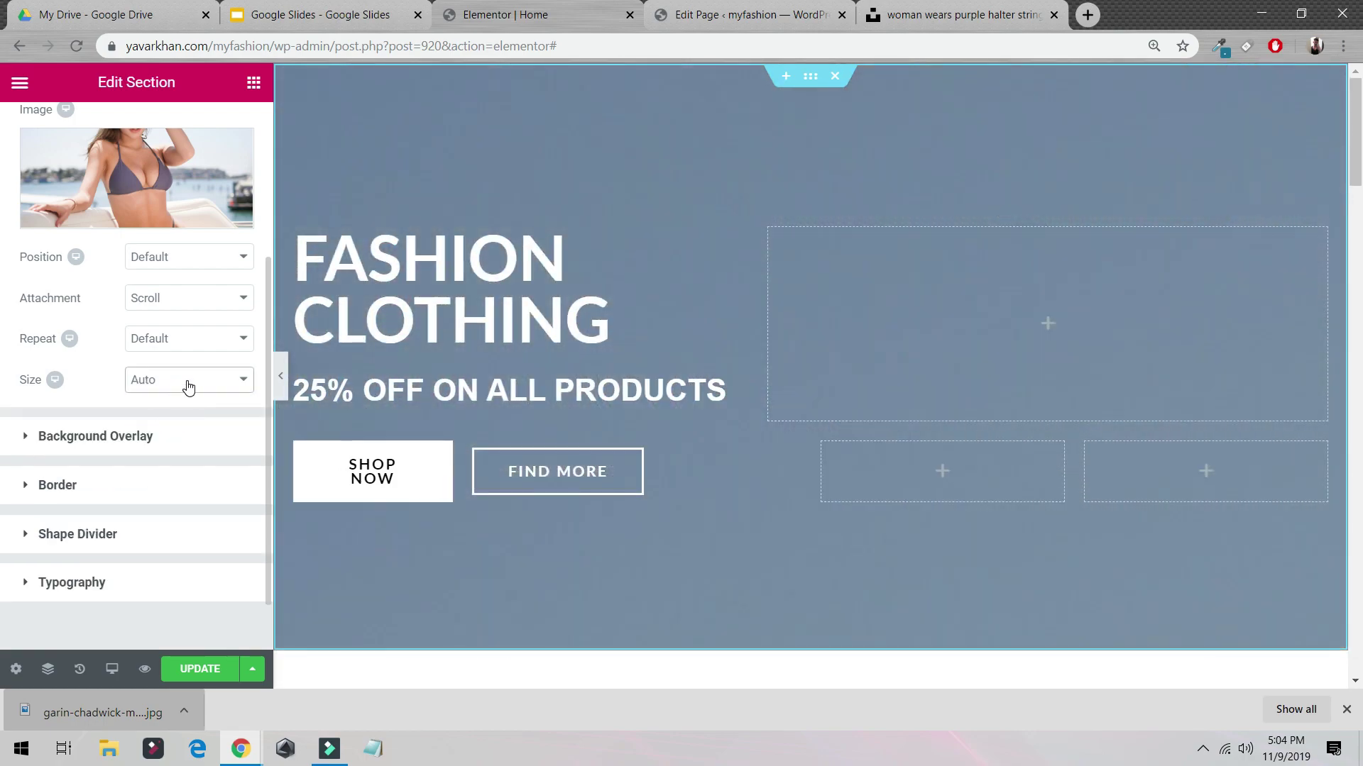
pyautogui.click(188, 387)
pyautogui.click(162, 396)
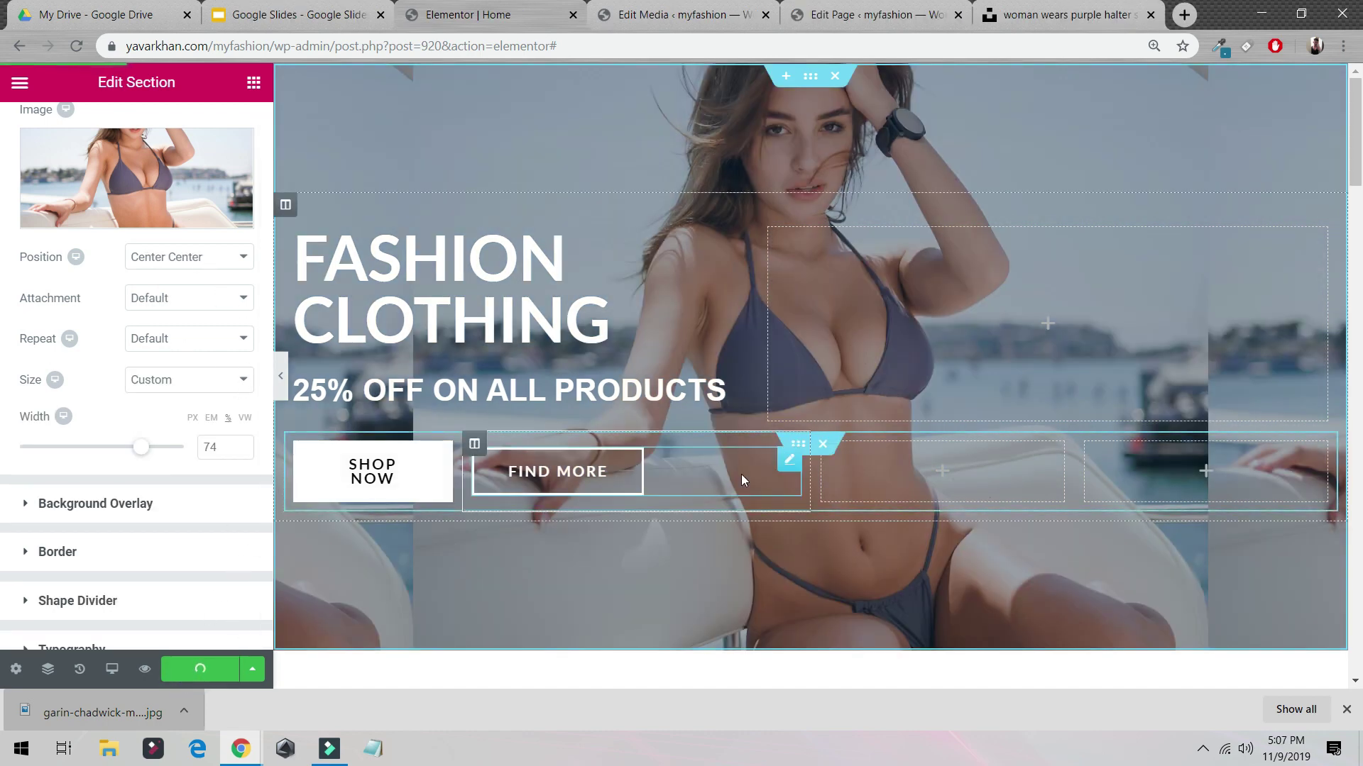
# - Preview the hero, then delete the FIND MORE button from it
pyautogui.scroll(-10, 741, 474)
pyautogui.scroll(7, 480, 403)
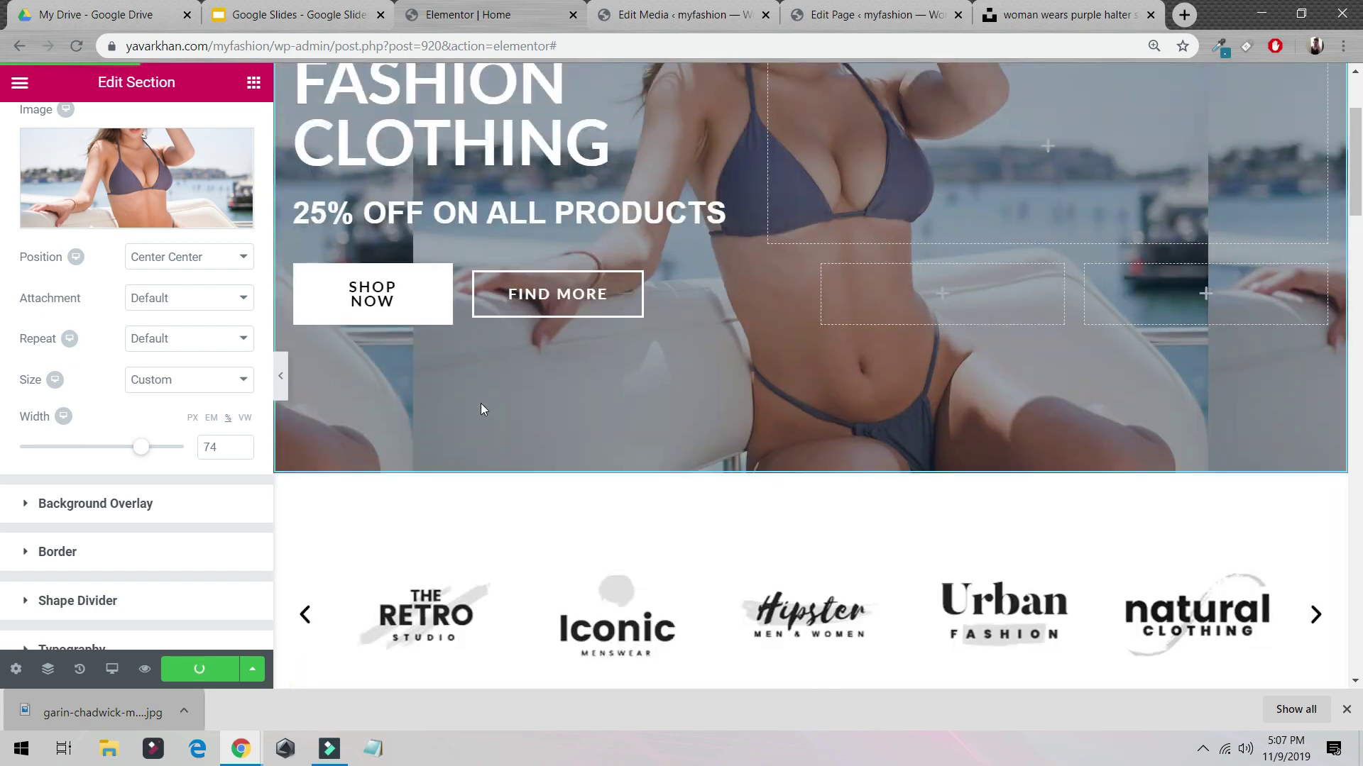
pyautogui.click(277, 376)
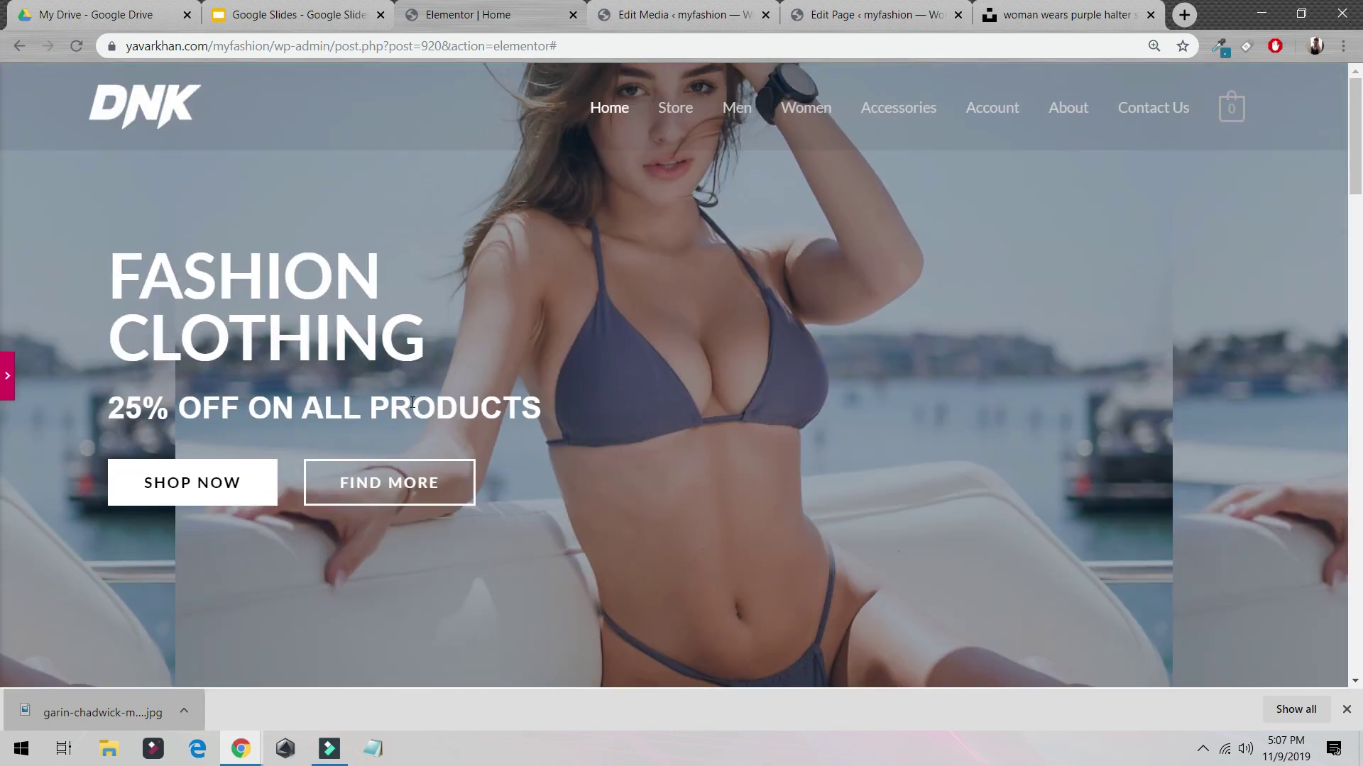
pyautogui.click(8, 376)
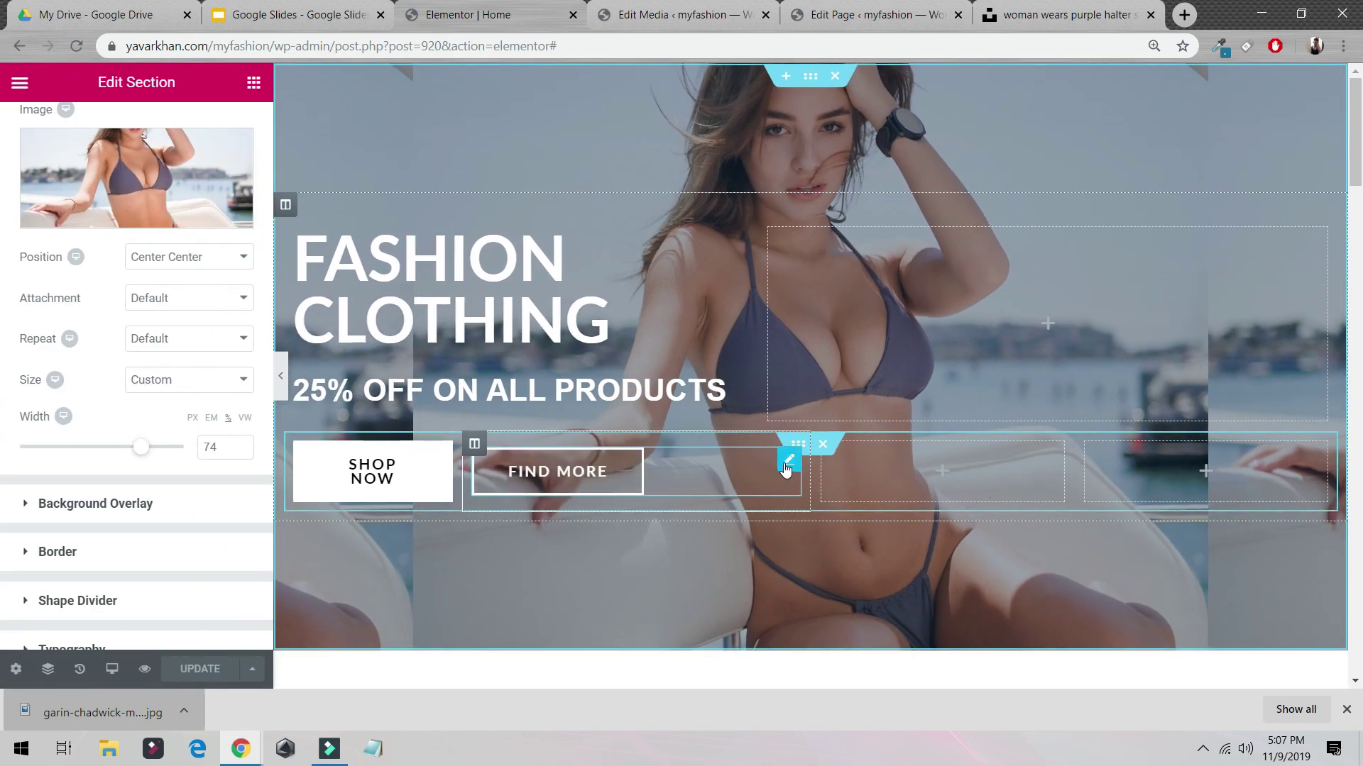
pyautogui.click(785, 462)
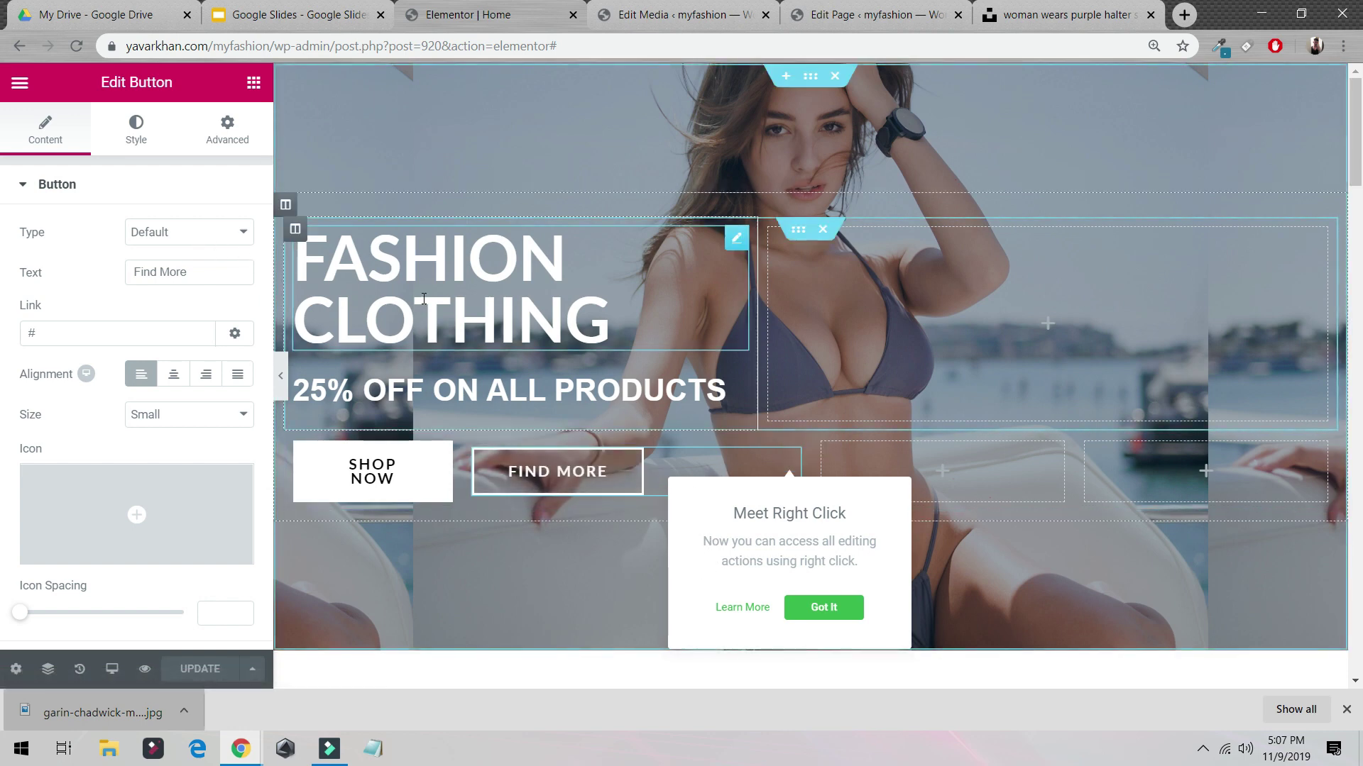
pyautogui.rightClick(692, 461)
pyautogui.rightClick(664, 468)
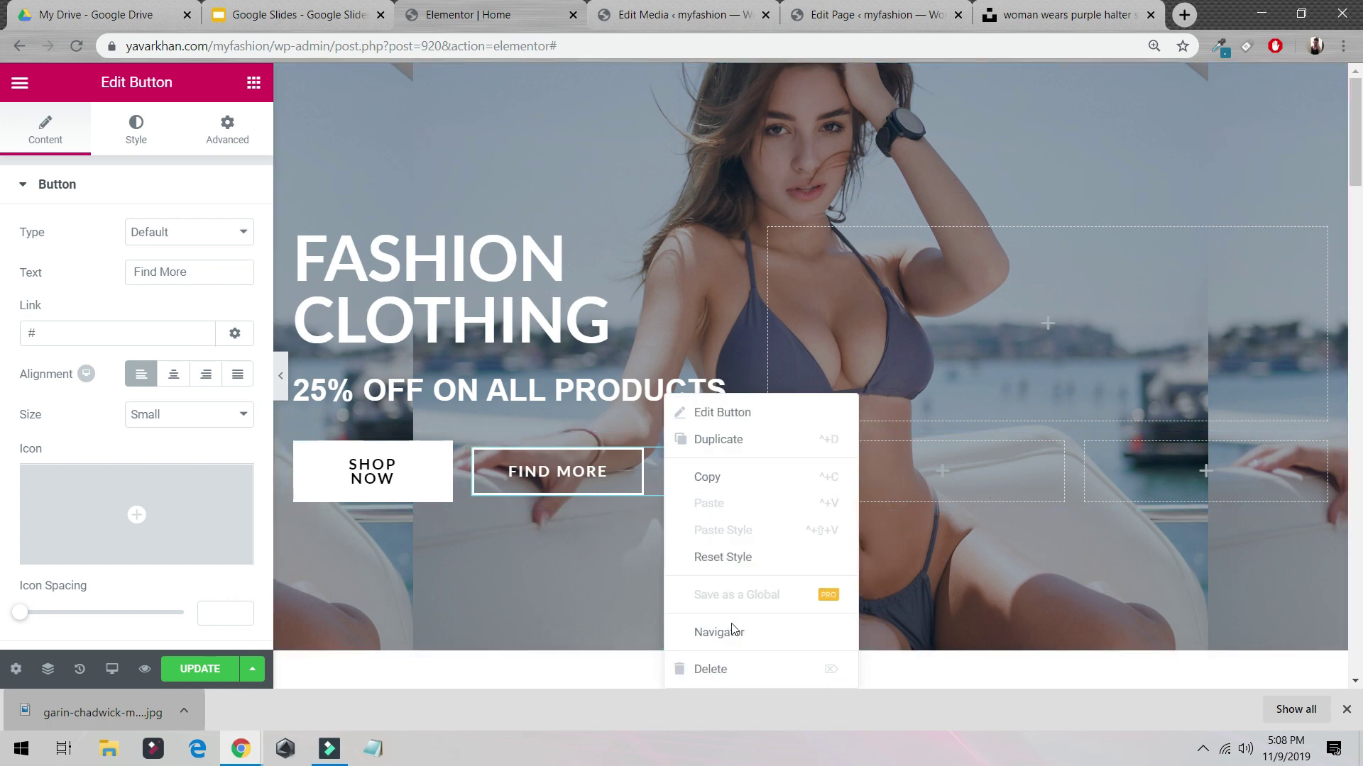
pyautogui.click(736, 669)
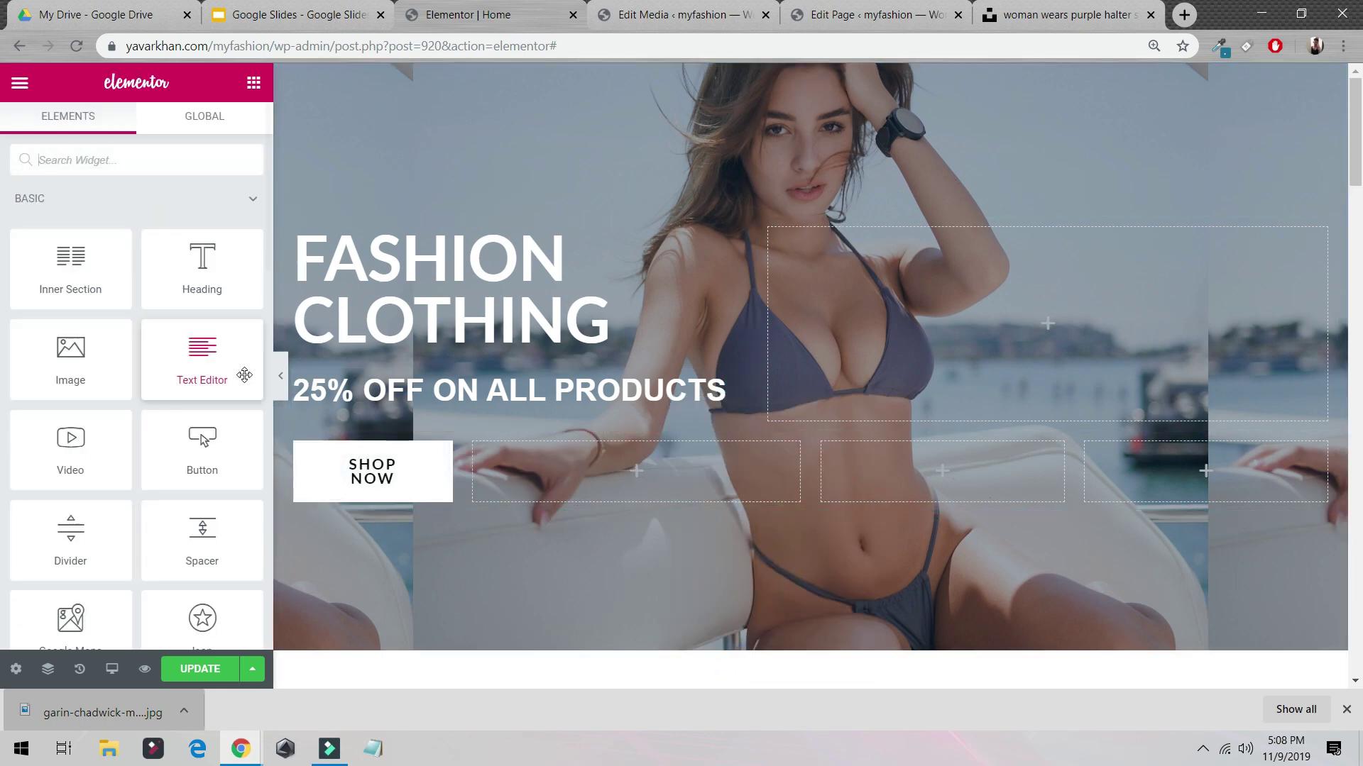
# - Preview the page in a narrower browser window, then maximize and reopen the widgets panel
pyautogui.click(284, 386)
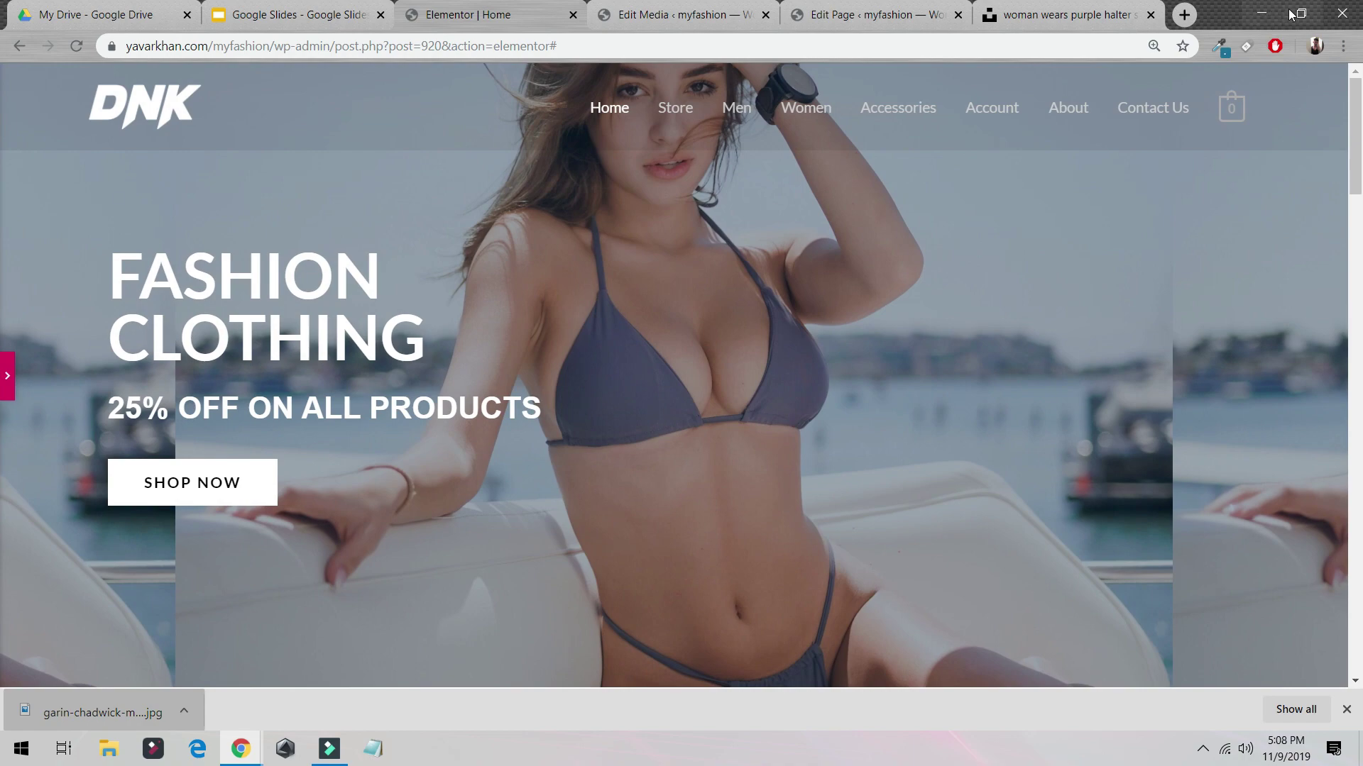
pyautogui.click(1295, 14)
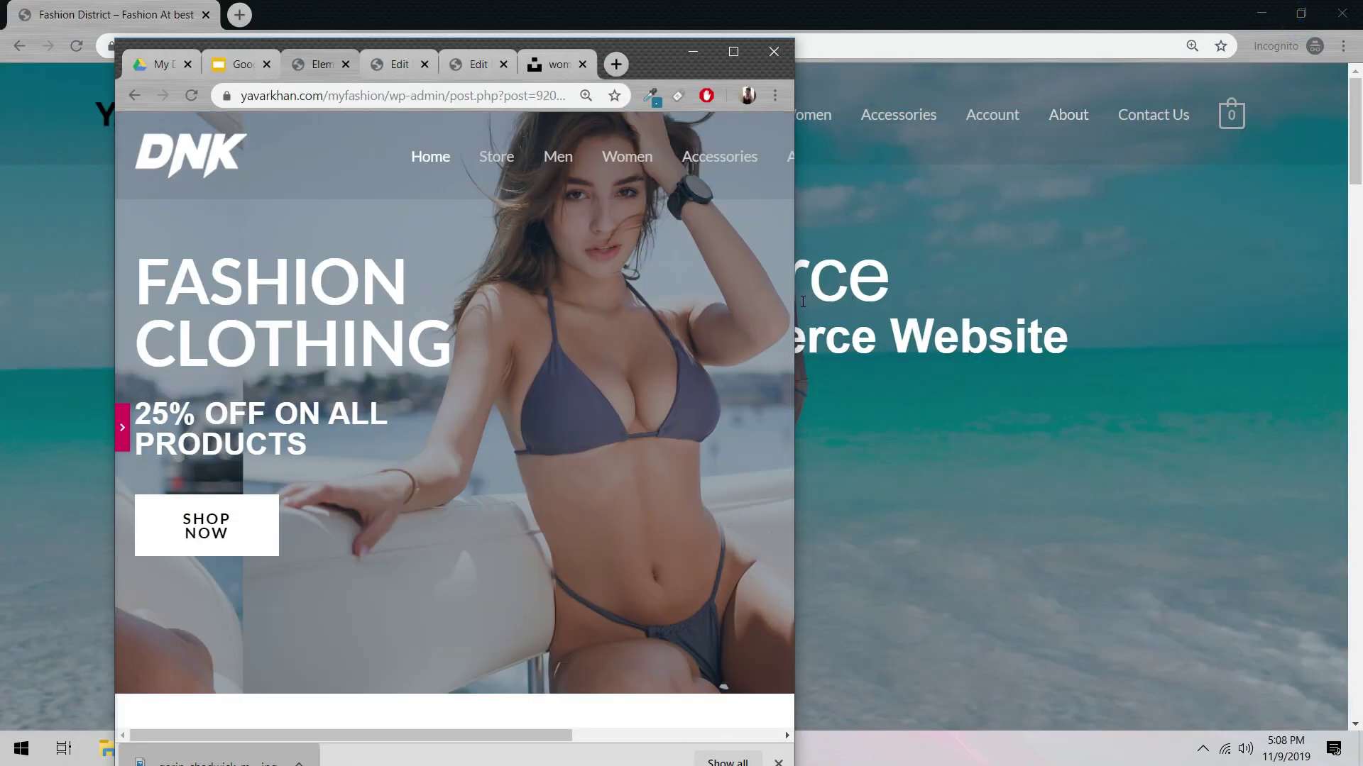
pyautogui.moveTo(796, 302); pyautogui.dragTo(1046, 283)
pyautogui.click(984, 51)
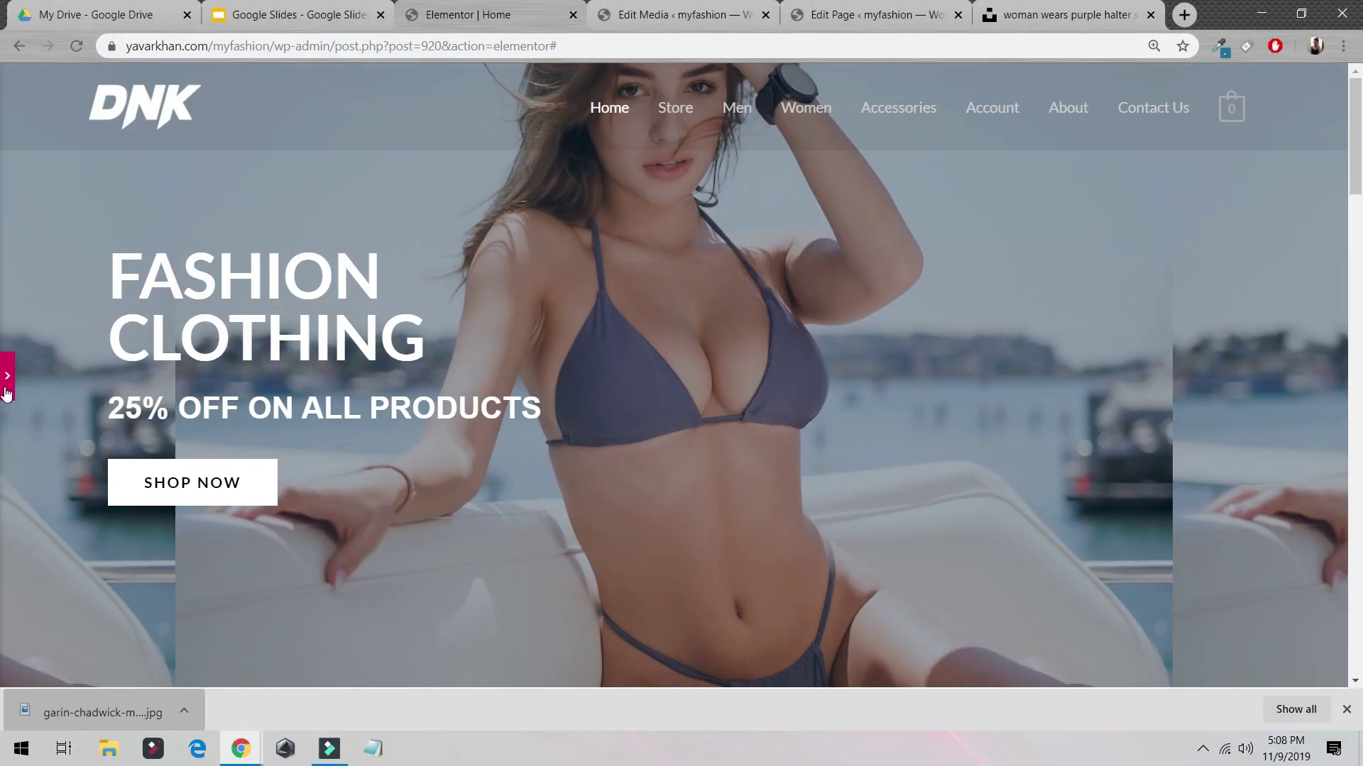
pyautogui.click(6, 391)
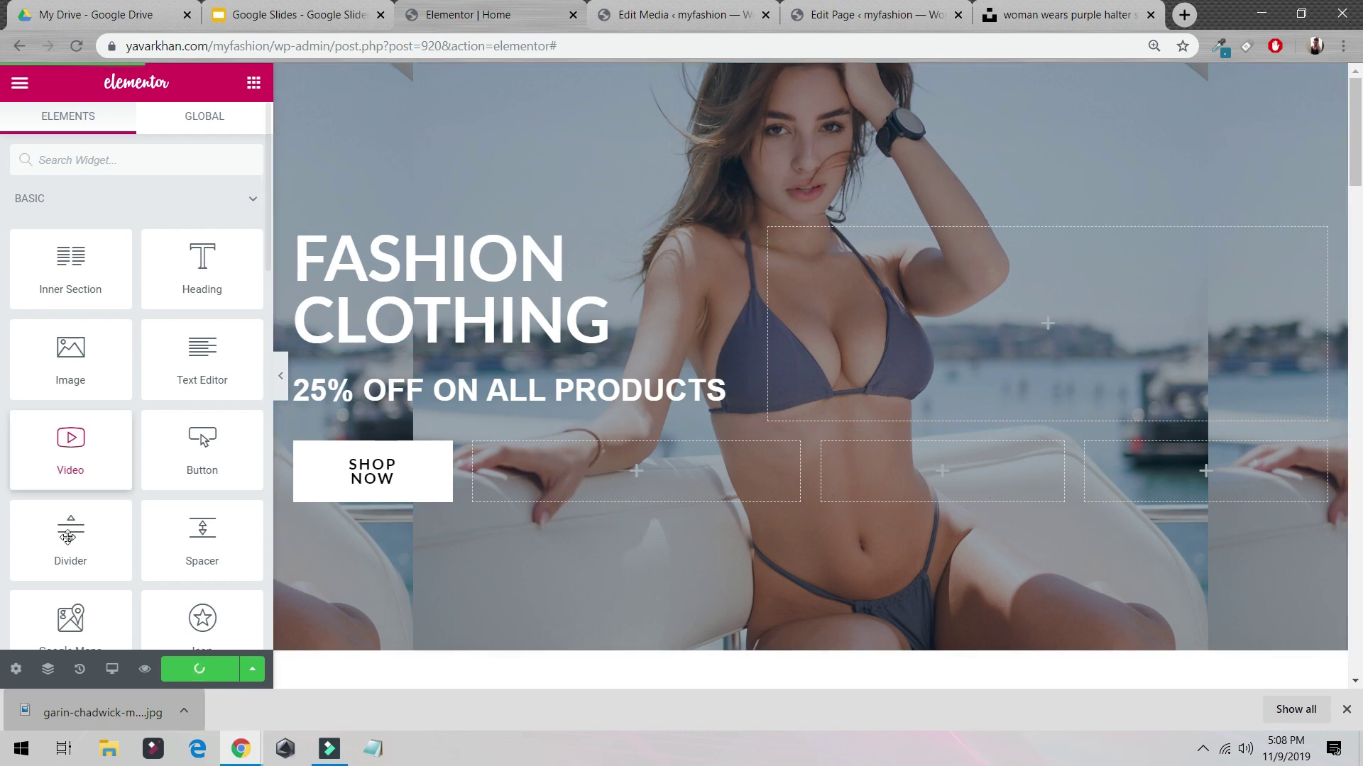
pyautogui.click(19, 83)
pyautogui.click(20, 84)
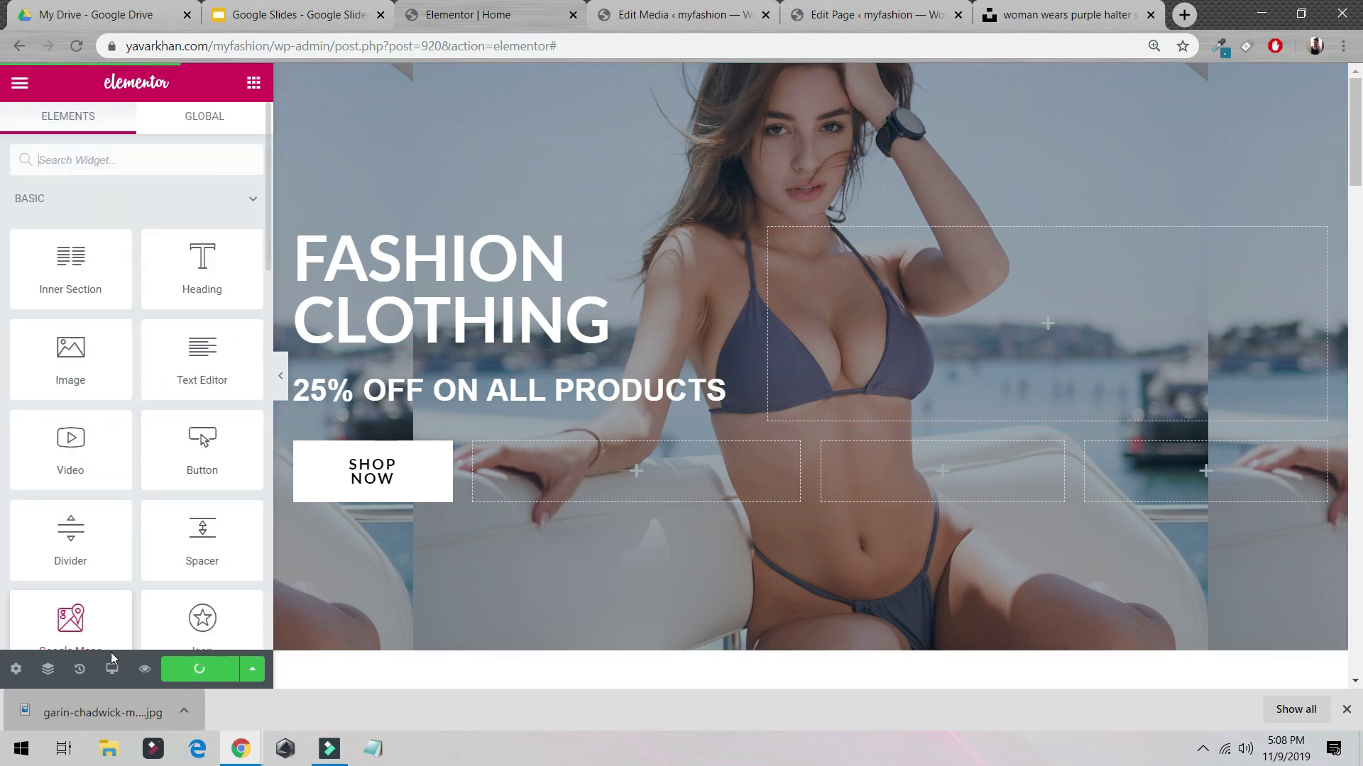
# - Preview the updated home page and scroll through it
pyautogui.click(146, 669)
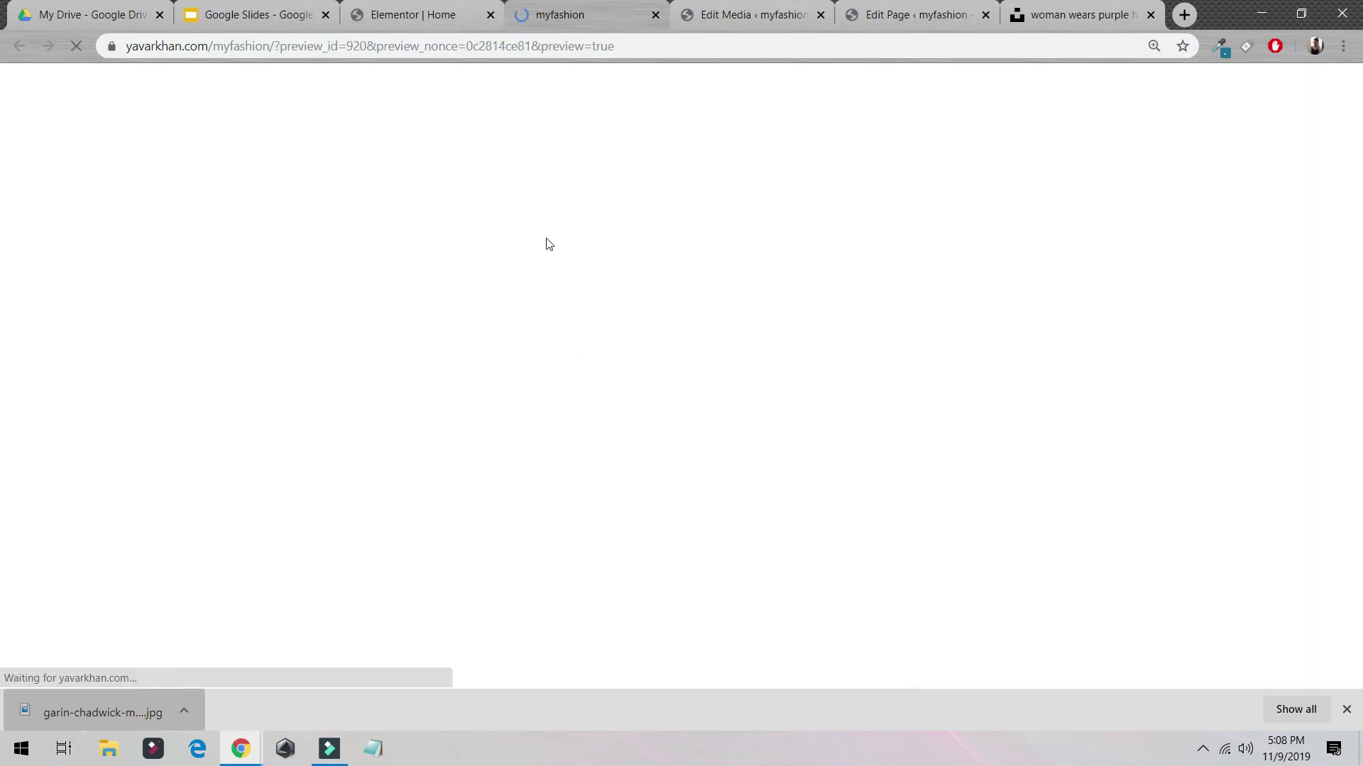
pyautogui.scroll(-5, 567, 371)
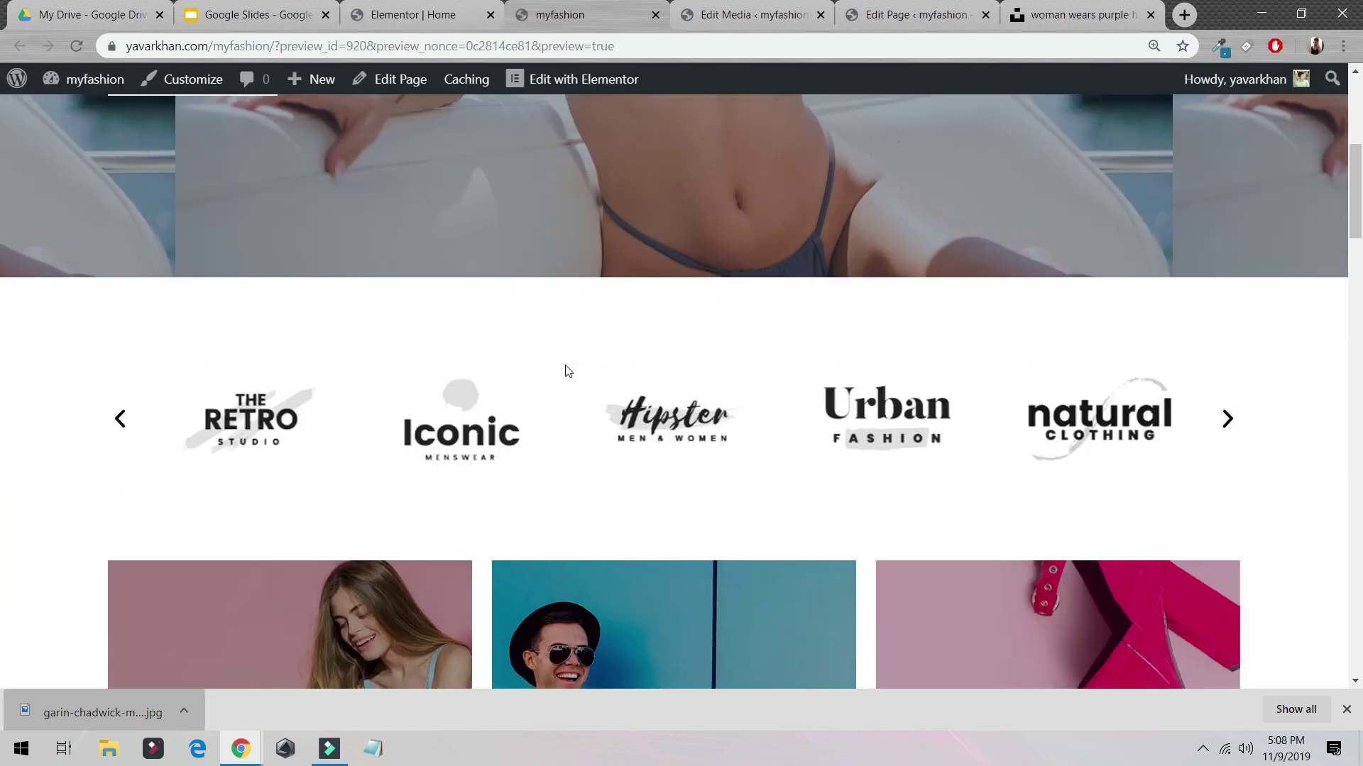
pyautogui.scroll(-6, 583, 392)
pyautogui.scroll(7, 584, 392)
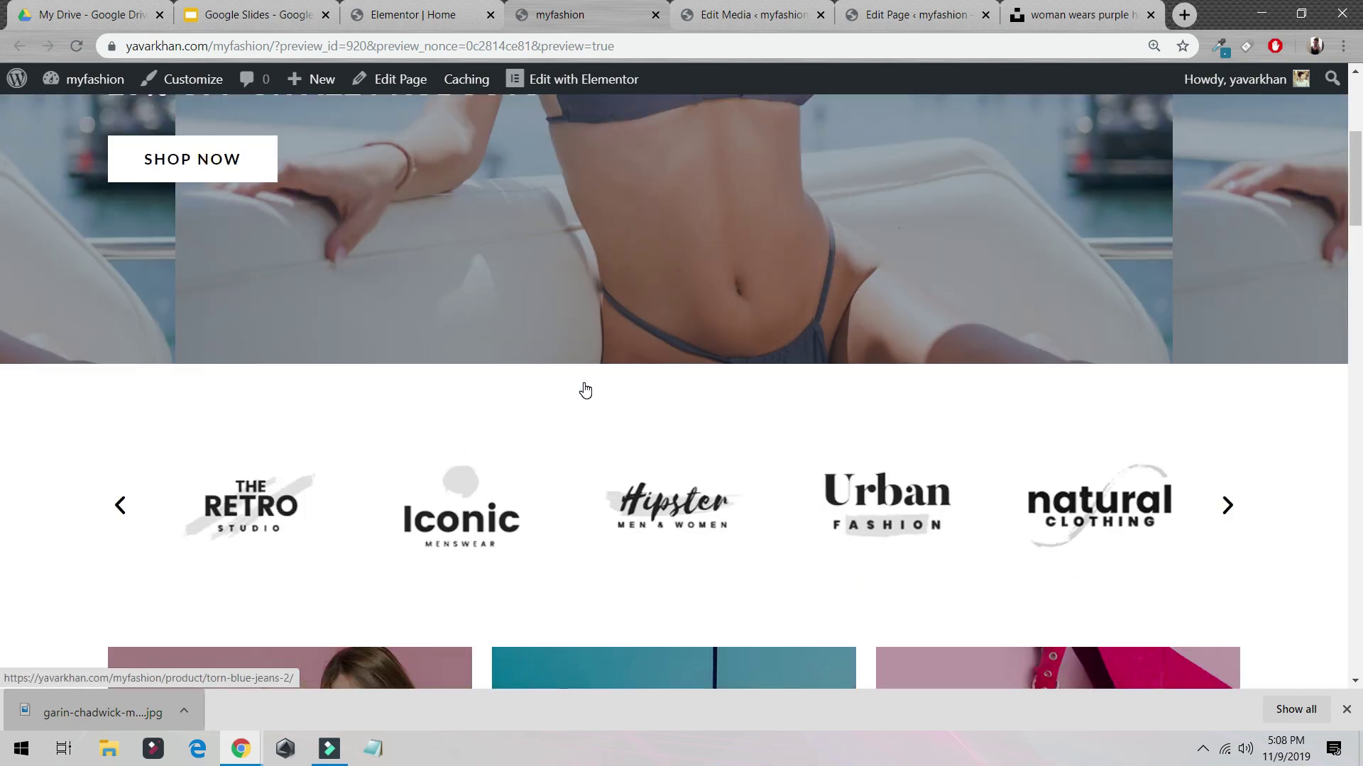
pyautogui.scroll(5, 585, 390)
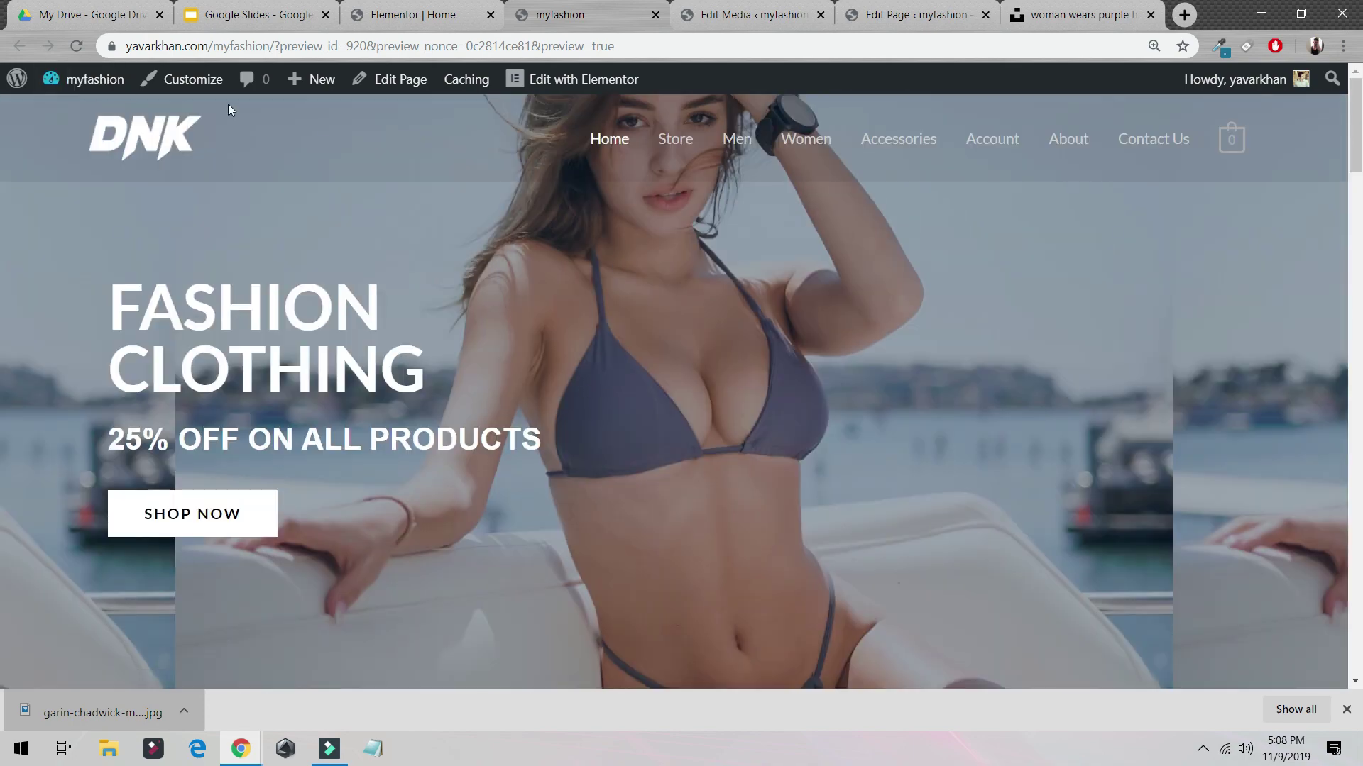
# - Open the Store page listing all 32 products
pyautogui.click(700, 139)
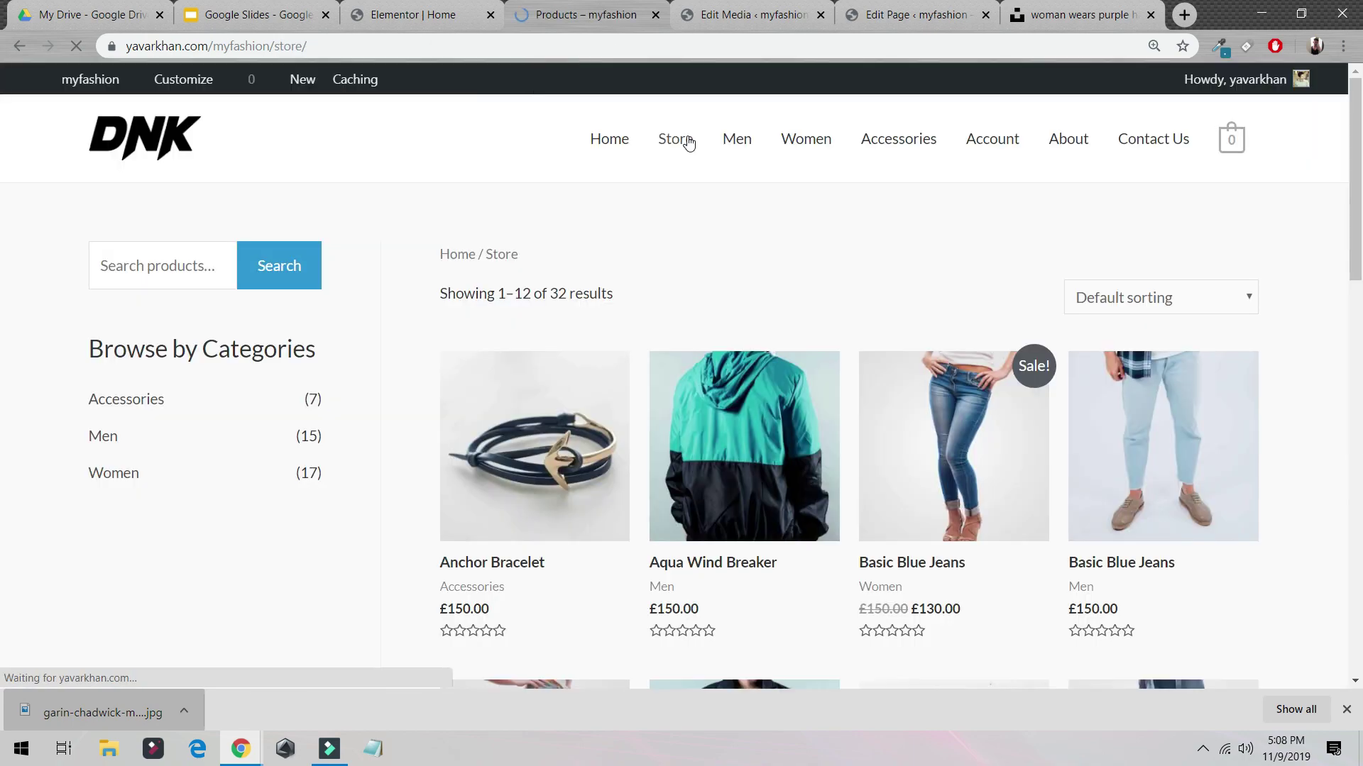
pyautogui.scroll(-2, 739, 383)
pyautogui.scroll(2, 712, 322)
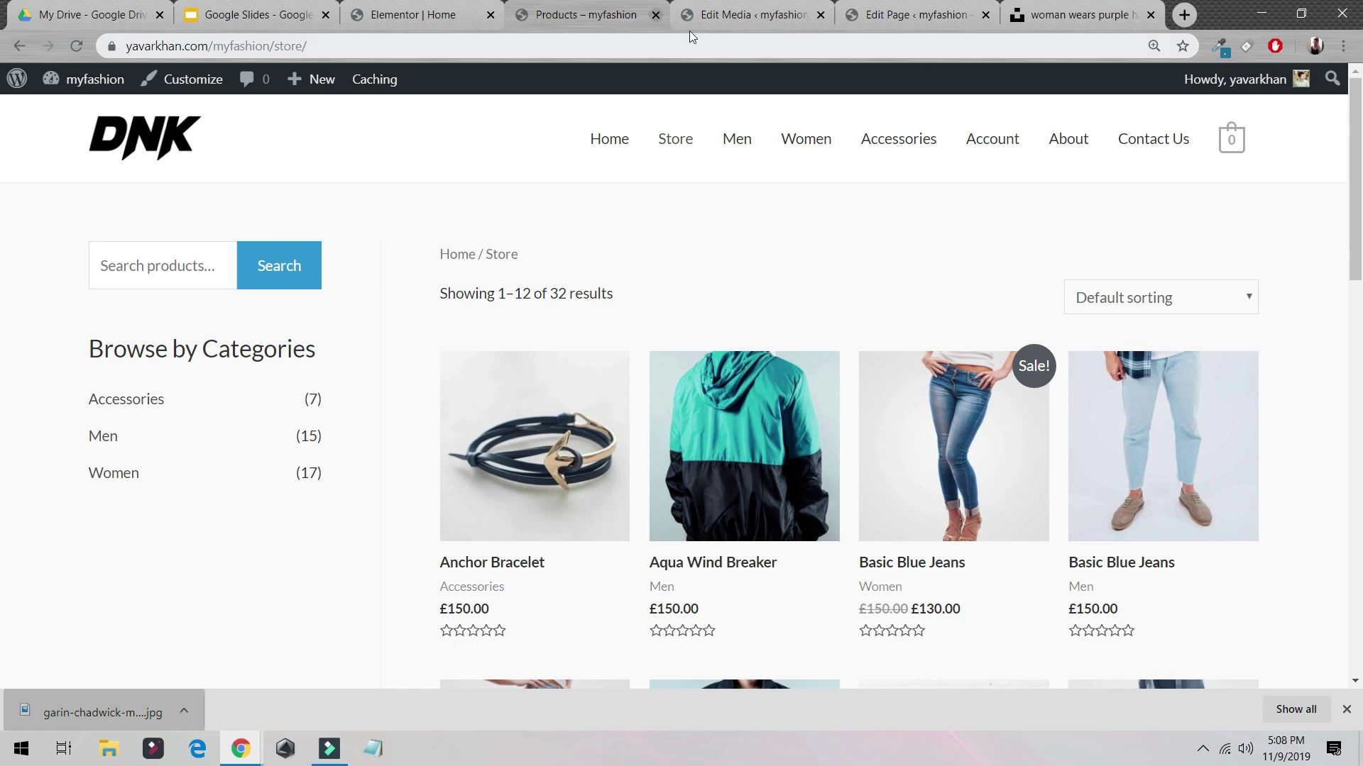
pyautogui.click(703, 15)
# - Search Google for aliexpress from the address bar and open the AliExpress site
pyautogui.click(725, 42)
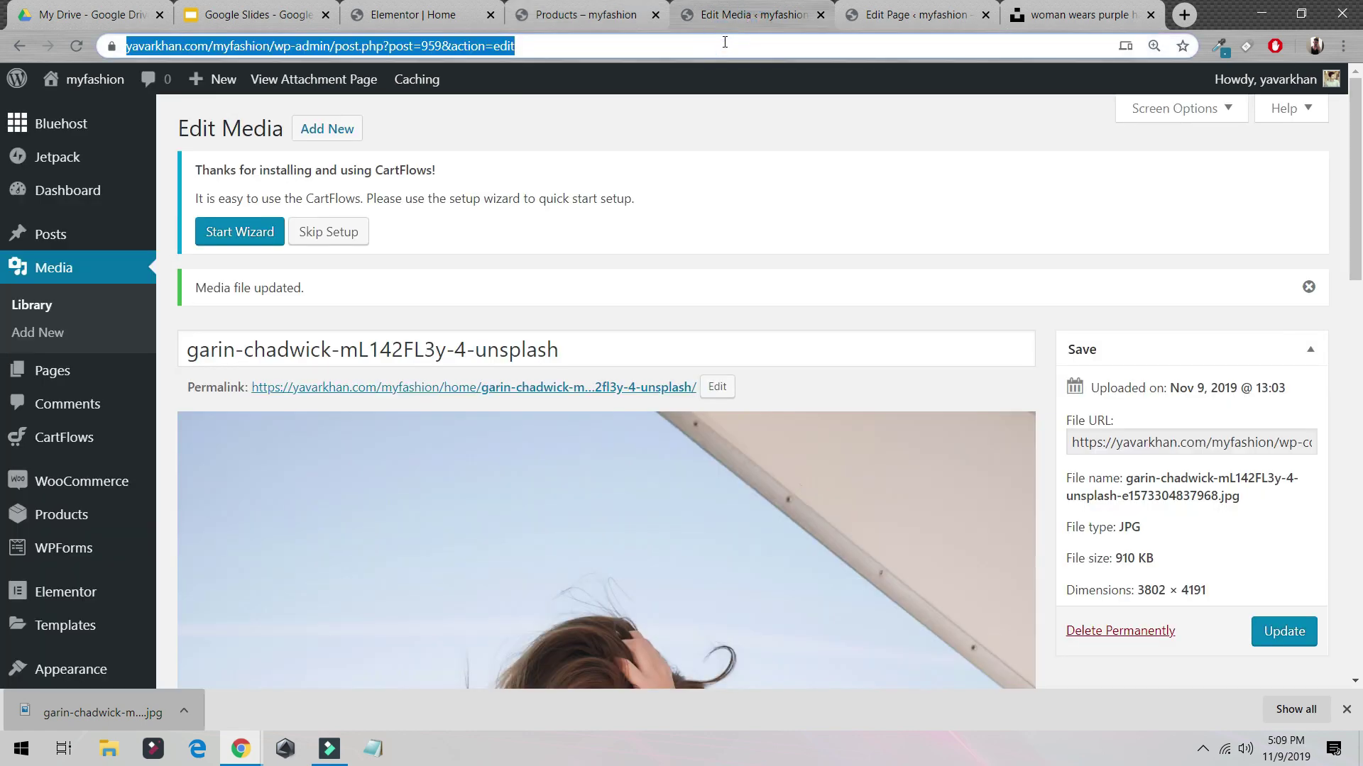
pyautogui.write('alie')
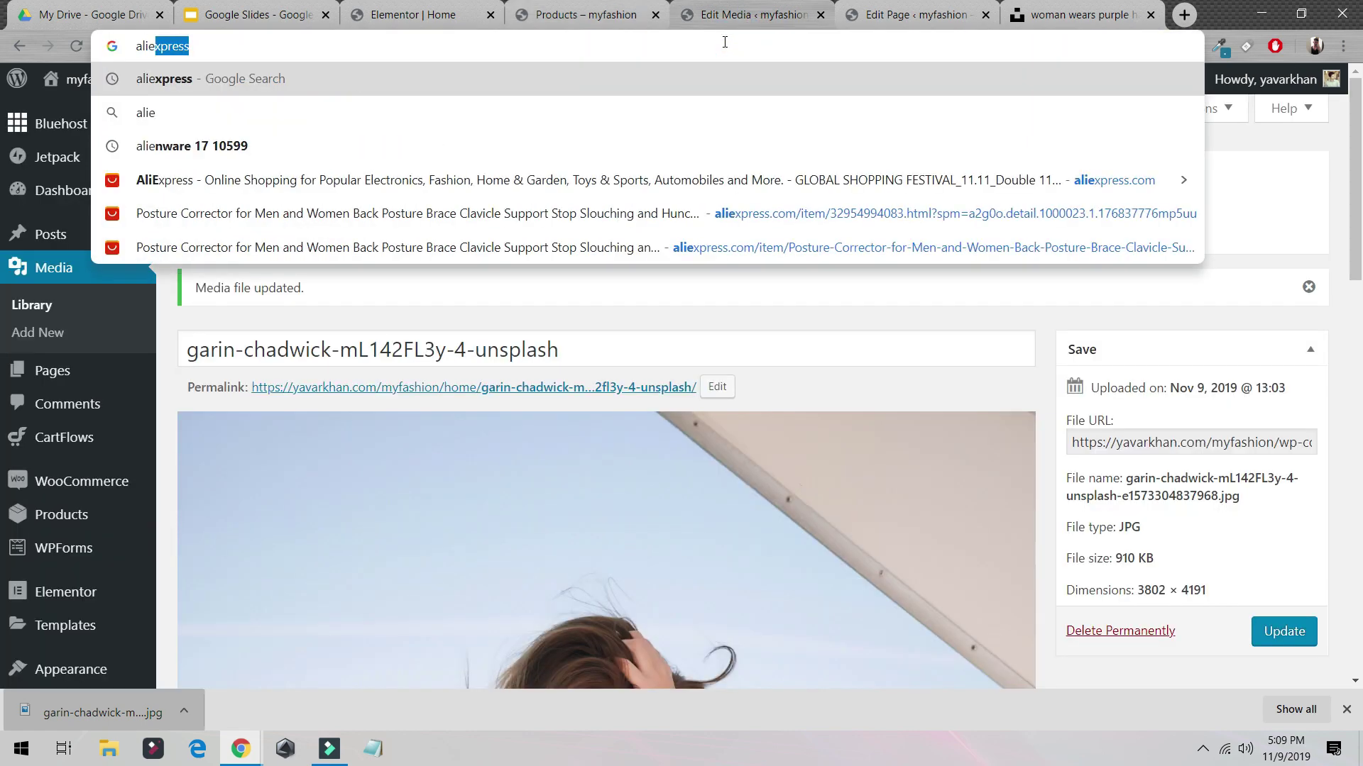
pyautogui.press('Return')
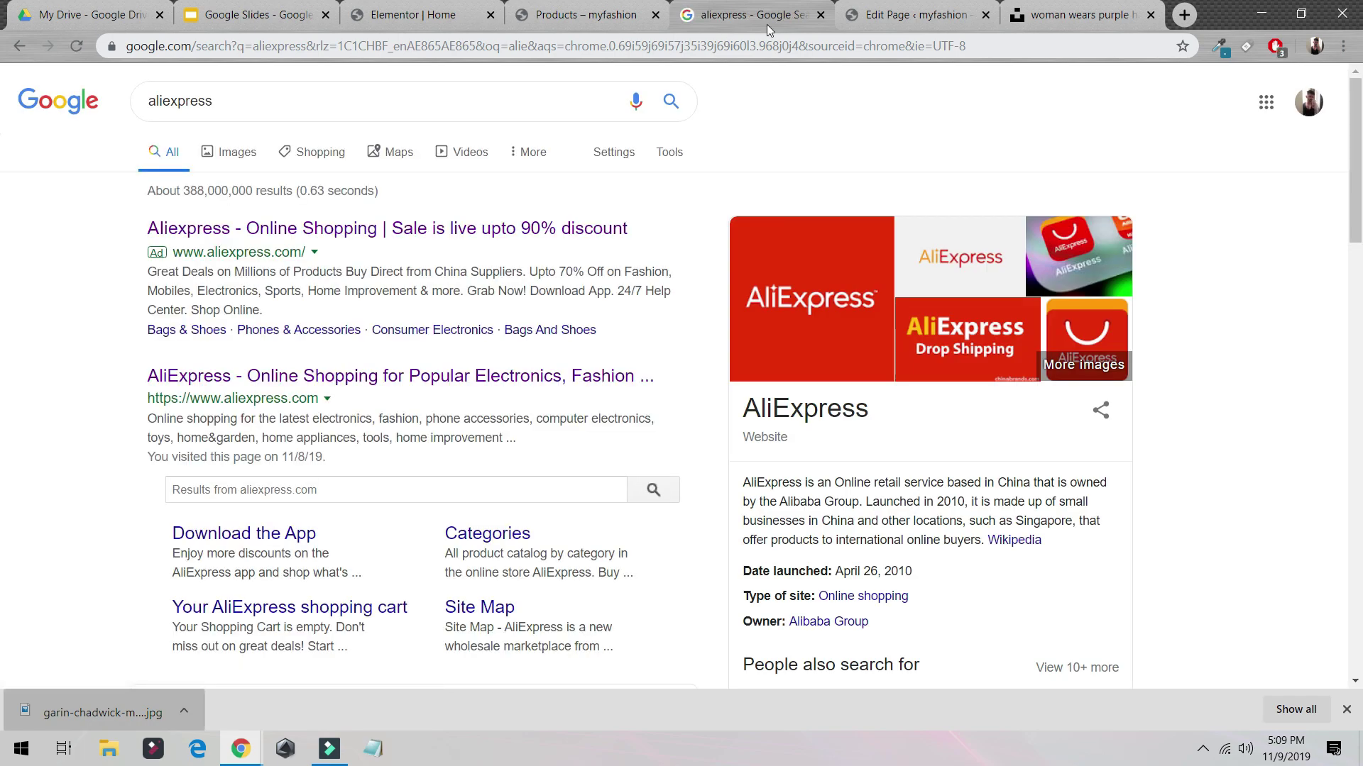
pyautogui.click(440, 373)
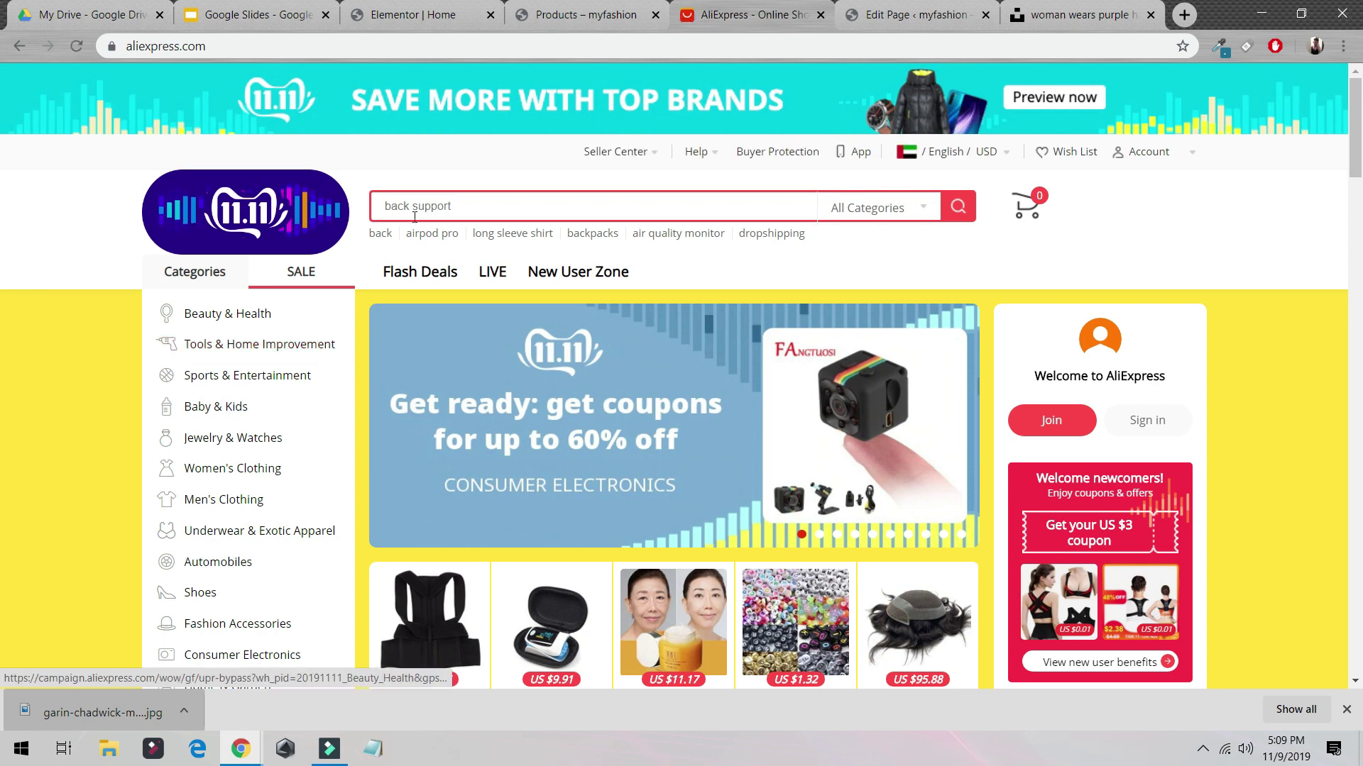
# - Search AliExpress for 'bra' and open the DERUILADY lace bra product
pyautogui.click(451, 206)
pyautogui.write('bra')
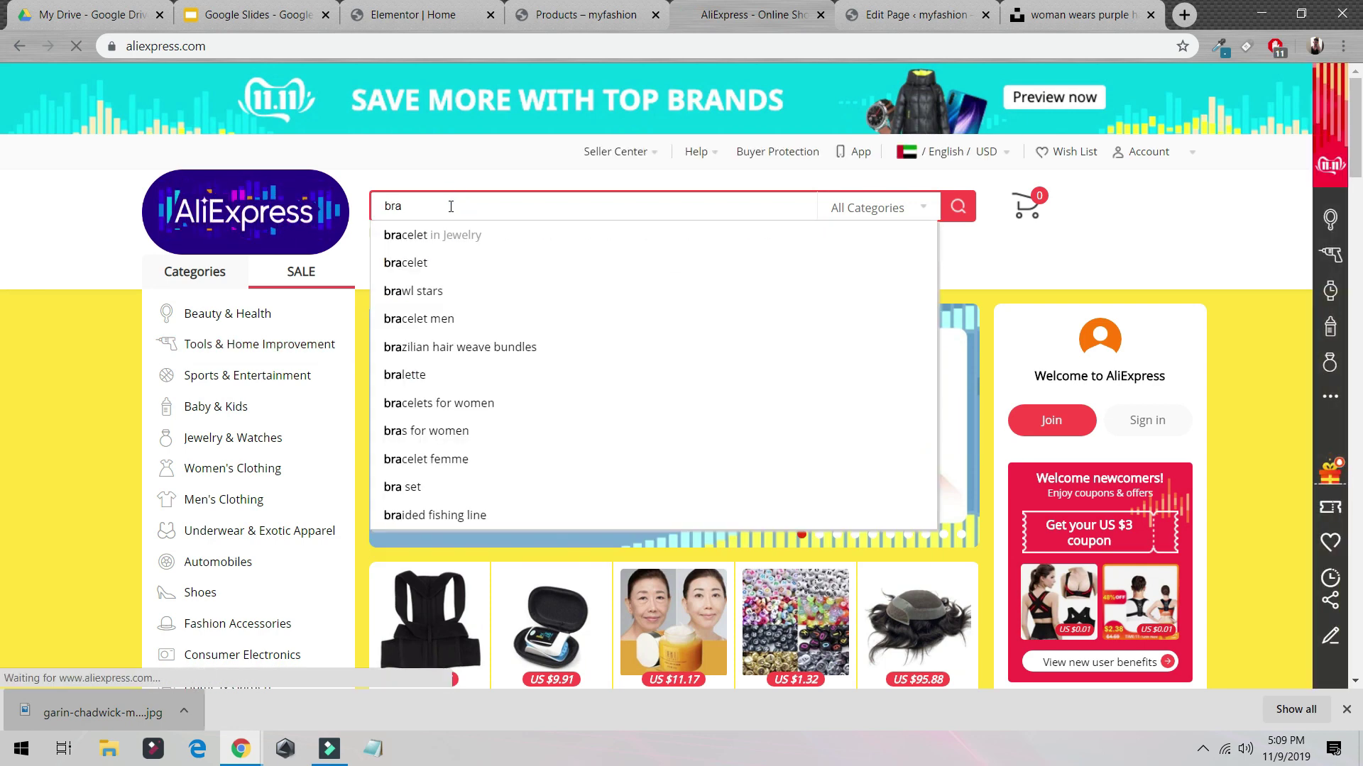
pyautogui.press('Return')
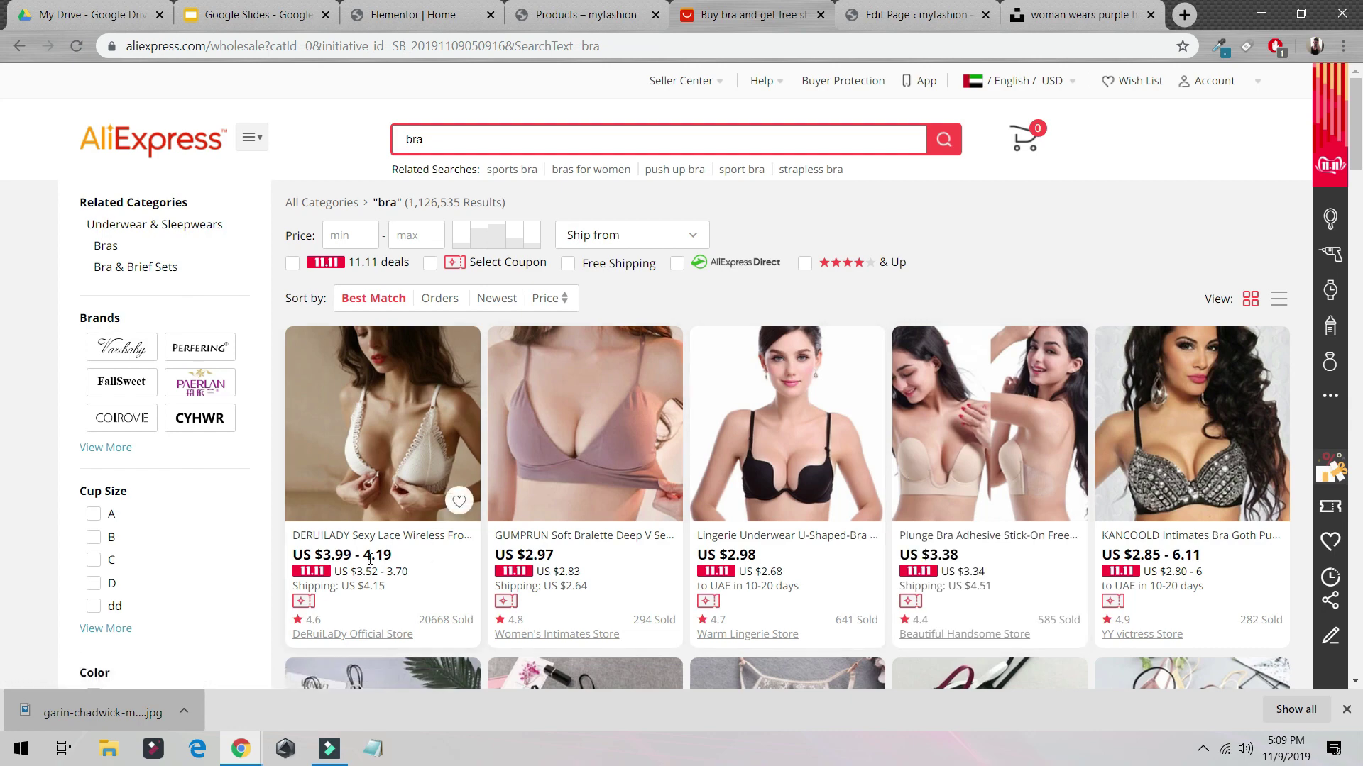
pyautogui.scroll(-3, 351, 441)
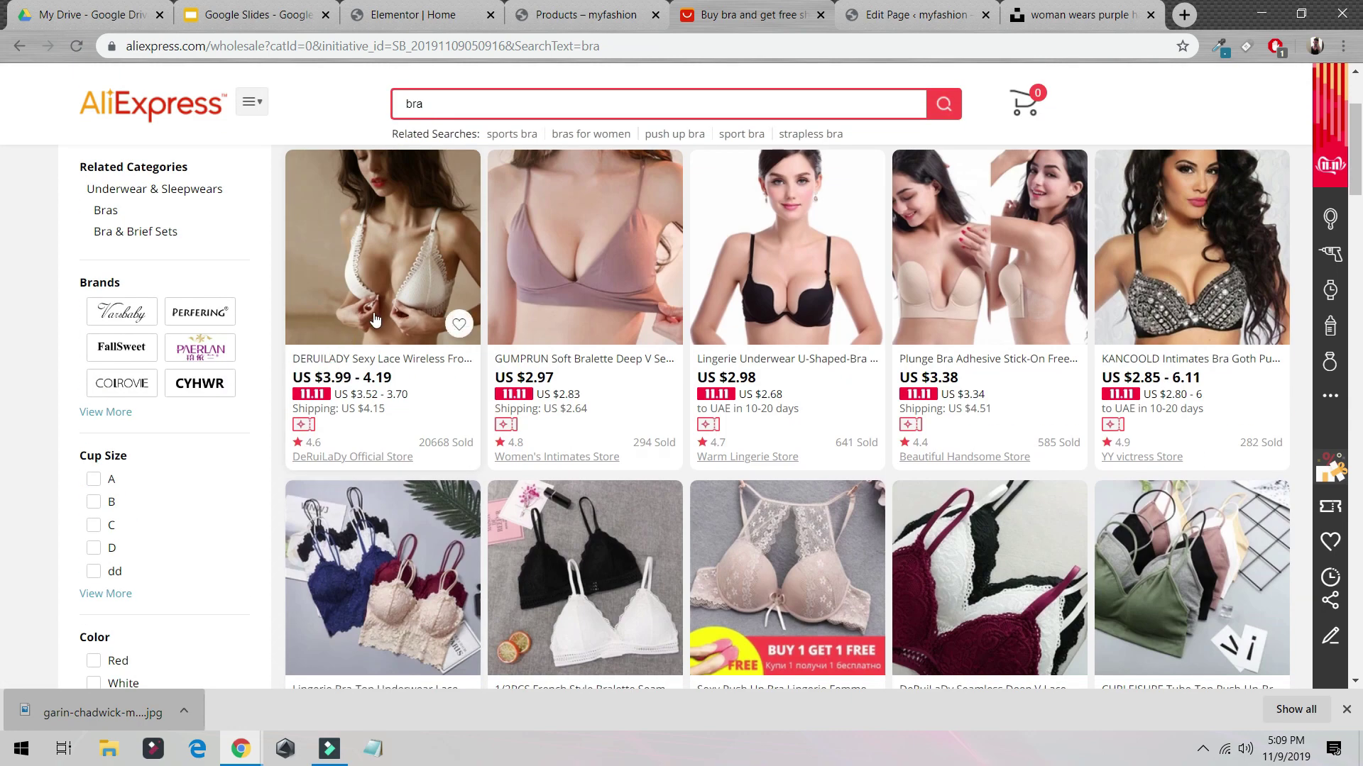
pyautogui.click(382, 280)
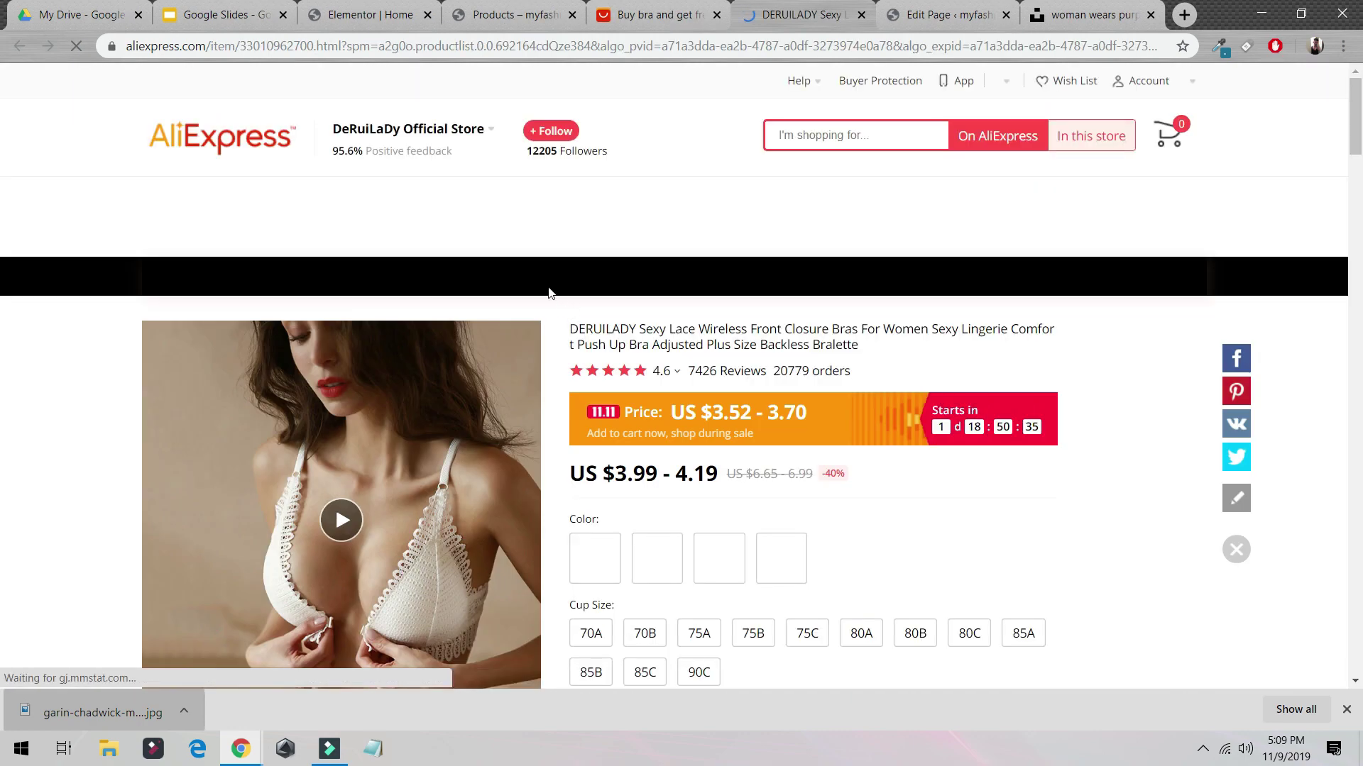
# - Save one of the bra's product photos to the computer
pyautogui.scroll(-7, 467, 406)
pyautogui.scroll(2, 346, 293)
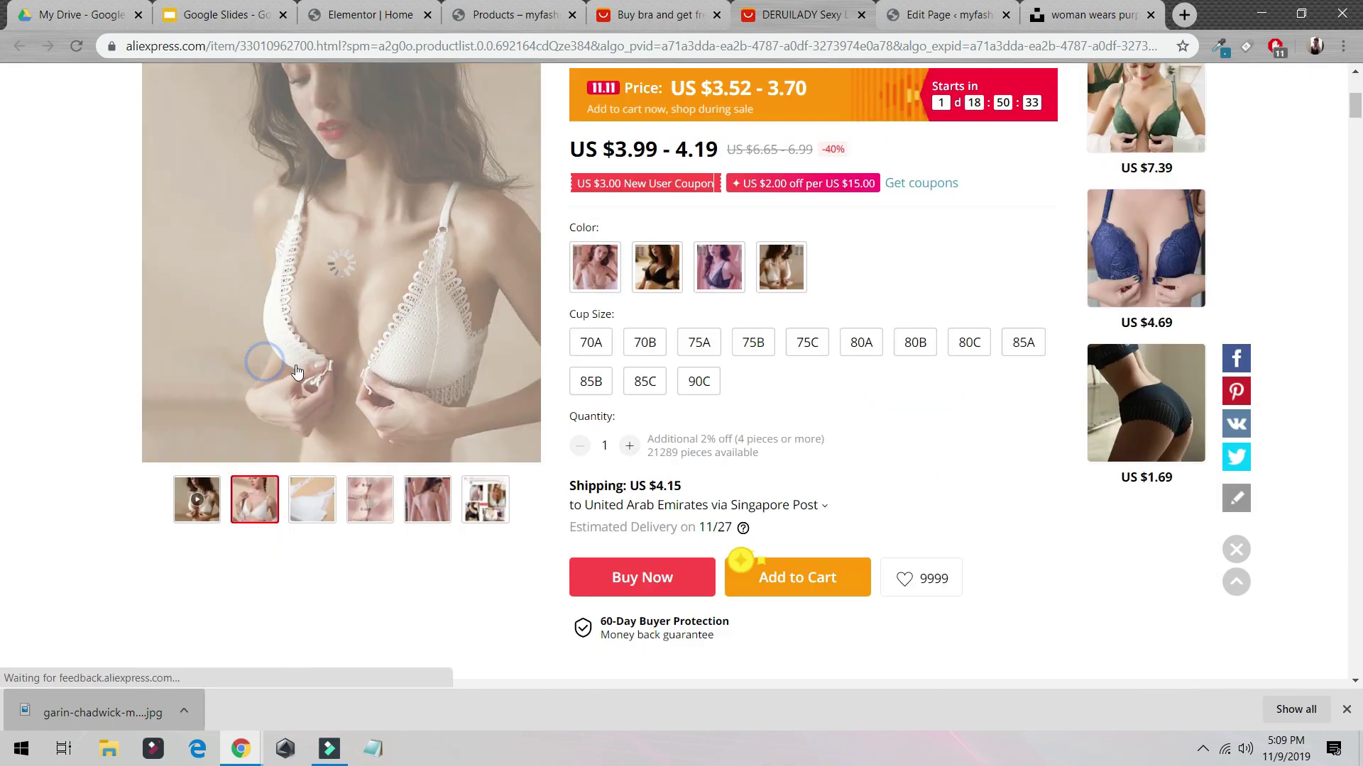
pyautogui.scroll(2, 281, 289)
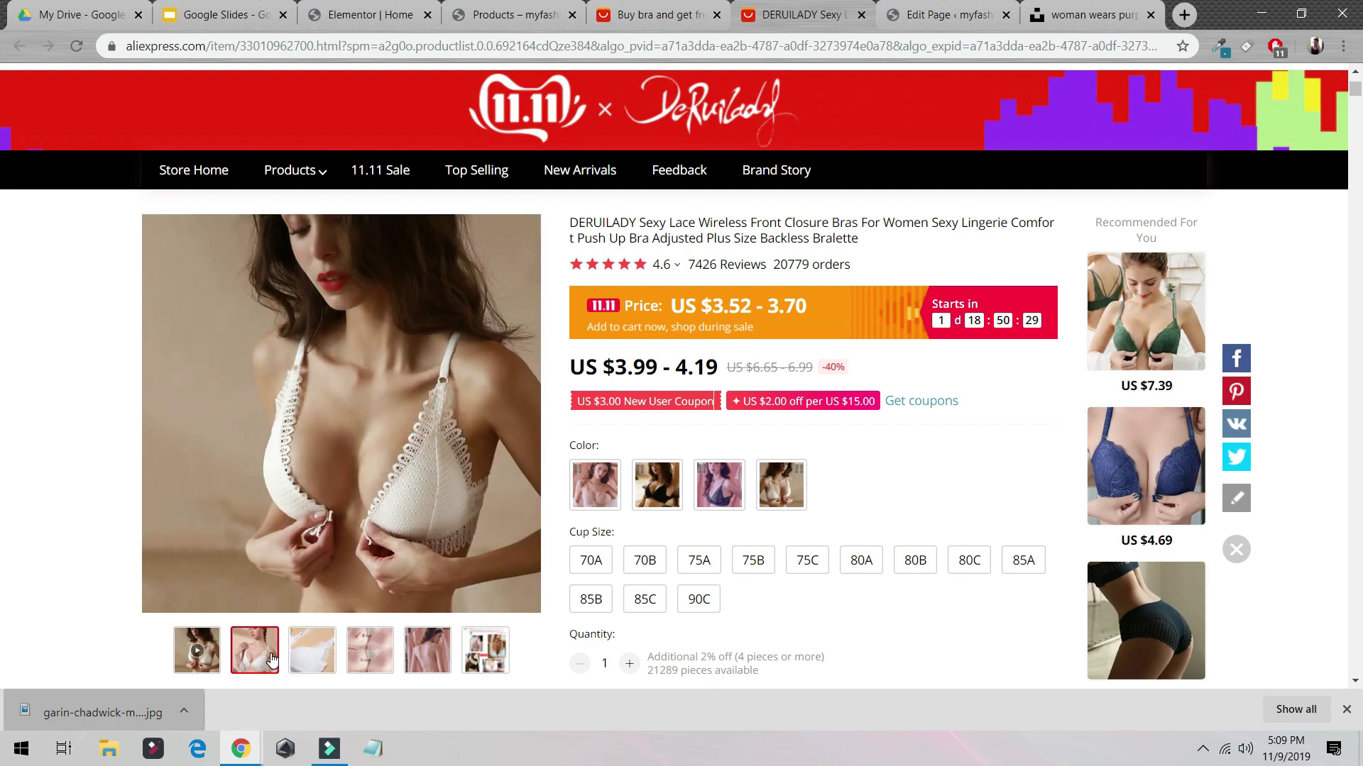
pyautogui.rightClick(283, 508)
pyautogui.click(259, 425)
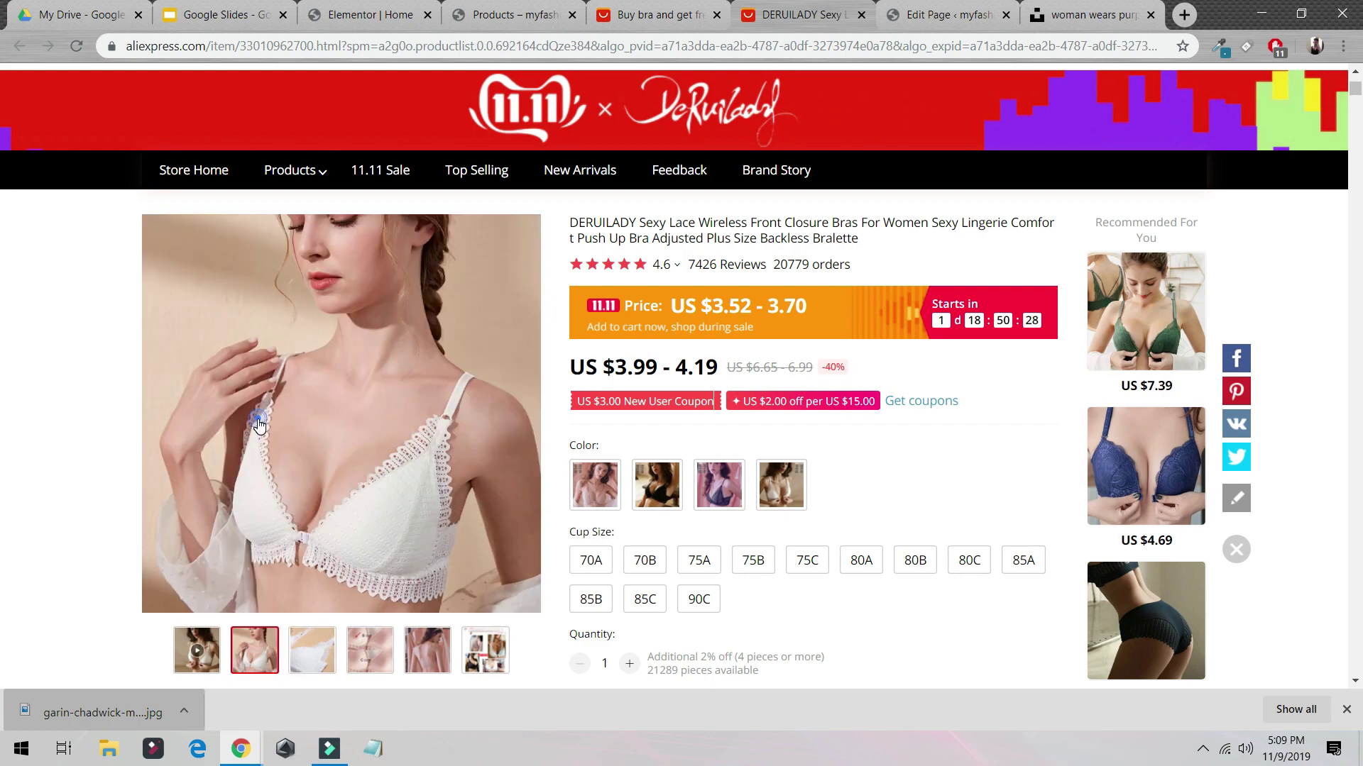
pyautogui.rightClick(293, 506)
pyautogui.click(230, 477)
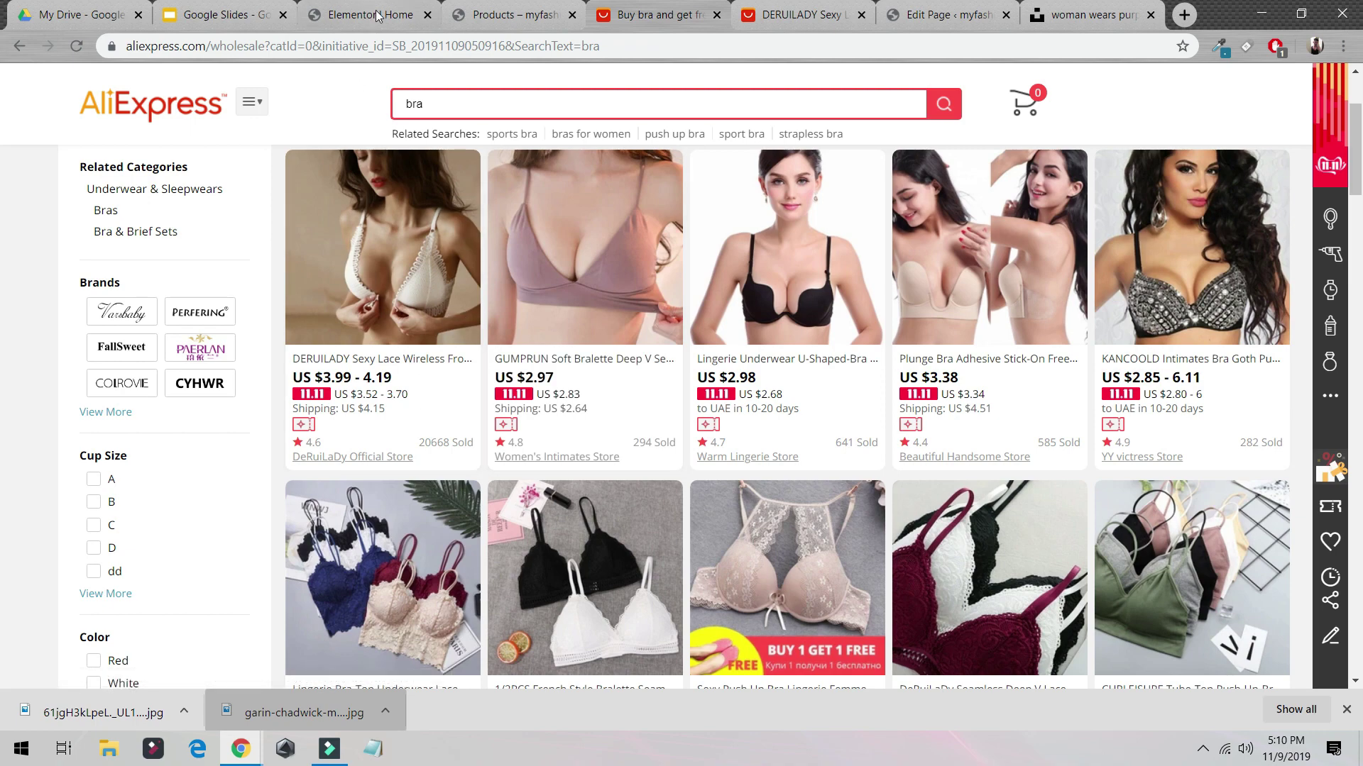
pyautogui.click(506, 15)
# - Go to Products and start adding a new product
pyautogui.click(79, 113)
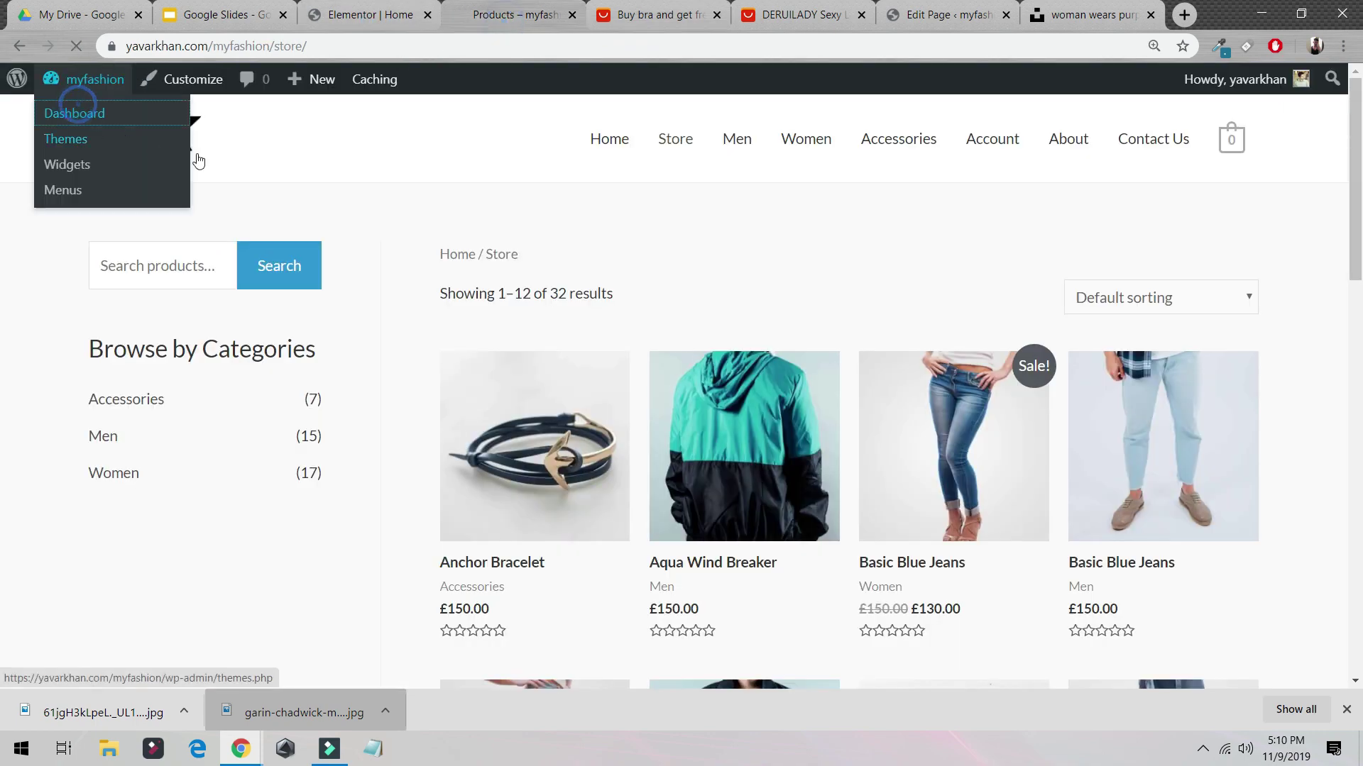
pyautogui.click(662, 14)
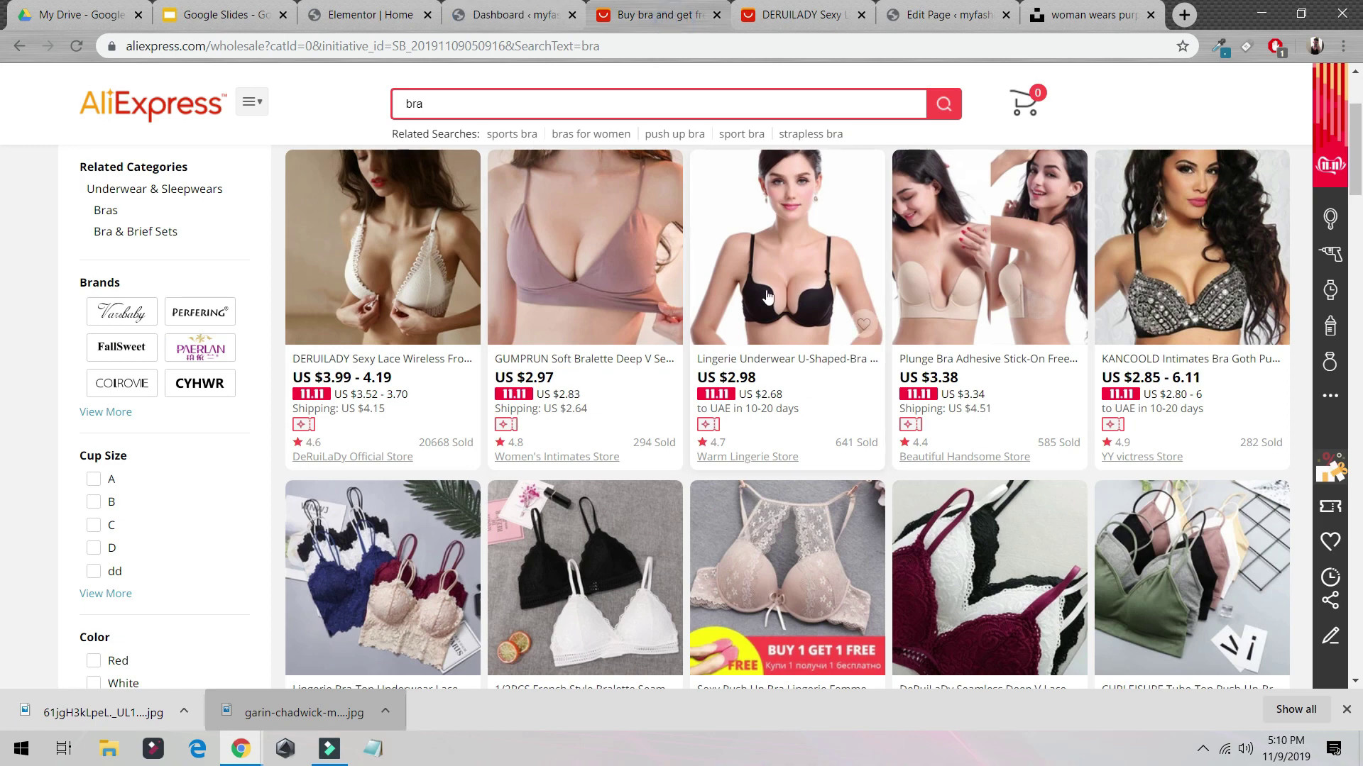
pyautogui.click(497, 14)
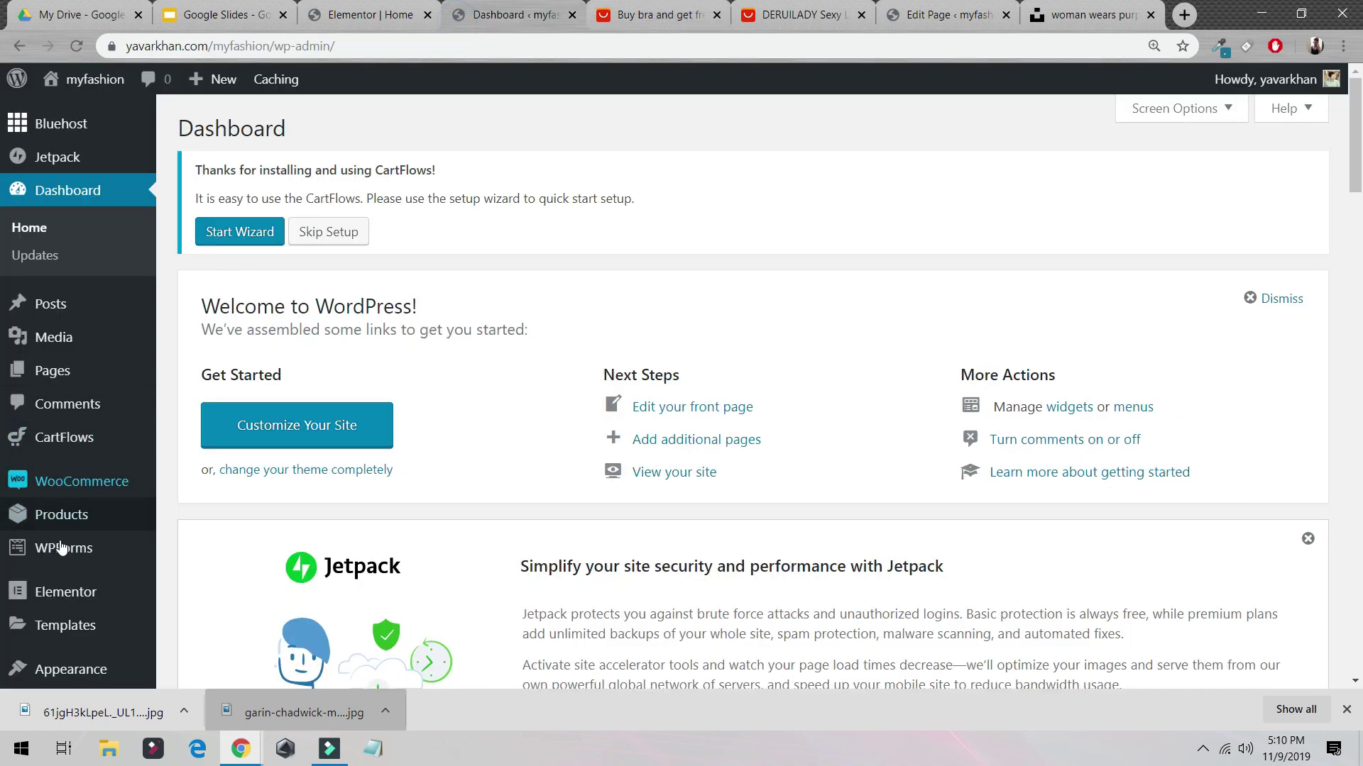
pyautogui.click(63, 521)
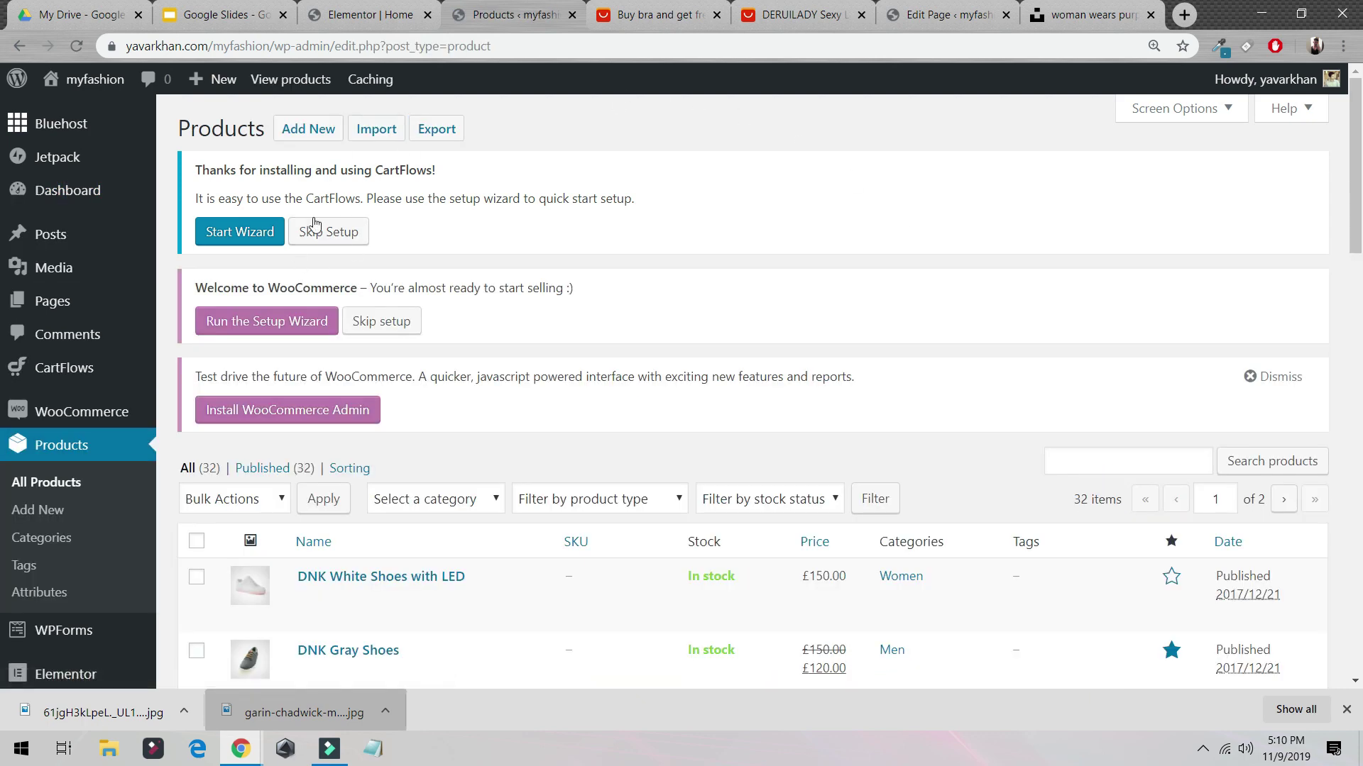
pyautogui.click(309, 130)
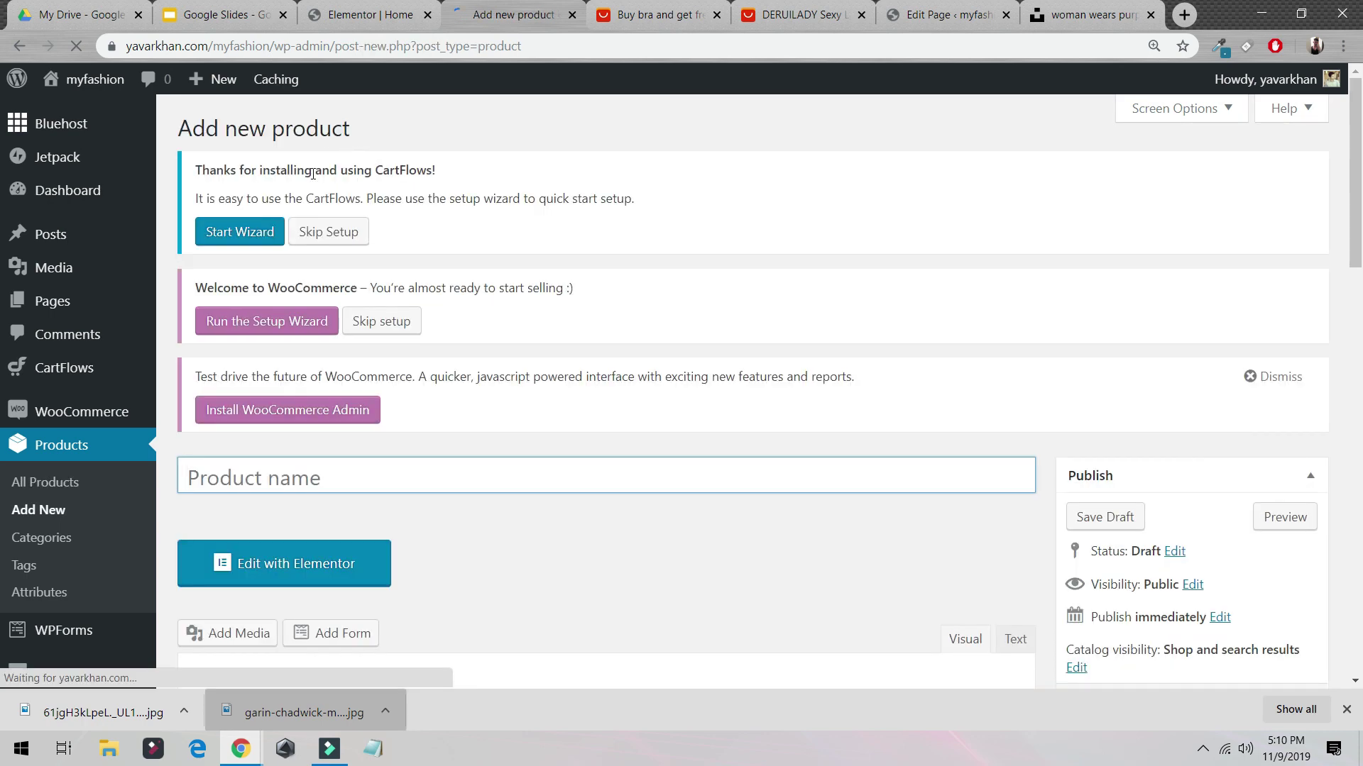
# - Name the product Super Fit Bra with regular price 100 and sale price 50
pyautogui.scroll(-2, 307, 280)
pyautogui.write('SU')
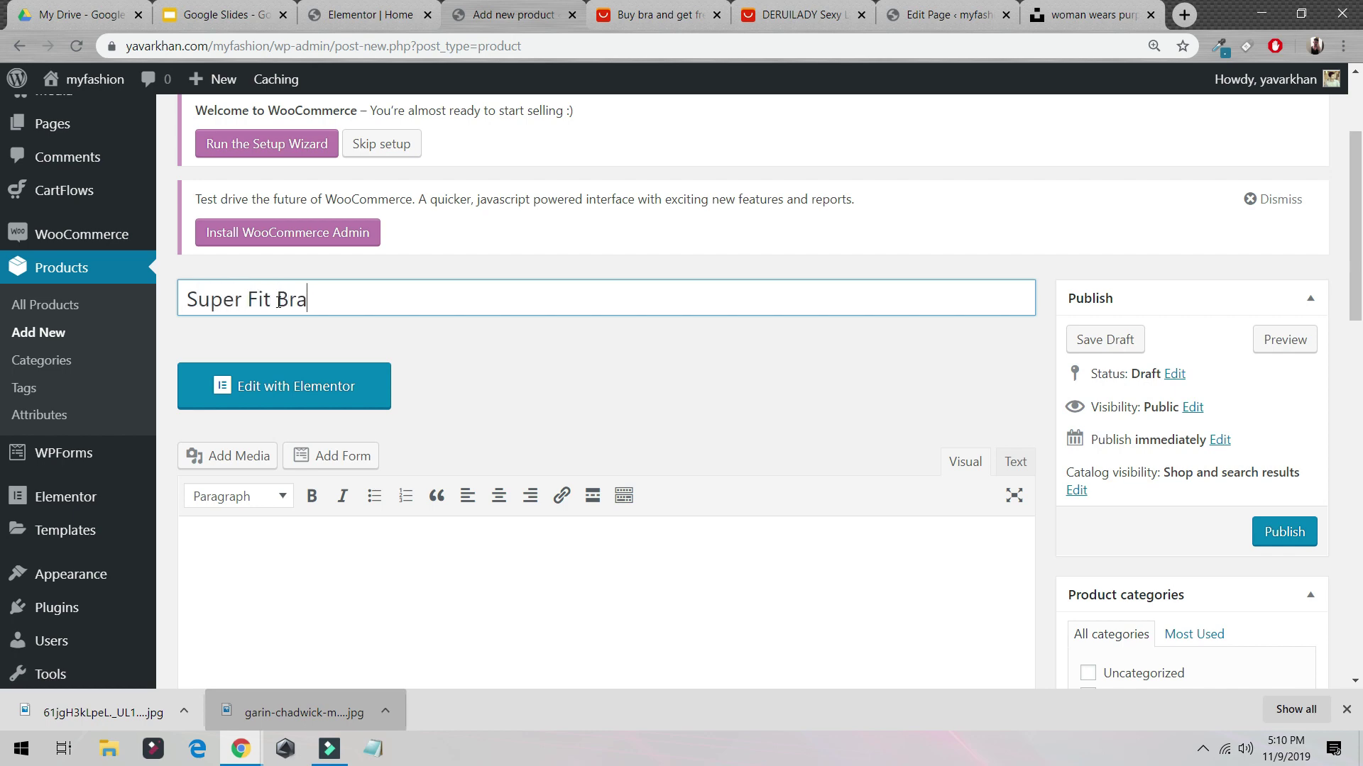
pyautogui.scroll(-8, 279, 299)
pyautogui.click(598, 273)
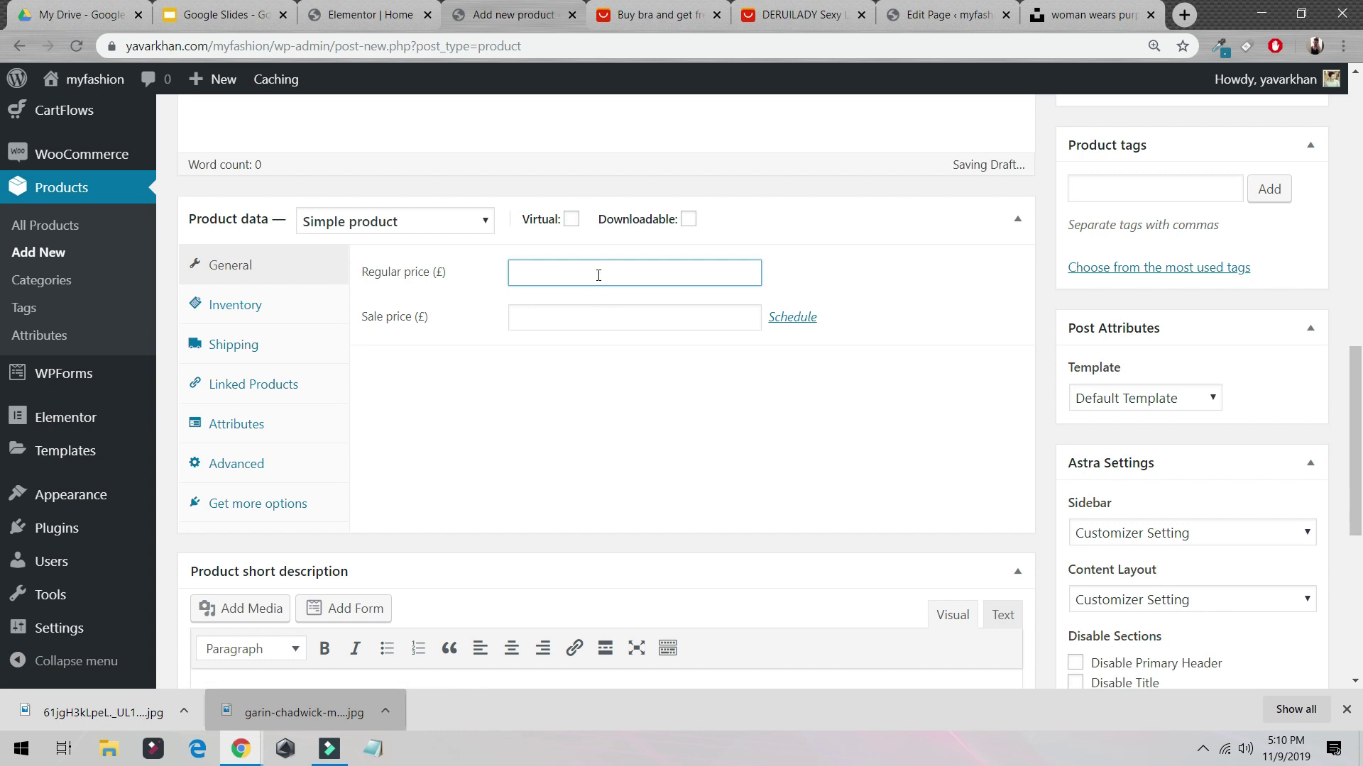
pyautogui.write('100')
pyautogui.press('Tab')
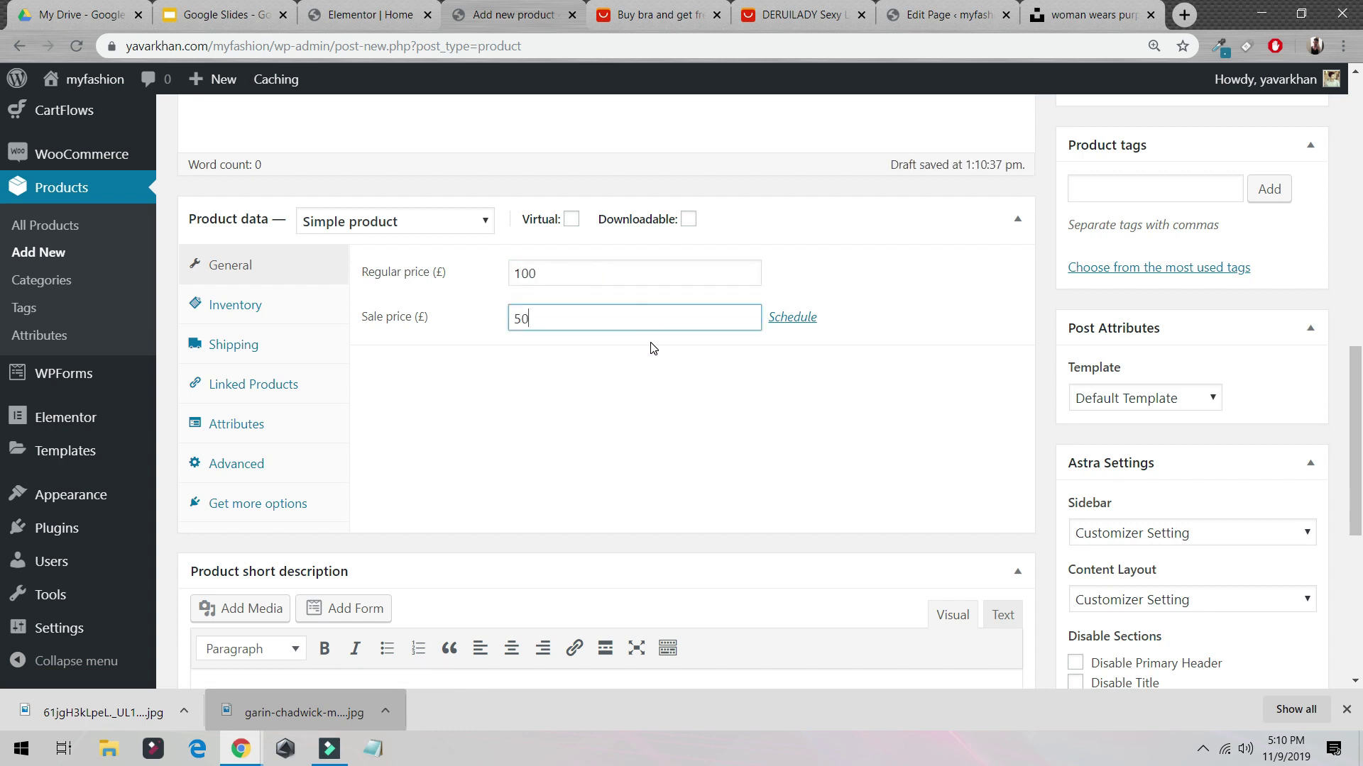
pyautogui.doubleClick(615, 314)
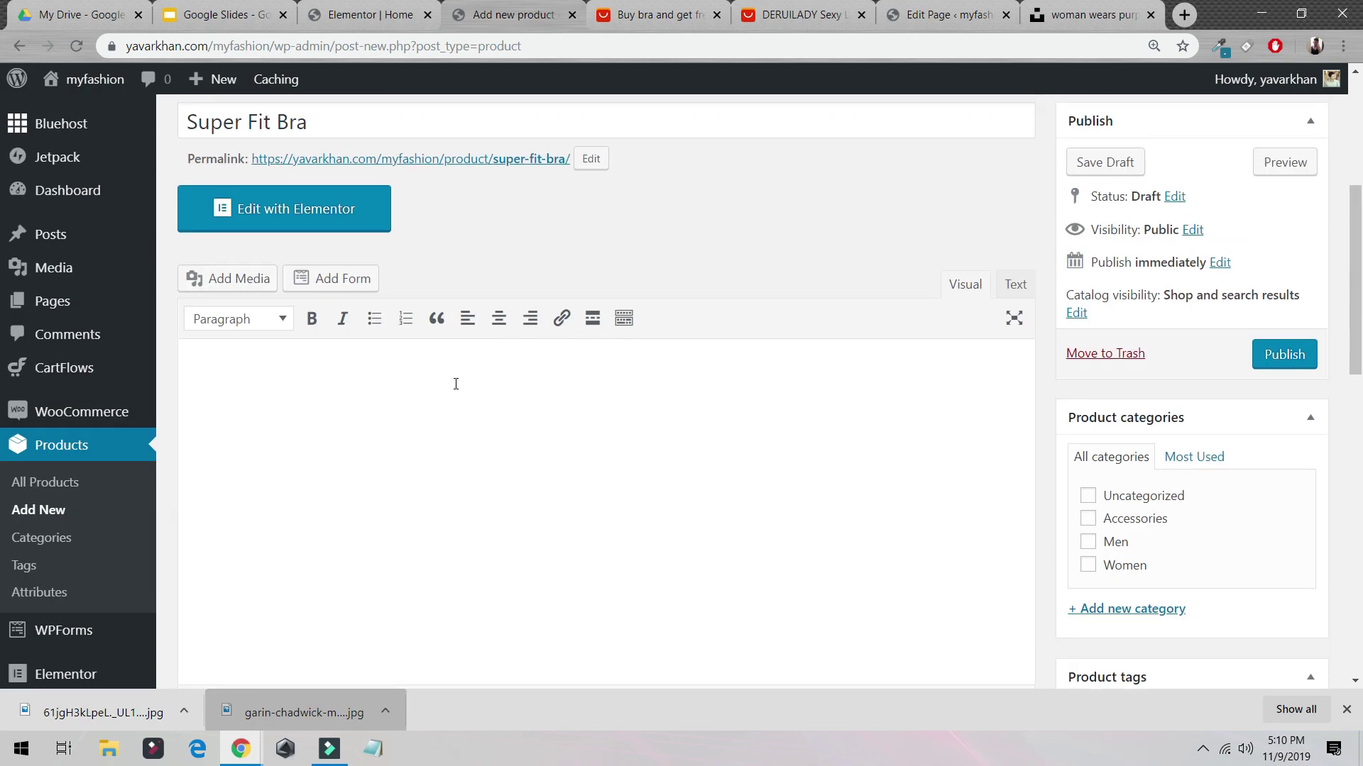
pyautogui.click(454, 380)
pyautogui.click(667, 15)
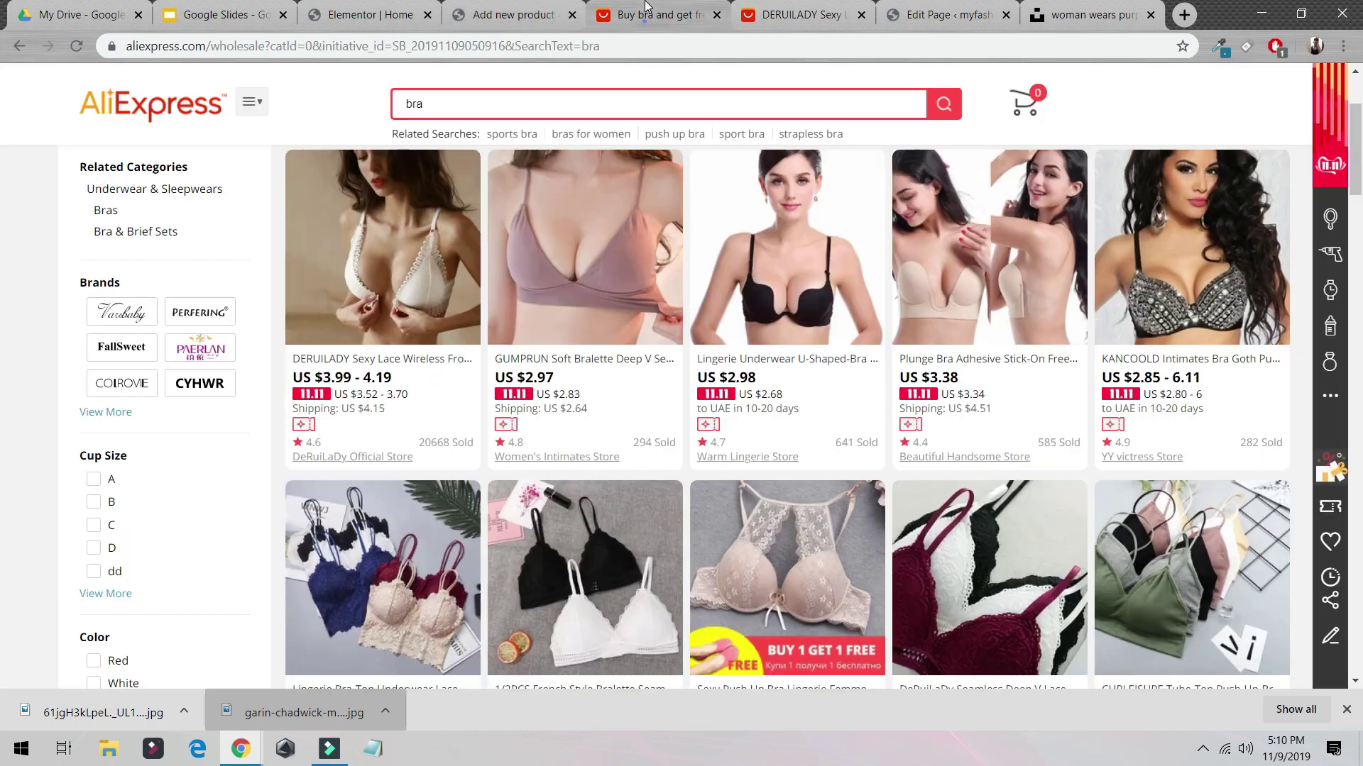
# - Select the DERUILADY listing title 'Sexy Lace Wireless Front Closure Bras For Women Sexy Lingerie'
pyautogui.click(767, 16)
pyautogui.scroll(-8, 573, 302)
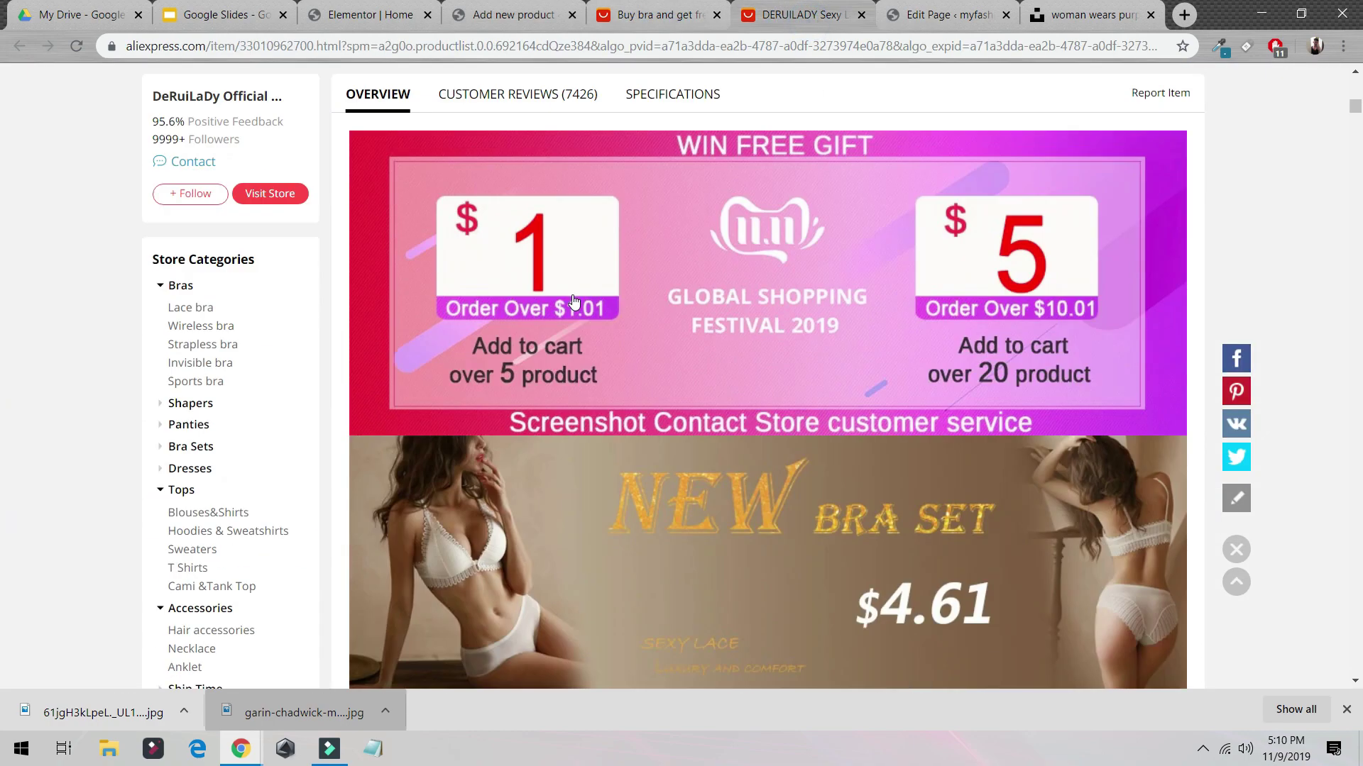
pyautogui.scroll(-20, 574, 301)
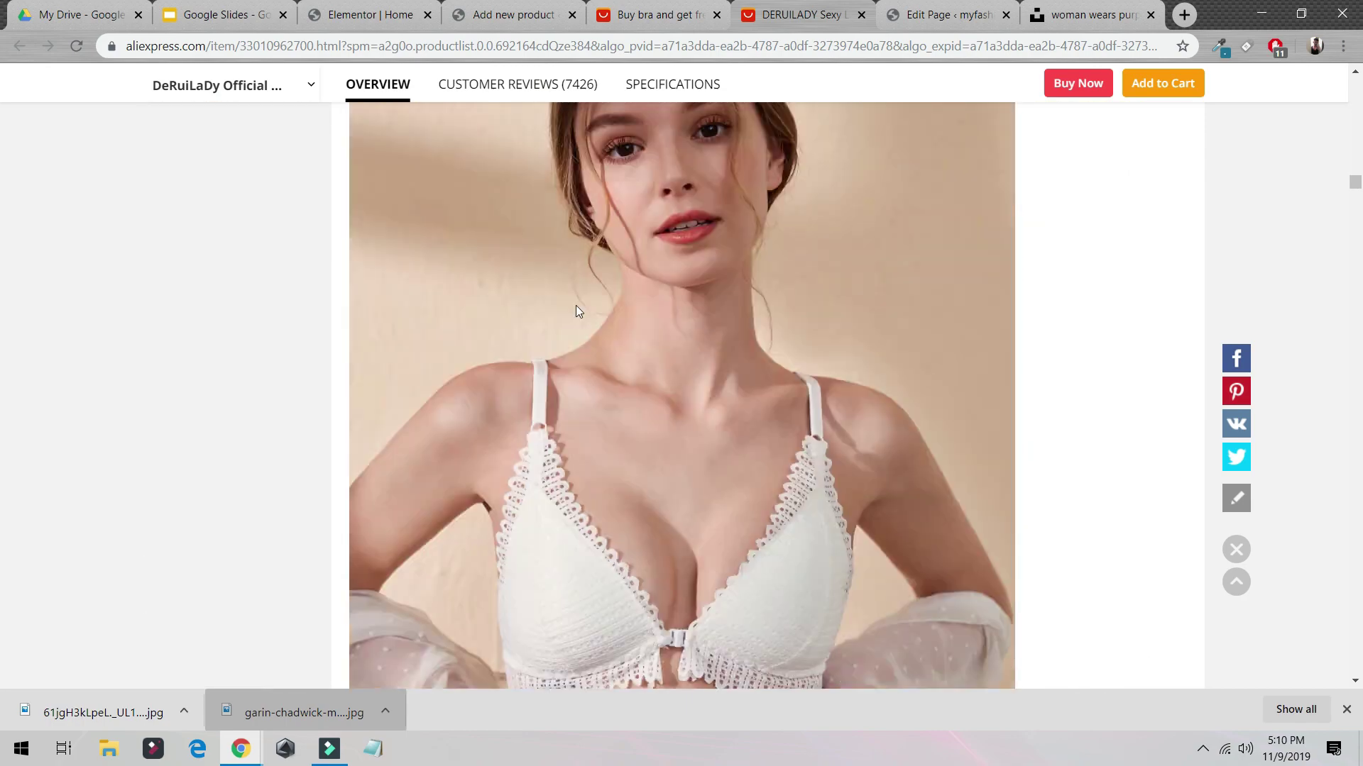
pyautogui.scroll(-20, 576, 310)
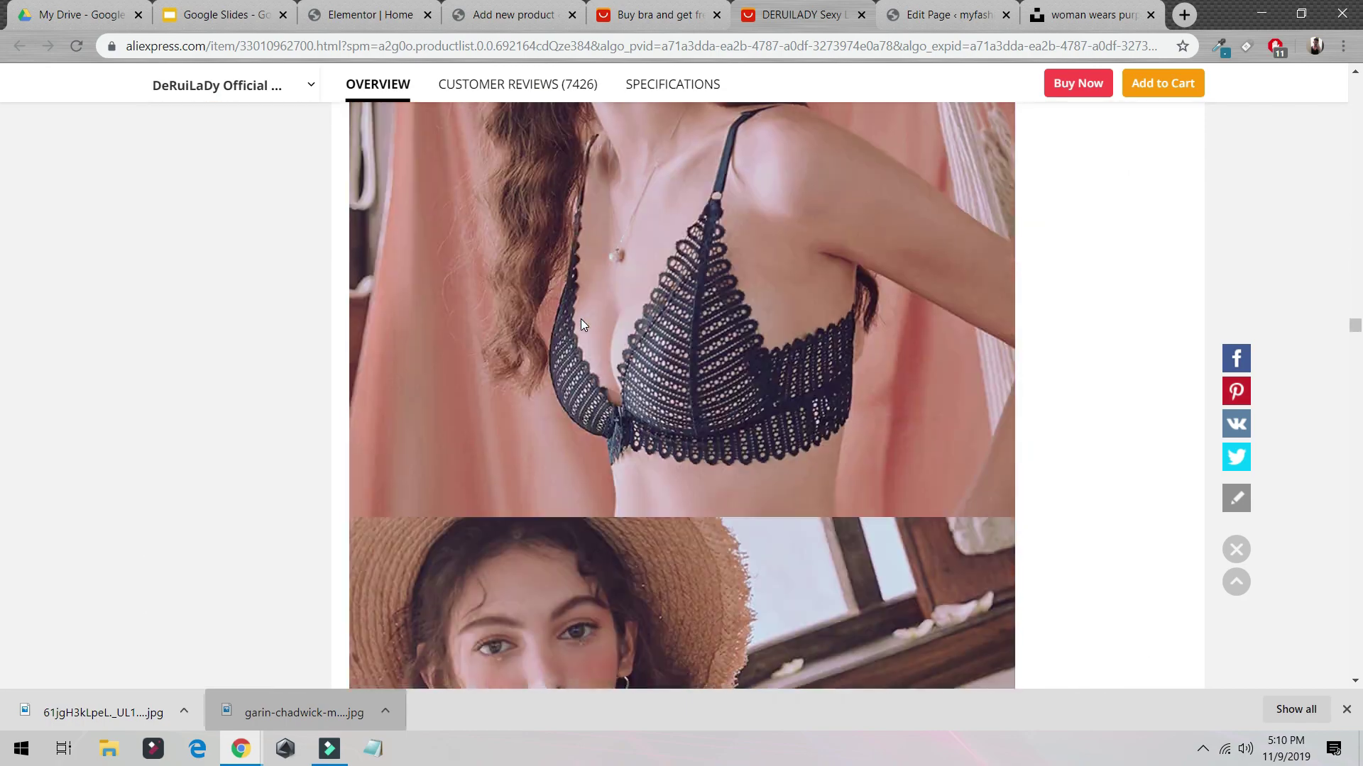
pyautogui.scroll(-20, 582, 333)
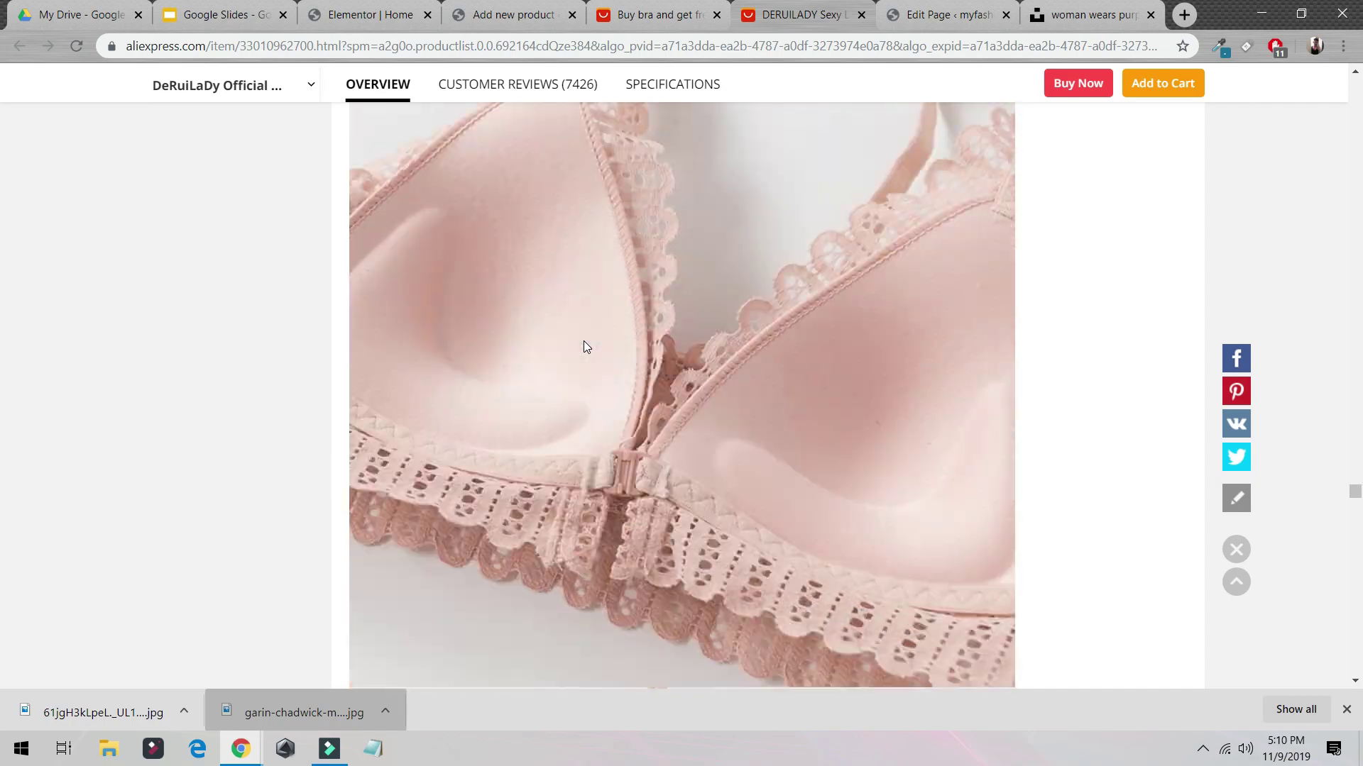
pyautogui.scroll(-15, 583, 346)
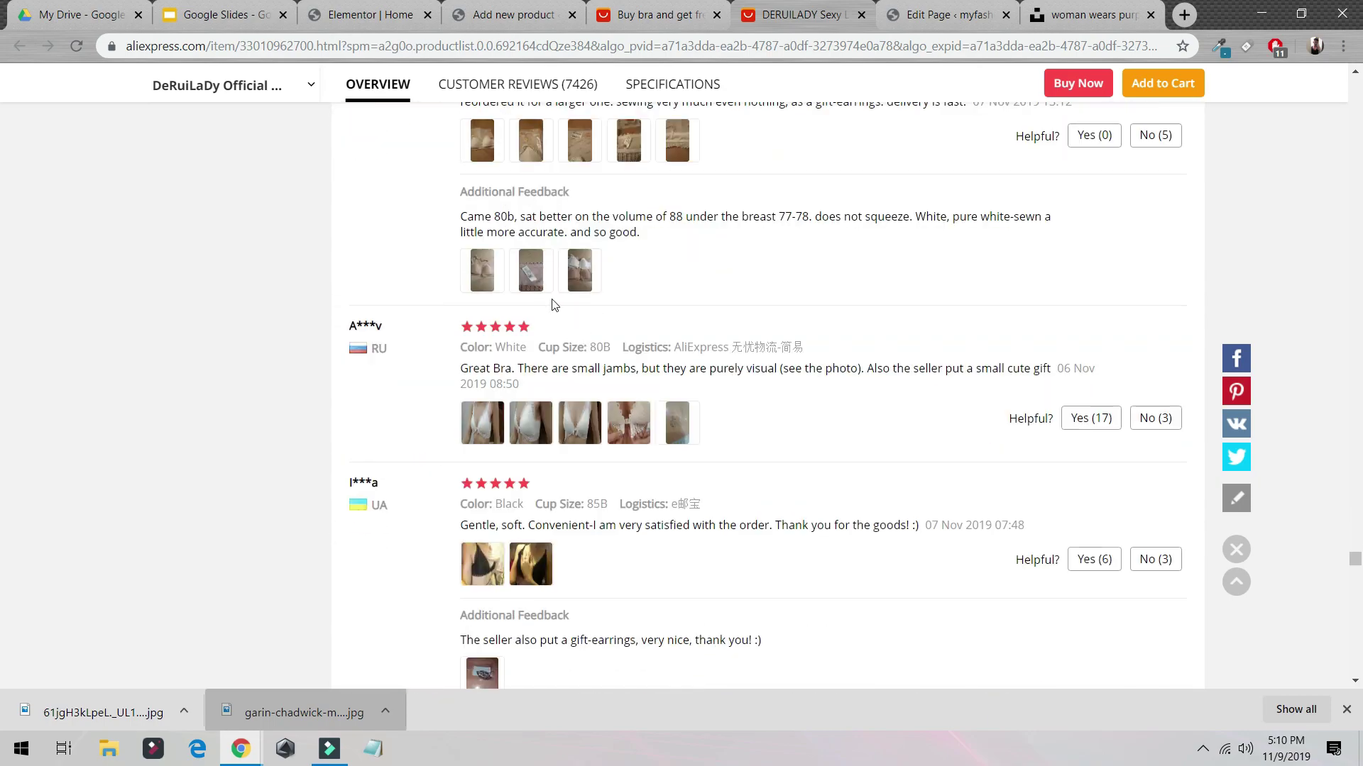
pyautogui.scroll(5, 555, 305)
pyautogui.scroll(5, 774, 354)
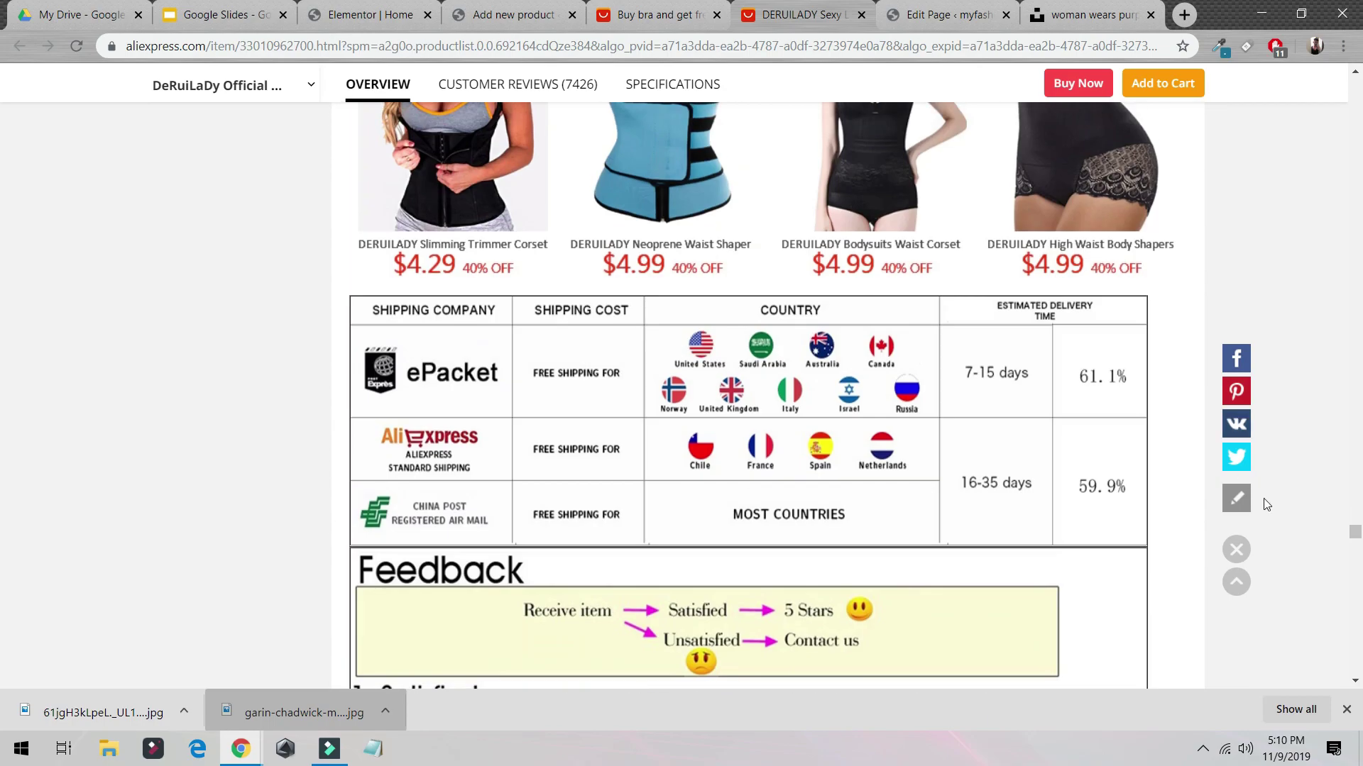
pyautogui.moveTo(1353, 534); pyautogui.dragTo(1357, 77)
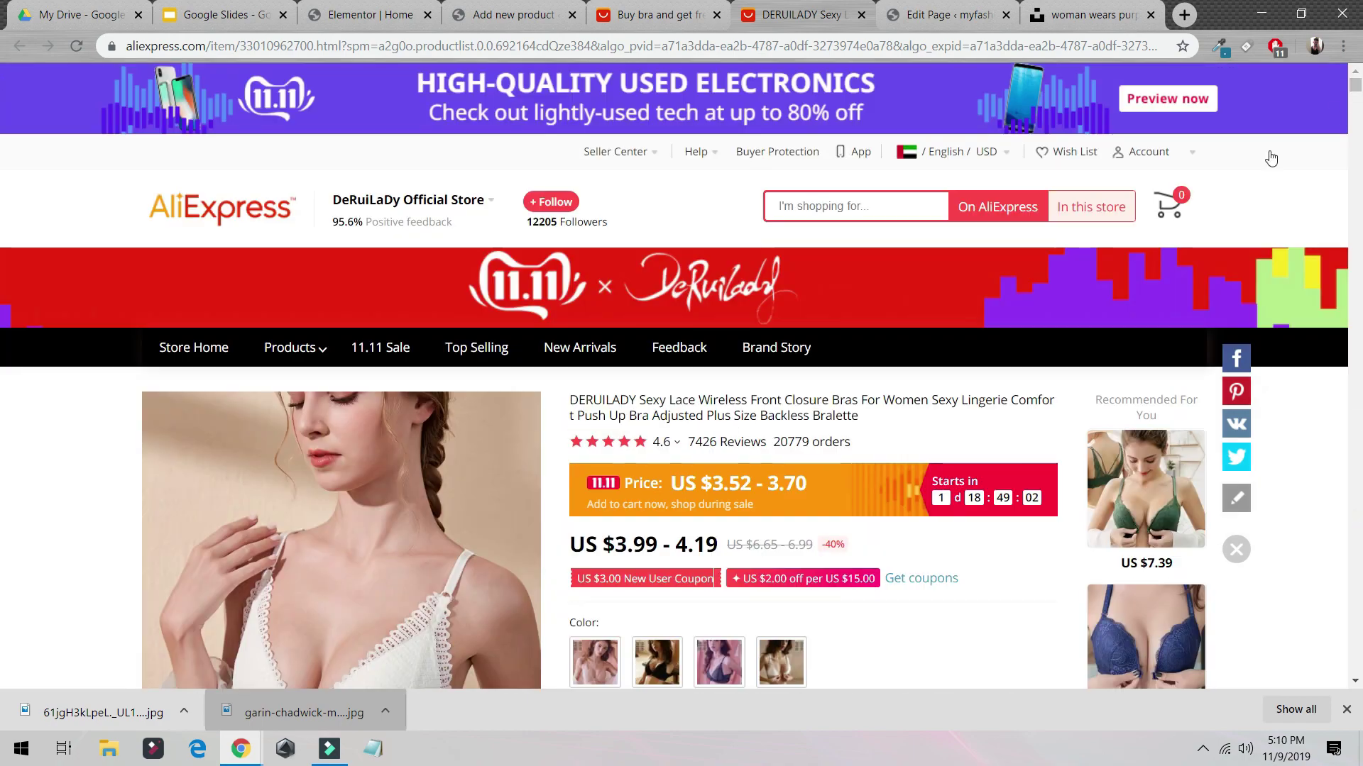
pyautogui.moveTo(644, 396); pyautogui.dragTo(826, 391)
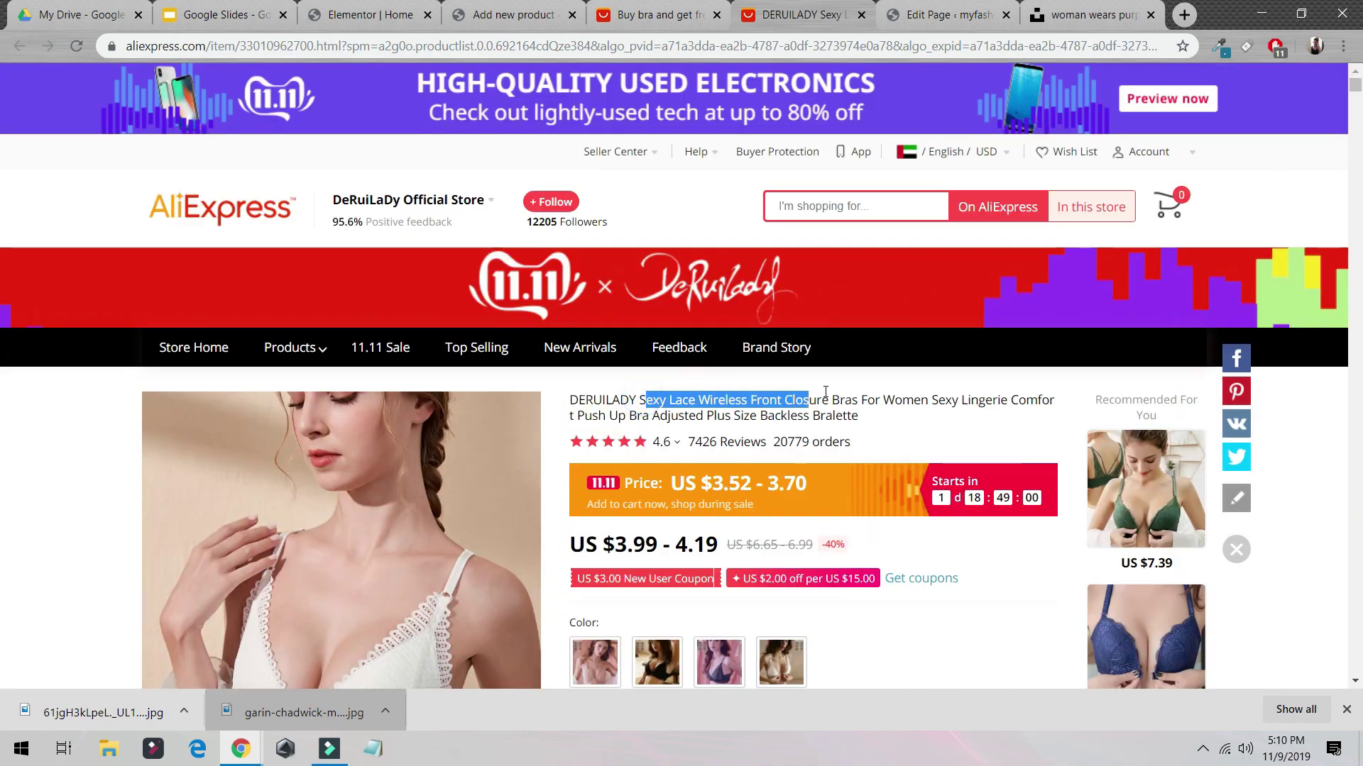
pyautogui.moveTo(640, 401); pyautogui.dragTo(986, 402)
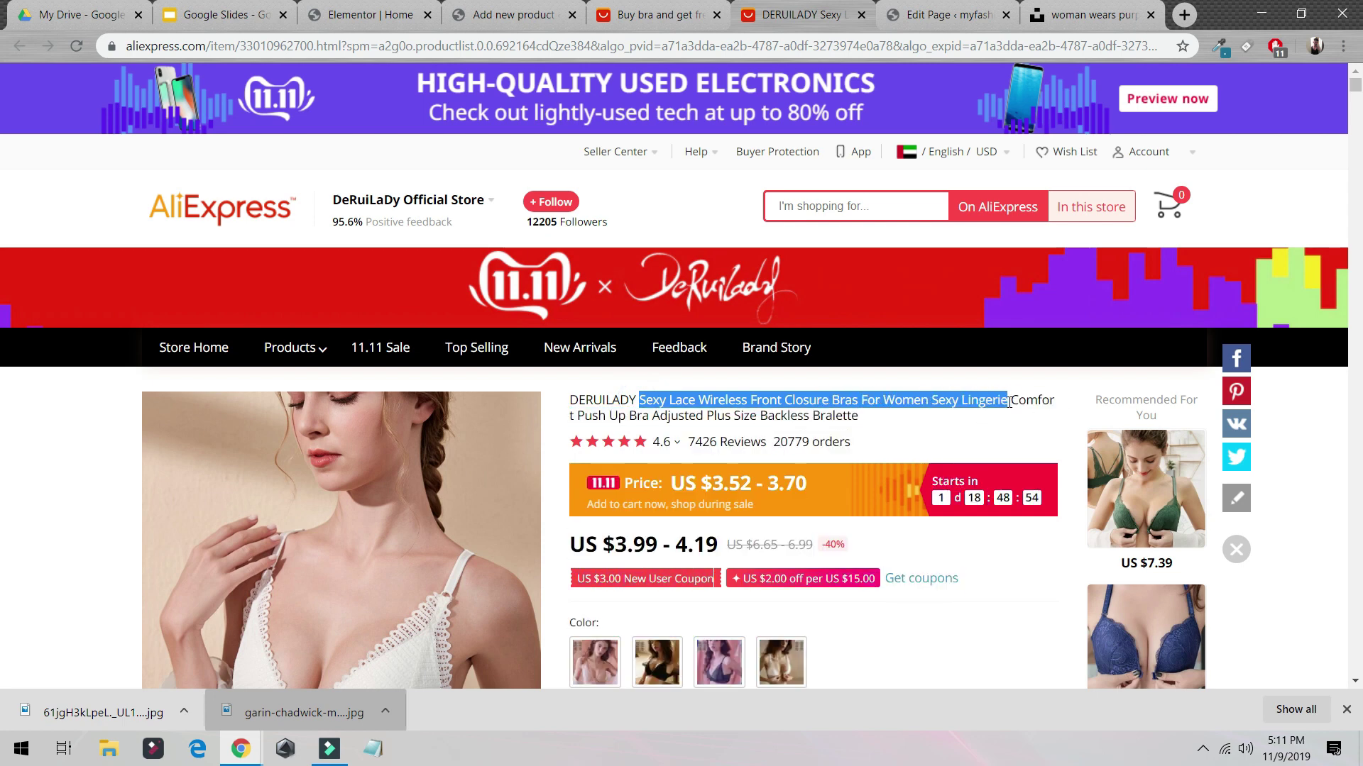
pyautogui.click(503, 6)
# - Paste the AliExpress title phrase into the product description
pyautogui.write('Sexy Lace Wireless Front Closure Bras For Women Sexy Lingerie')
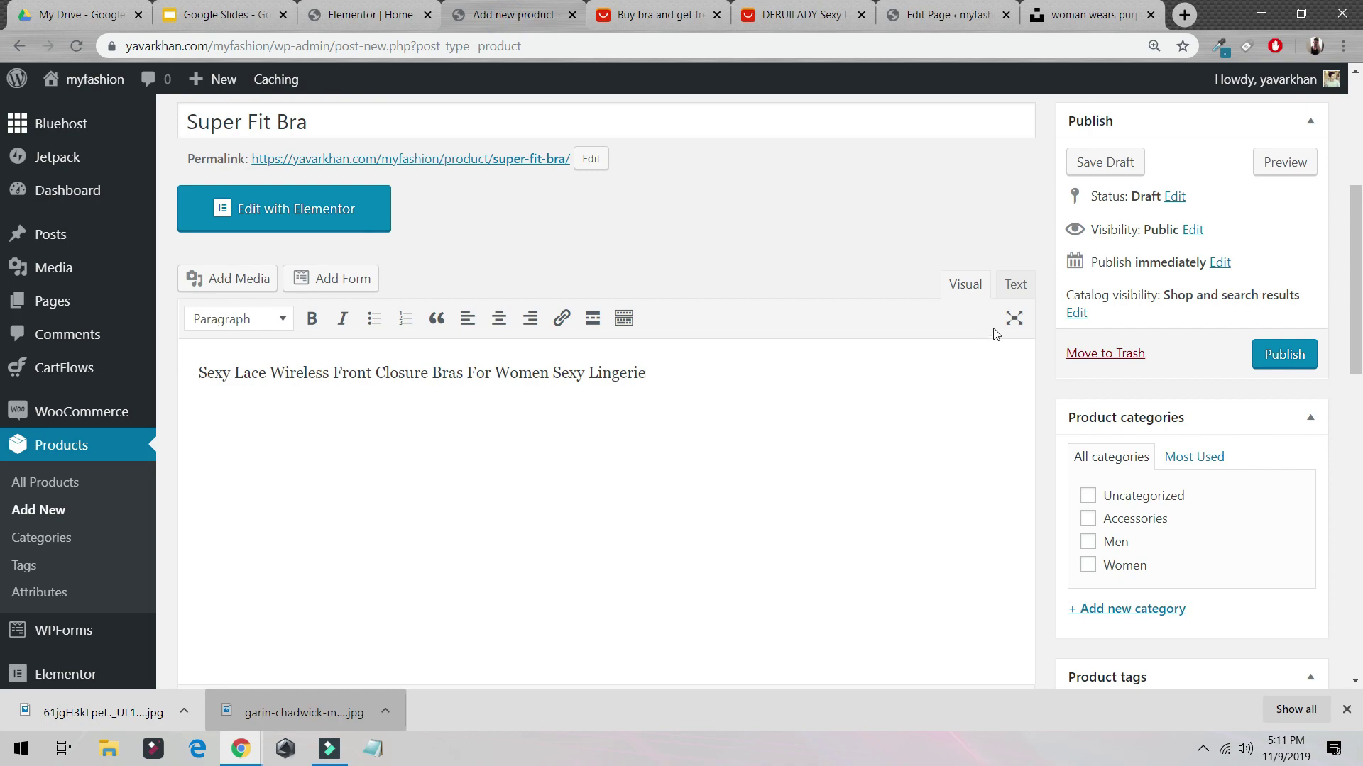
pyautogui.scroll(-9, 1055, 380)
pyautogui.scroll(3, 1165, 426)
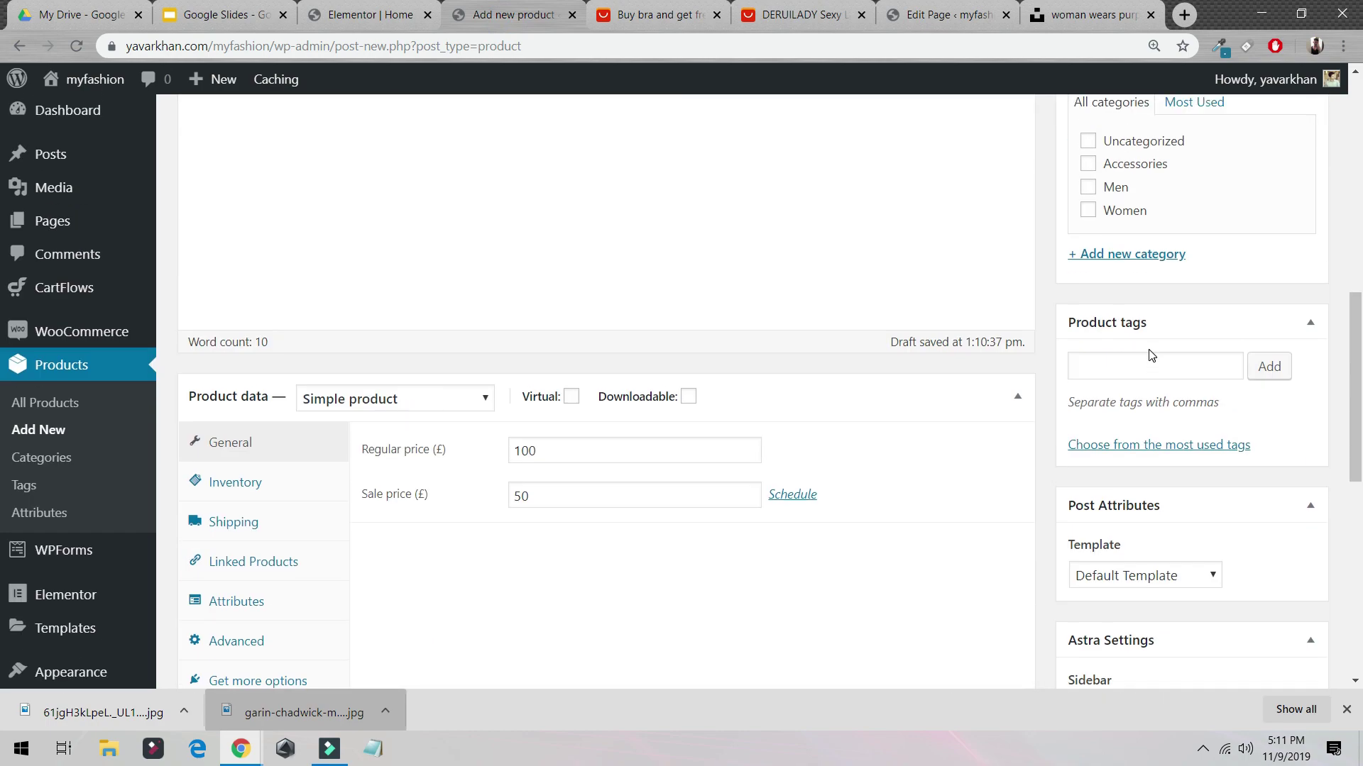
pyautogui.scroll(-8, 1151, 339)
pyautogui.scroll(7, 1151, 339)
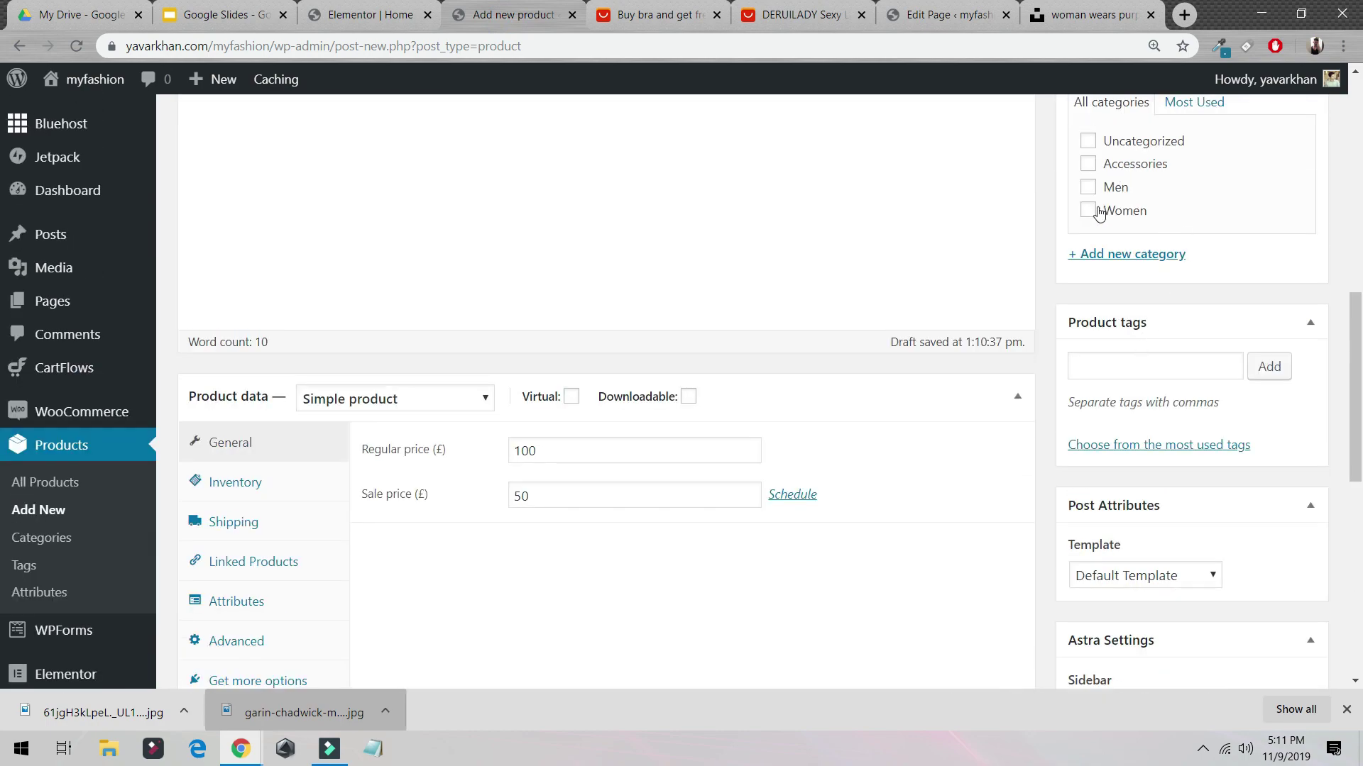
# - Preview the home page in the Elementor editor without outlines
pyautogui.click(383, 10)
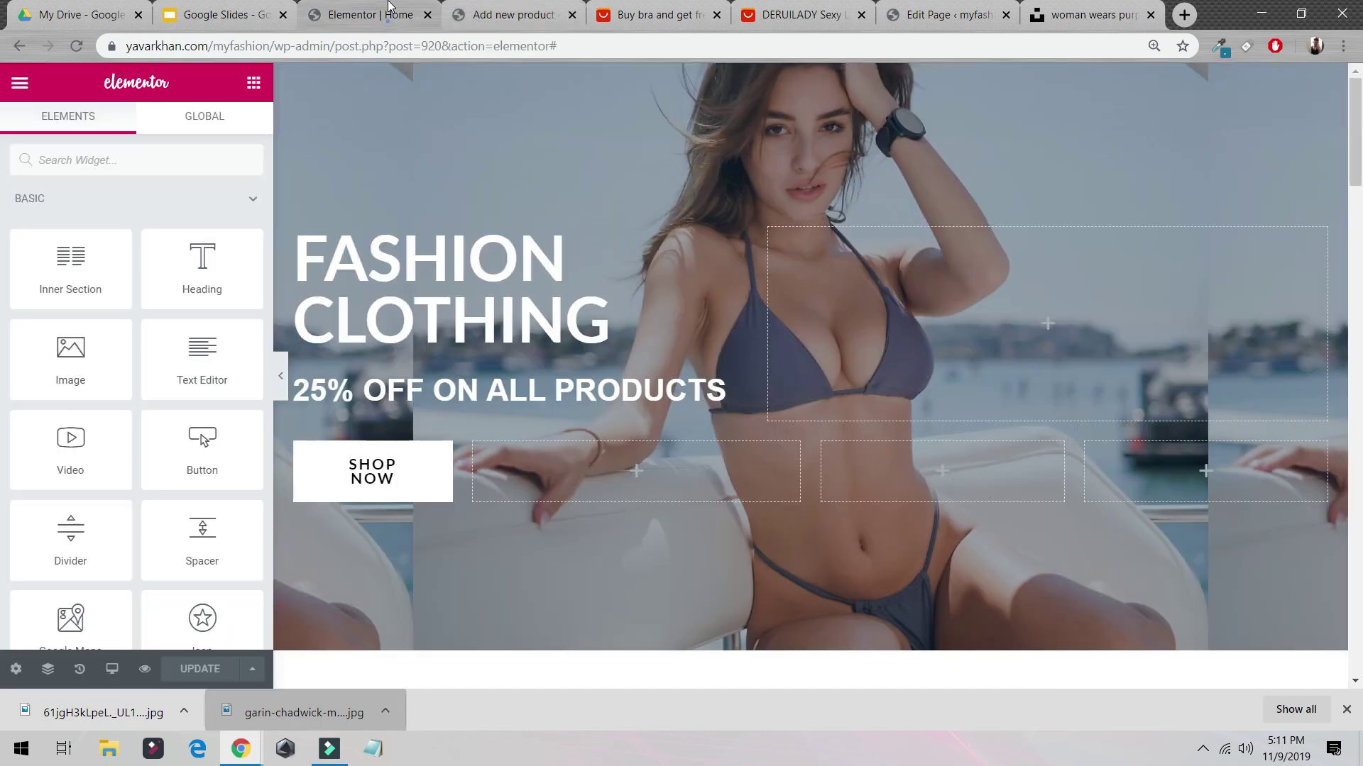
pyautogui.click(281, 377)
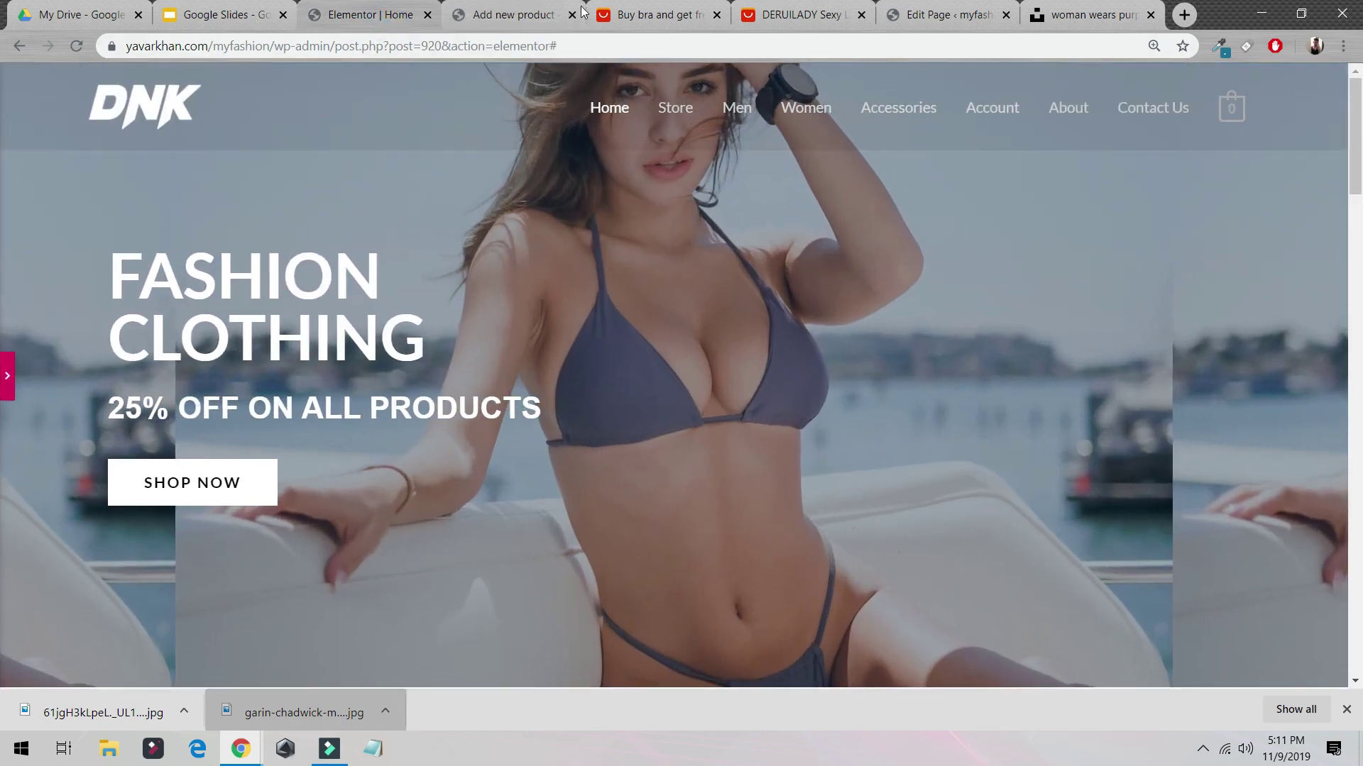
pyautogui.click(518, 14)
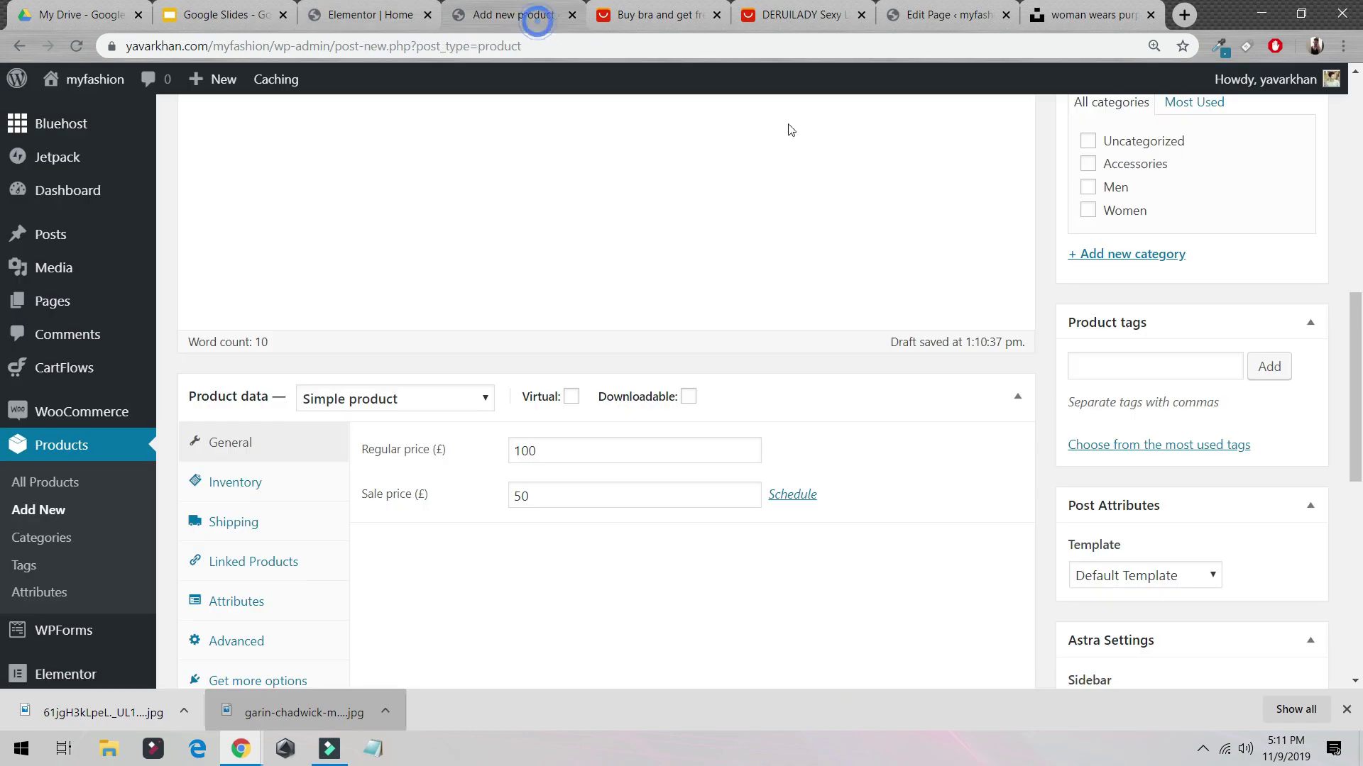
# - Assign Super Fit Bra to the Women product category
pyautogui.click(1084, 213)
pyautogui.scroll(-7, 821, 386)
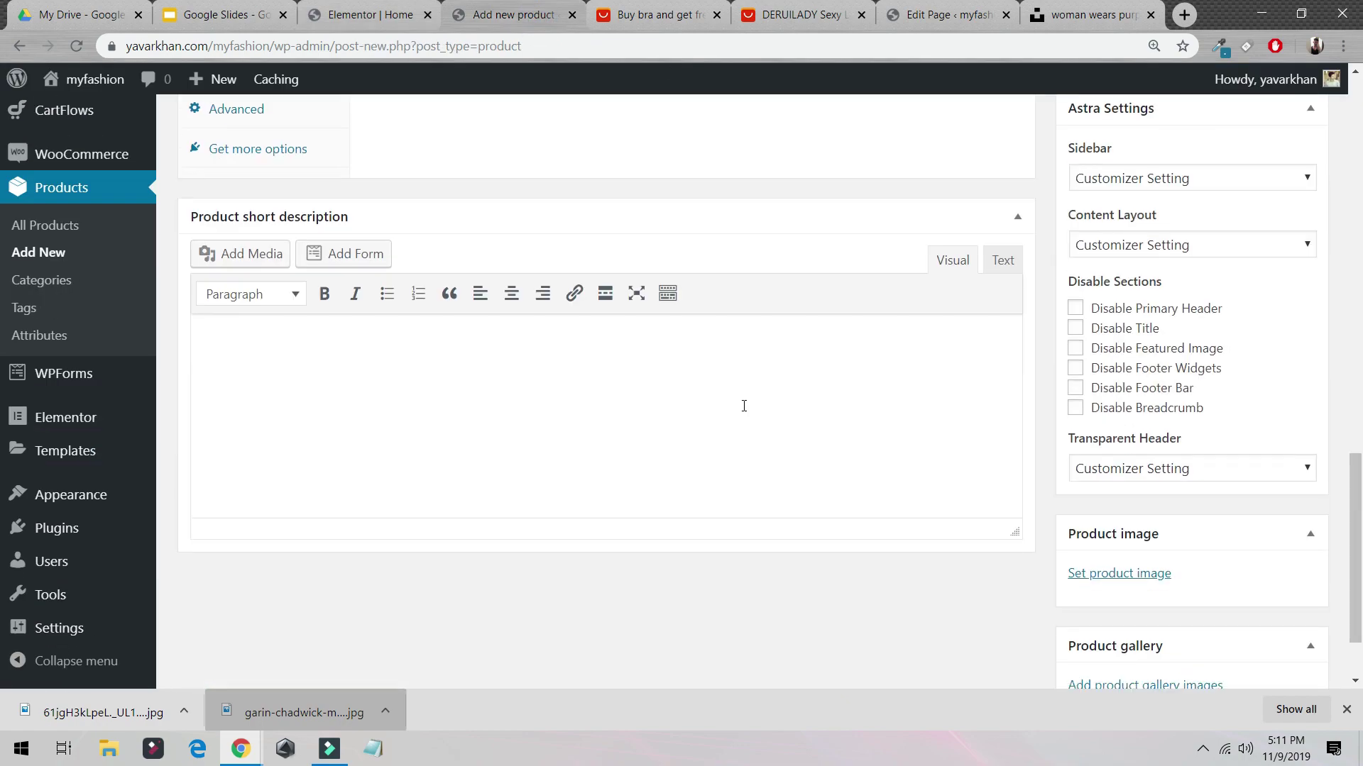
pyautogui.scroll(-2, 1164, 452)
# - Upload the downloaded white bra photo and set it as Super Fit Bra's product image
pyautogui.click(1128, 471)
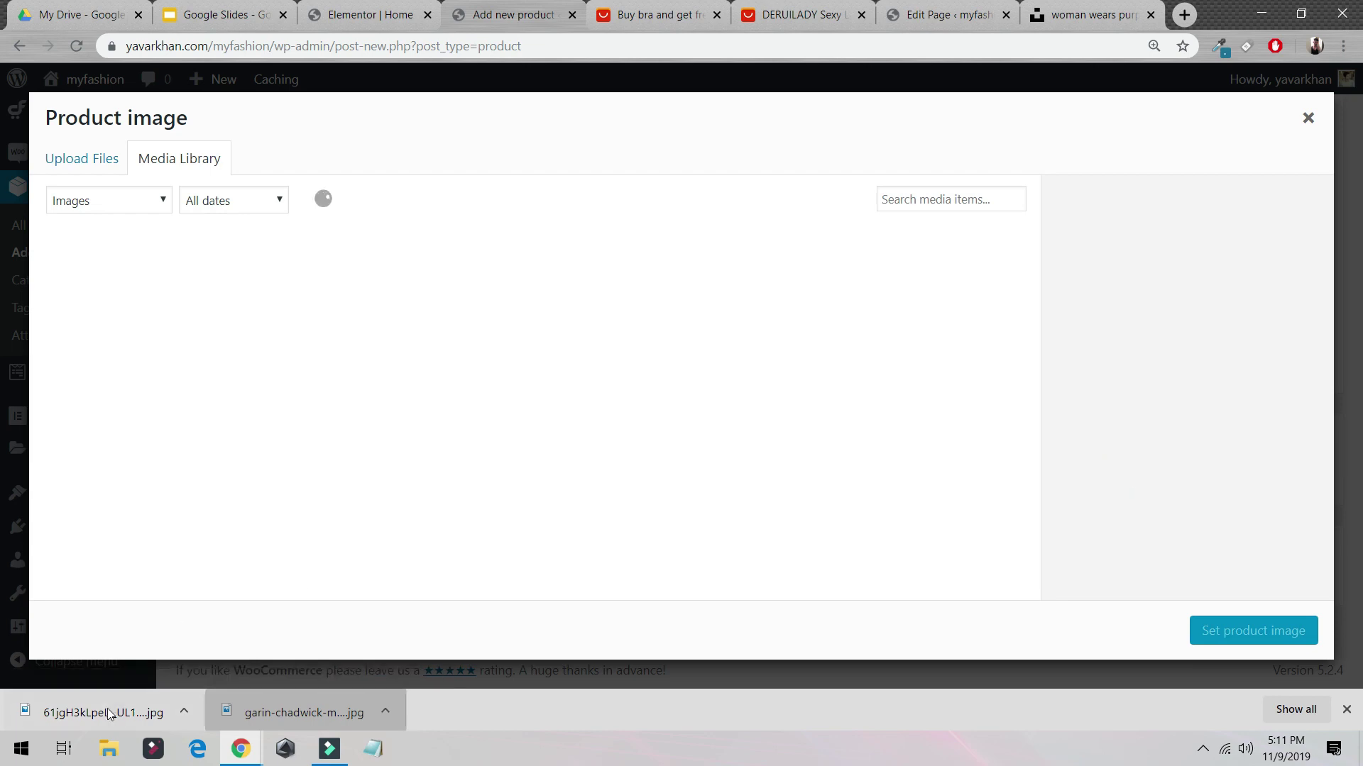
pyautogui.moveTo(105, 712); pyautogui.dragTo(360, 313)
pyautogui.click(849, 150)
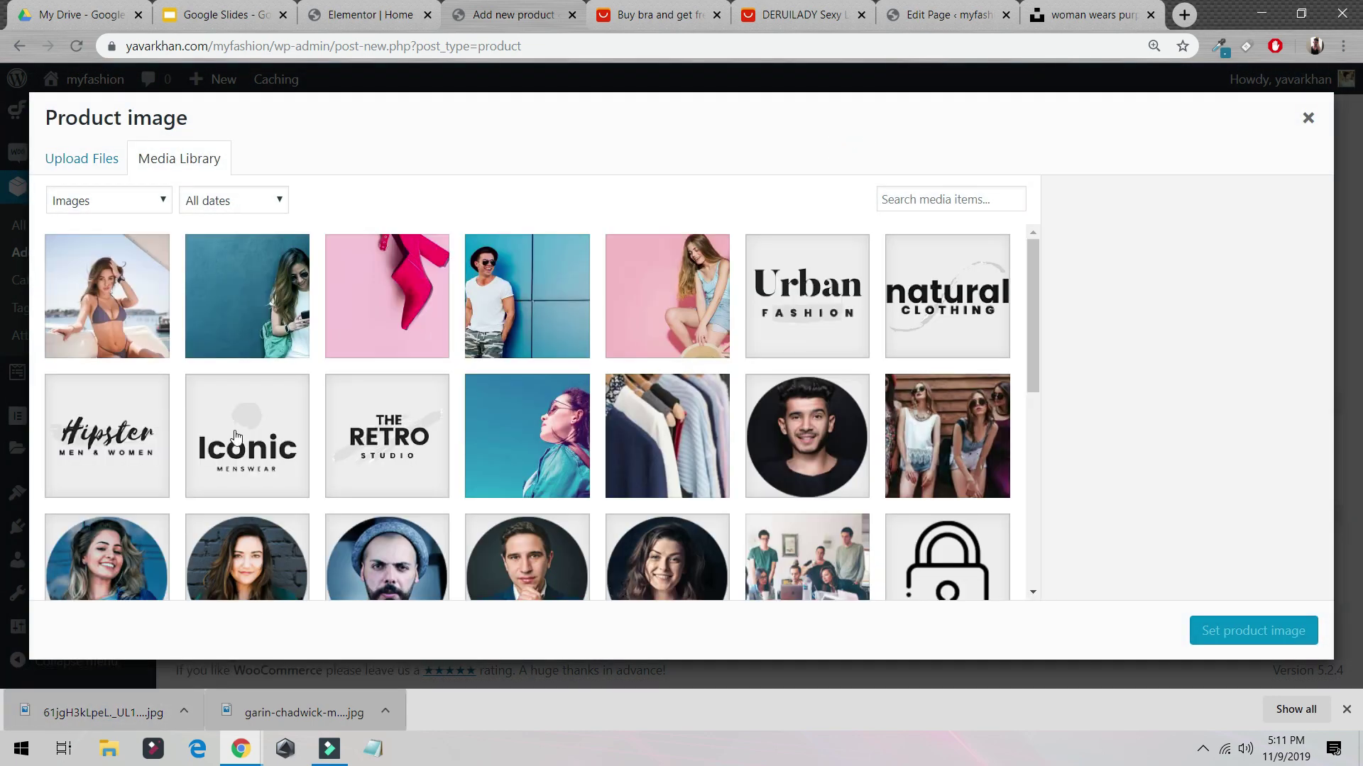
pyautogui.click(100, 162)
pyautogui.moveTo(103, 712); pyautogui.dragTo(326, 347)
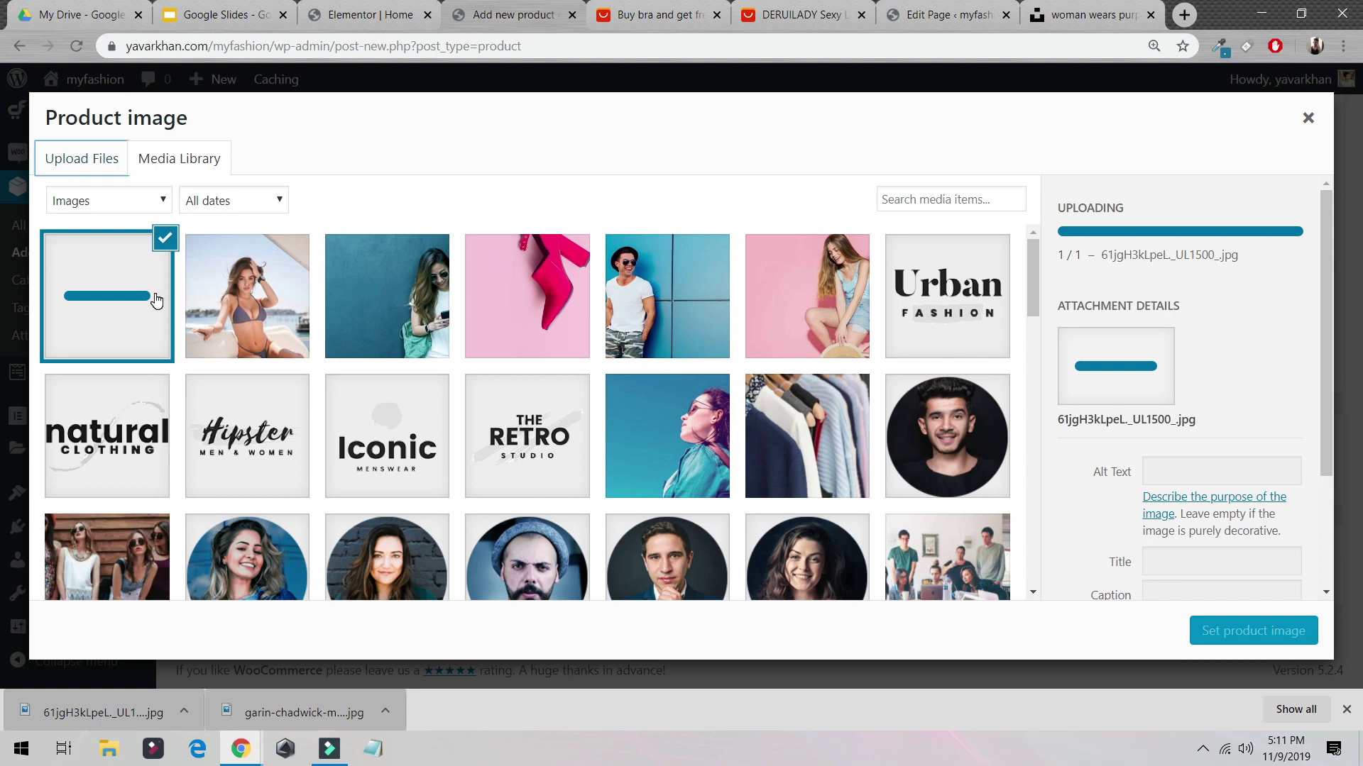
pyautogui.click(1242, 635)
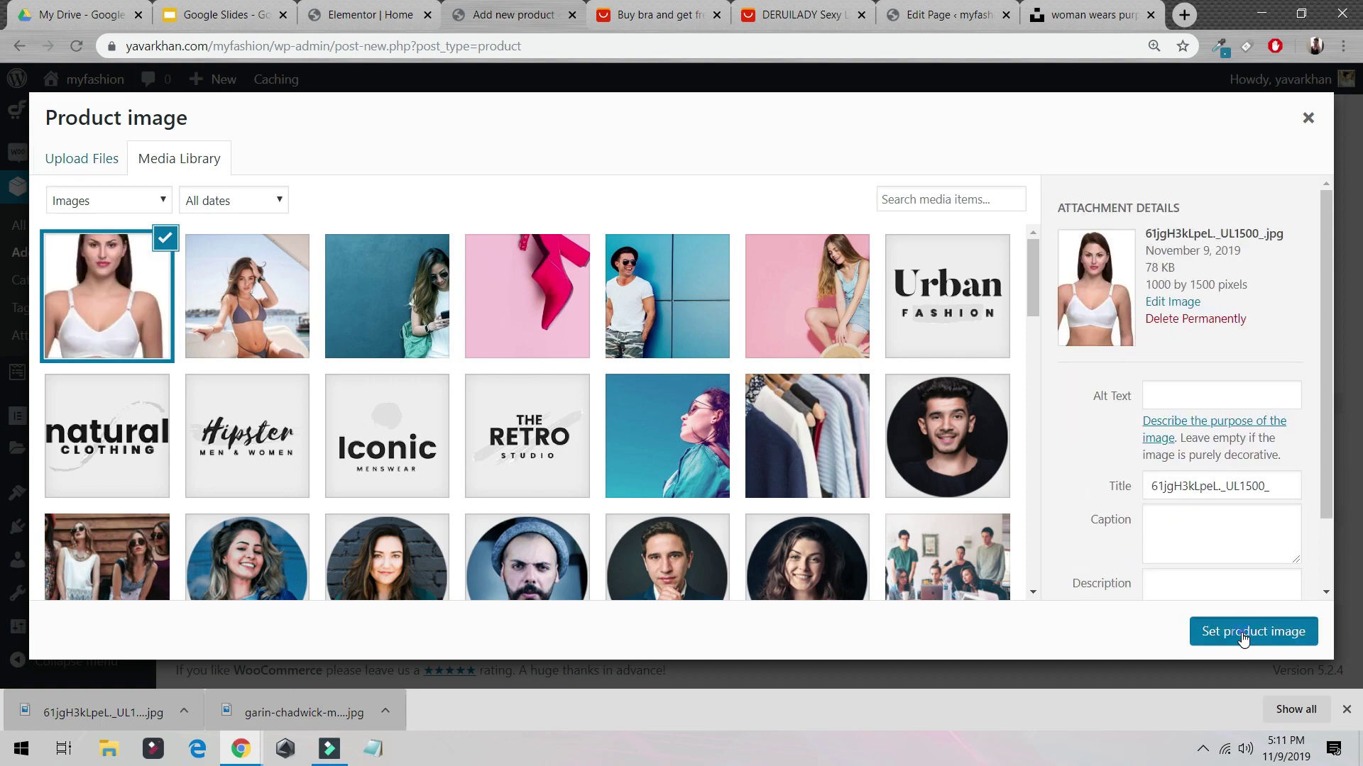
pyautogui.scroll(-4, 993, 525)
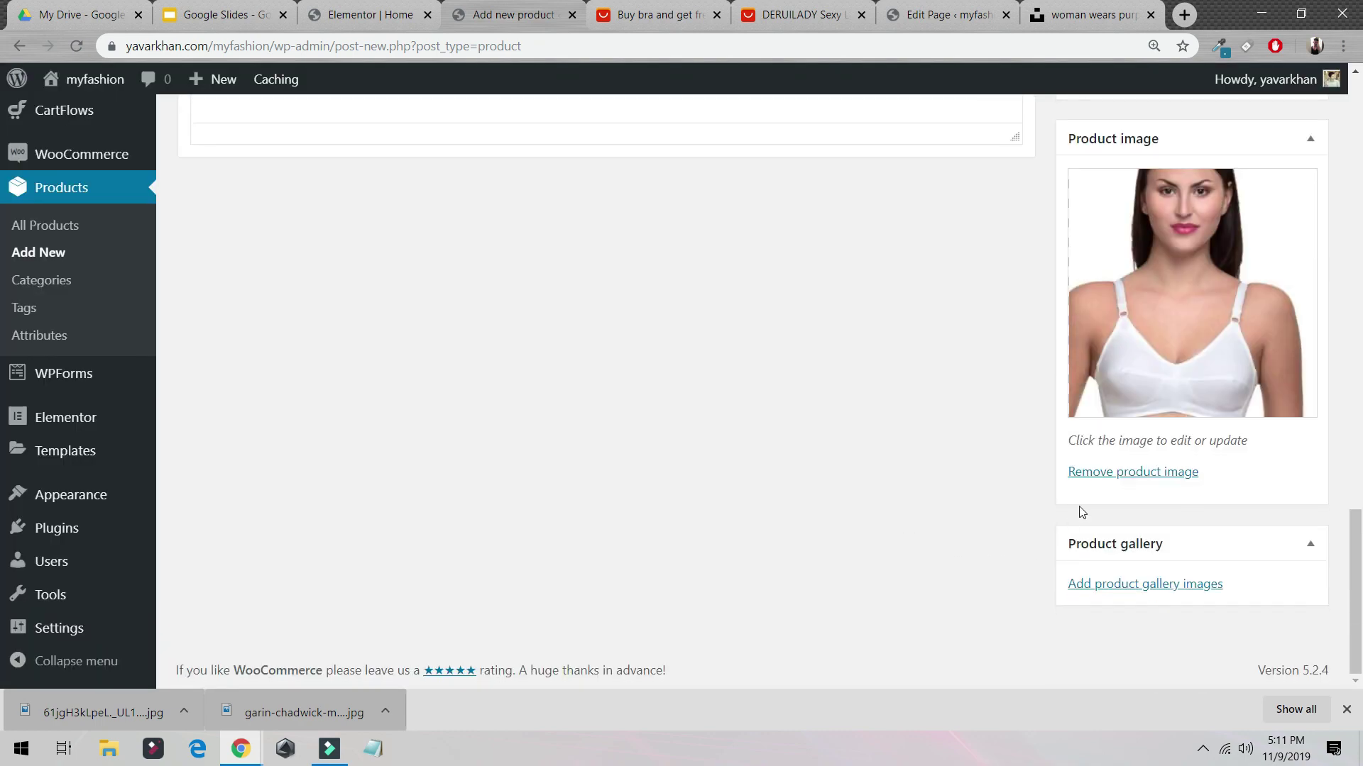
pyautogui.click(1104, 583)
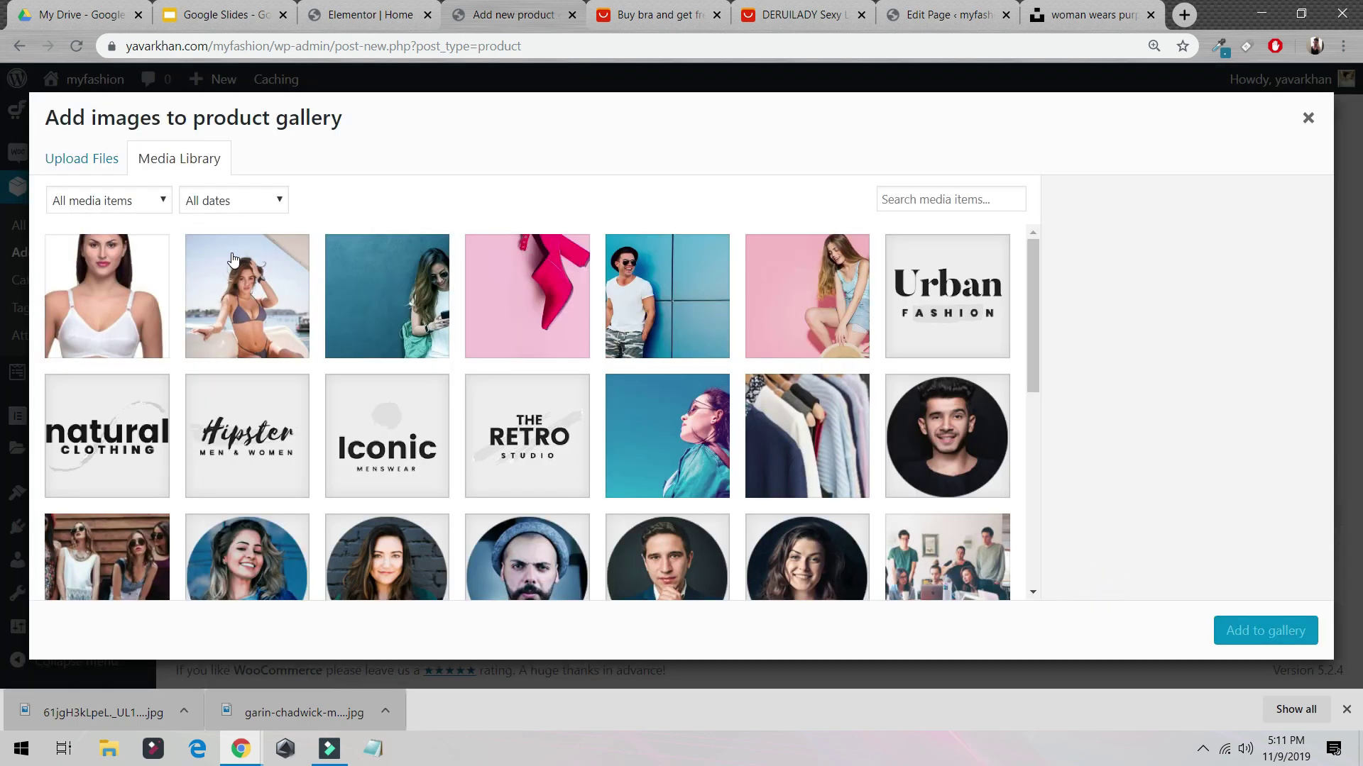
# - Add the bikini photo to the product gallery
pyautogui.click(232, 263)
pyautogui.click(1260, 642)
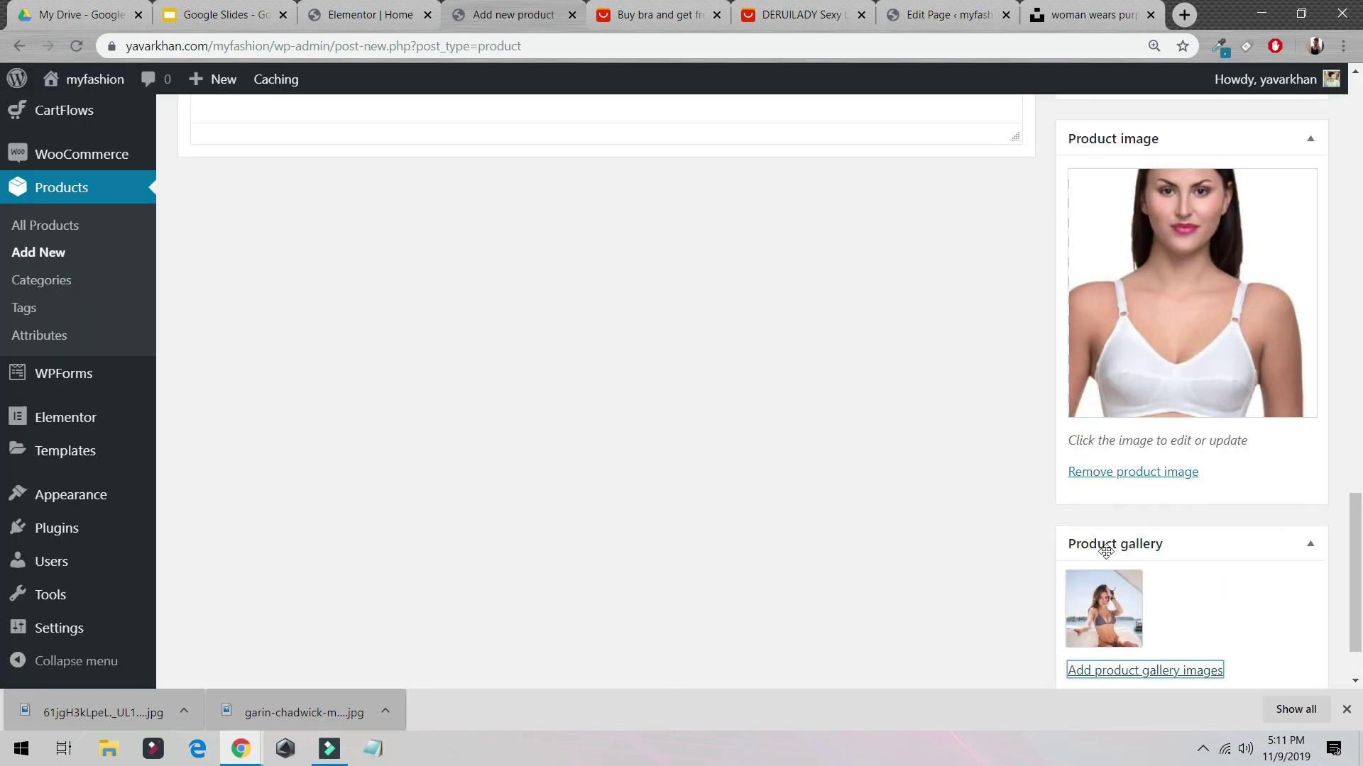
pyautogui.scroll(4, 761, 468)
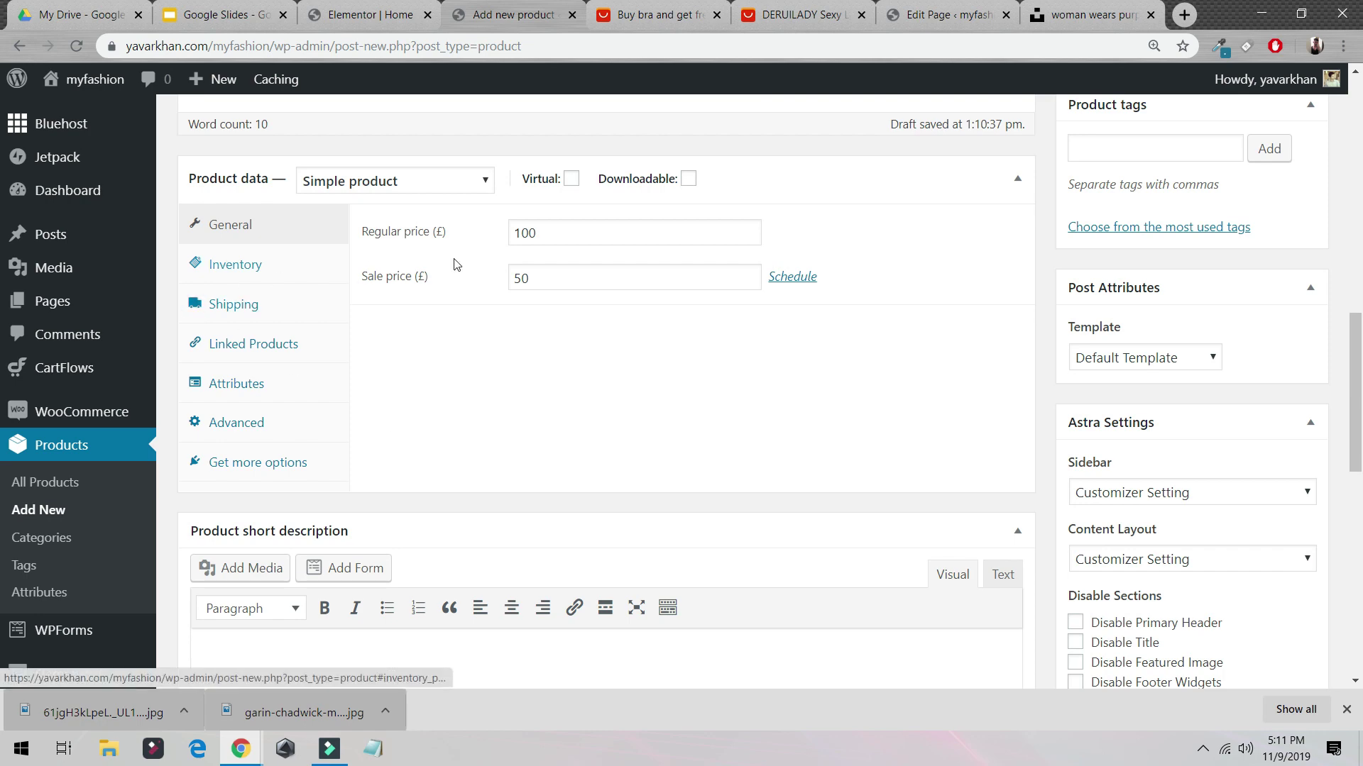
pyautogui.scroll(-3, 557, 456)
pyautogui.scroll(8, 447, 450)
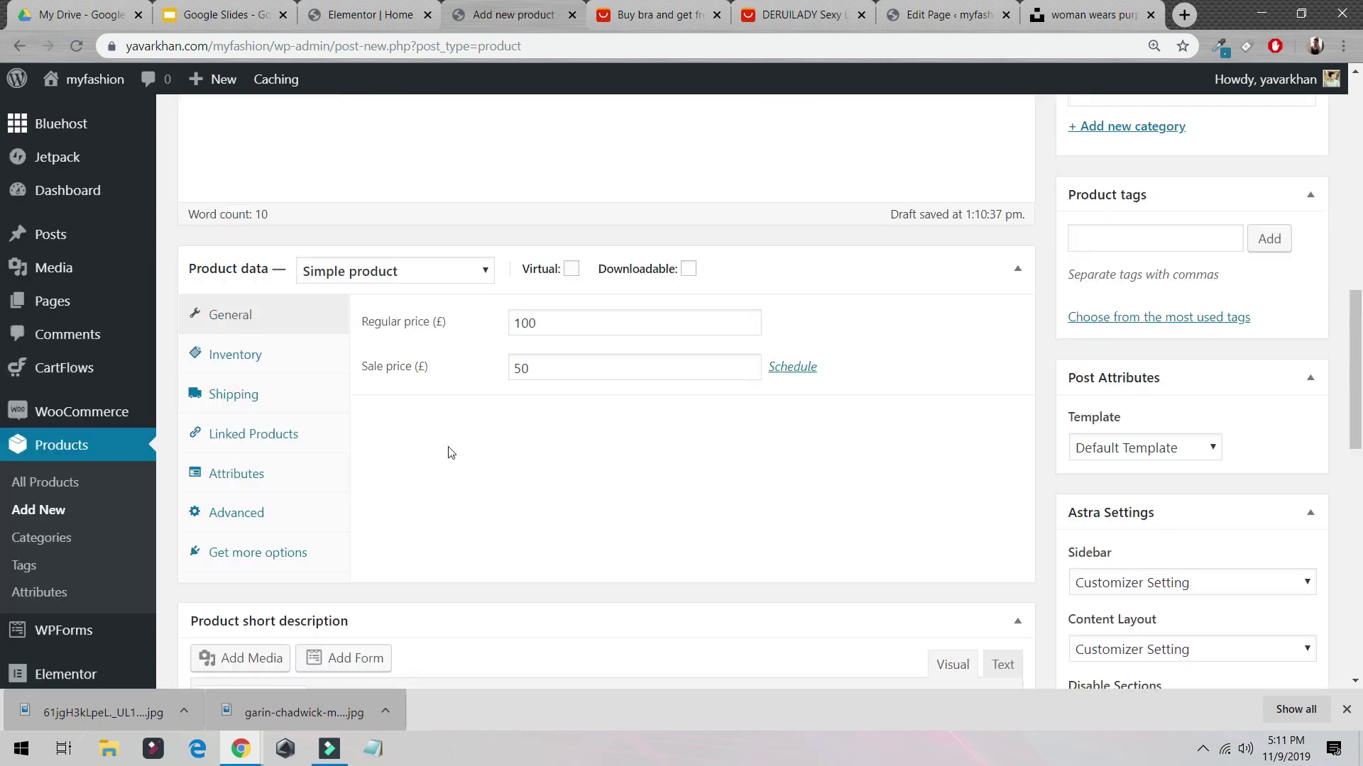
# - Copy the description into the short description and publish Super Fit Bra
pyautogui.moveTo(728, 372); pyautogui.dragTo(167, 336)
pyautogui.hotkey('ctrl', 'c')
pyautogui.scroll(-8, 426, 359)
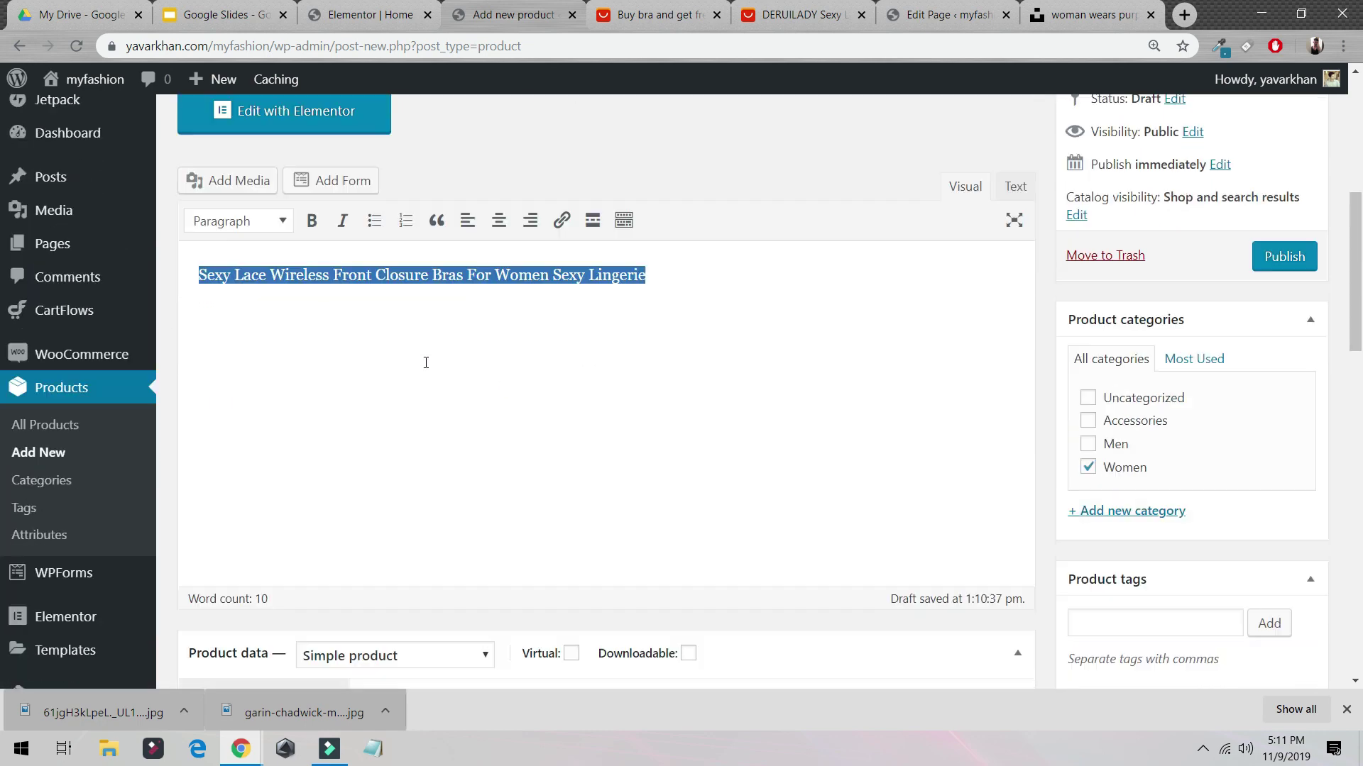
pyautogui.click(421, 378)
pyautogui.hotkey('ctrl', 'v')
pyautogui.scroll(10, 3, 353)
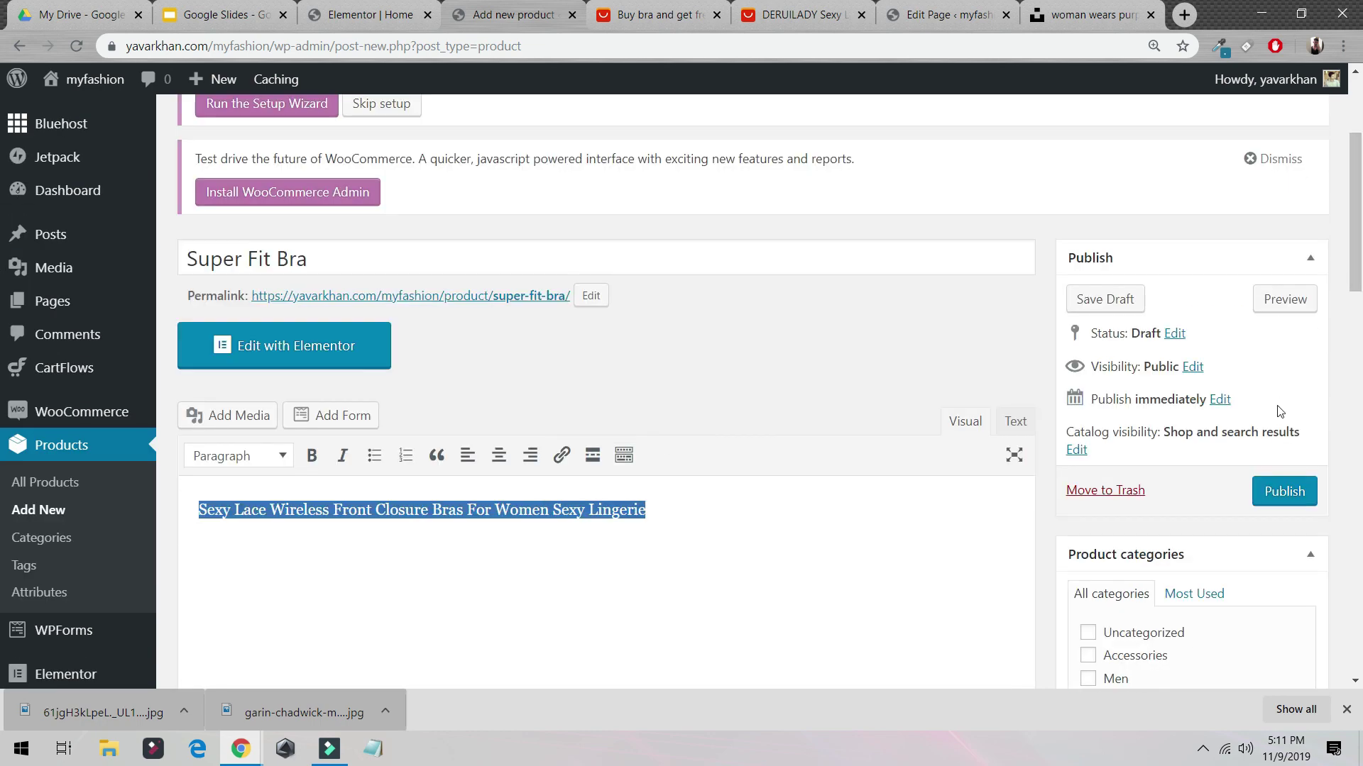
pyautogui.click(1272, 480)
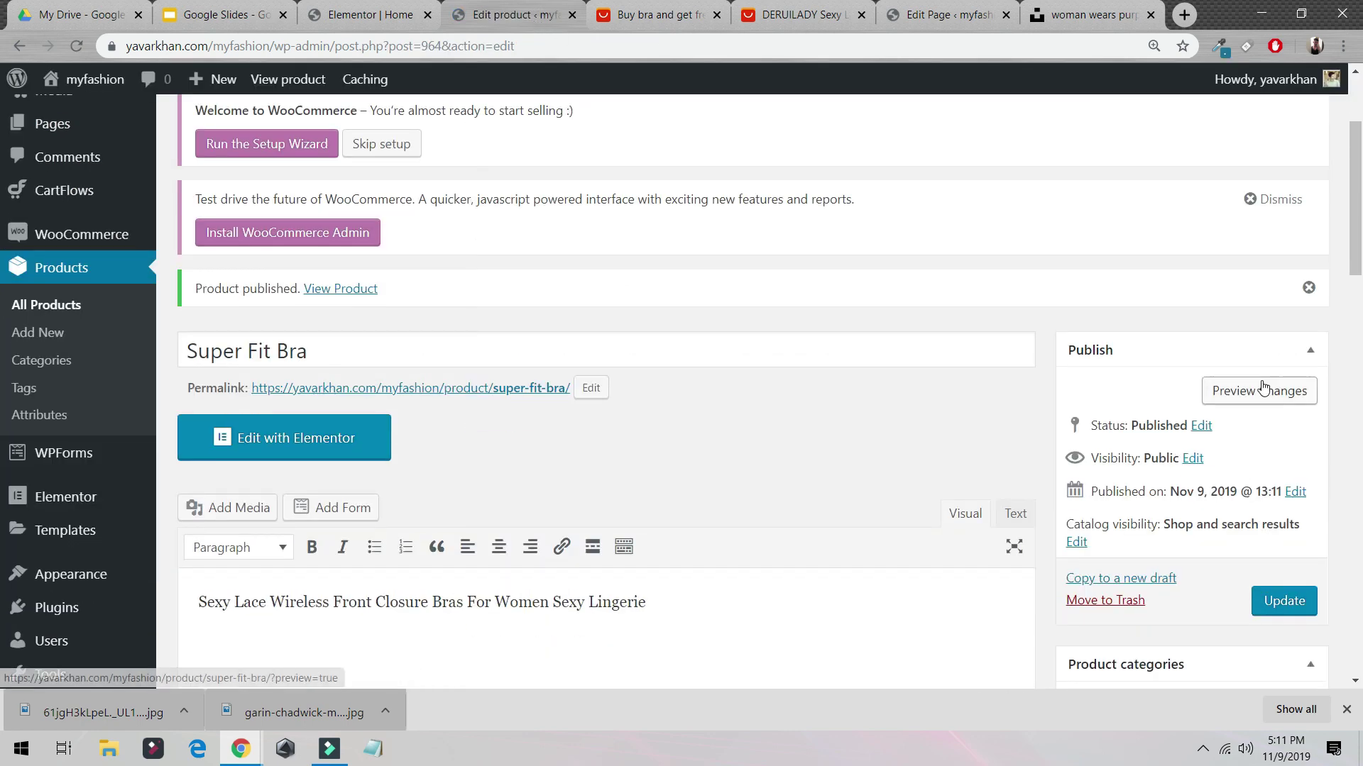
# - Leave the Elementor editor and visit the live site
pyautogui.click(338, 18)
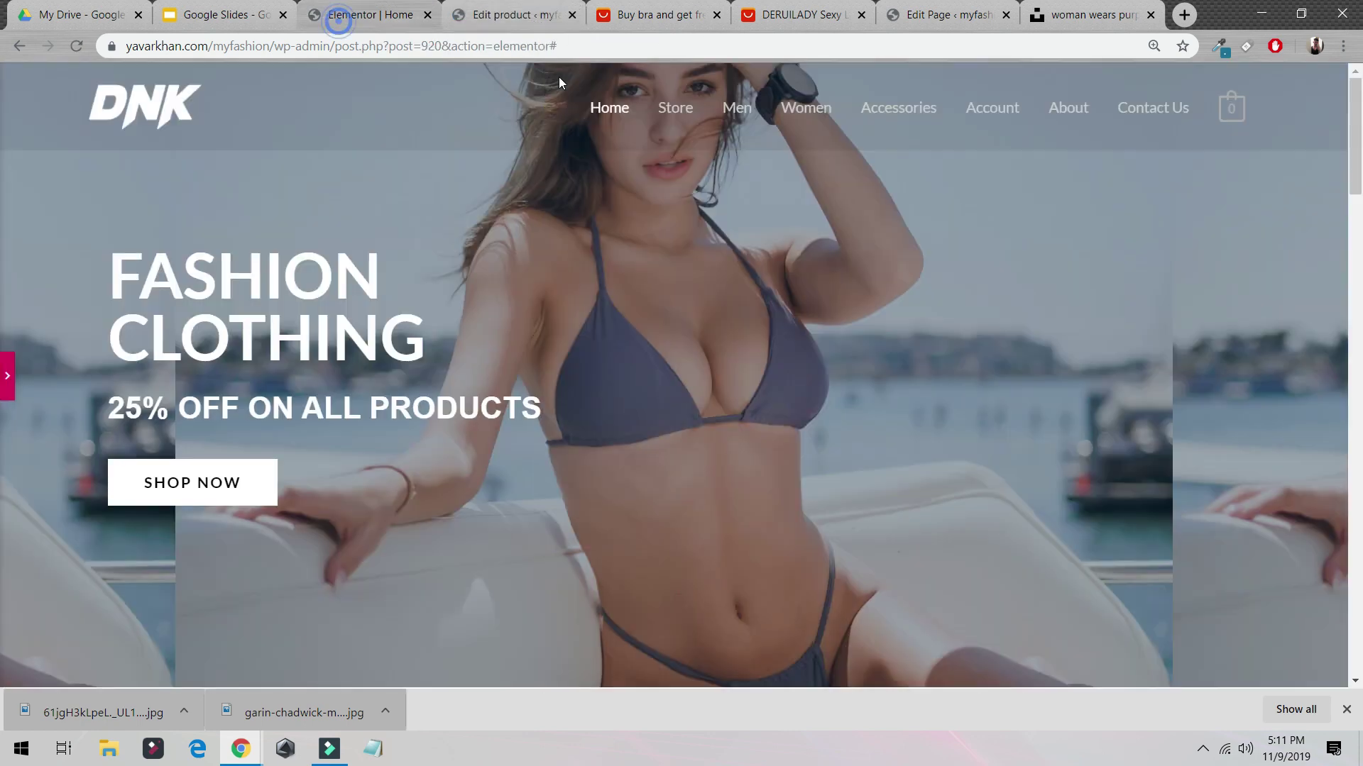
pyautogui.click(817, 117)
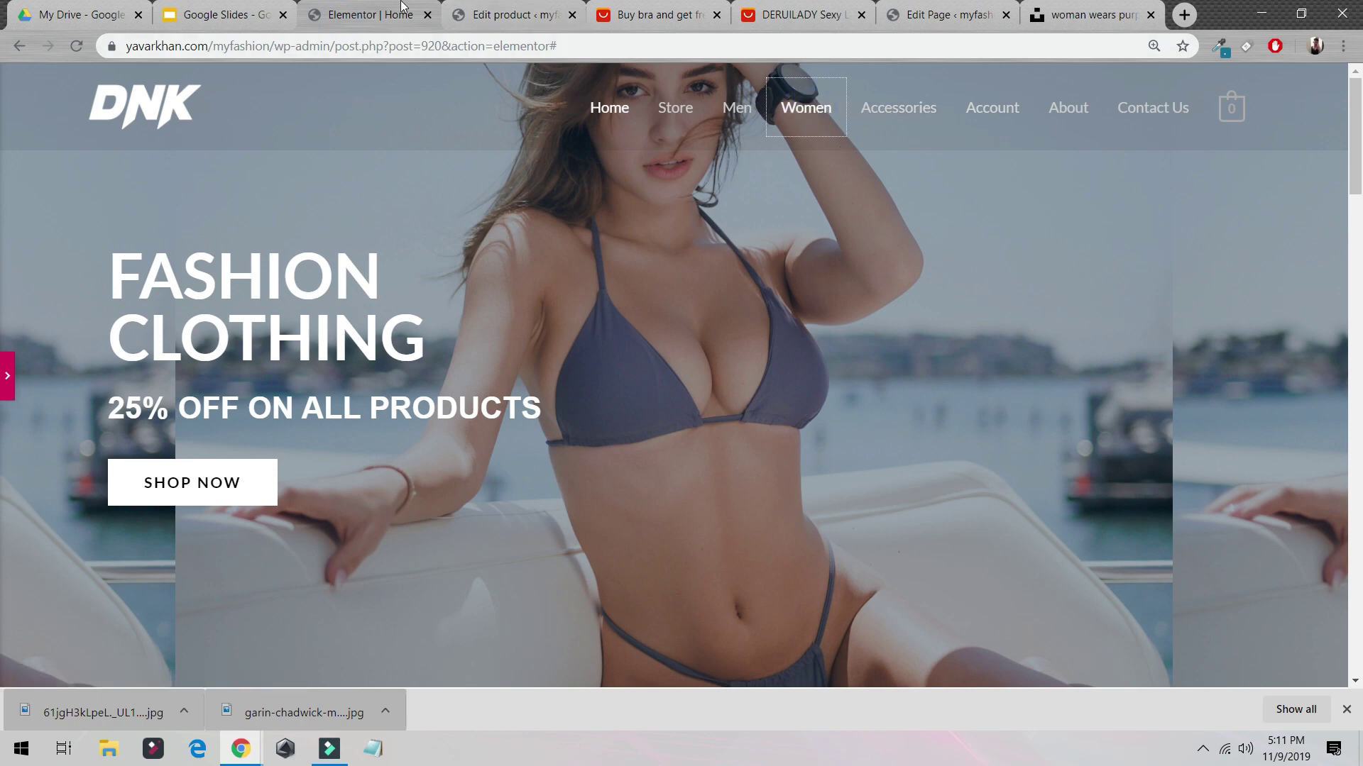
pyautogui.click(8, 375)
pyautogui.click(16, 82)
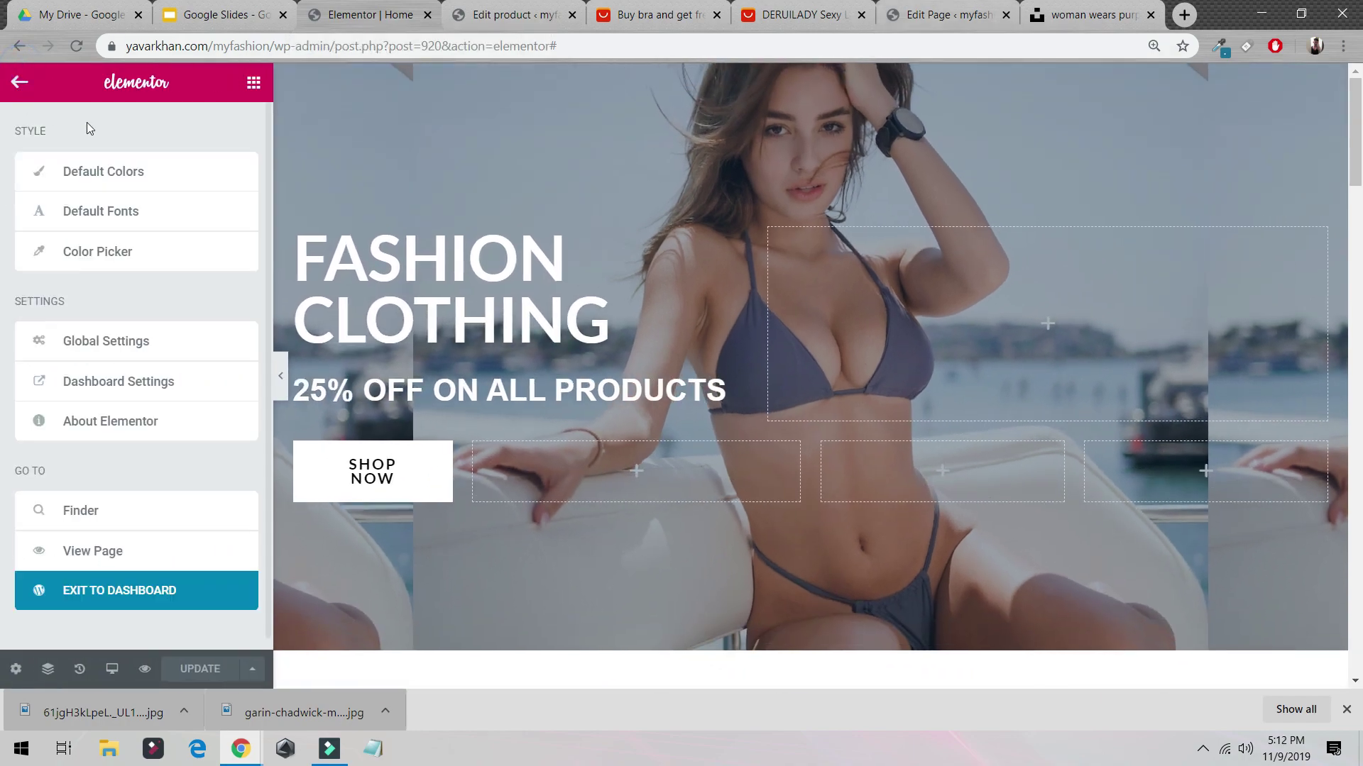
pyautogui.click(130, 596)
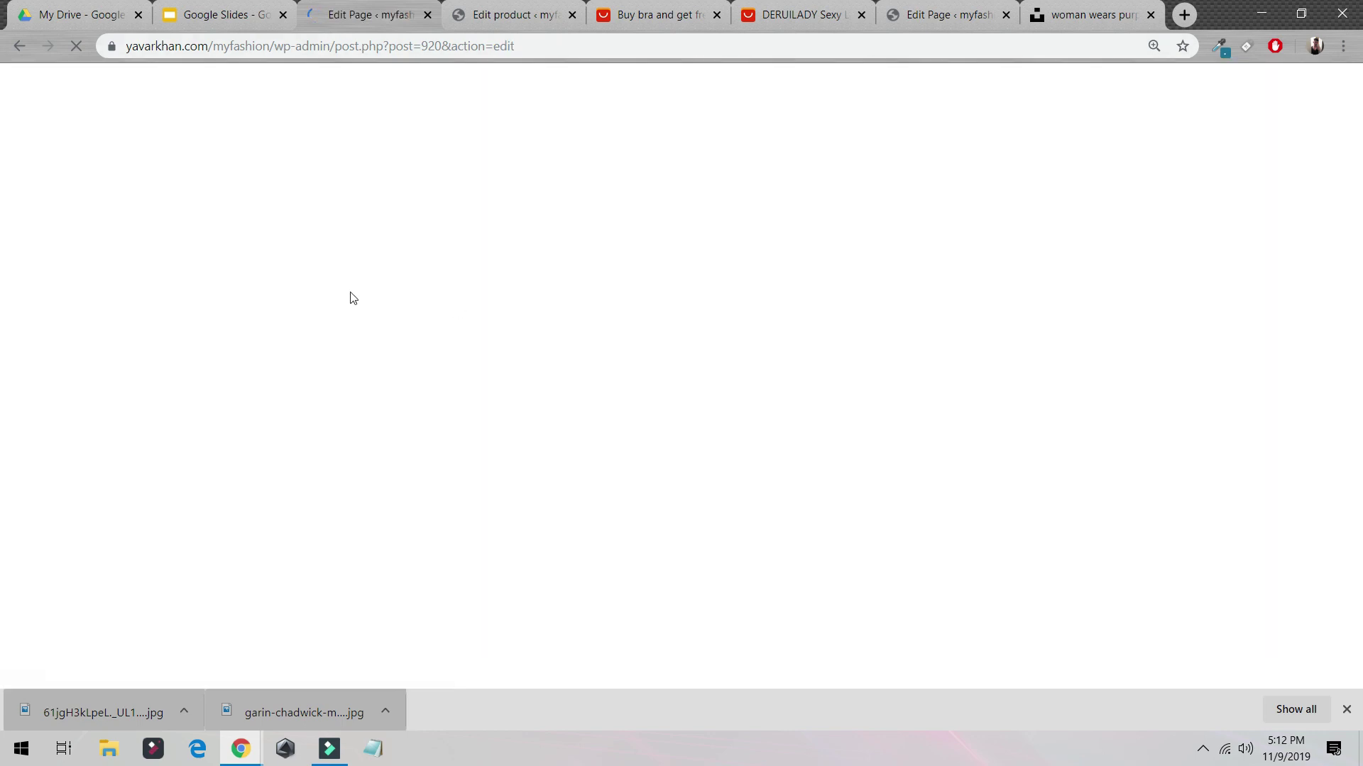
pyautogui.moveTo(71, 82)
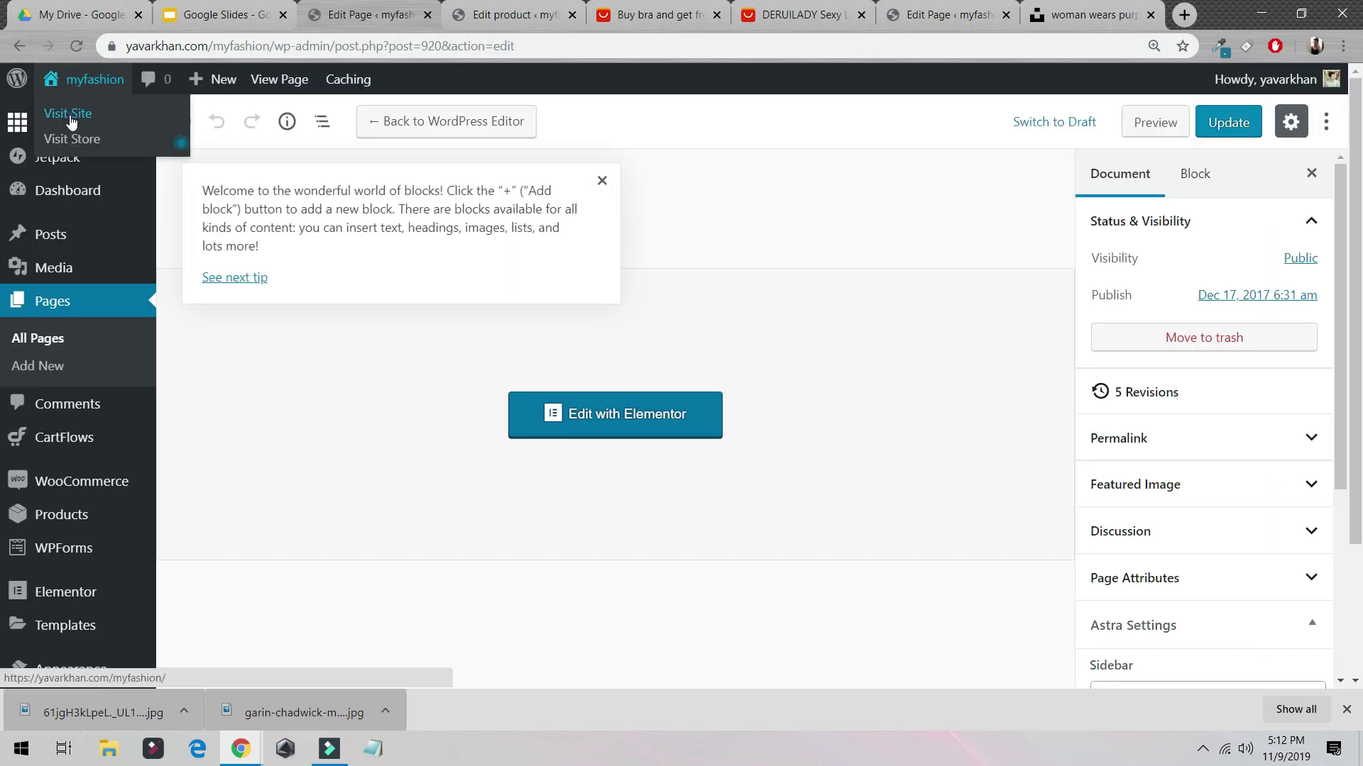
pyautogui.click(71, 119)
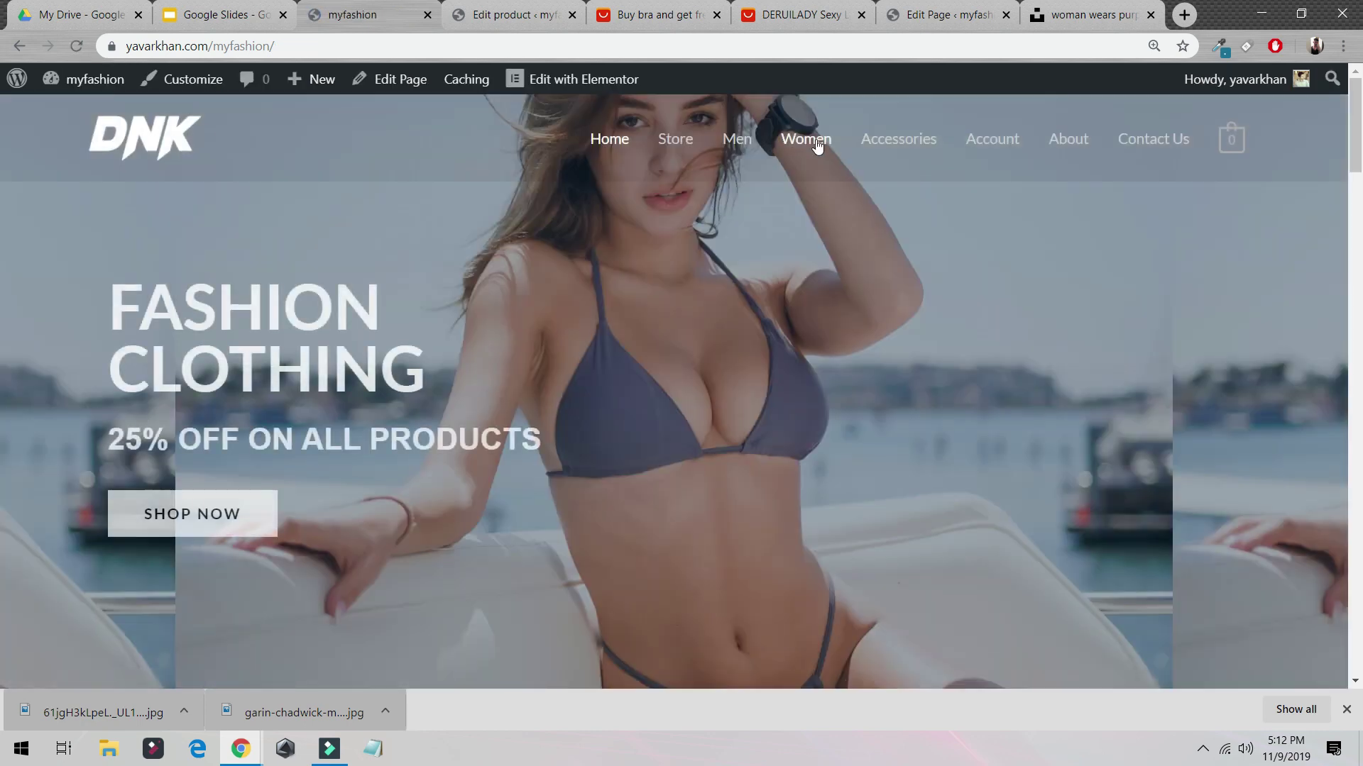
# - Open the Women category and the Super Fit Bra product page
pyautogui.click(820, 144)
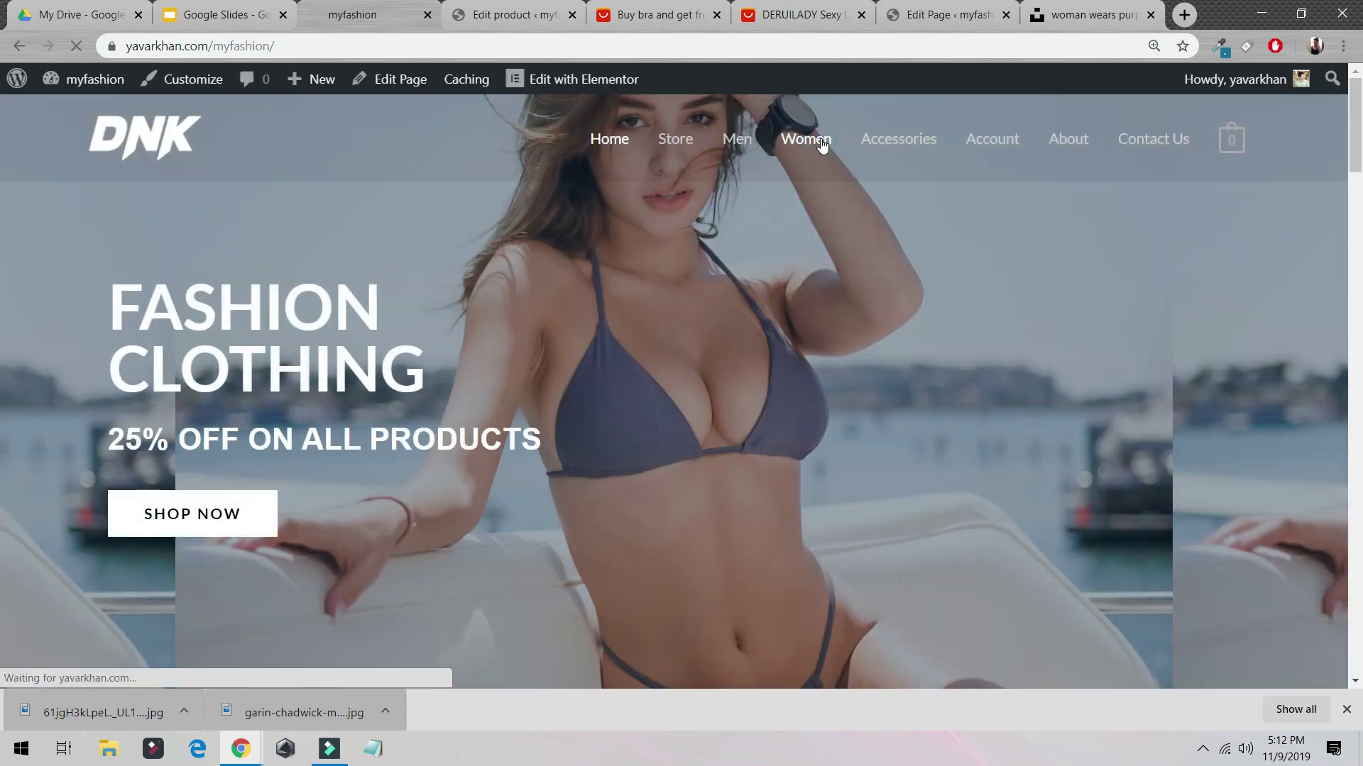
pyautogui.scroll(-7, 675, 206)
pyautogui.scroll(7, 176, 318)
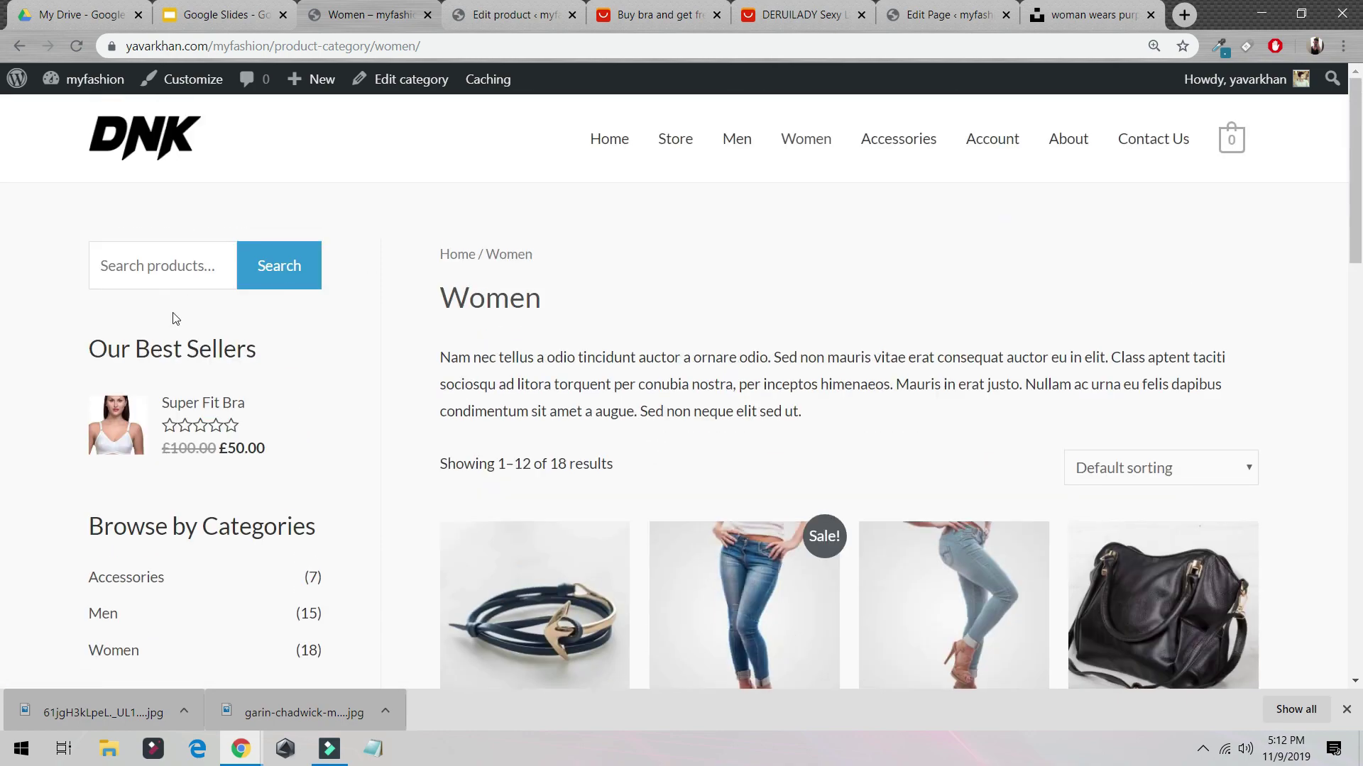
pyautogui.click(283, 404)
pyautogui.scroll(-5, 341, 398)
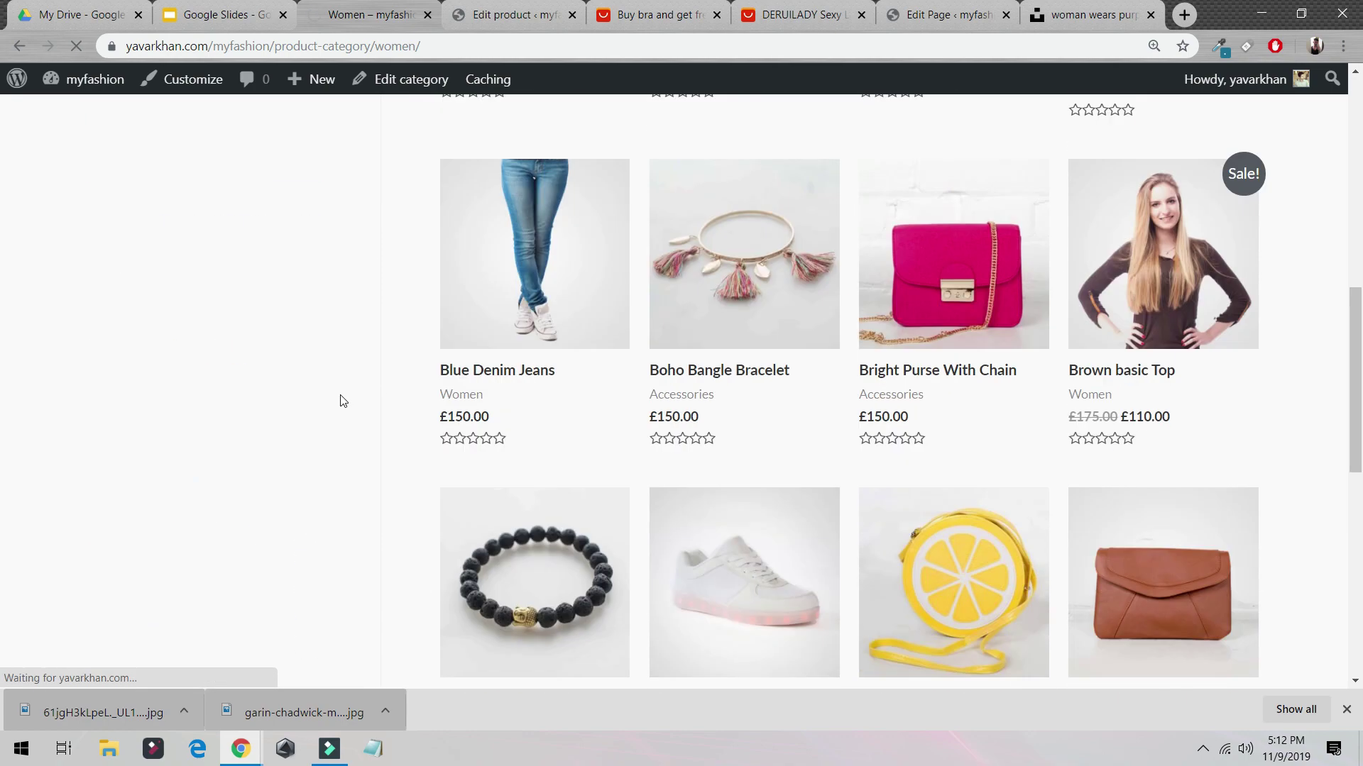
pyautogui.scroll(-8, 426, 312)
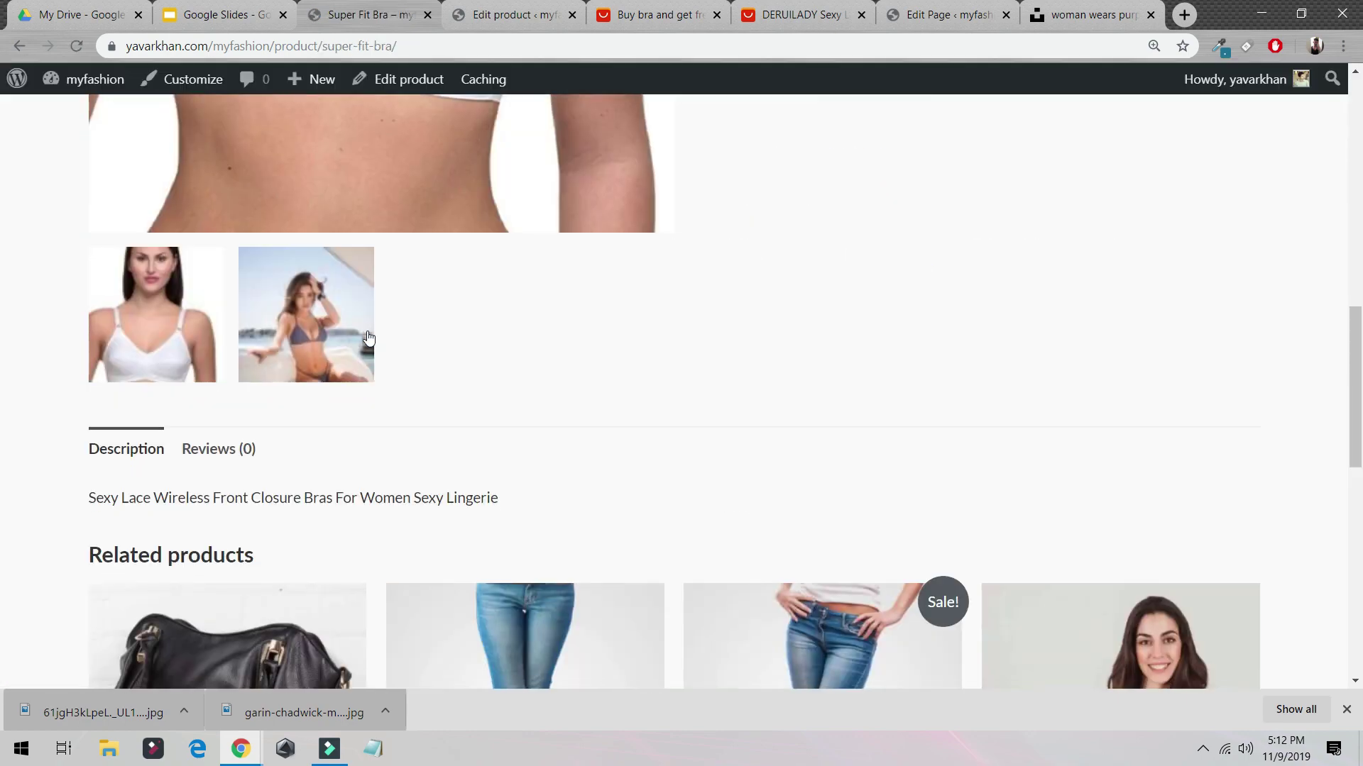
# - Show the second gallery image and check the £50.00 sale price
pyautogui.click(295, 351)
pyautogui.scroll(7, 334, 355)
pyautogui.scroll(-1, 419, 379)
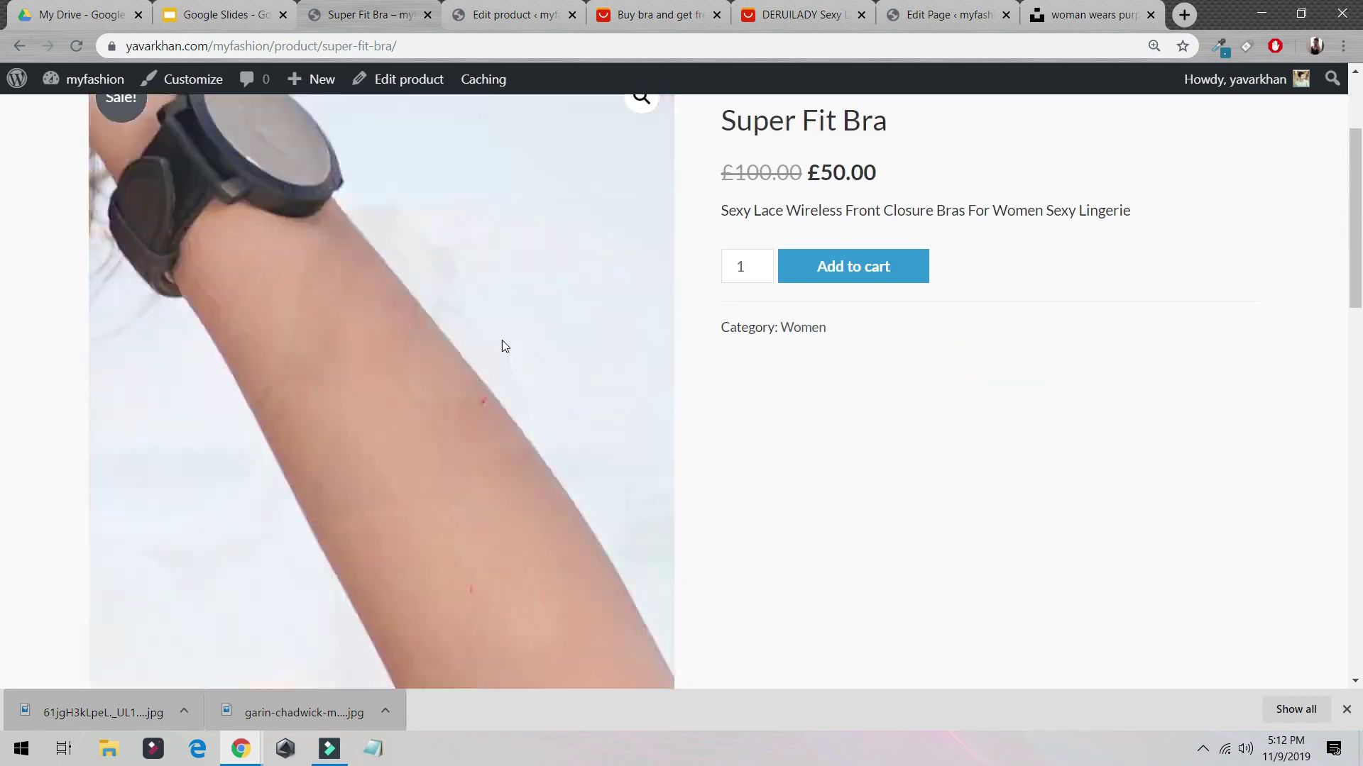
pyautogui.scroll(-1, 948, 409)
pyautogui.scroll(-2, 947, 406)
pyautogui.scroll(5, 951, 405)
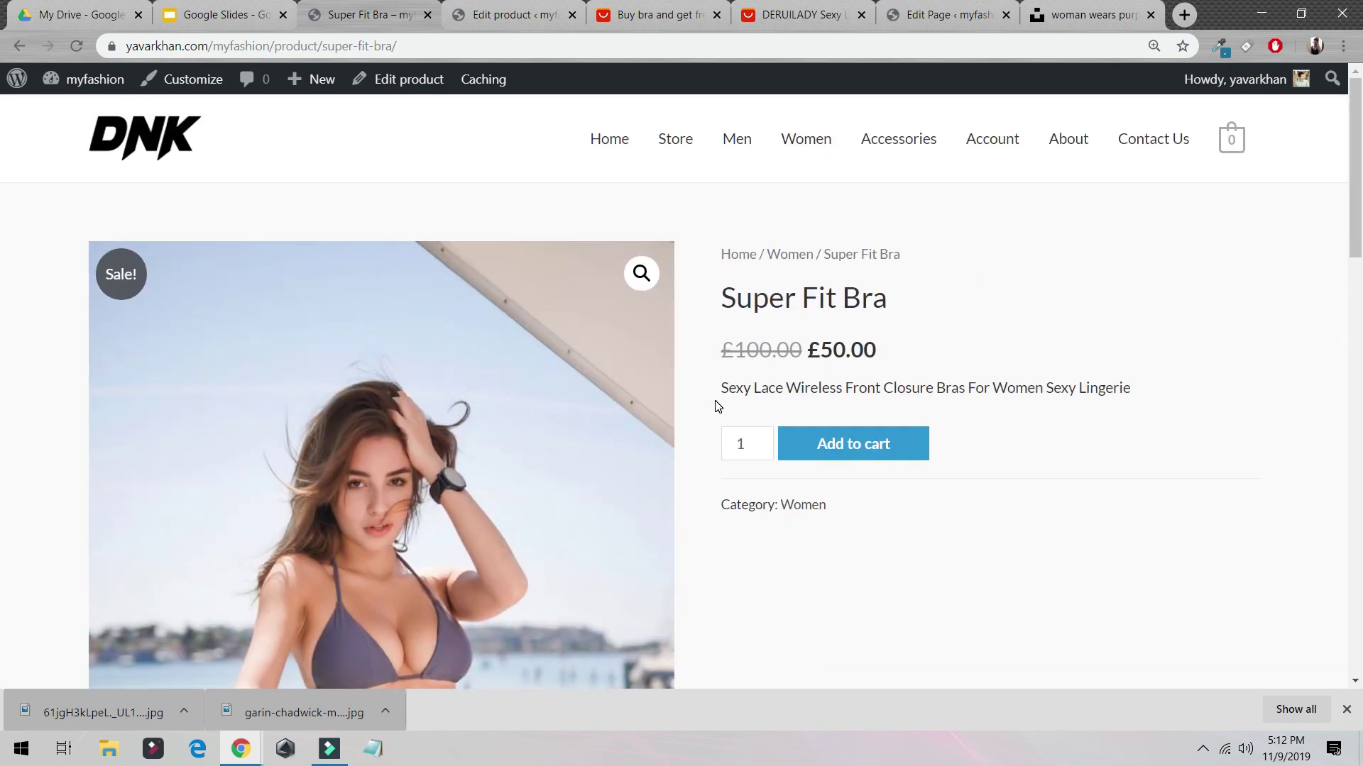
pyautogui.moveTo(718, 386); pyautogui.dragTo(1221, 387)
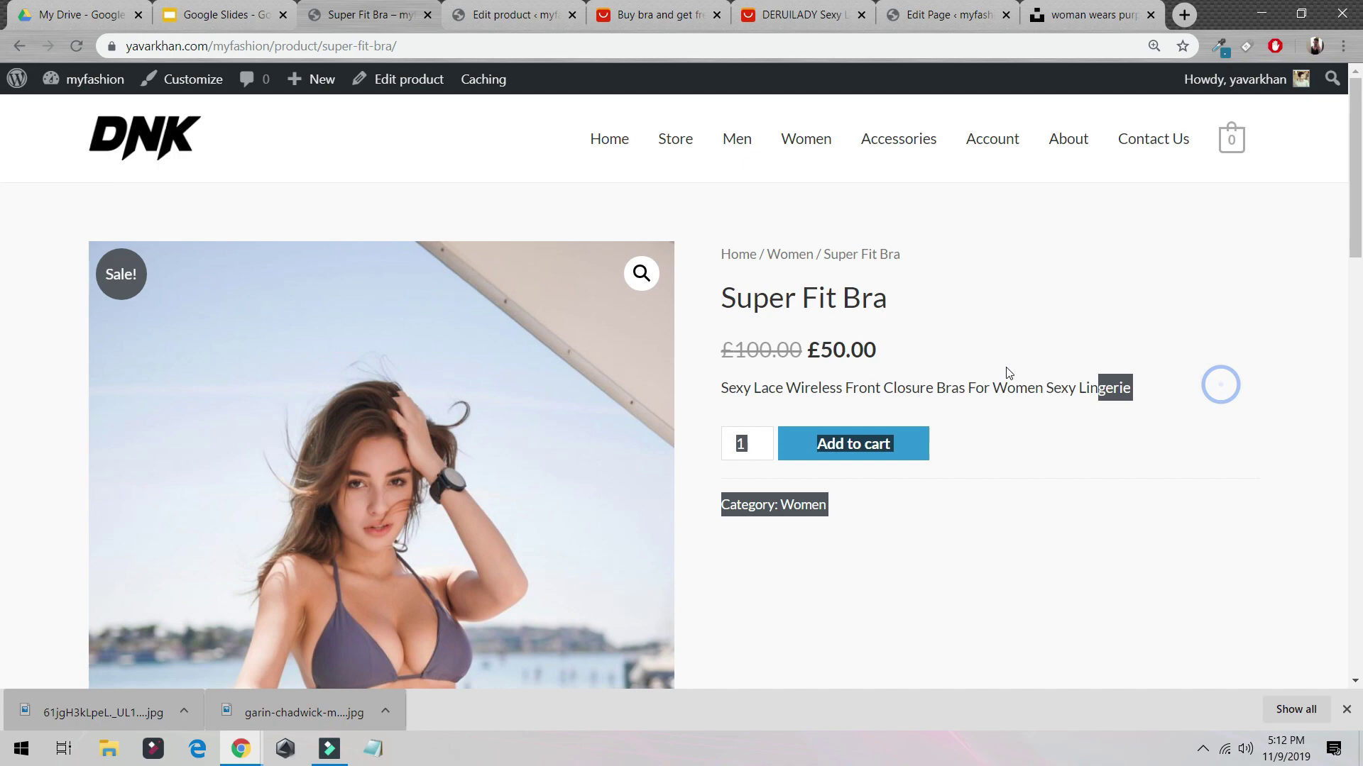
pyautogui.doubleClick(802, 348)
pyautogui.scroll(-6, 941, 373)
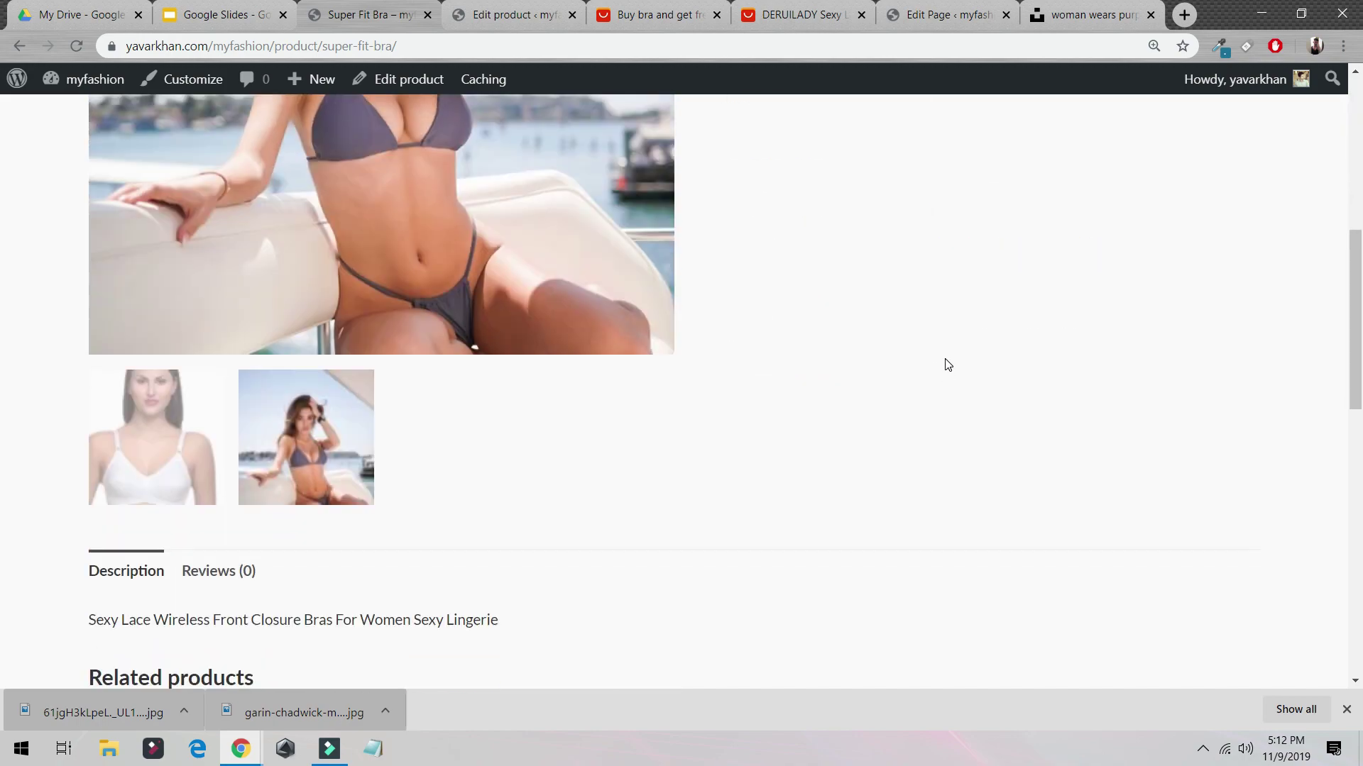
pyautogui.scroll(5, 948, 365)
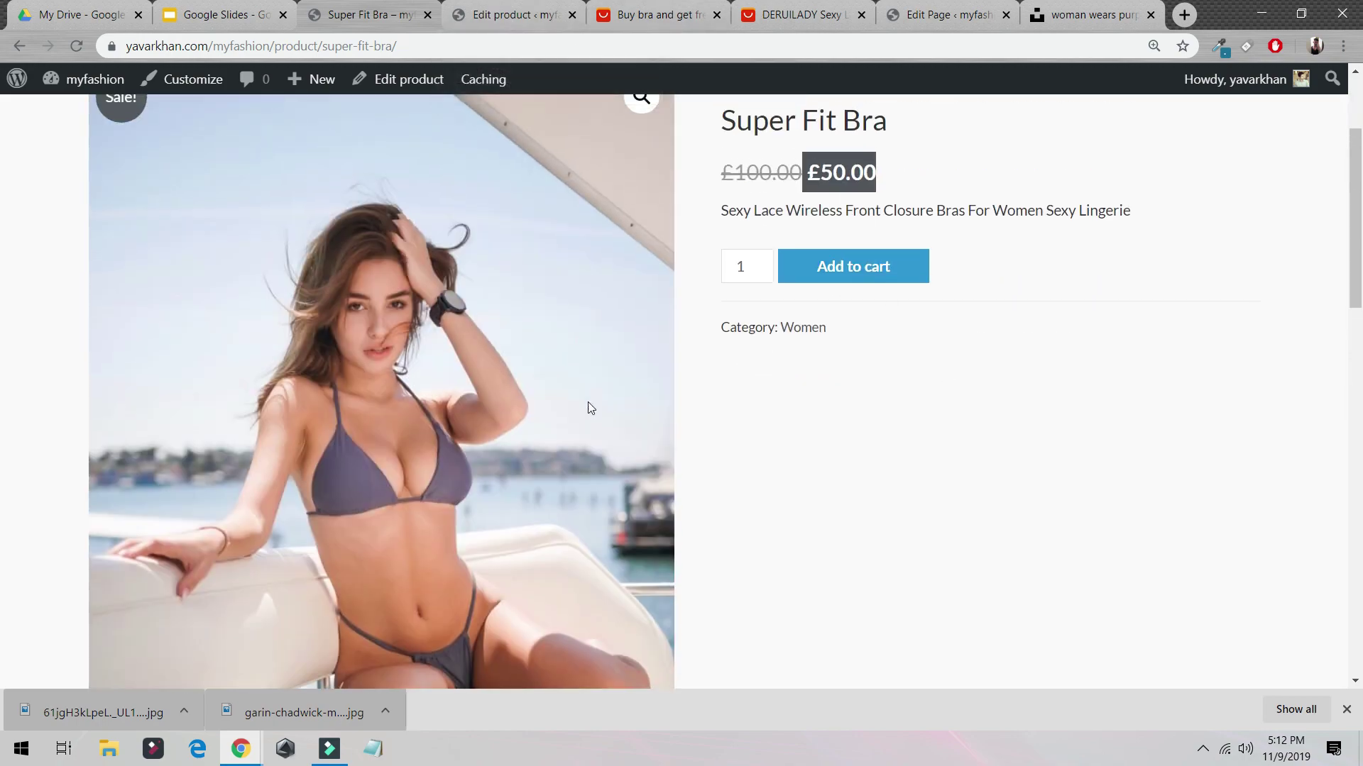
pyautogui.scroll(-5, 591, 408)
pyautogui.scroll(7, 672, 334)
pyautogui.click(688, 15)
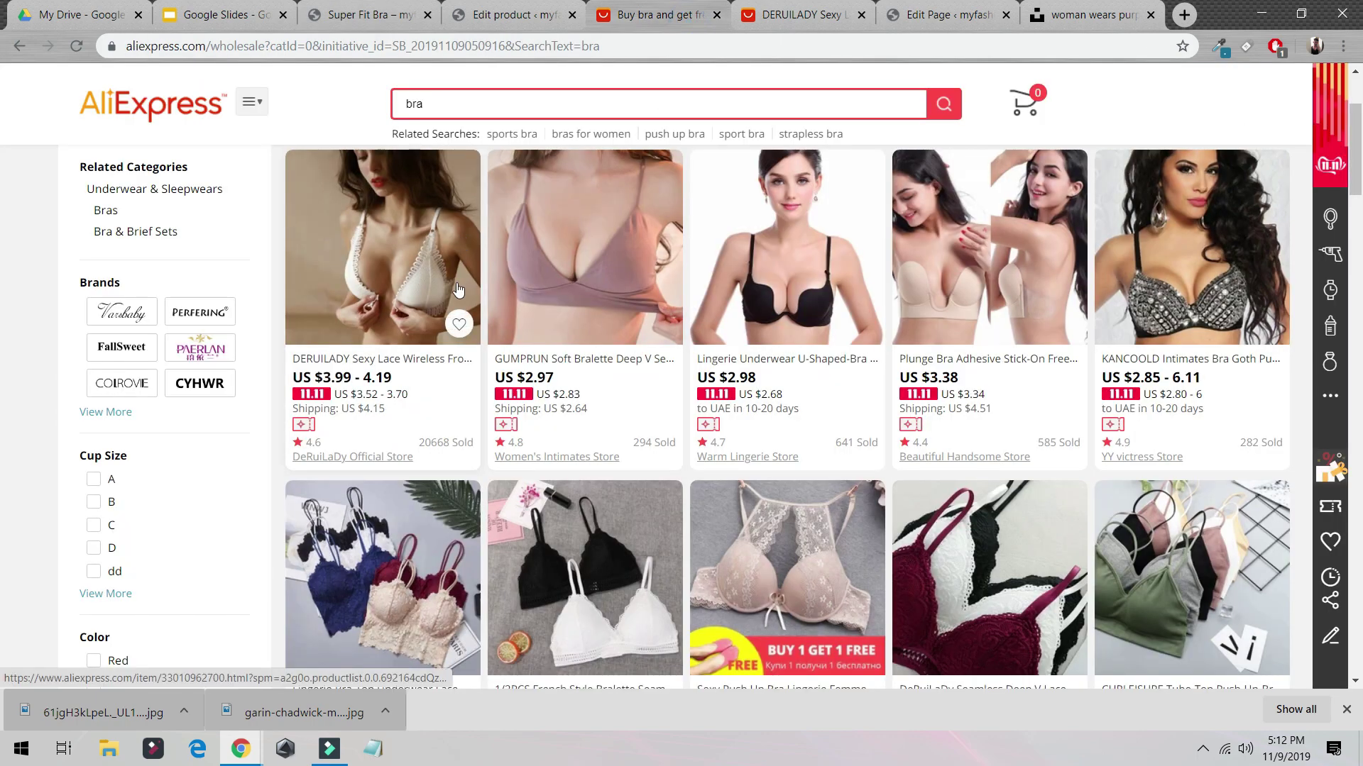
# - Open the WooCommerce General settings
pyautogui.click(504, 14)
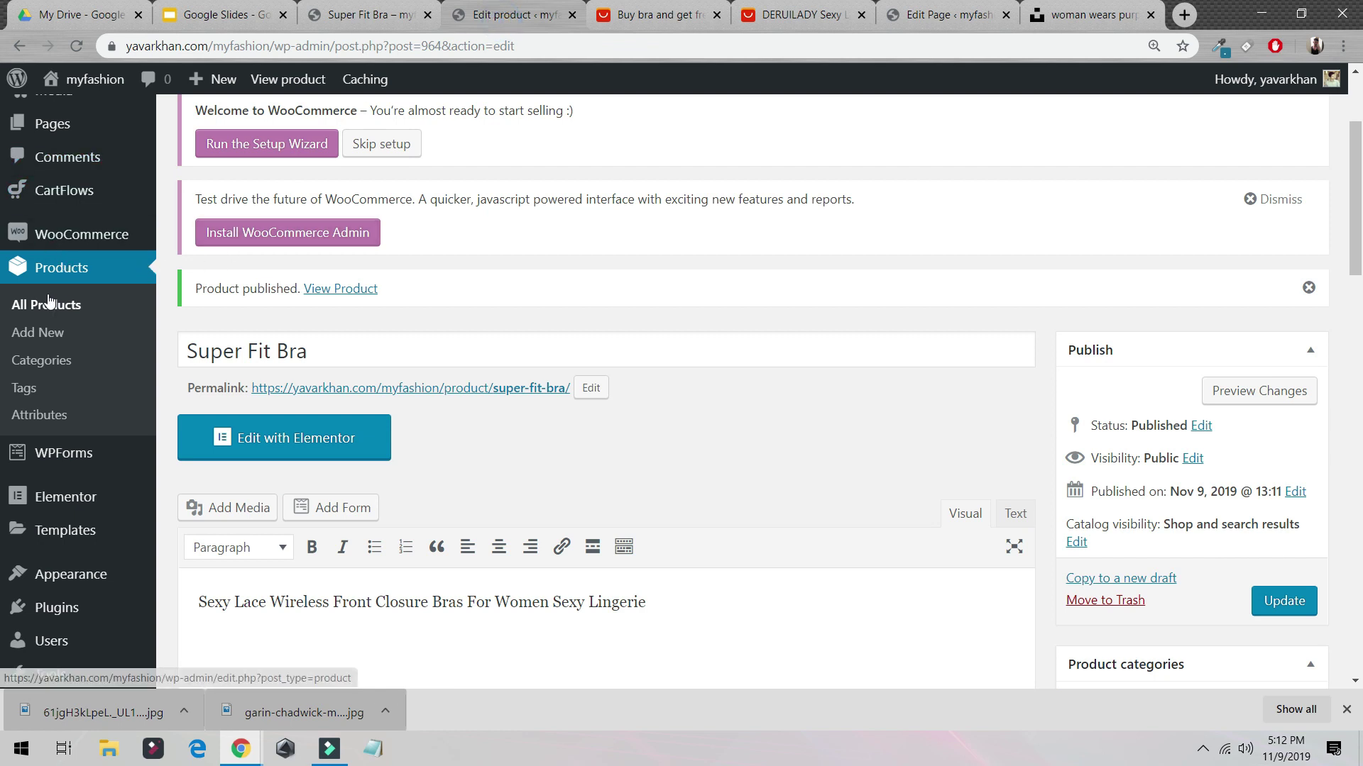
pyautogui.moveTo(61, 245)
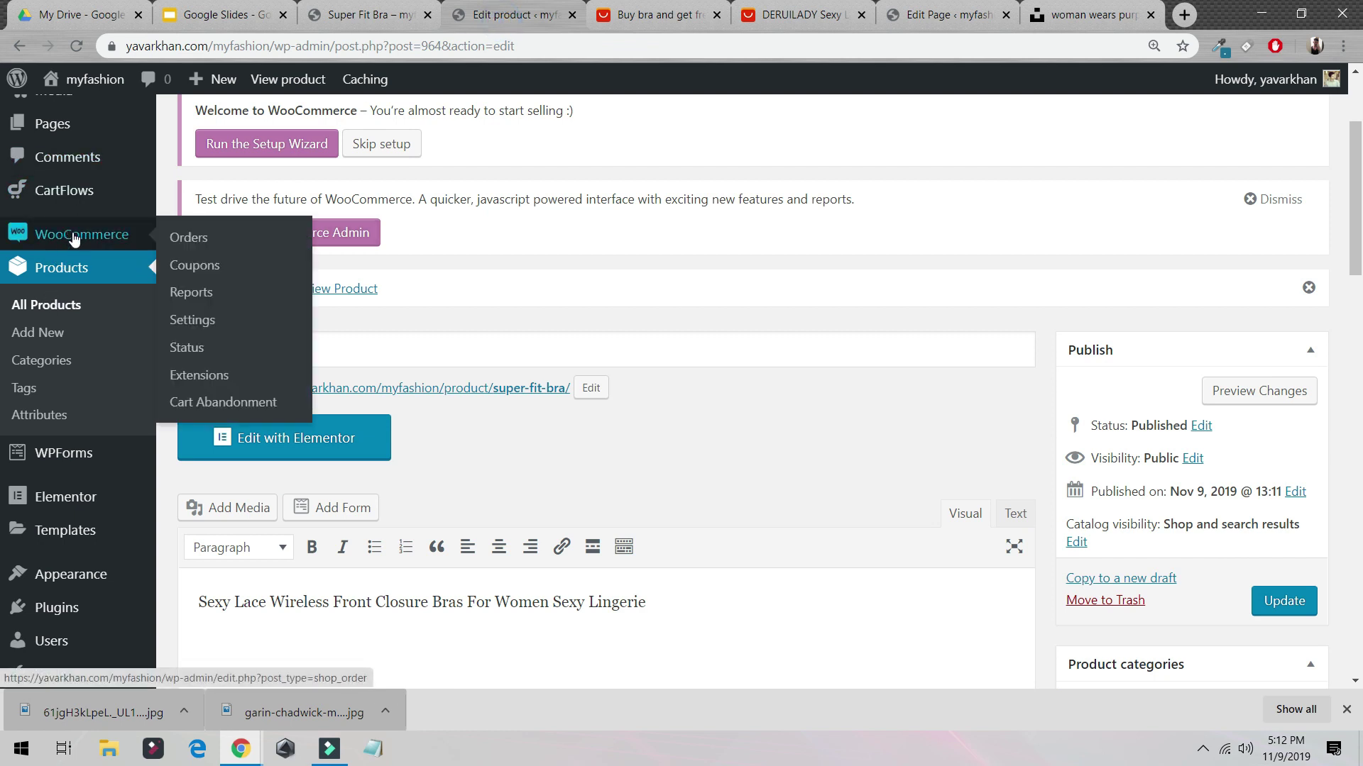
pyautogui.click(219, 323)
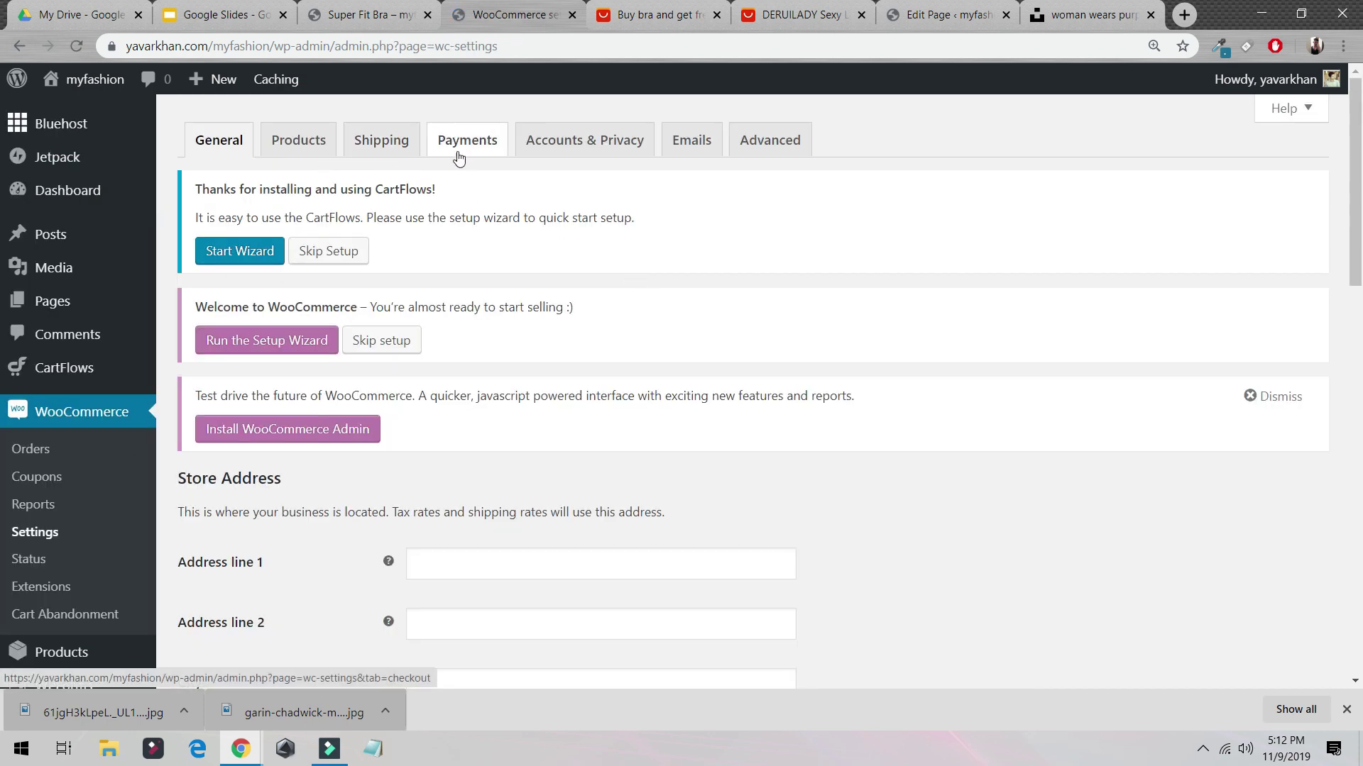
pyautogui.scroll(-4, 344, 248)
pyautogui.scroll(-4, 343, 247)
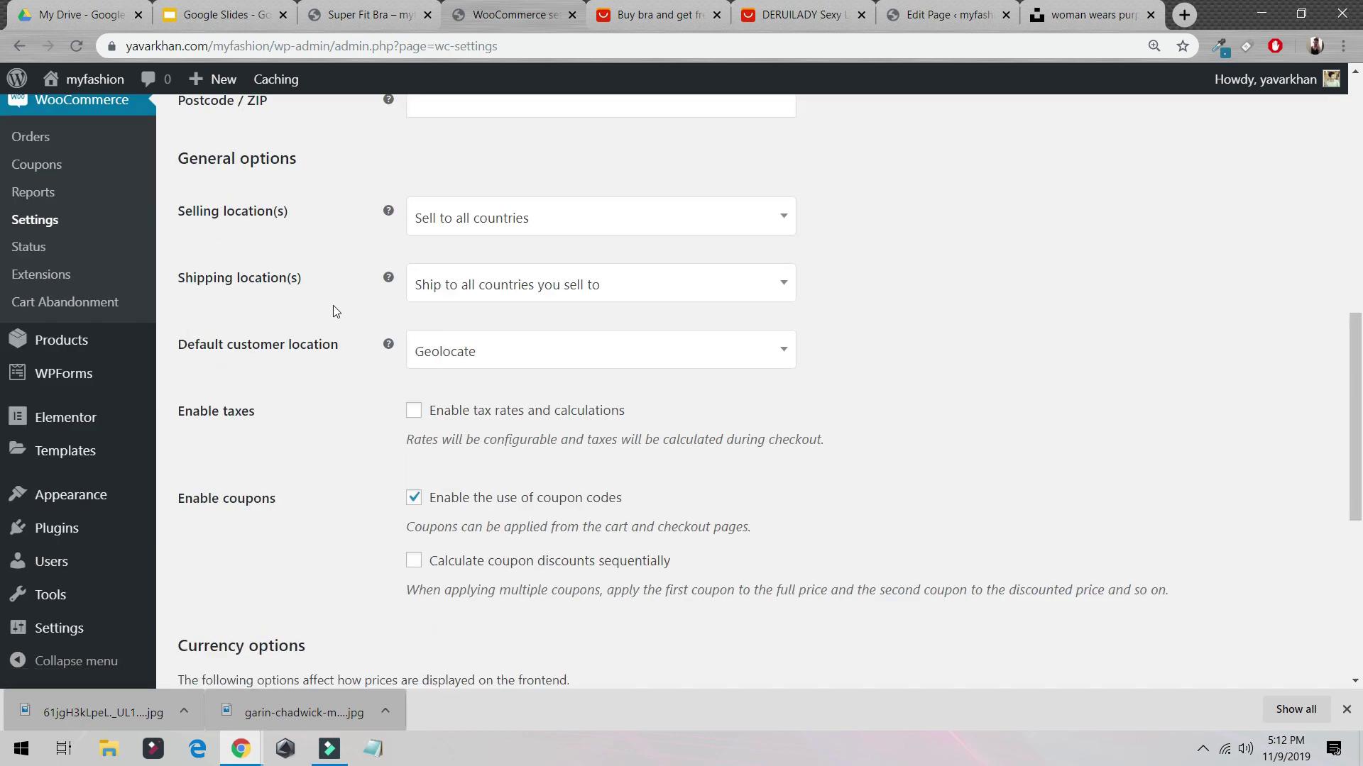
pyautogui.scroll(-4, 335, 311)
# - Change the store currency to United States (US) dollar and save
pyautogui.click(533, 377)
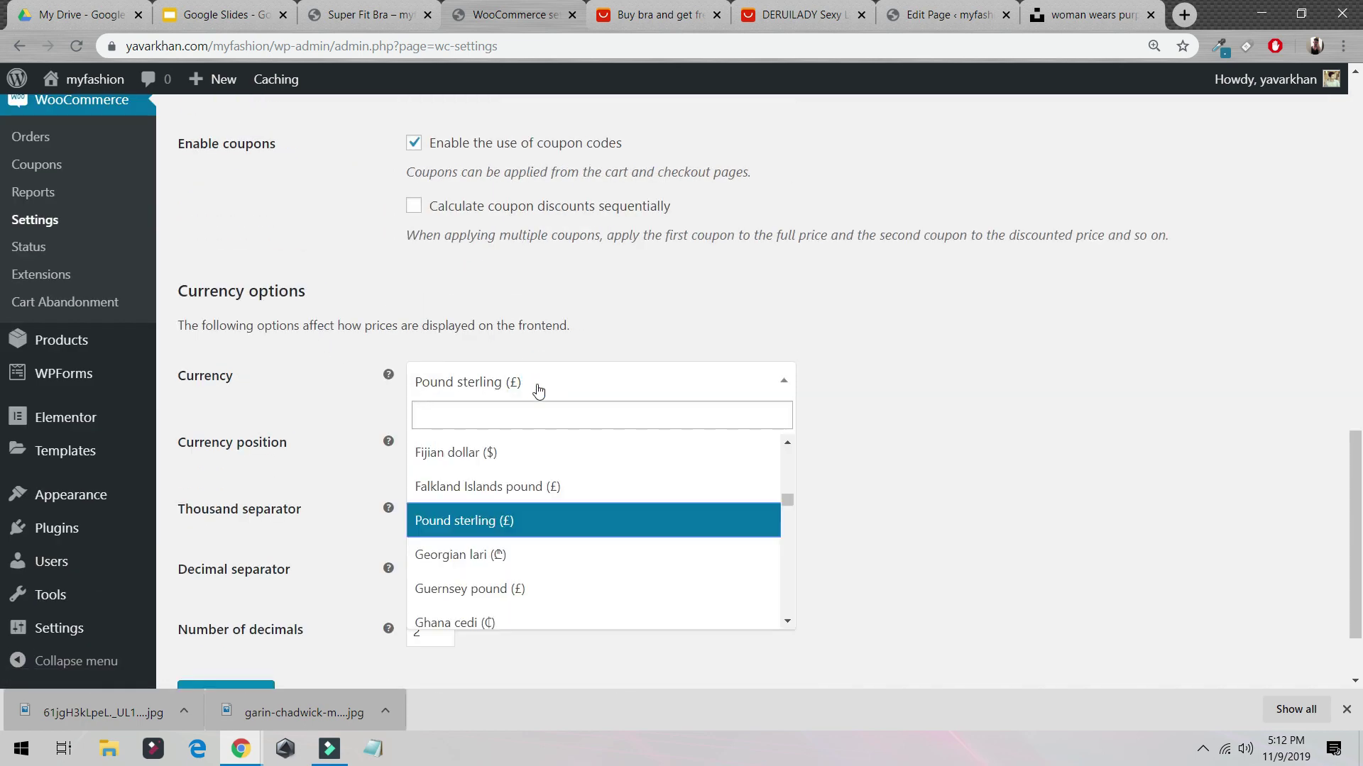
pyautogui.click(524, 424)
pyautogui.write('doll')
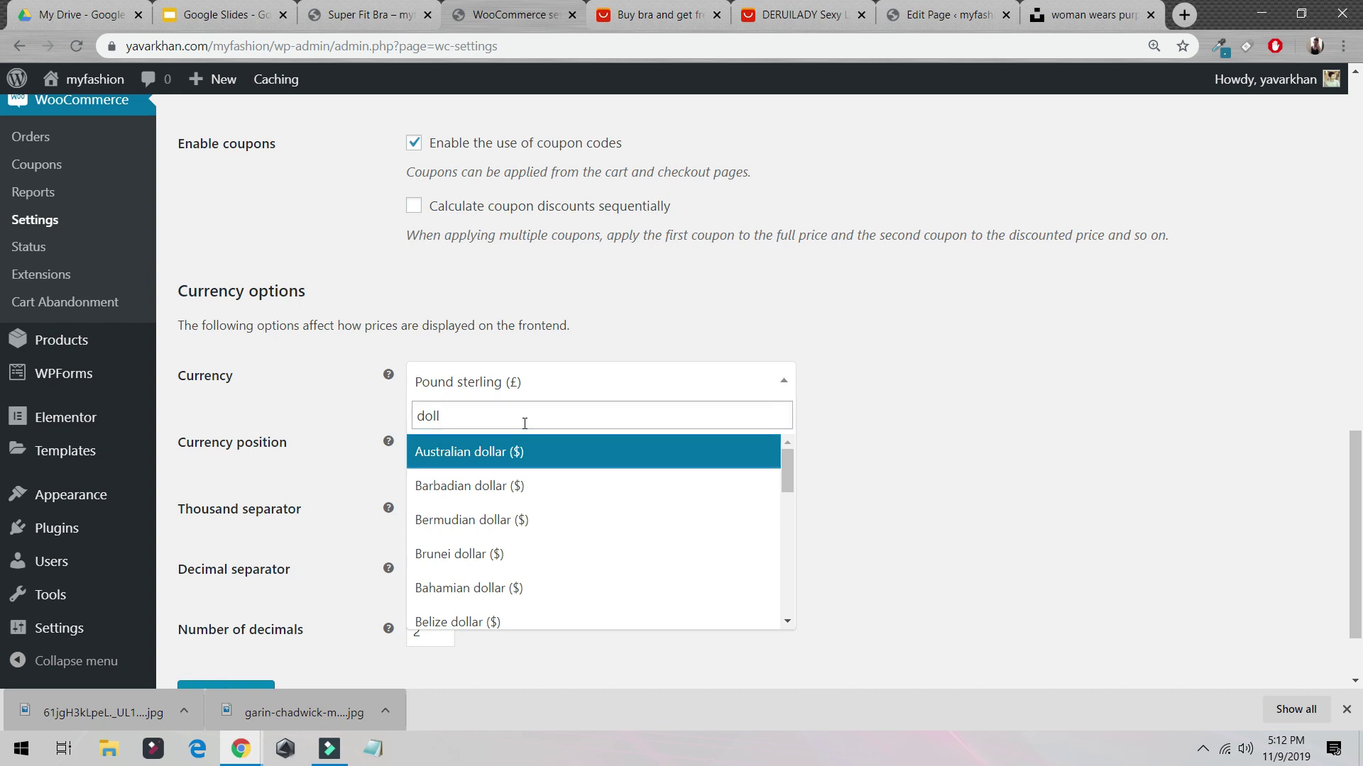
pyautogui.scroll(-2, 524, 424)
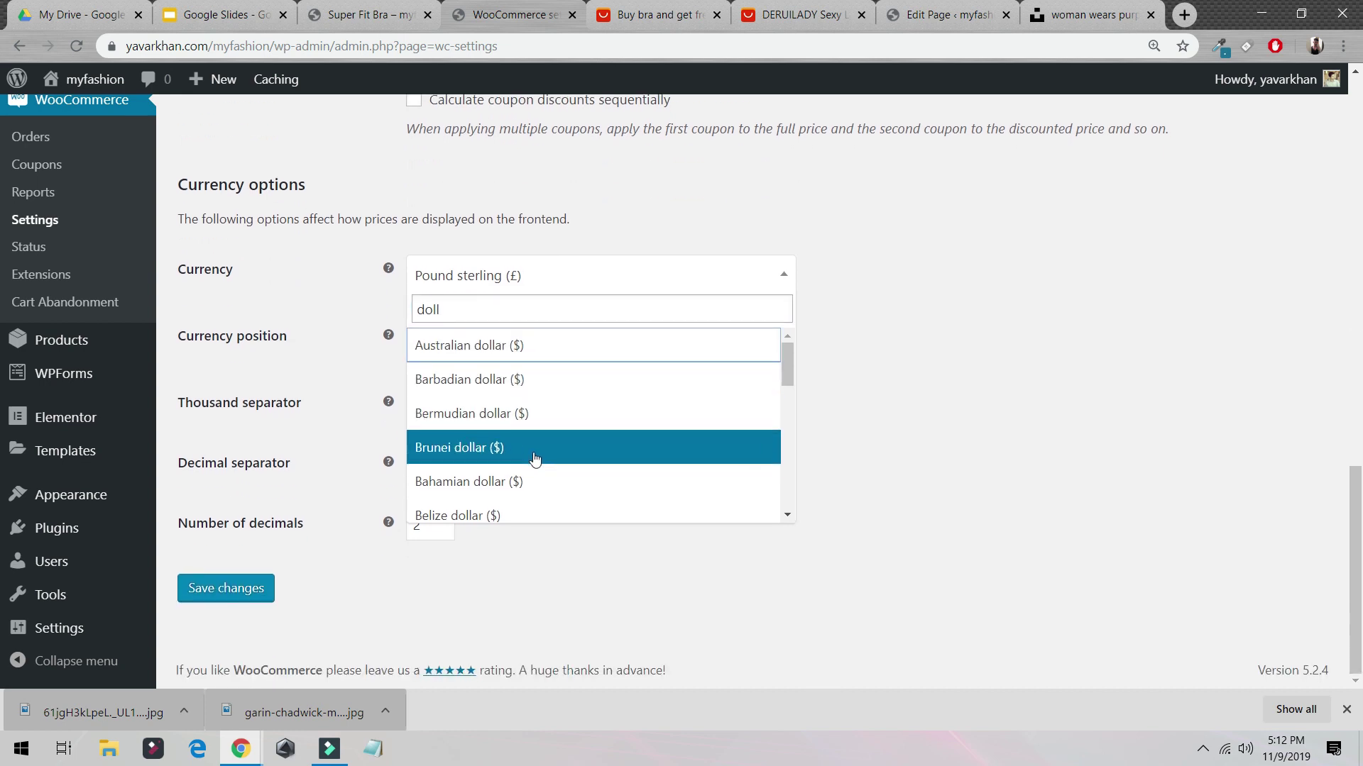
pyautogui.scroll(-10, 555, 453)
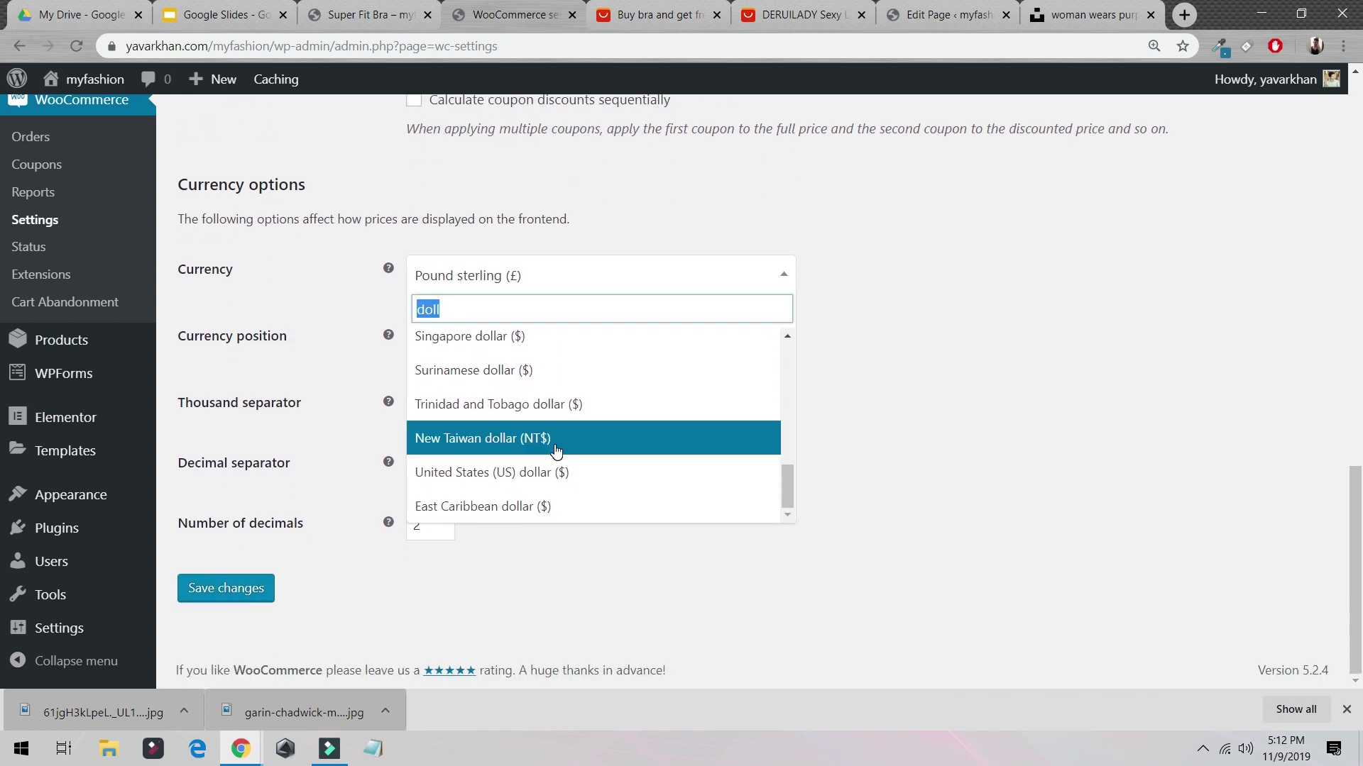
pyautogui.click(554, 474)
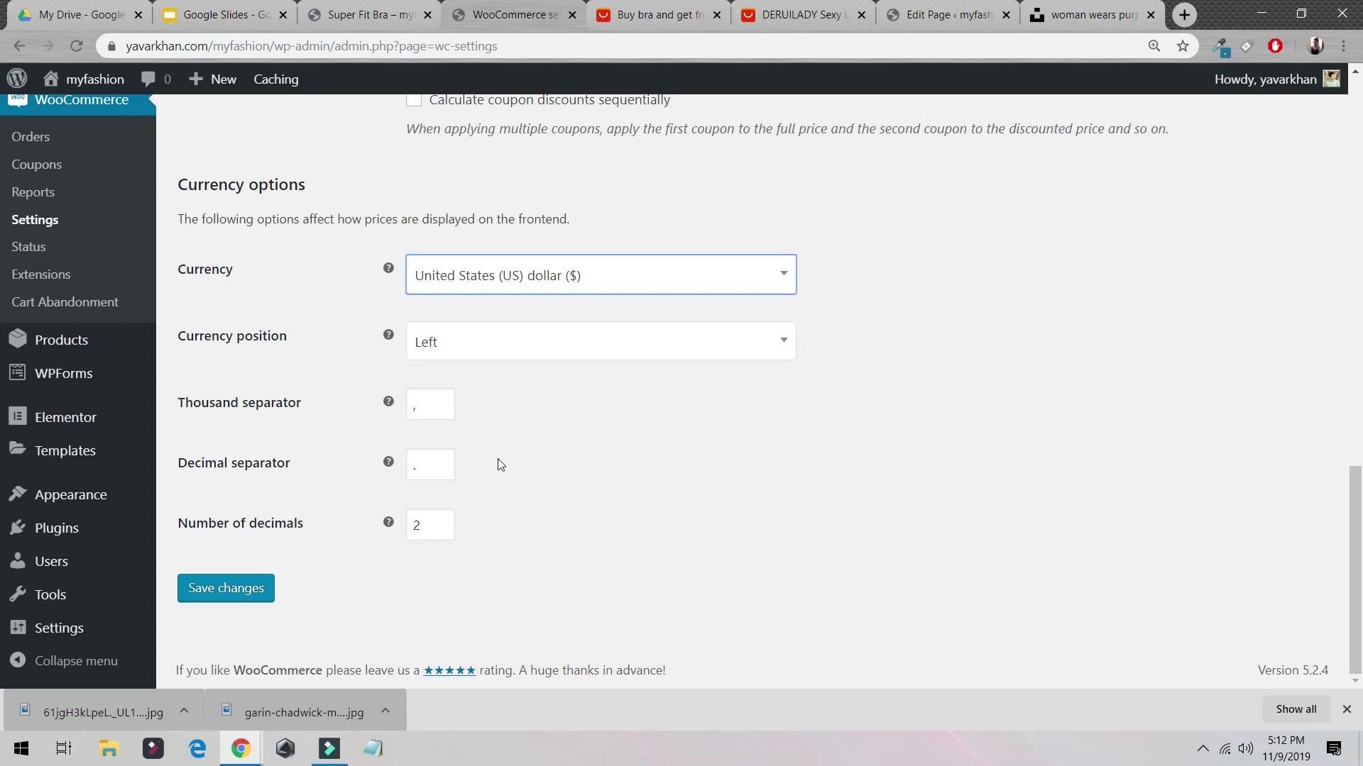
pyautogui.click(237, 593)
pyautogui.click(363, 16)
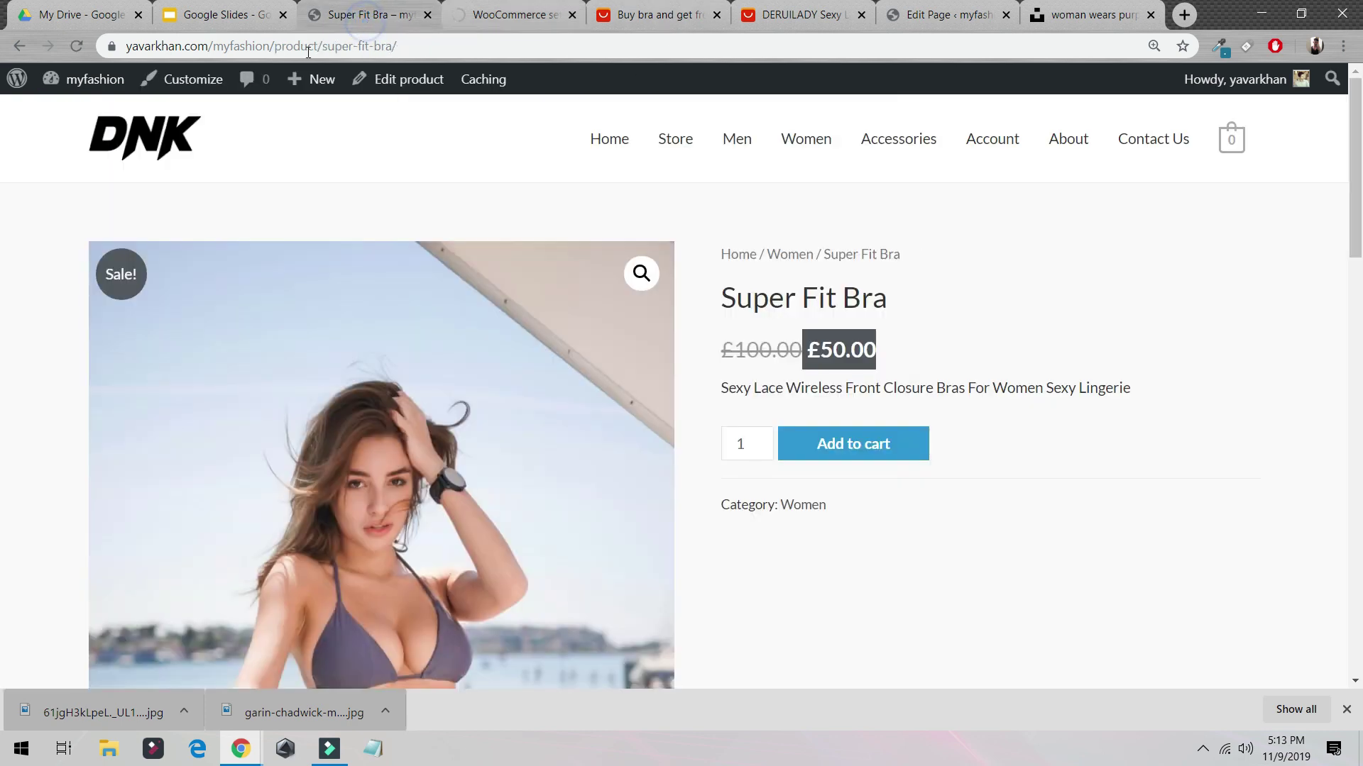
# - Reload the Super Fit Bra product page and confirm prices now show $50.00 in US dollars
pyautogui.click(76, 46)
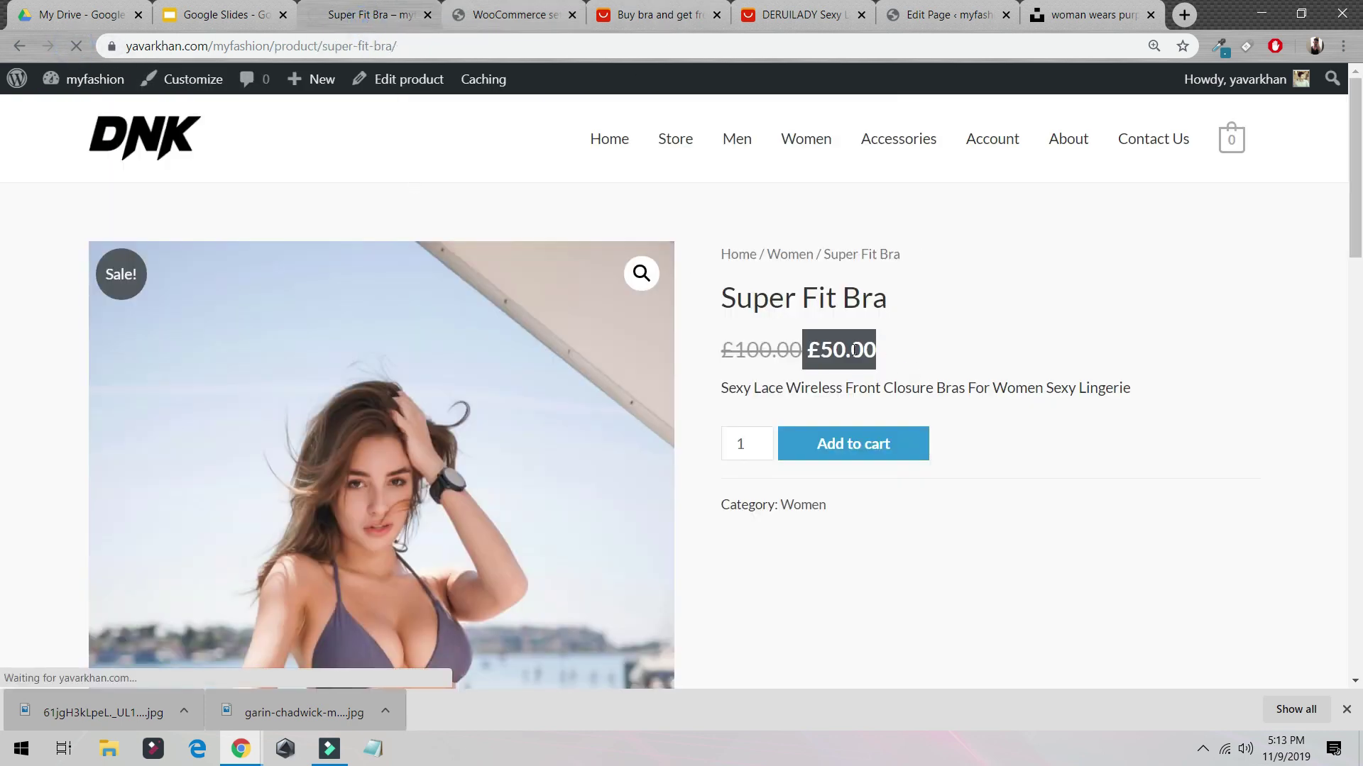
pyautogui.moveTo(807, 349); pyautogui.dragTo(850, 349)
pyautogui.scroll(-4, 515, 417)
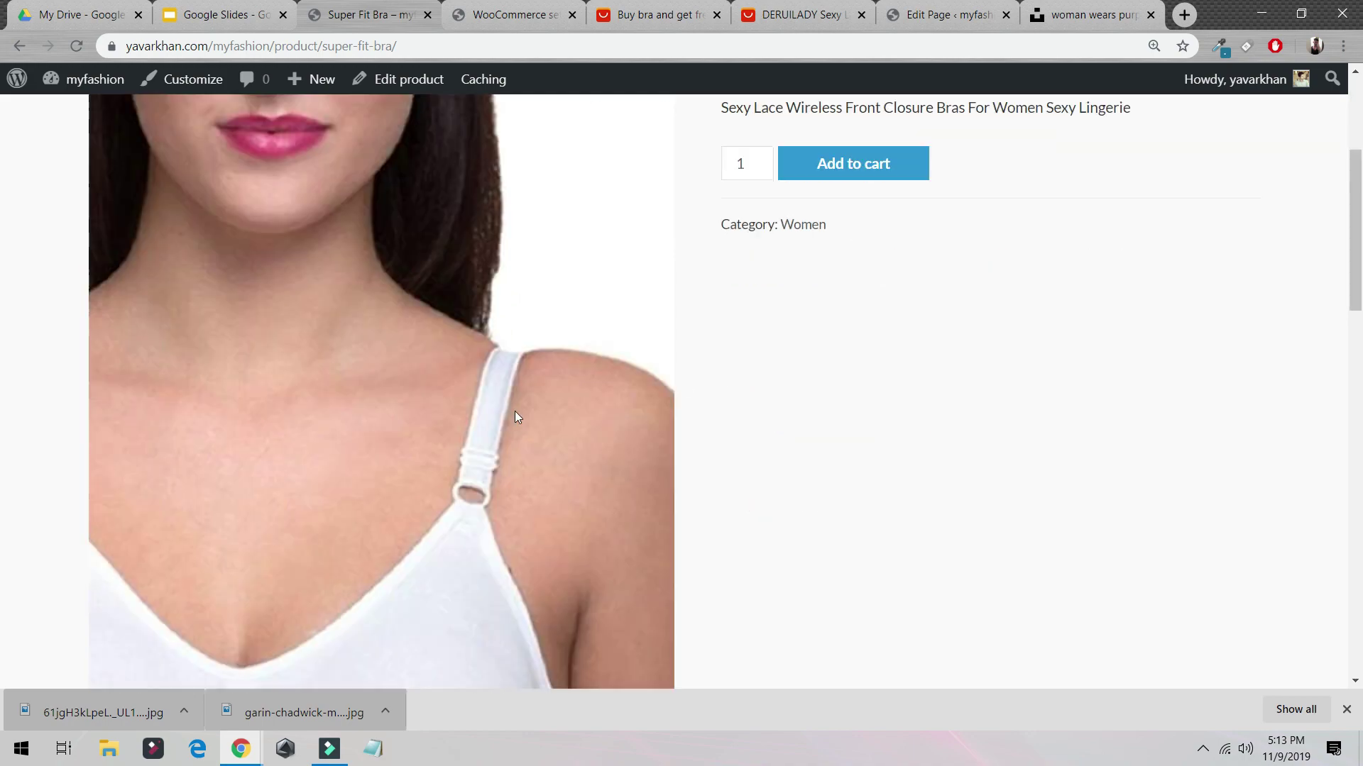
pyautogui.scroll(-10, 515, 417)
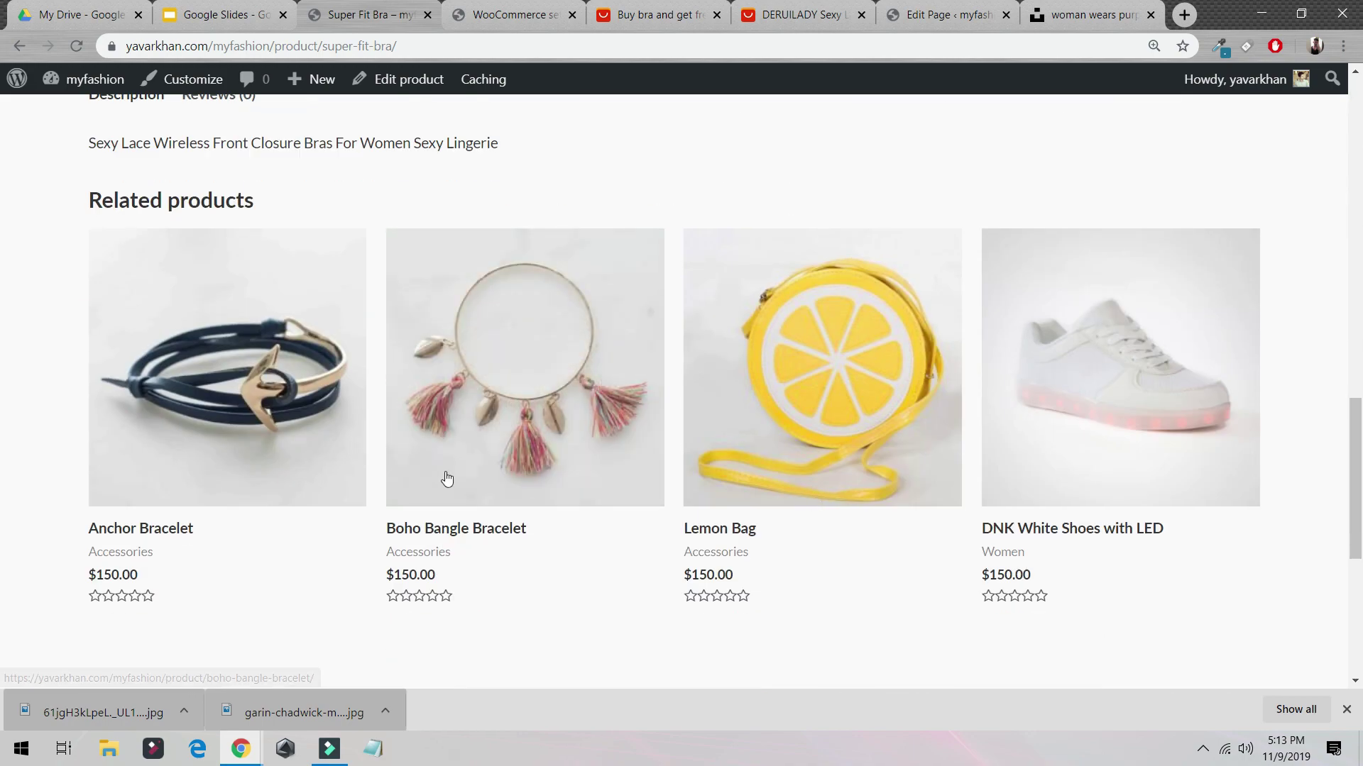
pyautogui.scroll(8, 746, 310)
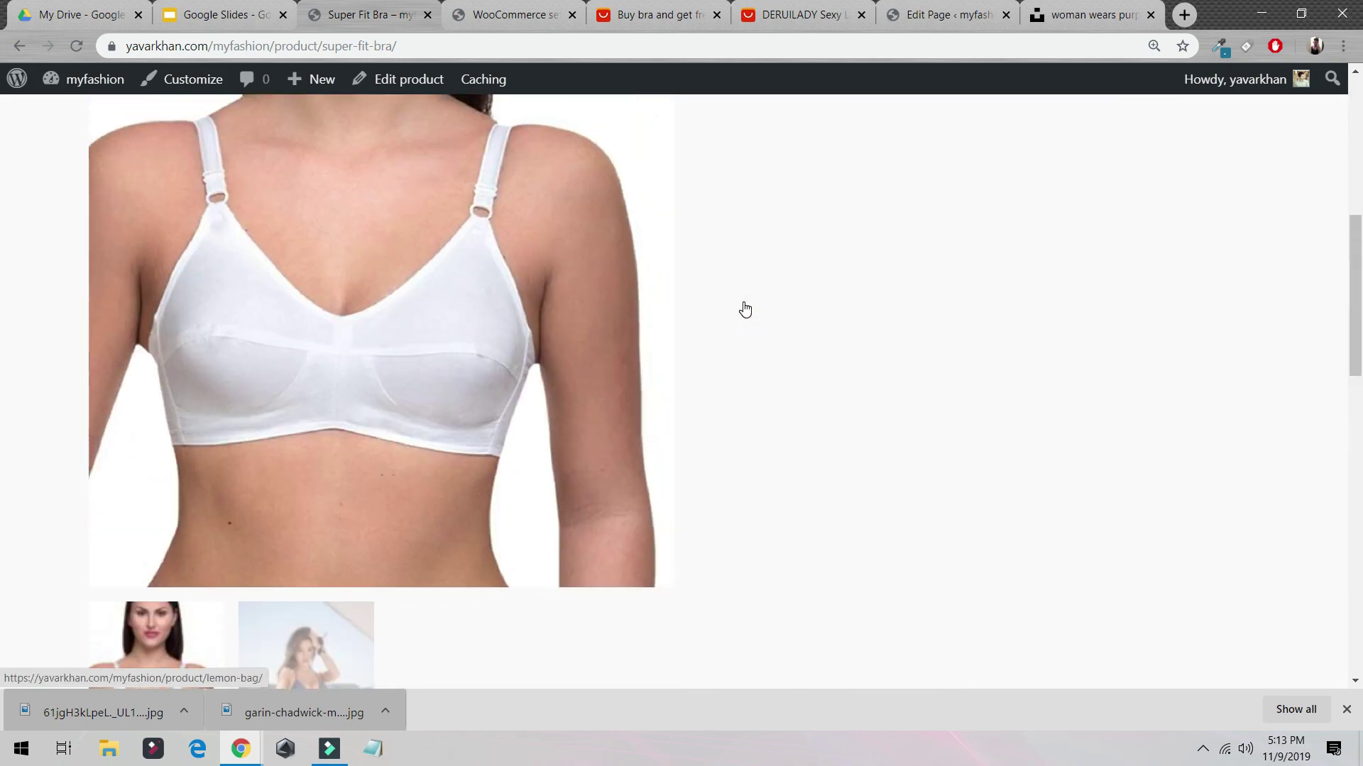
pyautogui.scroll(5, 745, 310)
# - Select the product page's web address, then go back to the saved WooCommerce settings
pyautogui.click(403, 47)
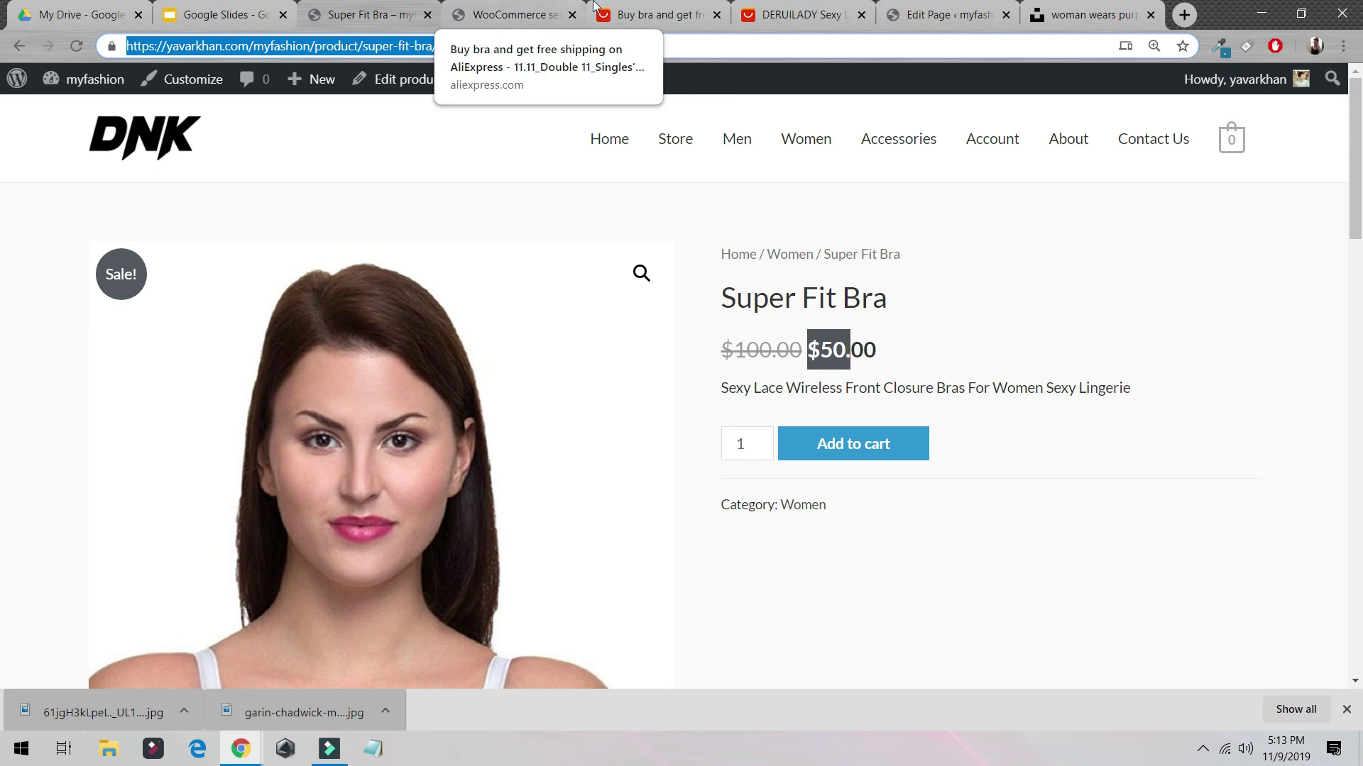
pyautogui.click(528, 14)
pyautogui.click(411, 11)
pyautogui.click(538, 7)
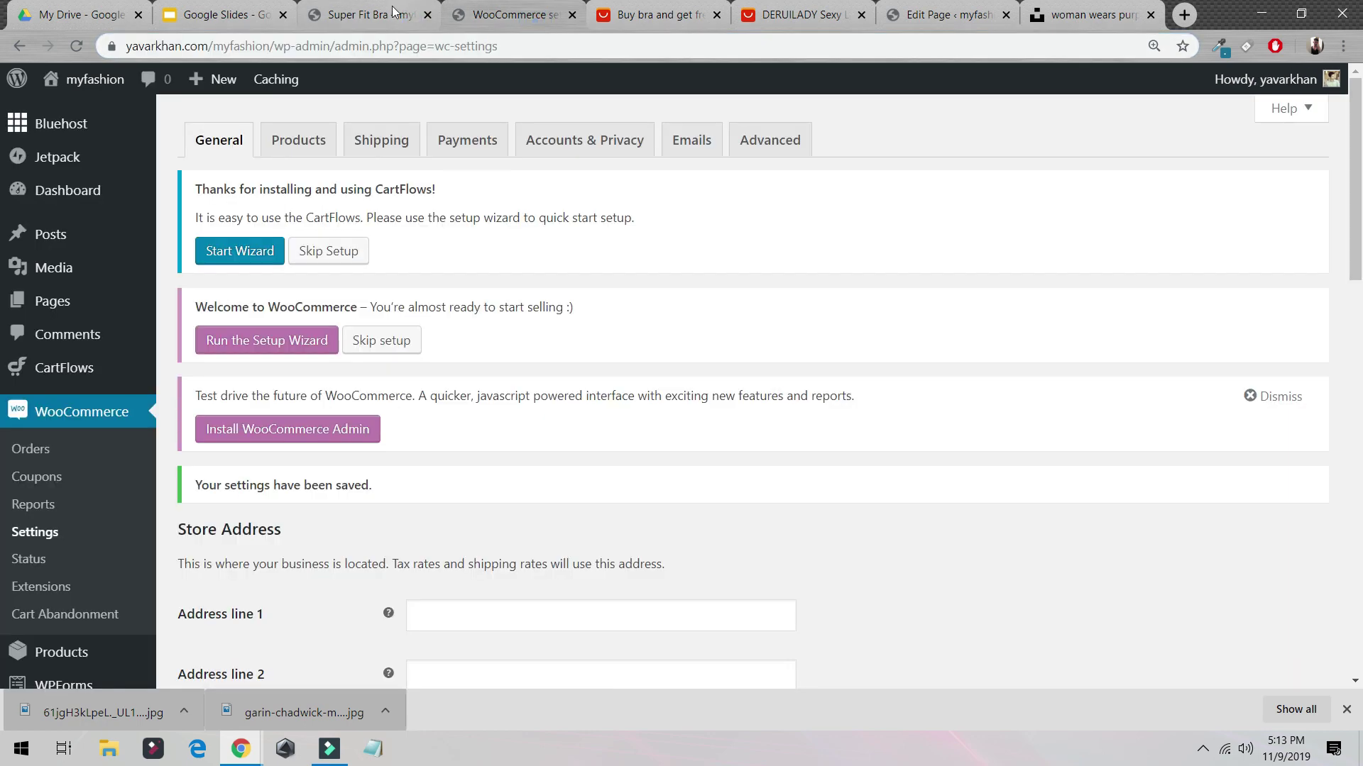